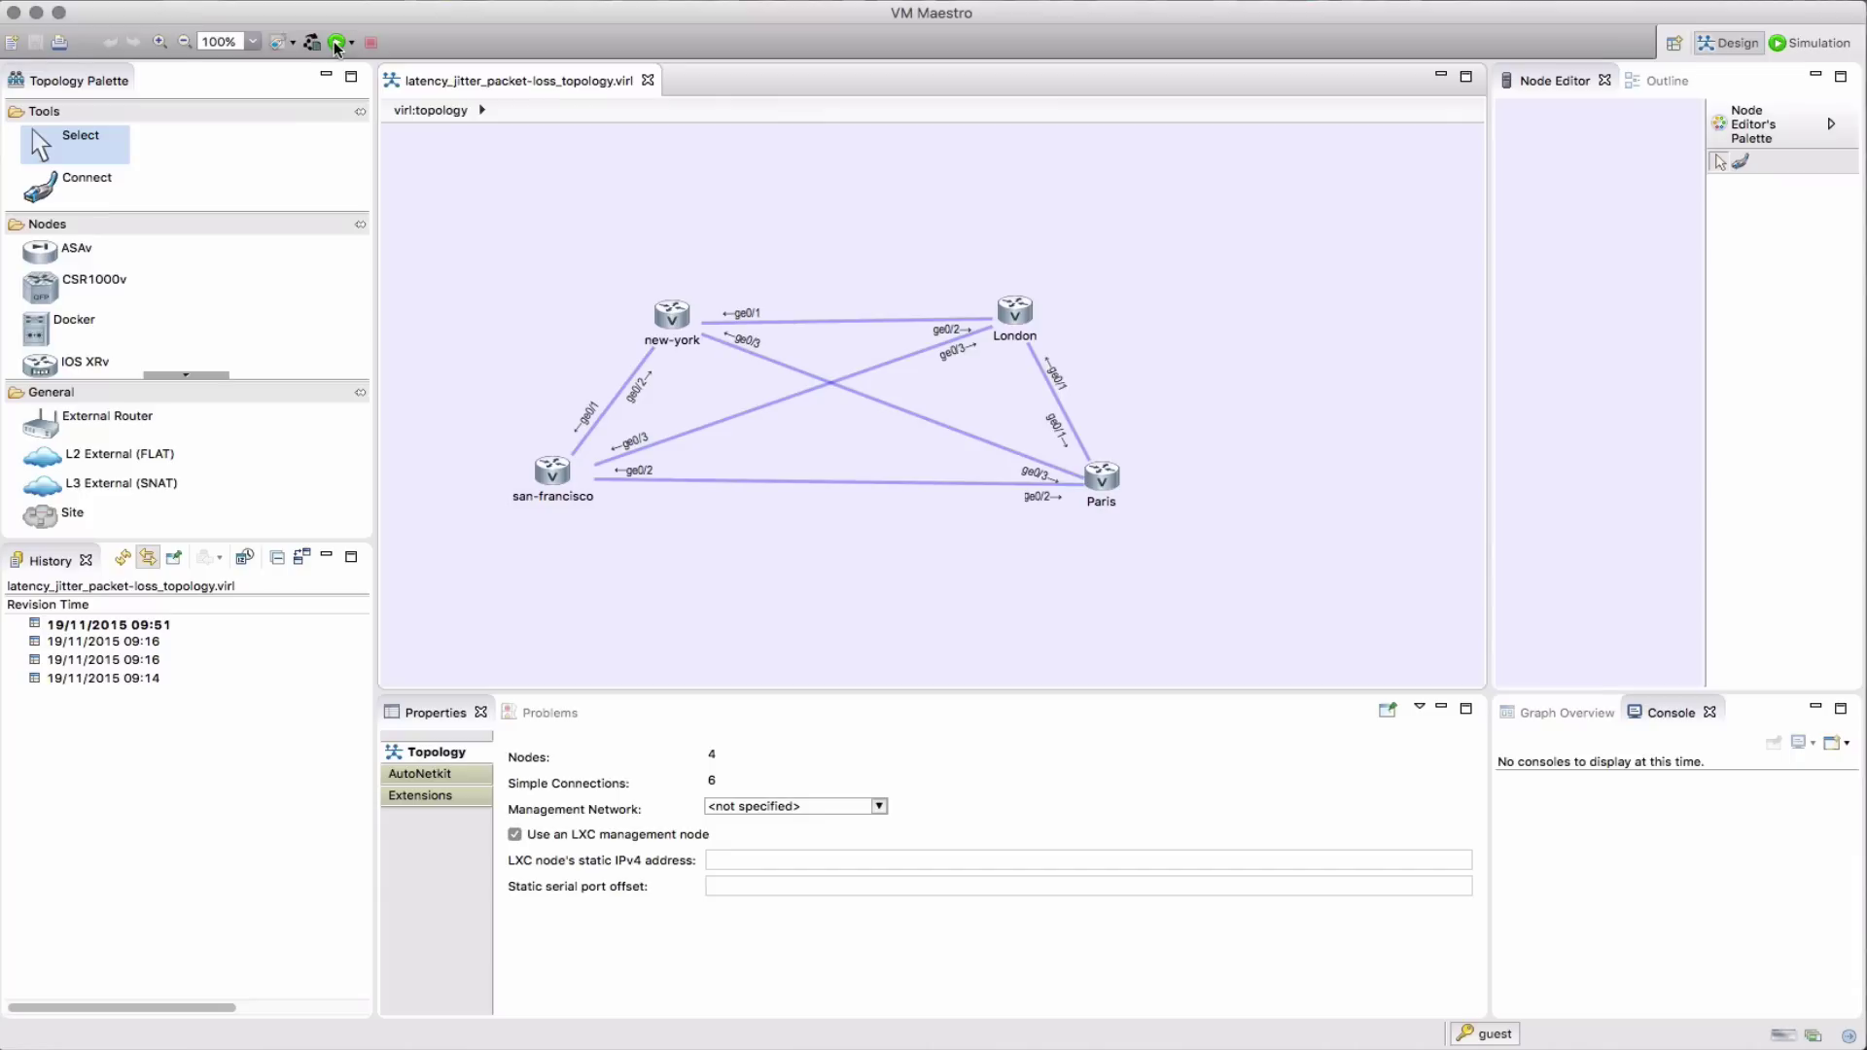
# Launch the latency_jitter_packet-loss topology so London, new-york, Paris and san-francisco run as a live simulation
pyautogui.click(337, 43)
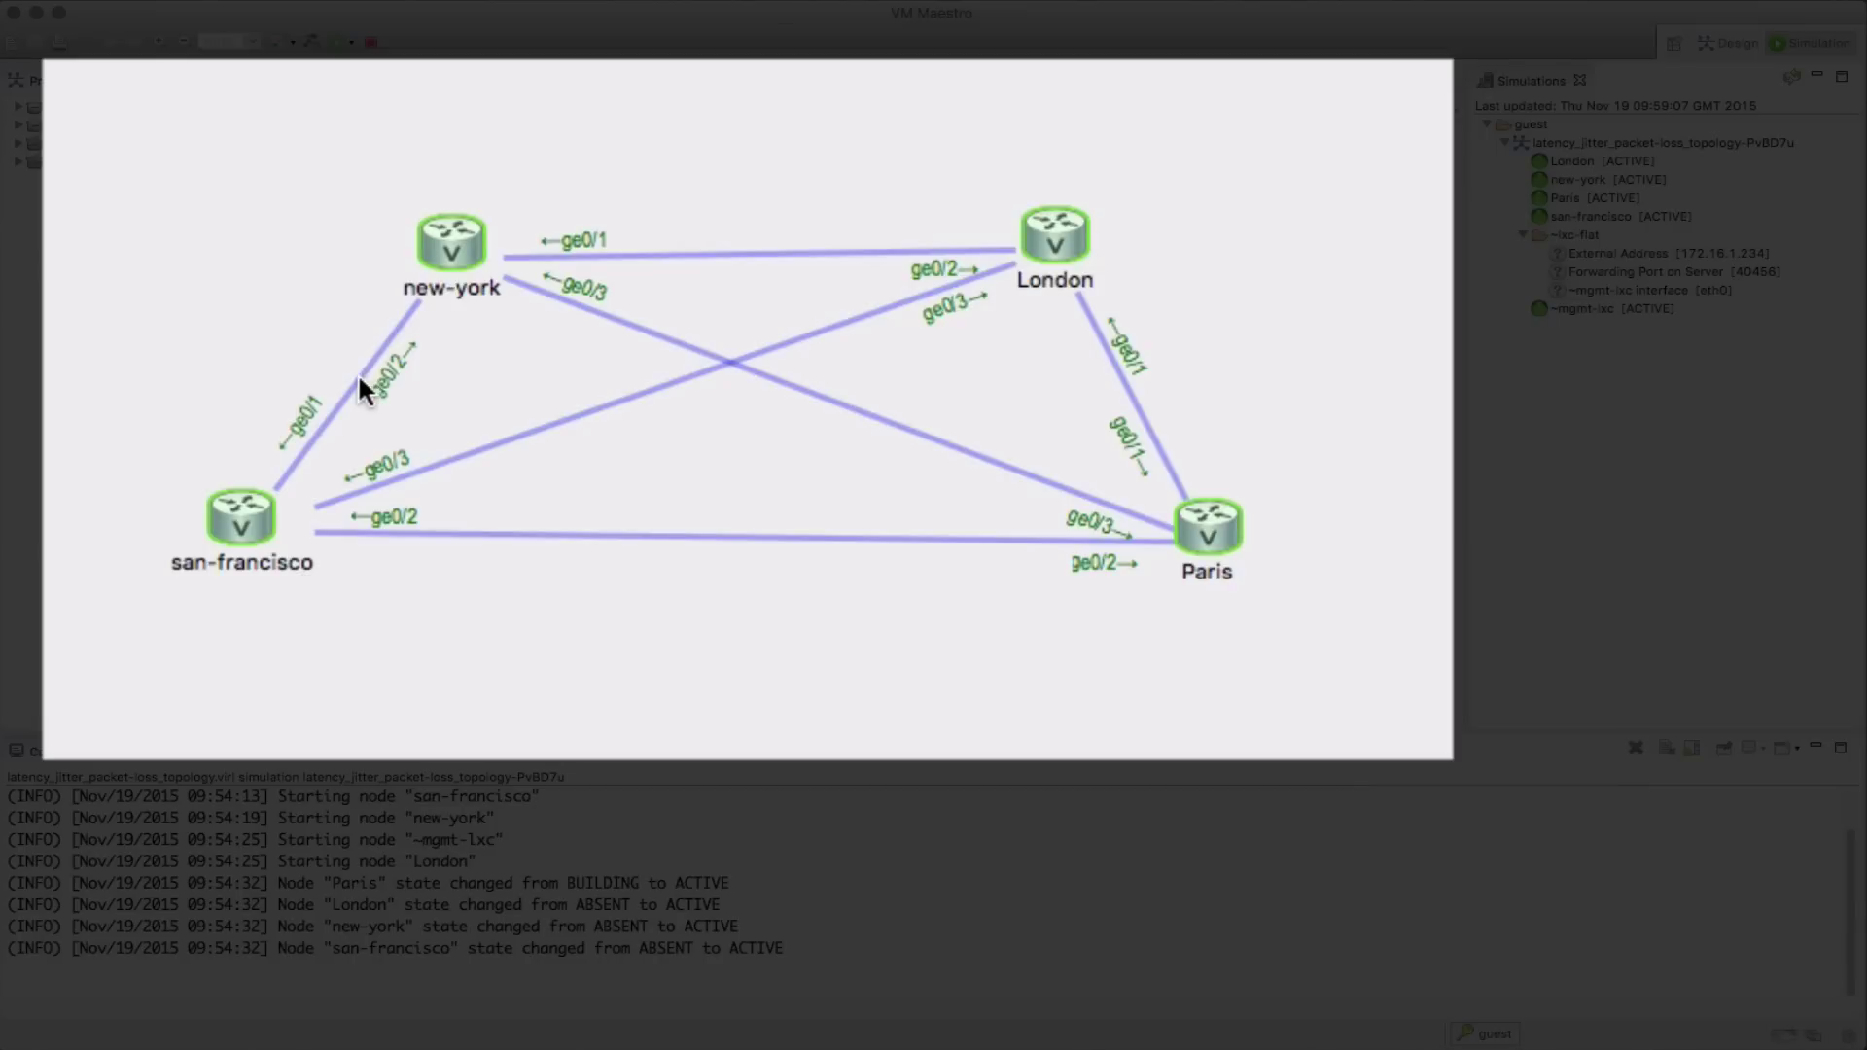
# Give the san-francisco–new-york link 80 ms latency and the new-york–London link 120 ms
pyautogui.rightClick(529, 389)
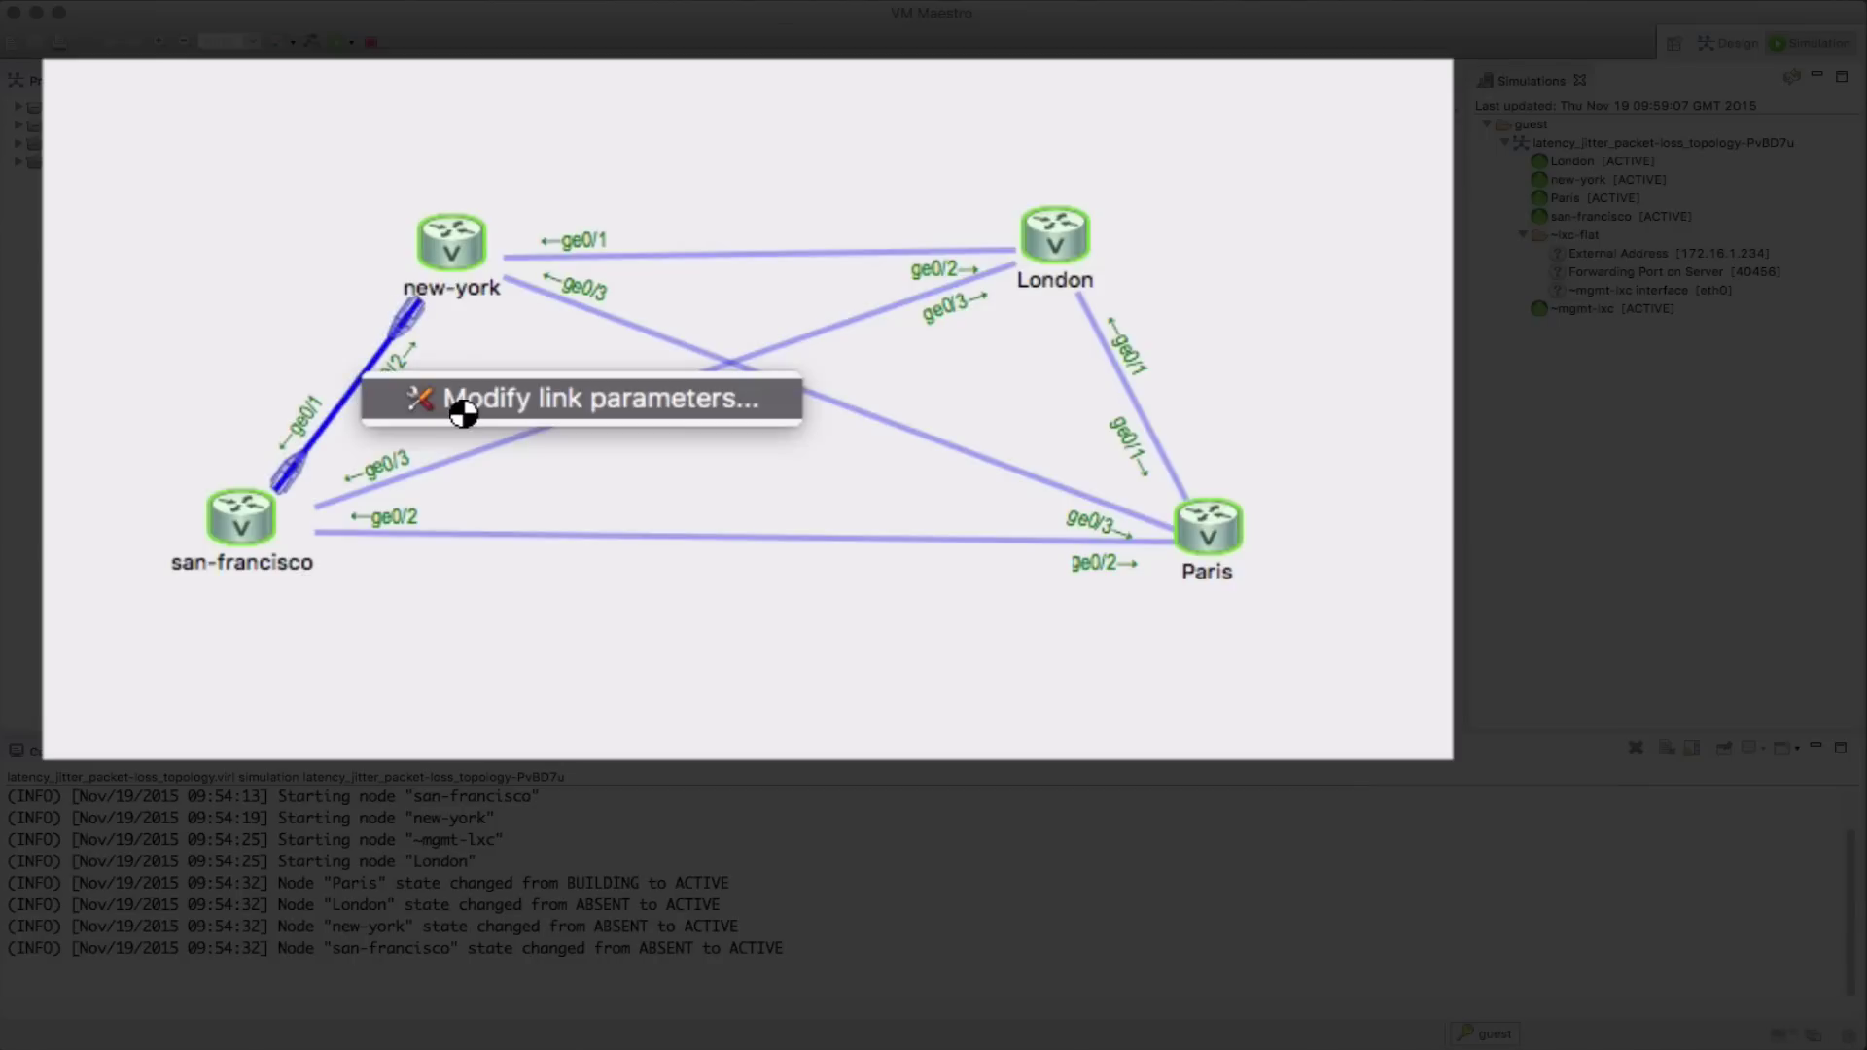
pyautogui.click(496, 399)
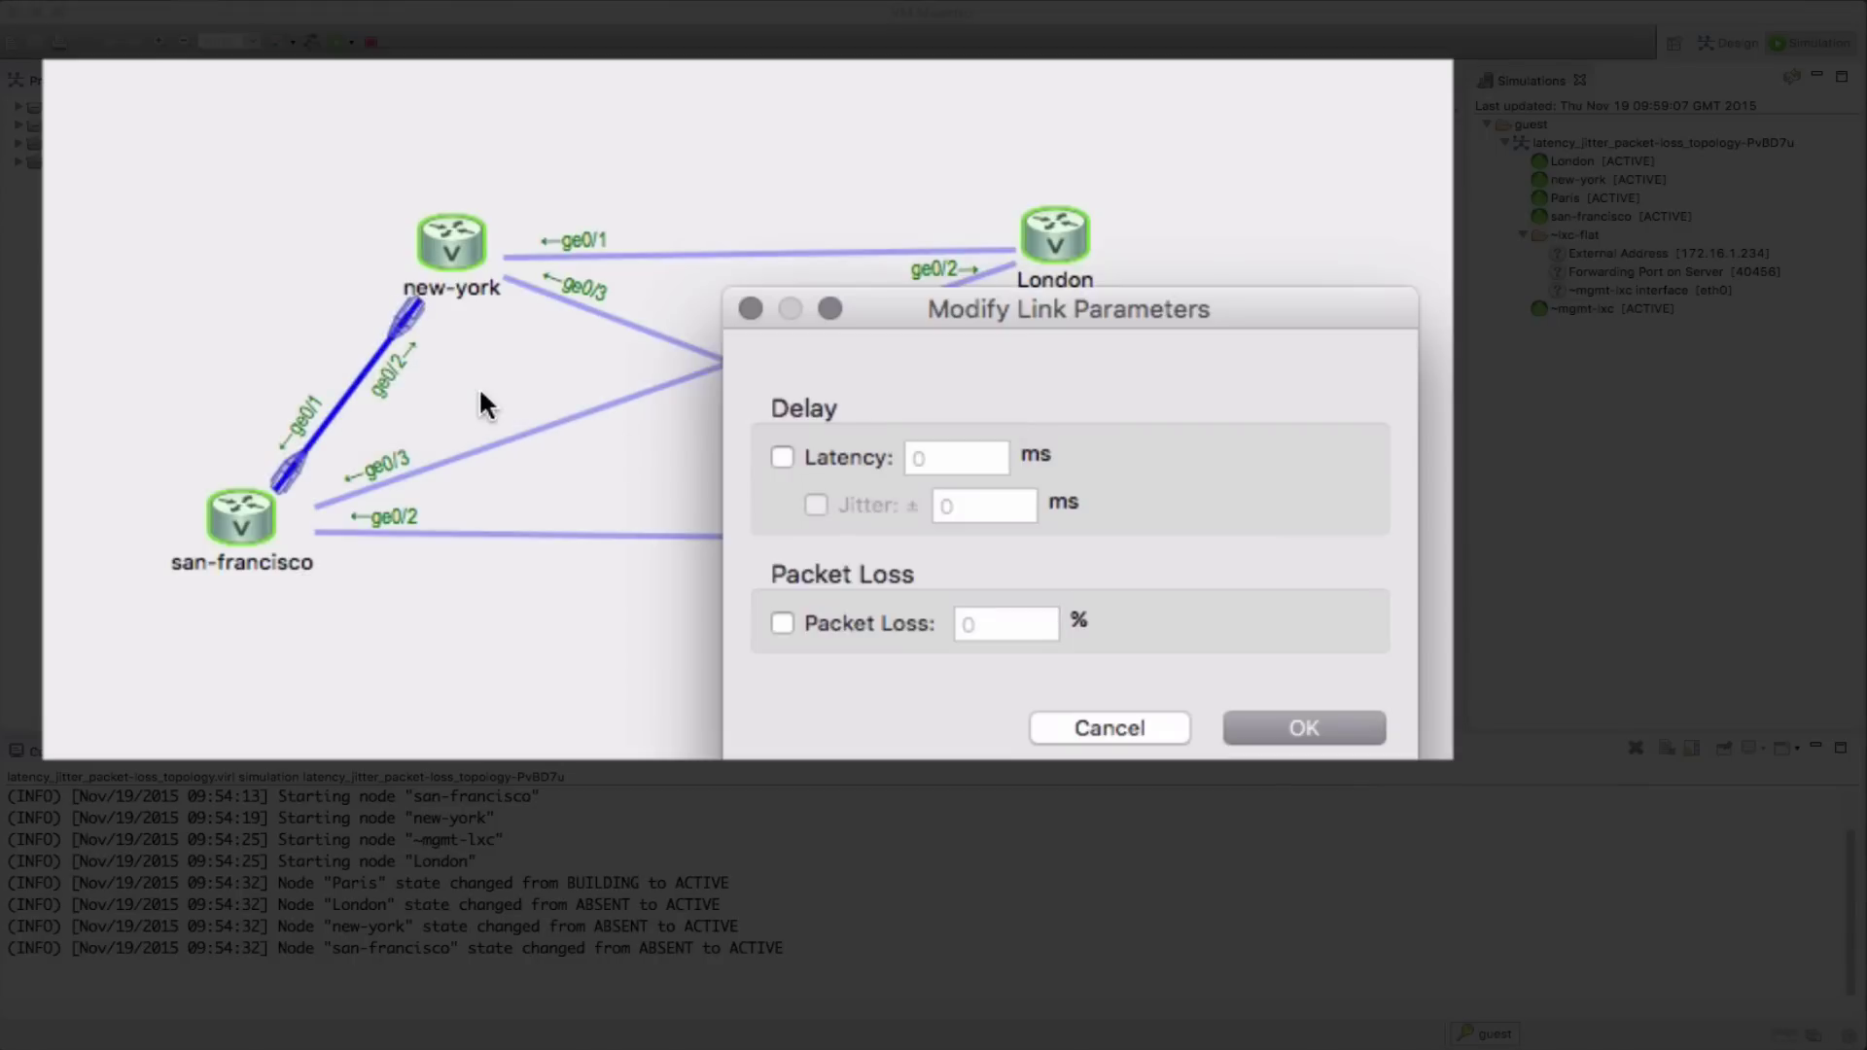
pyautogui.click(782, 458)
pyautogui.doubleClick(945, 458)
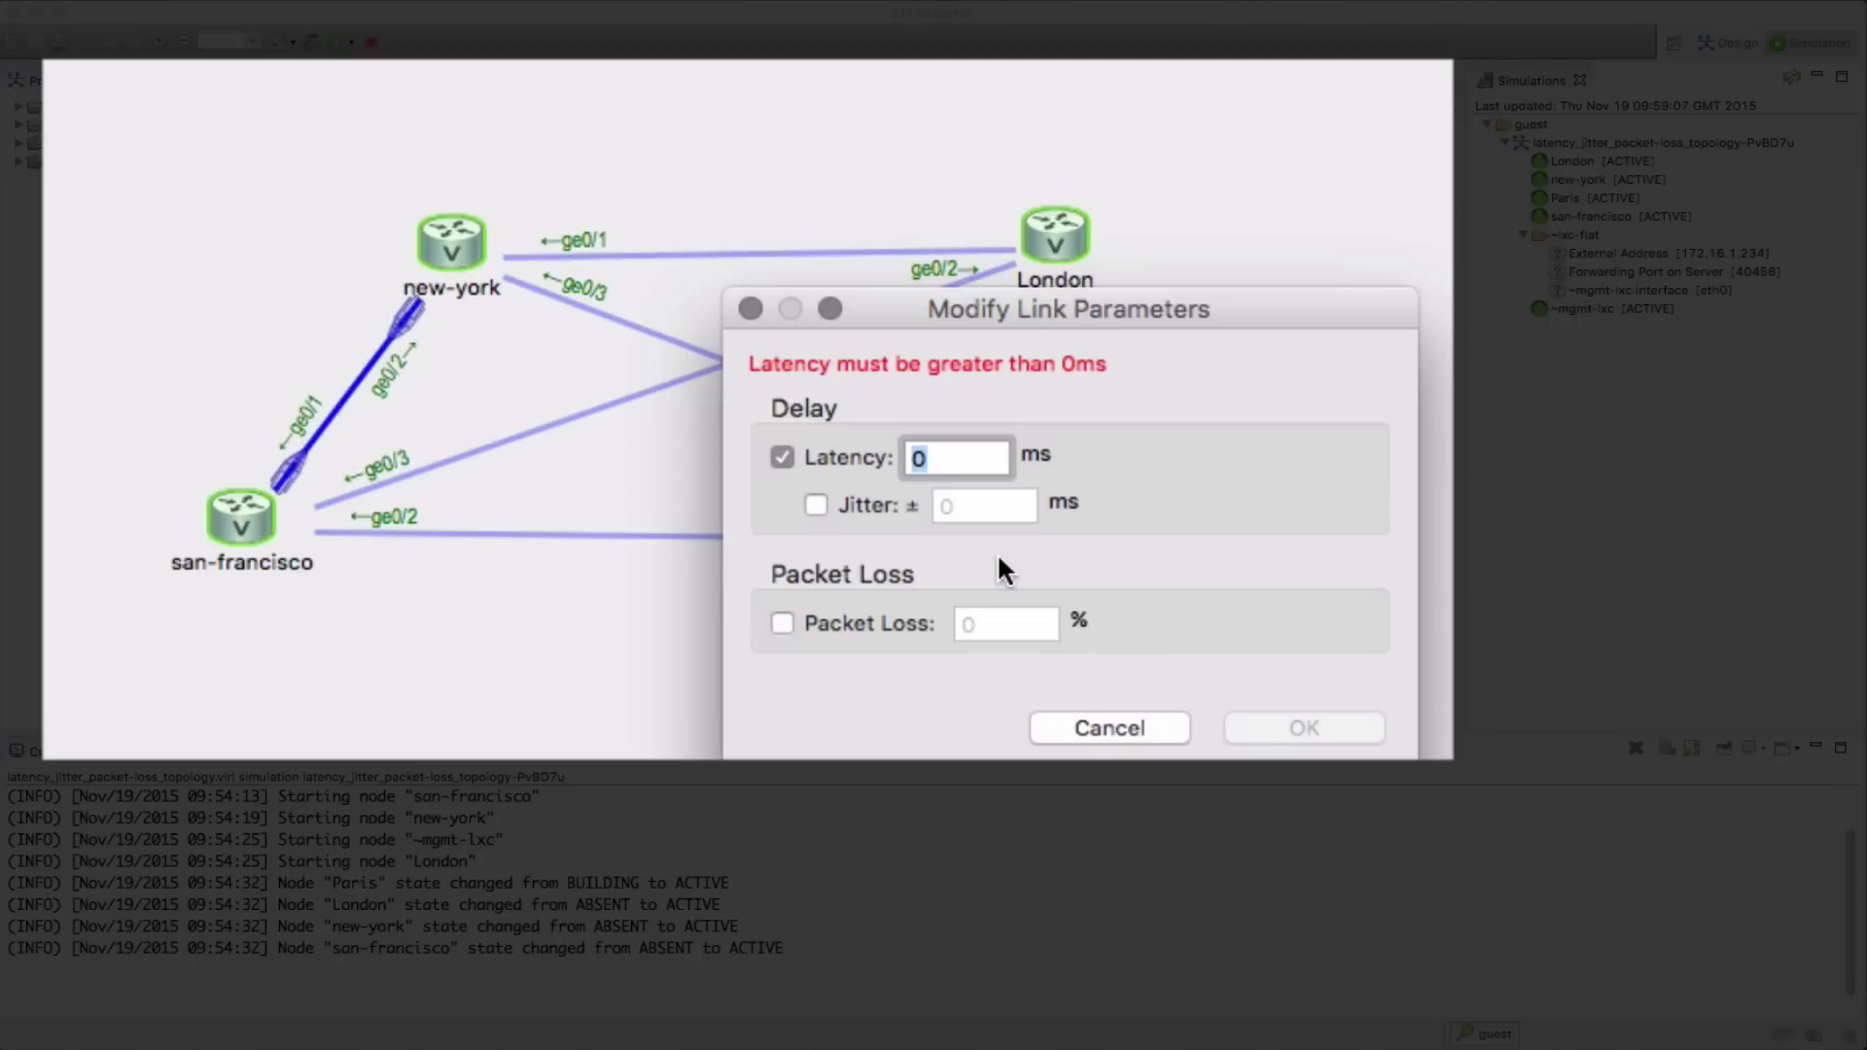
pyautogui.write('80')
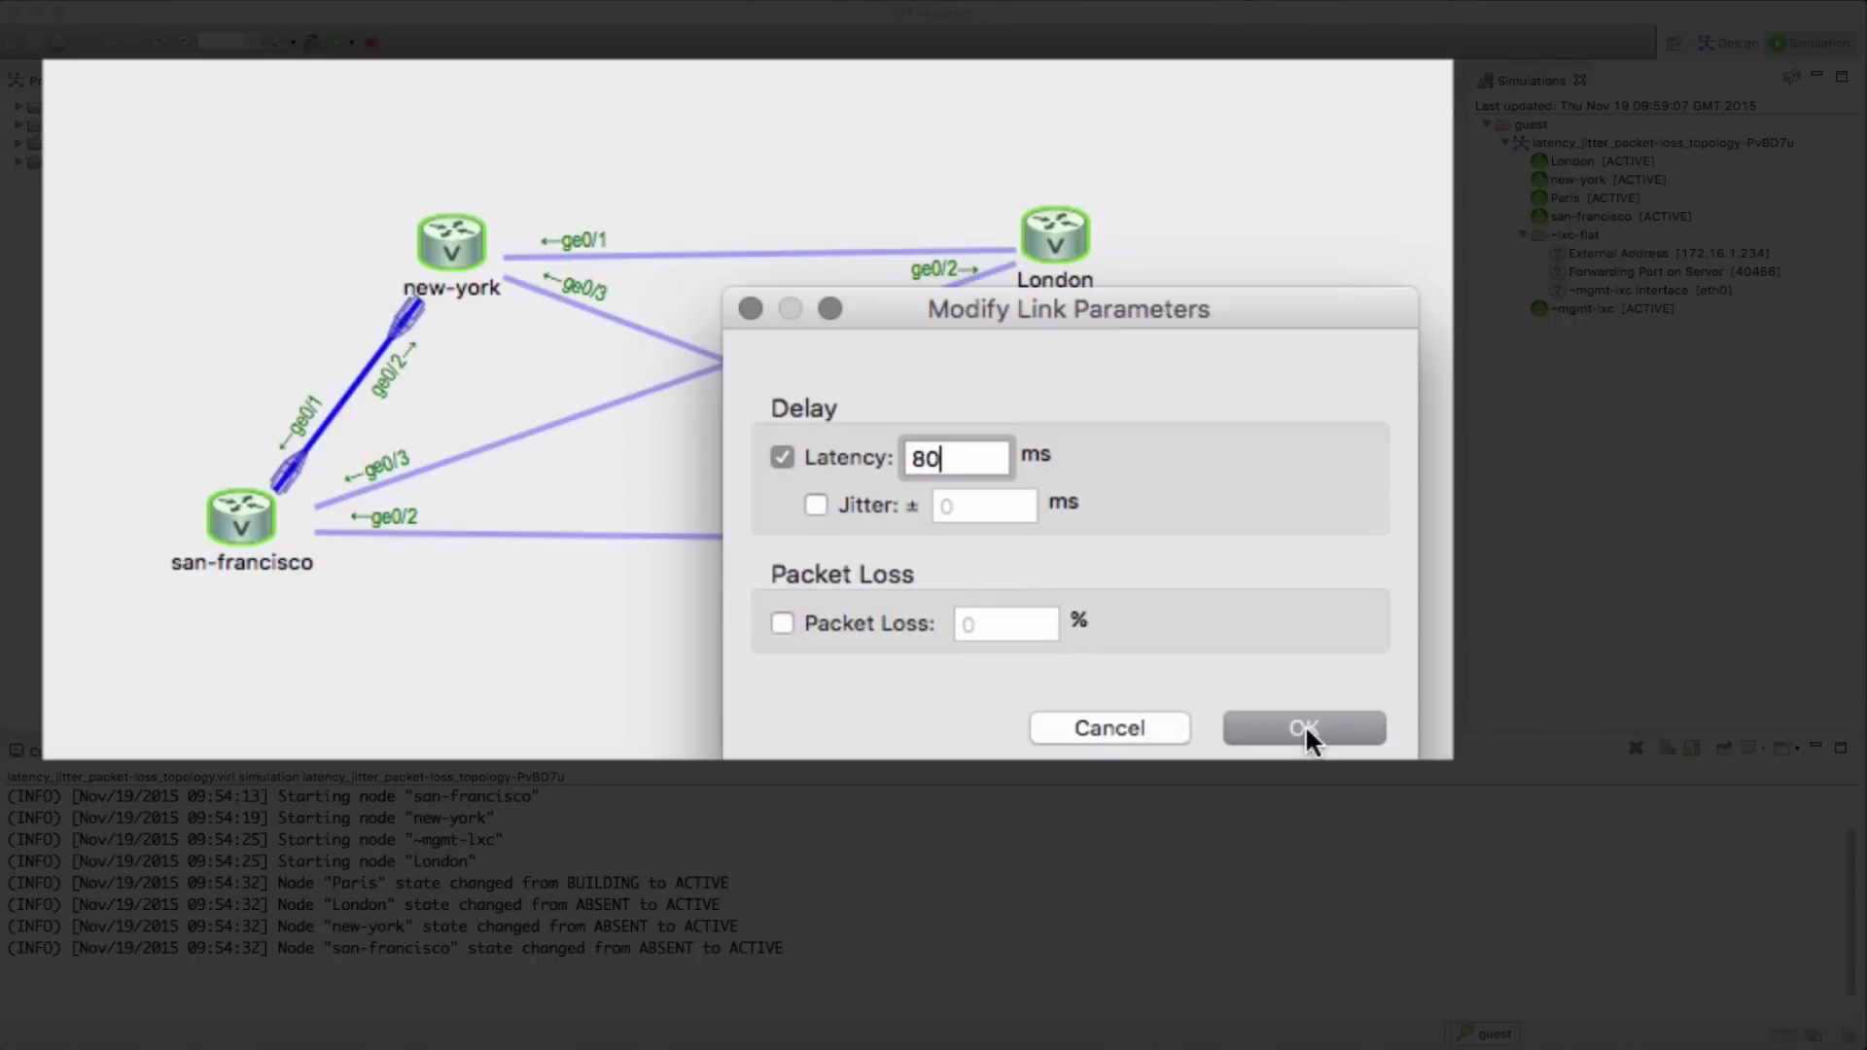
pyautogui.click(1305, 727)
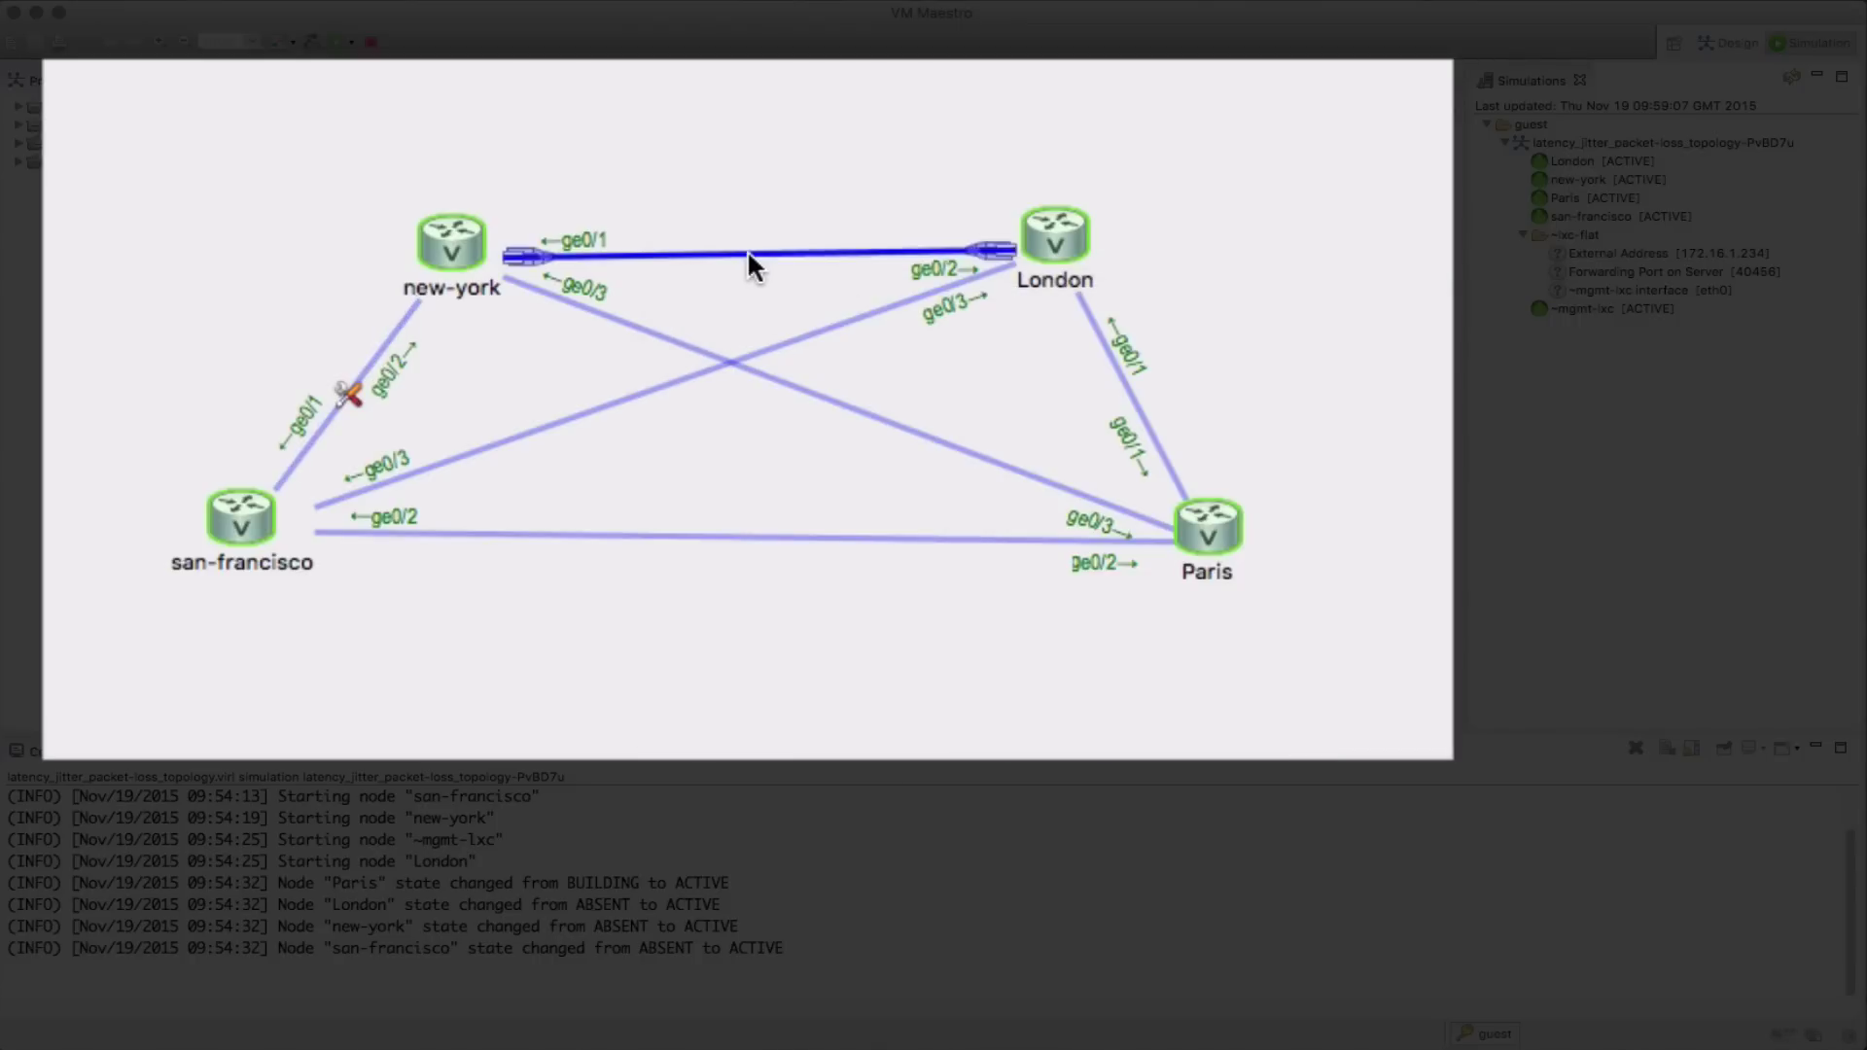
pyautogui.rightClick(746, 249)
pyautogui.click(814, 276)
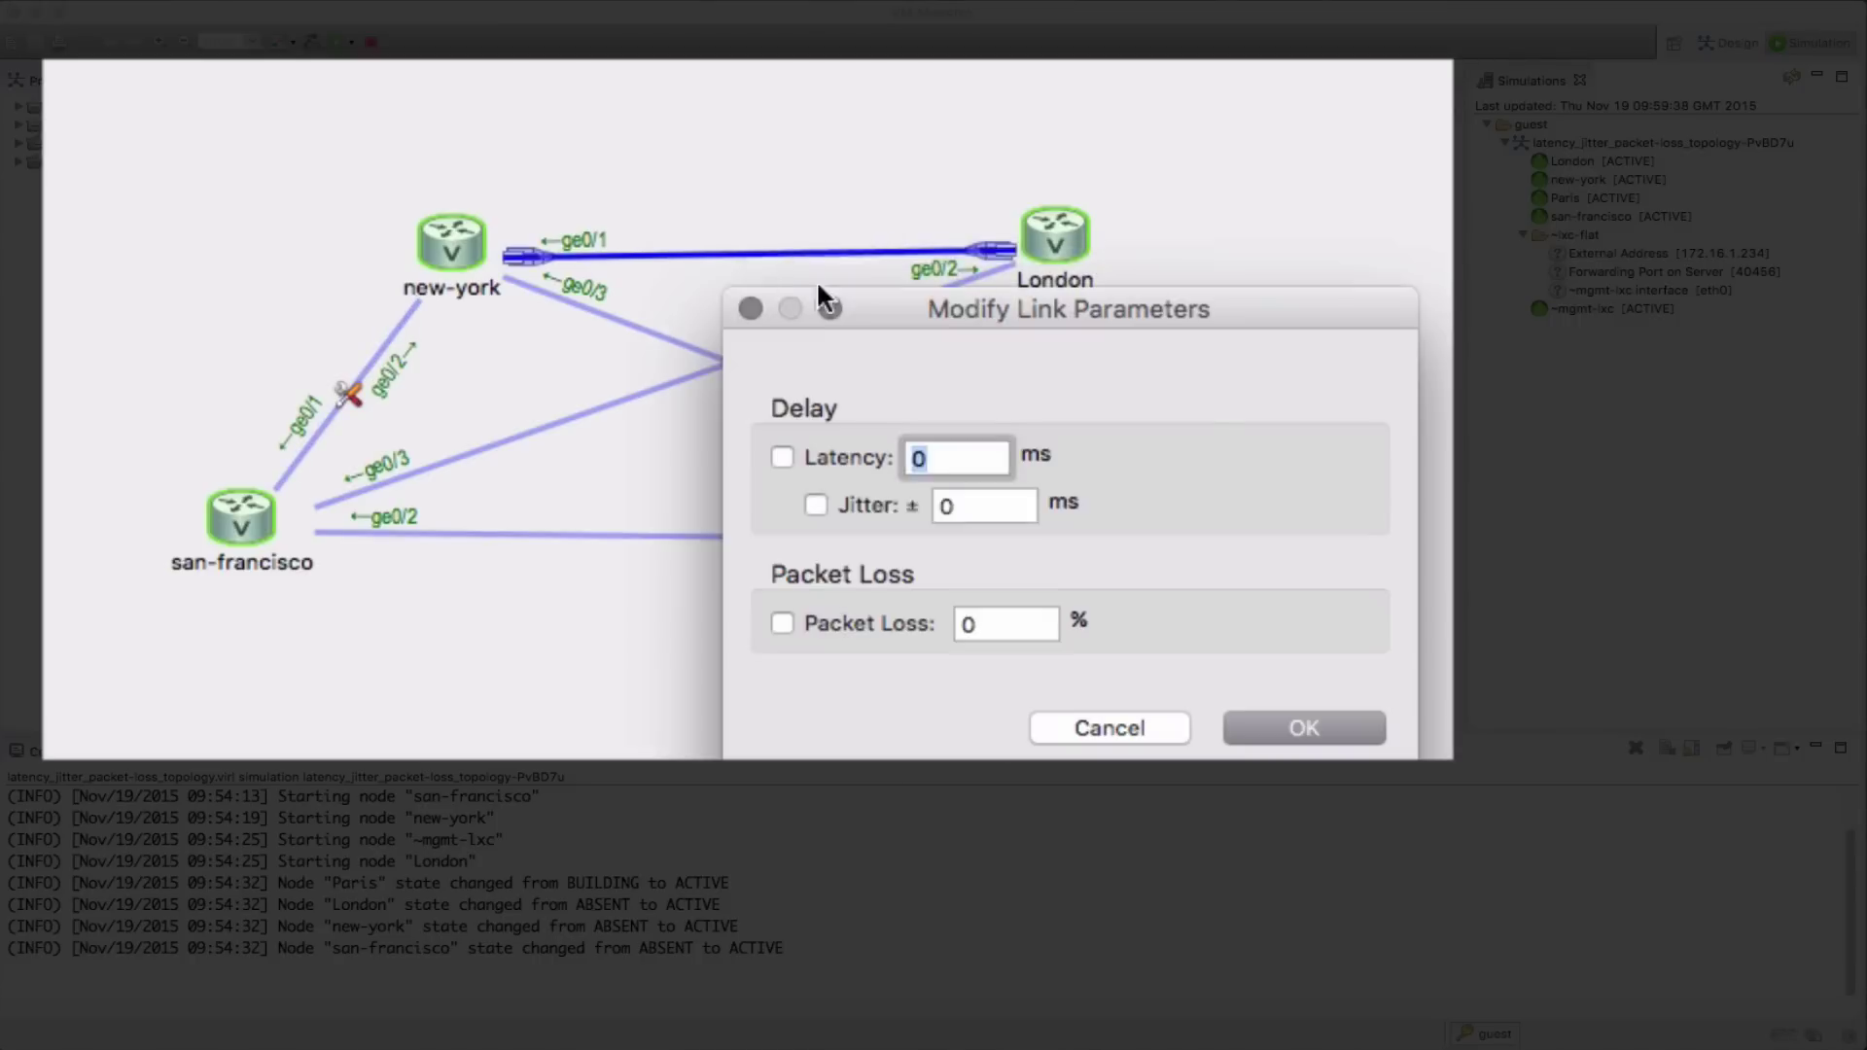
pyautogui.click(909, 453)
pyautogui.press('BackSpace')
pyautogui.write('120')
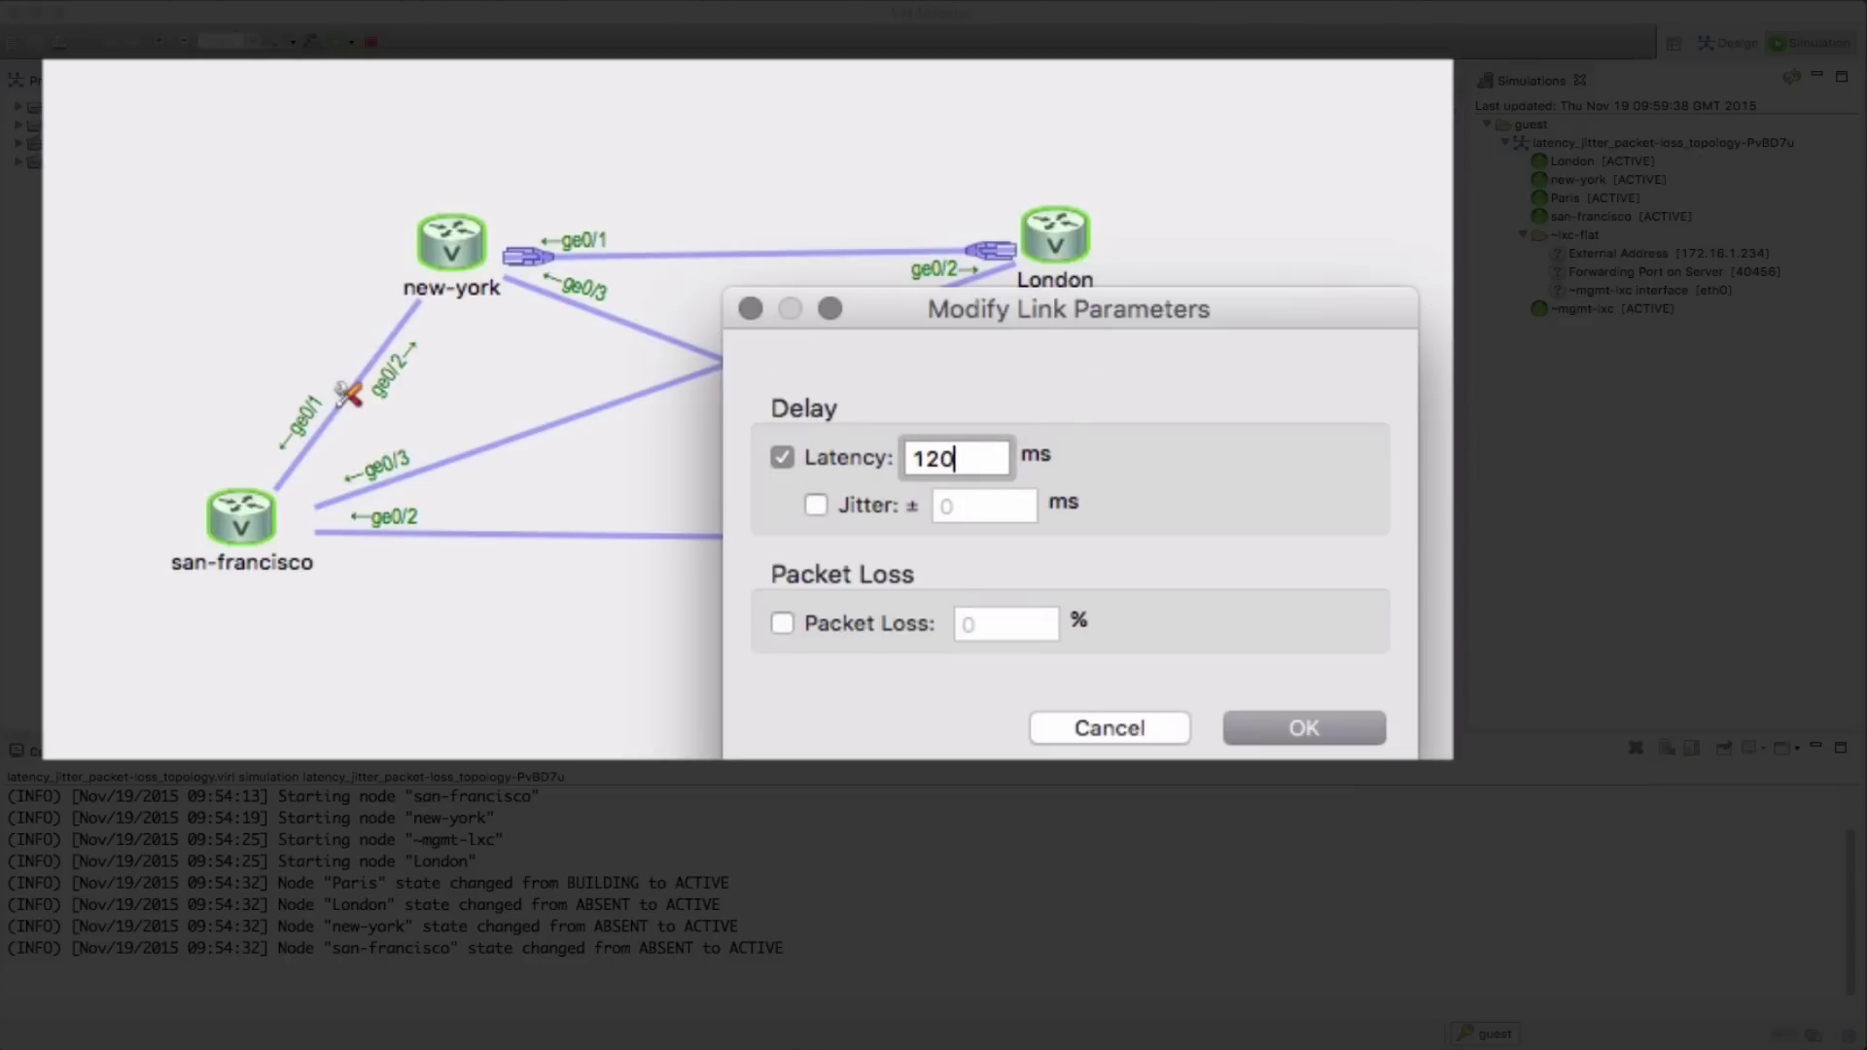
pyautogui.click(1312, 727)
# Give the London–Paris link 20 ms latency and the san-francisco–Paris link 200 ms
pyautogui.rightClick(1126, 387)
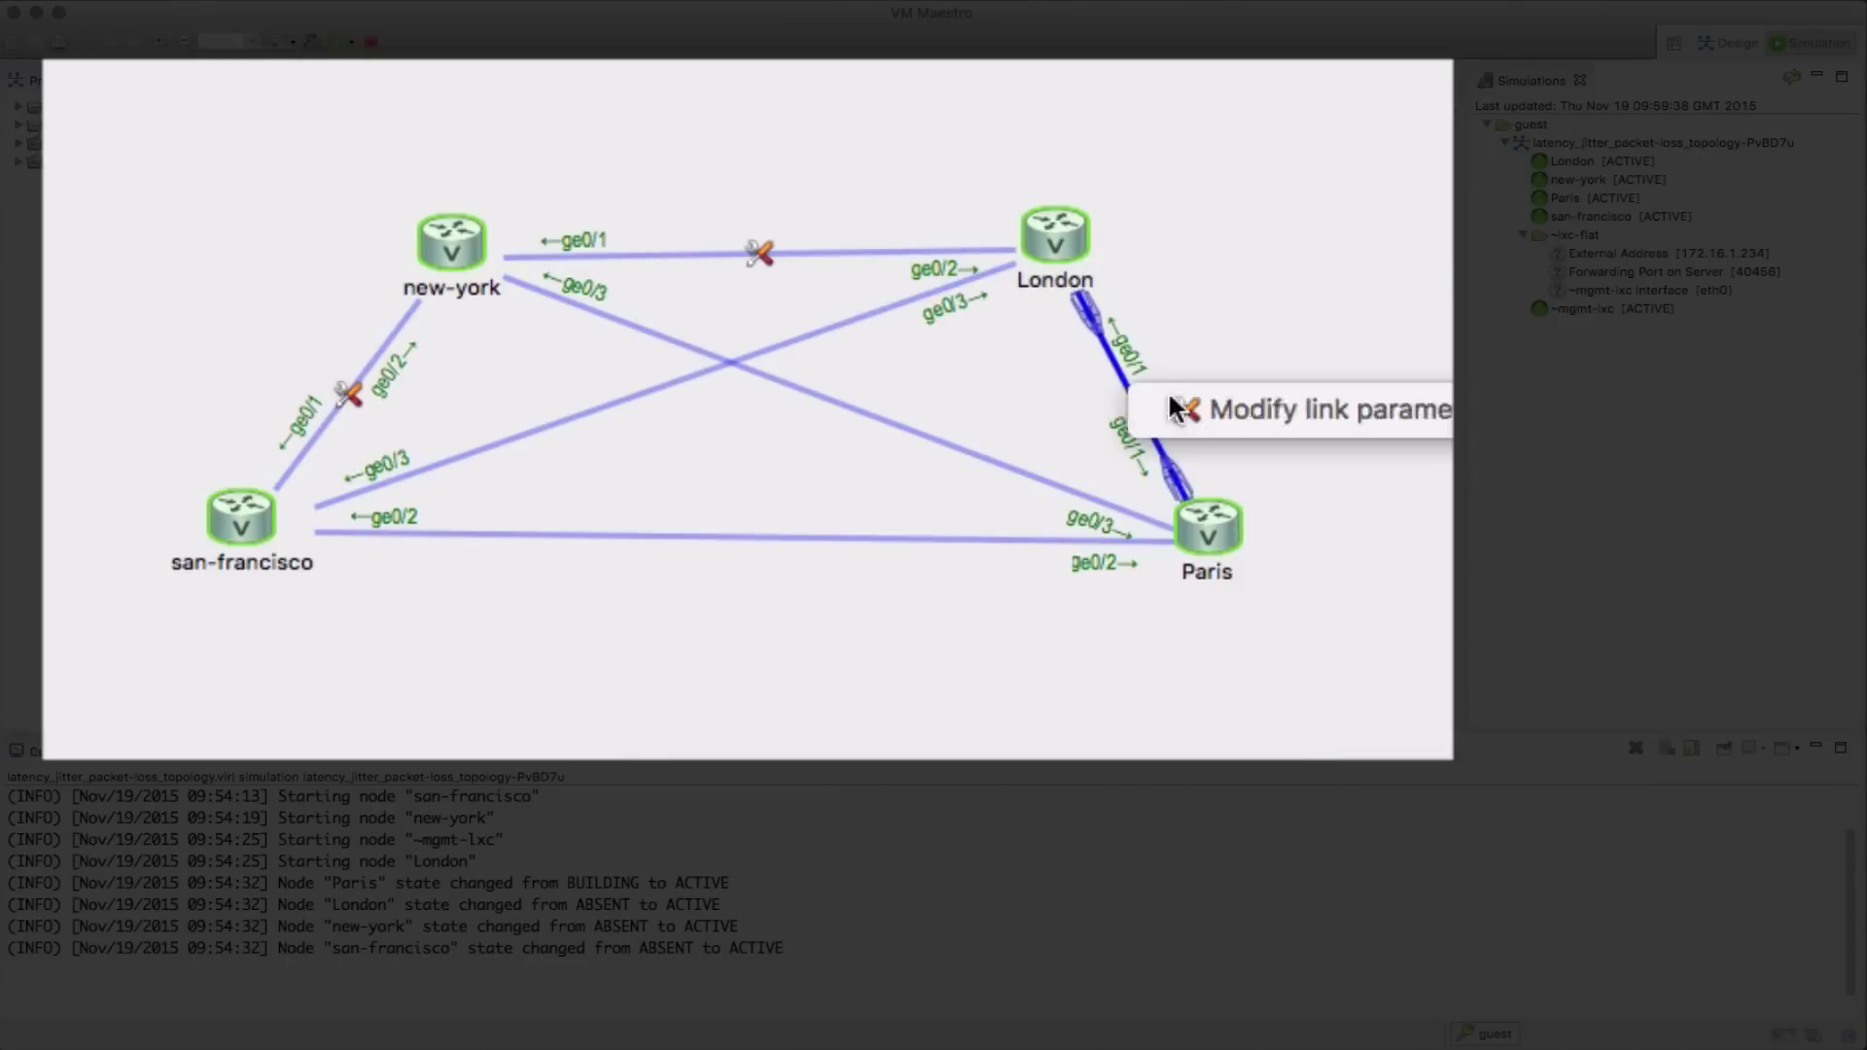
pyautogui.click(1178, 408)
pyautogui.click(782, 457)
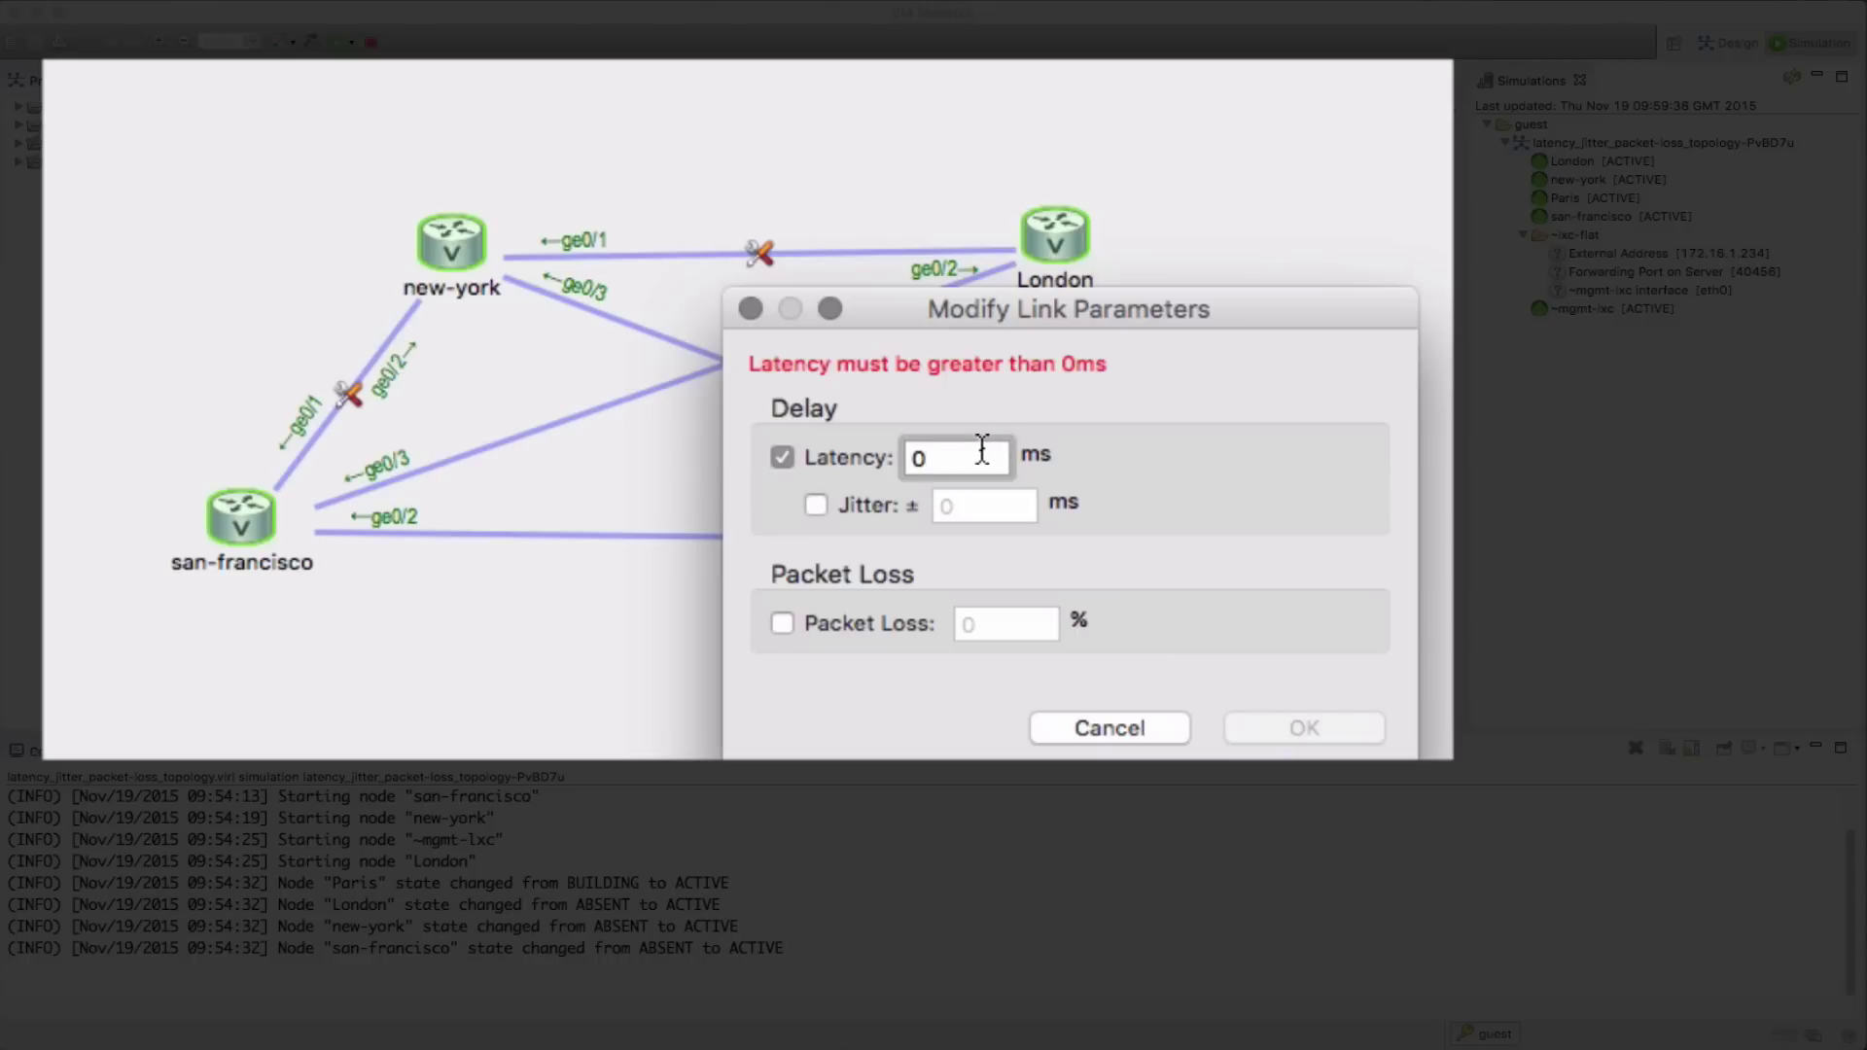
pyautogui.press('BackSpace')
pyautogui.write('30')
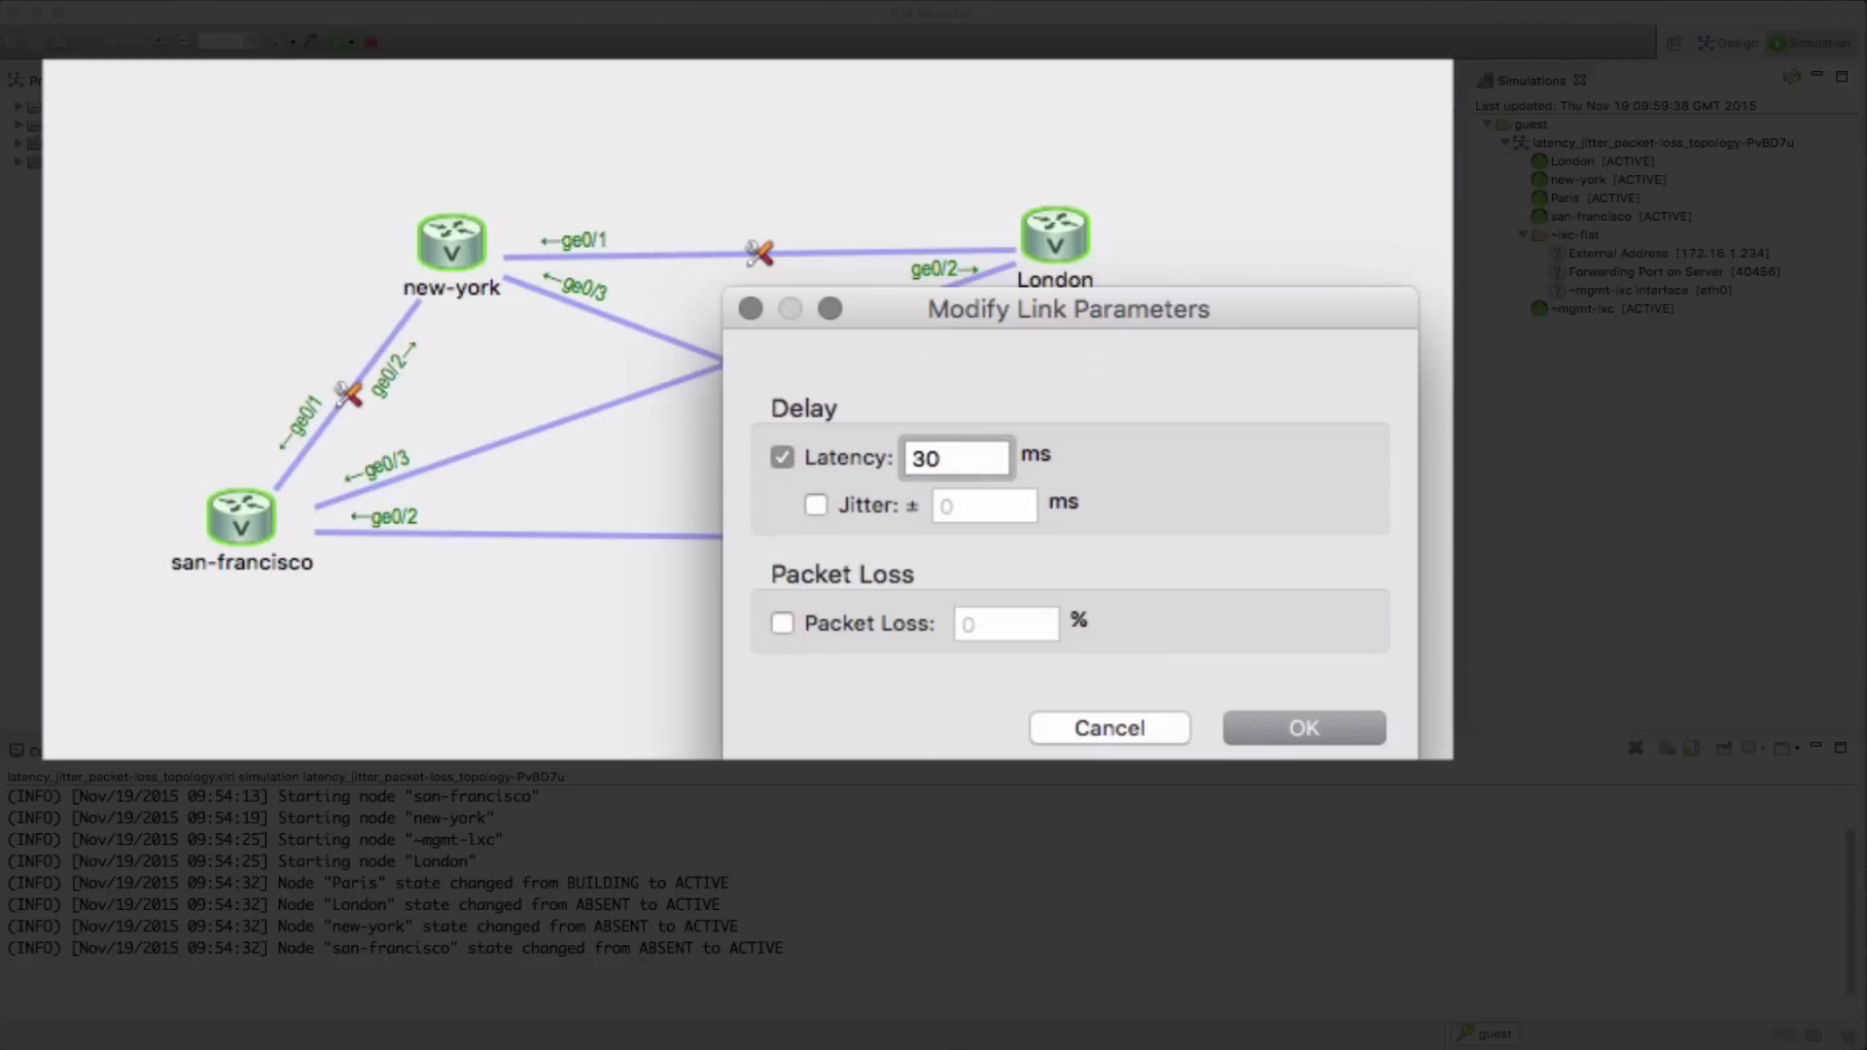
pyautogui.press('BackSpace')
pyautogui.press('BackSpace')
pyautogui.write('20')
pyautogui.click(1298, 727)
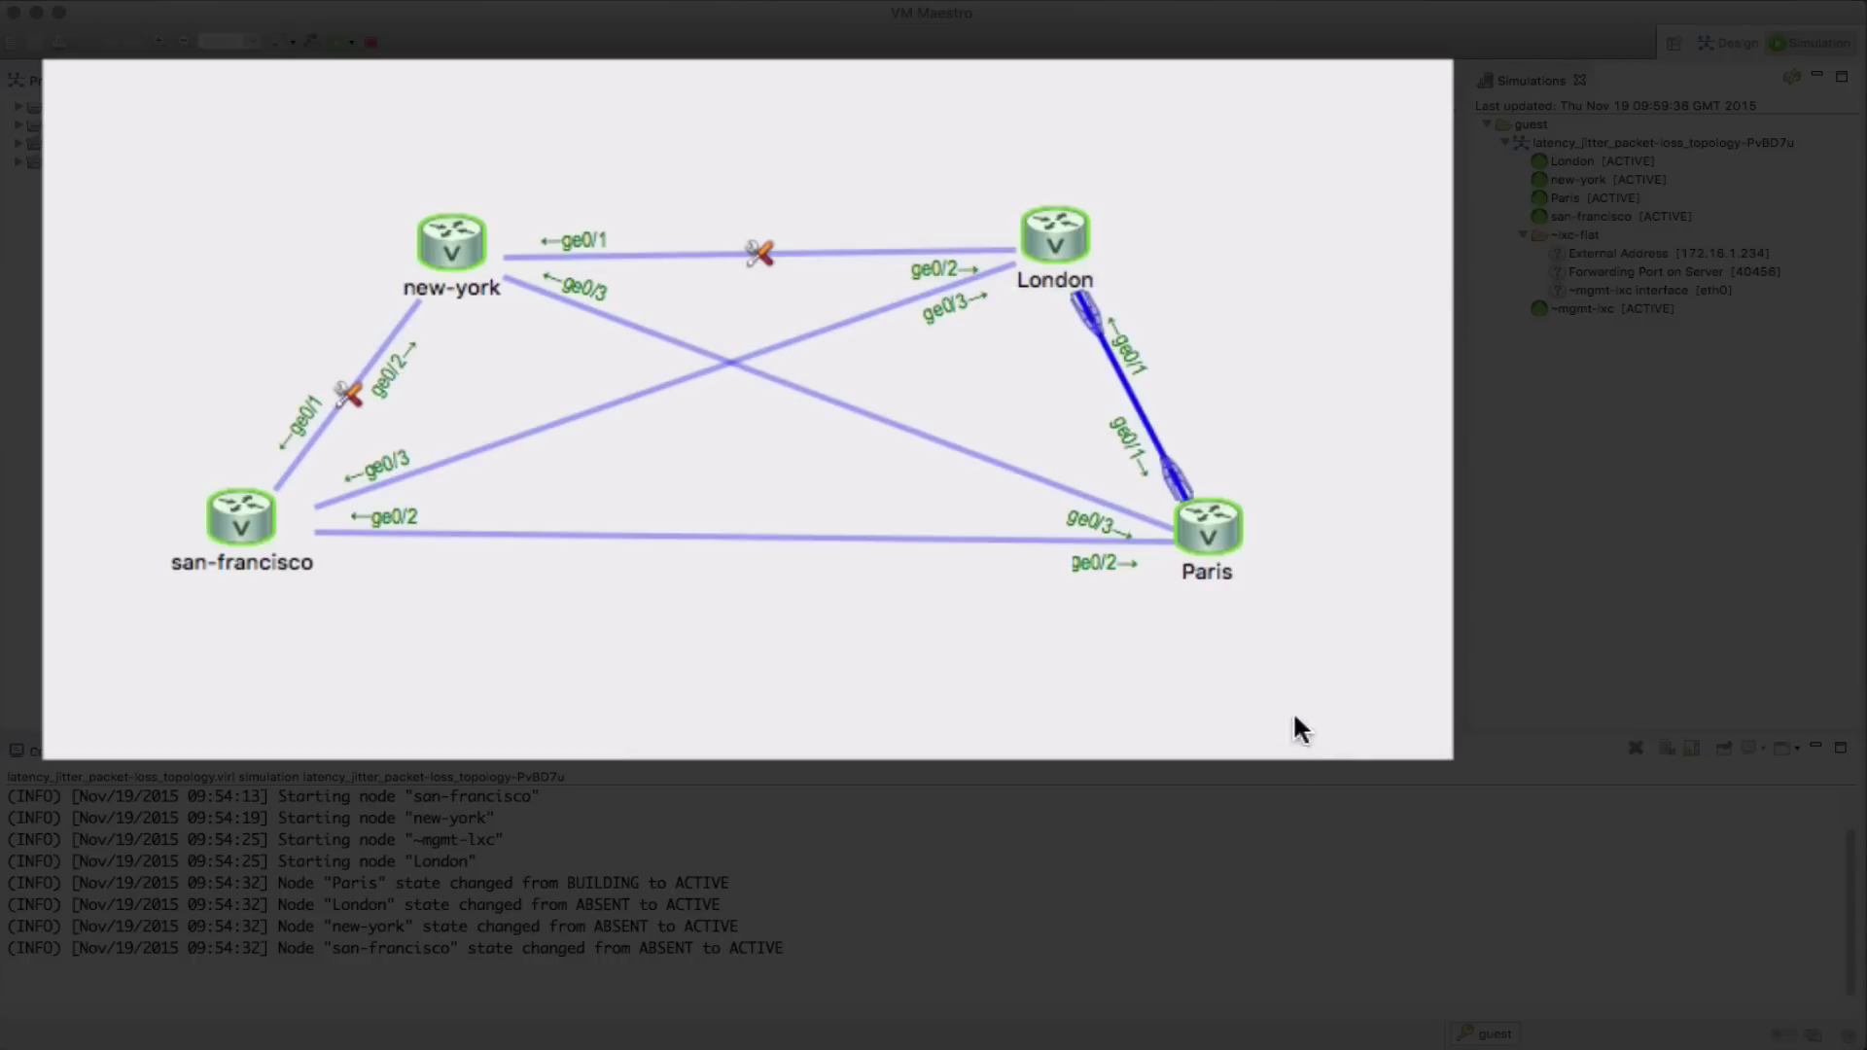
pyautogui.rightClick(778, 533)
pyautogui.click(814, 551)
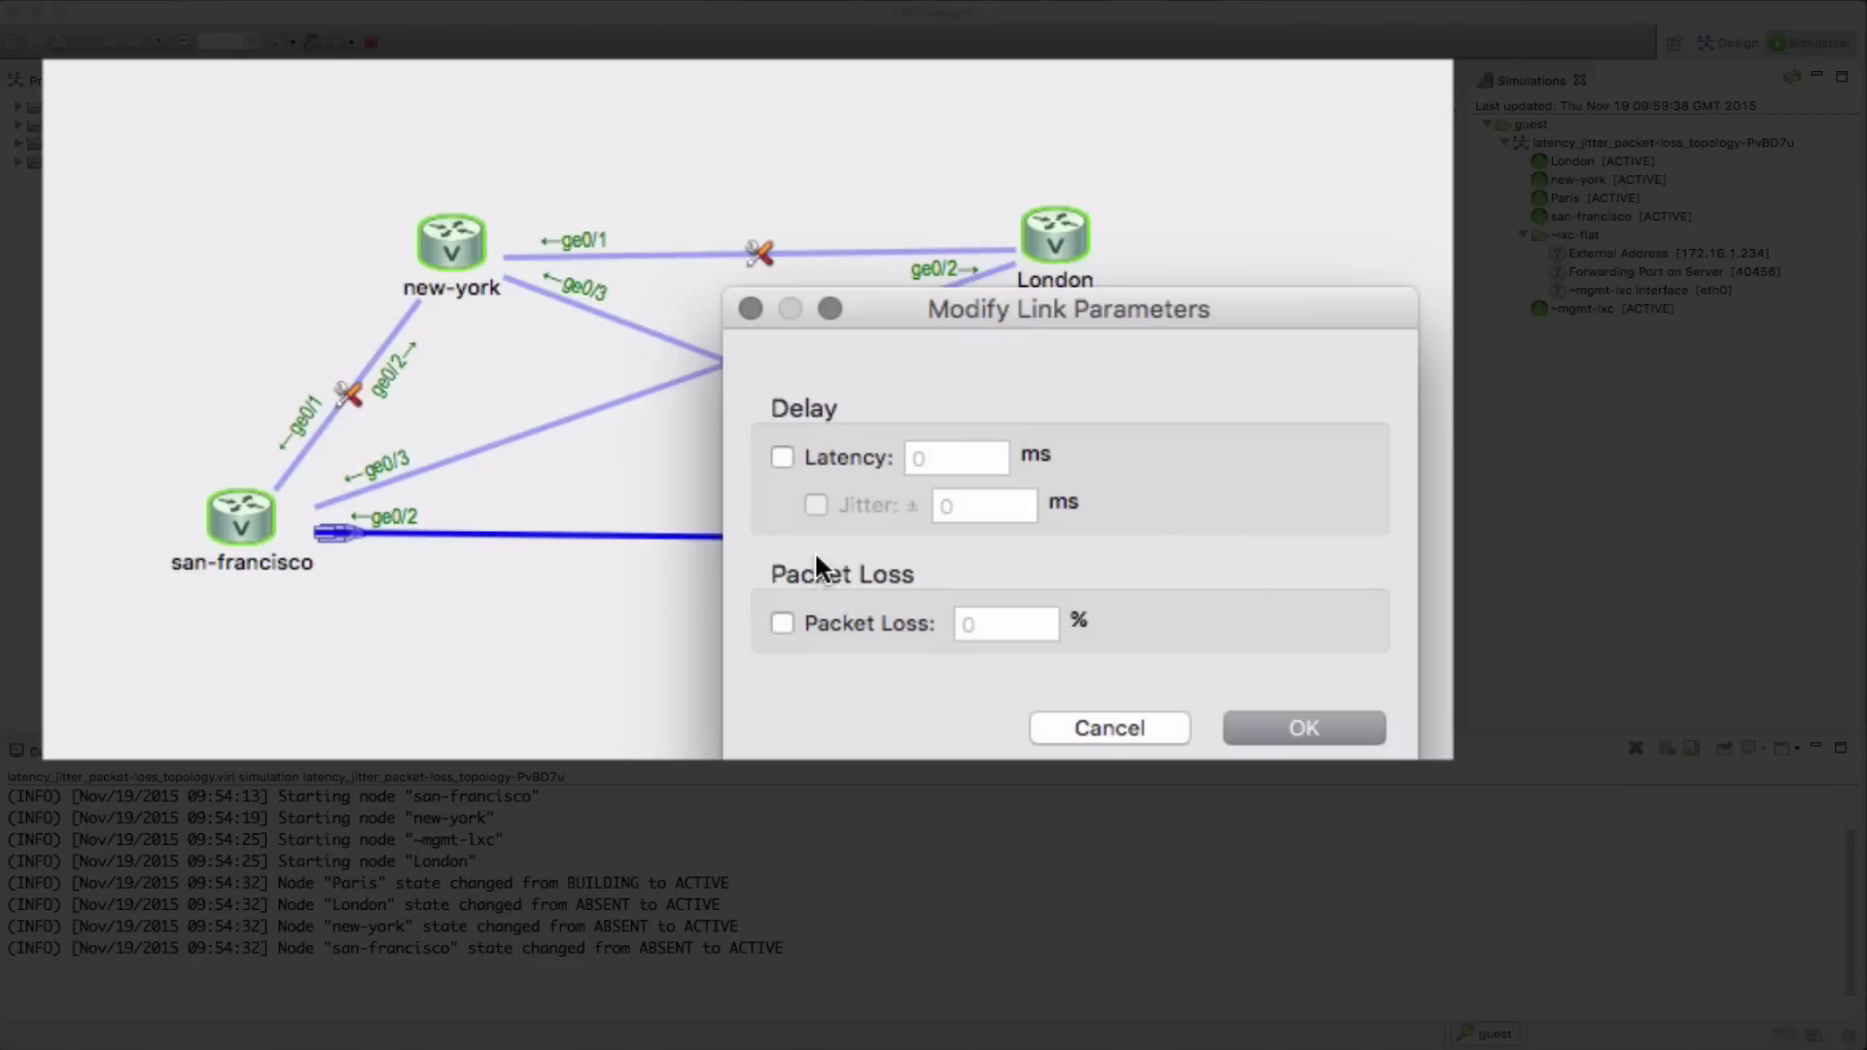
pyautogui.click(837, 457)
pyautogui.press('BackSpace')
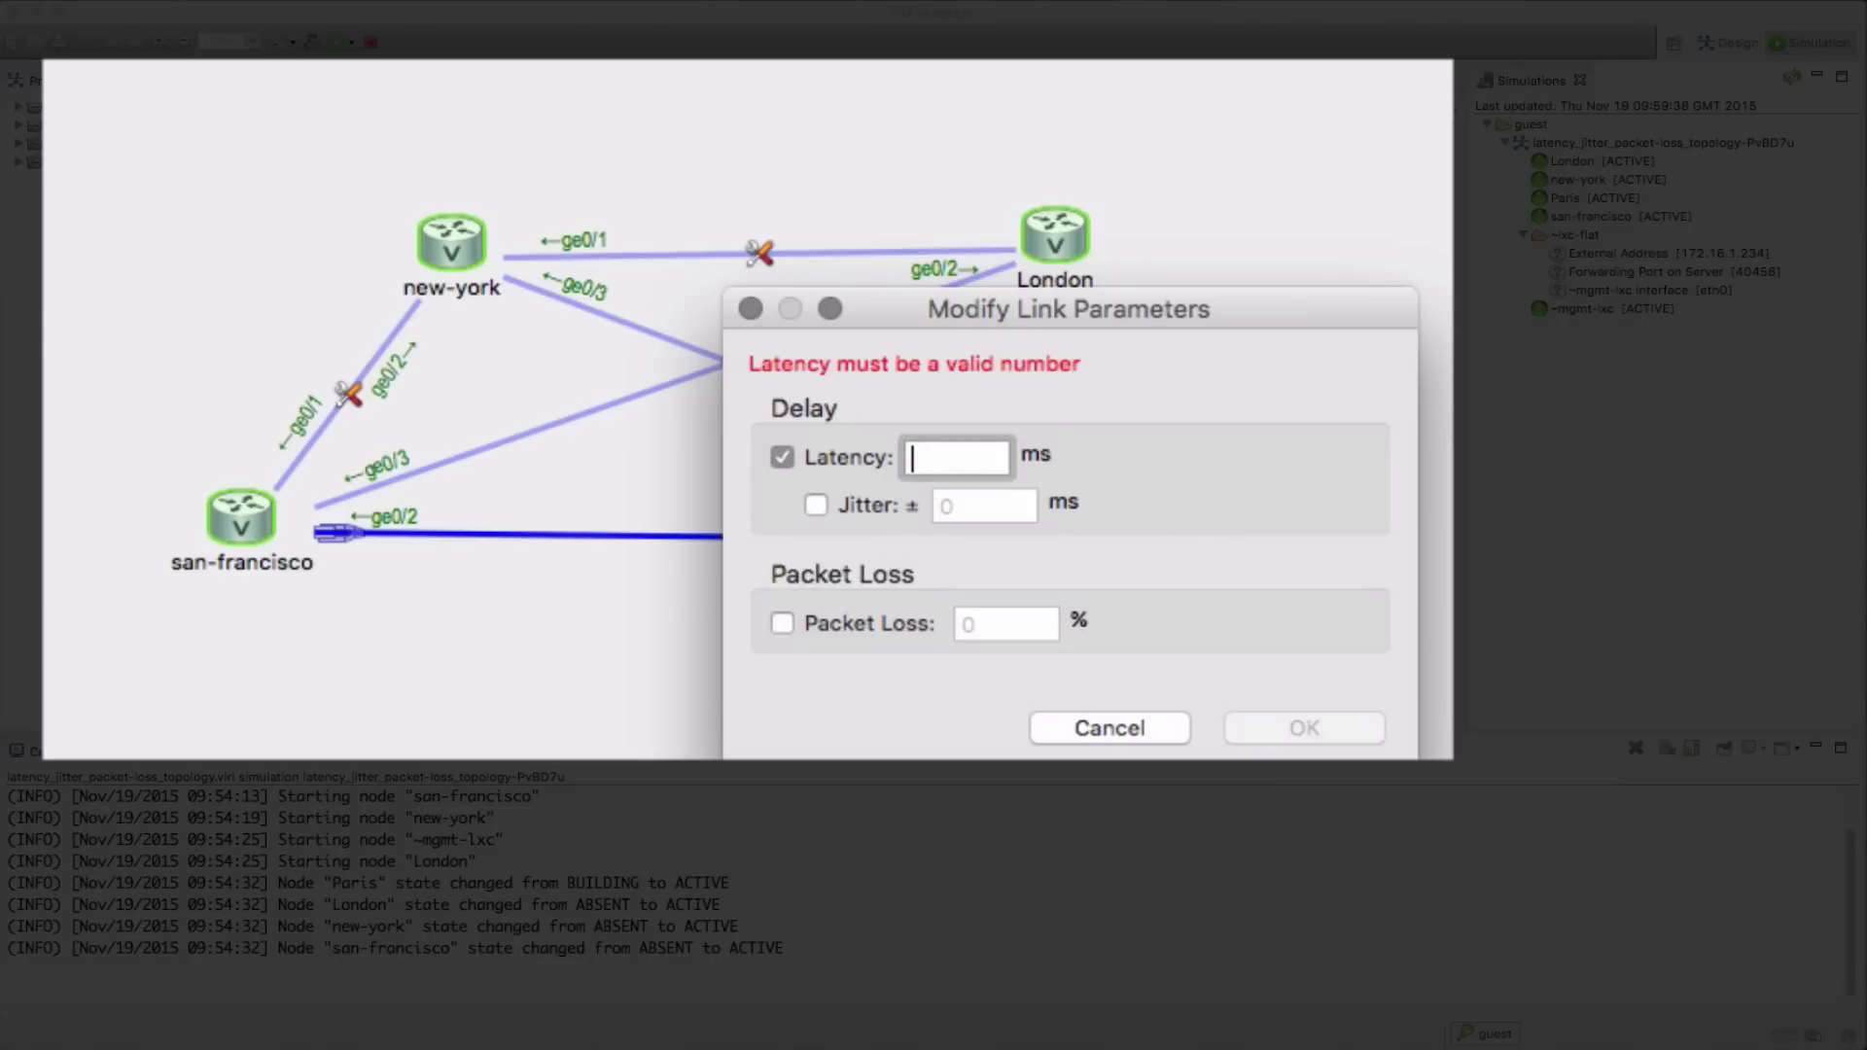
pyautogui.write('200')
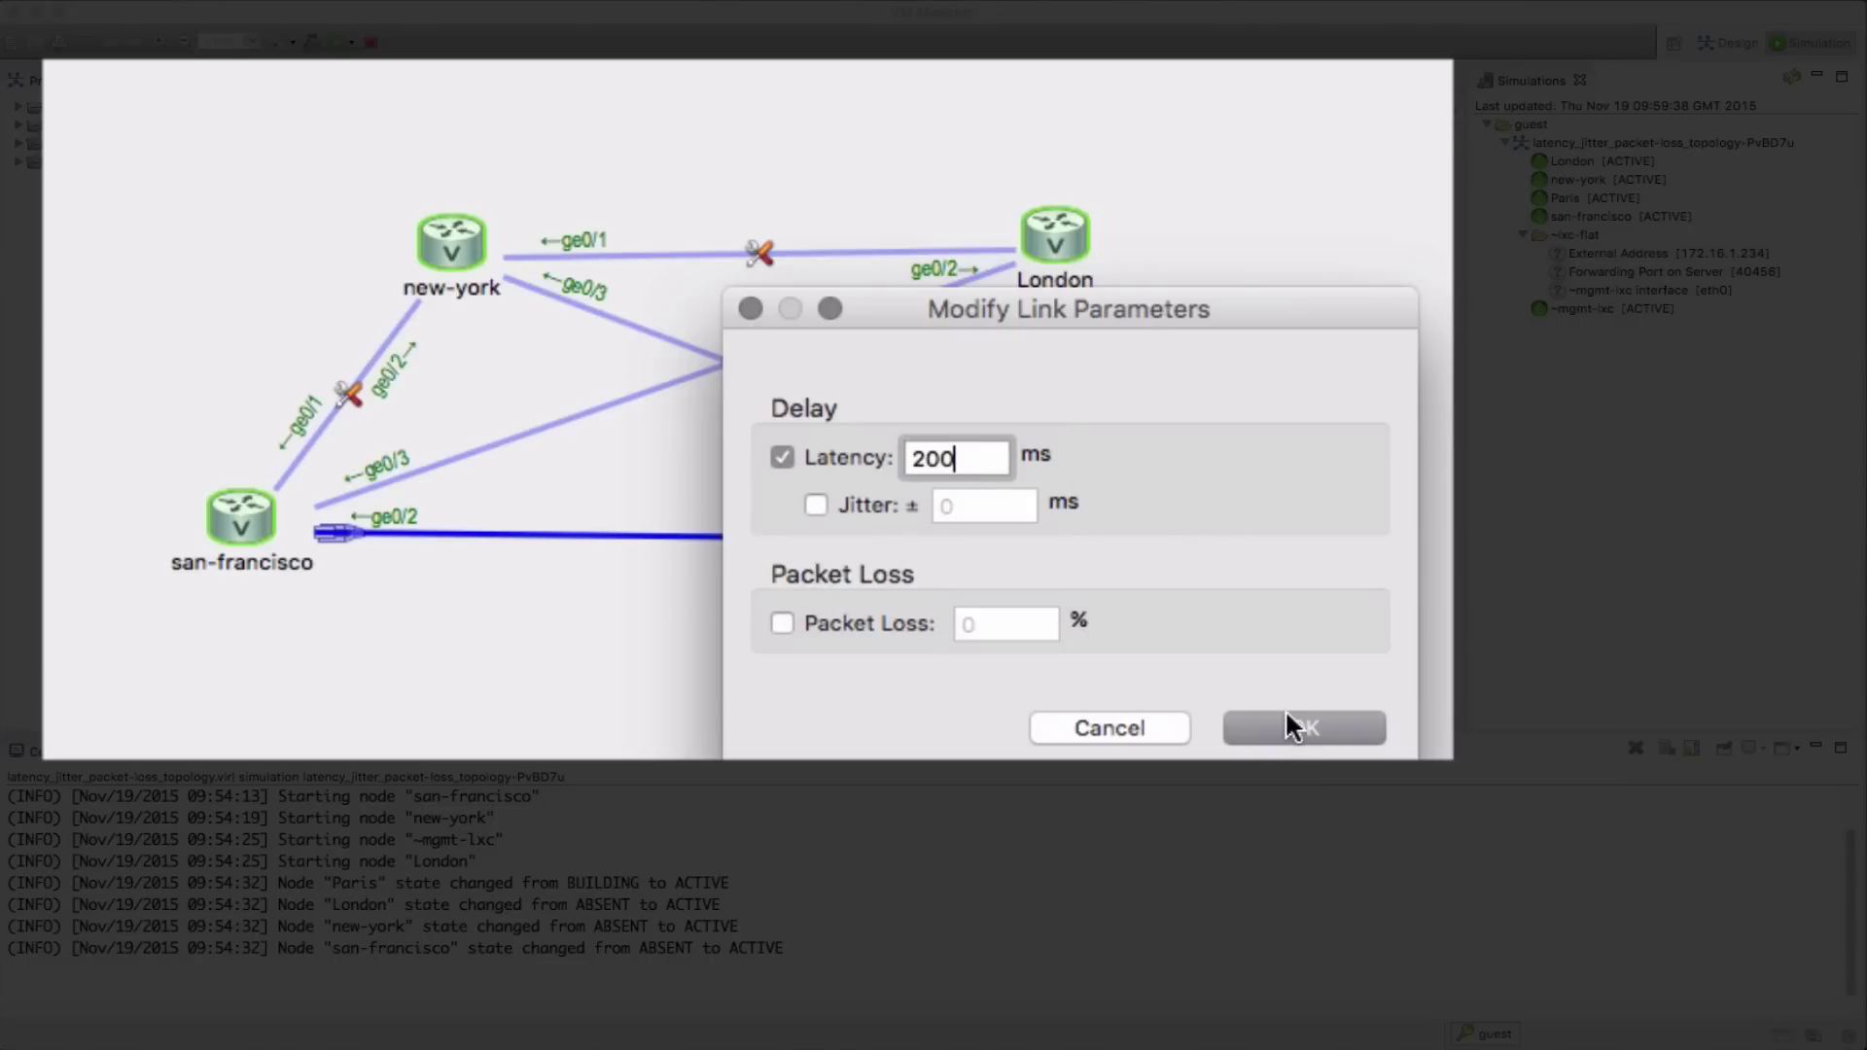
pyautogui.click(1283, 731)
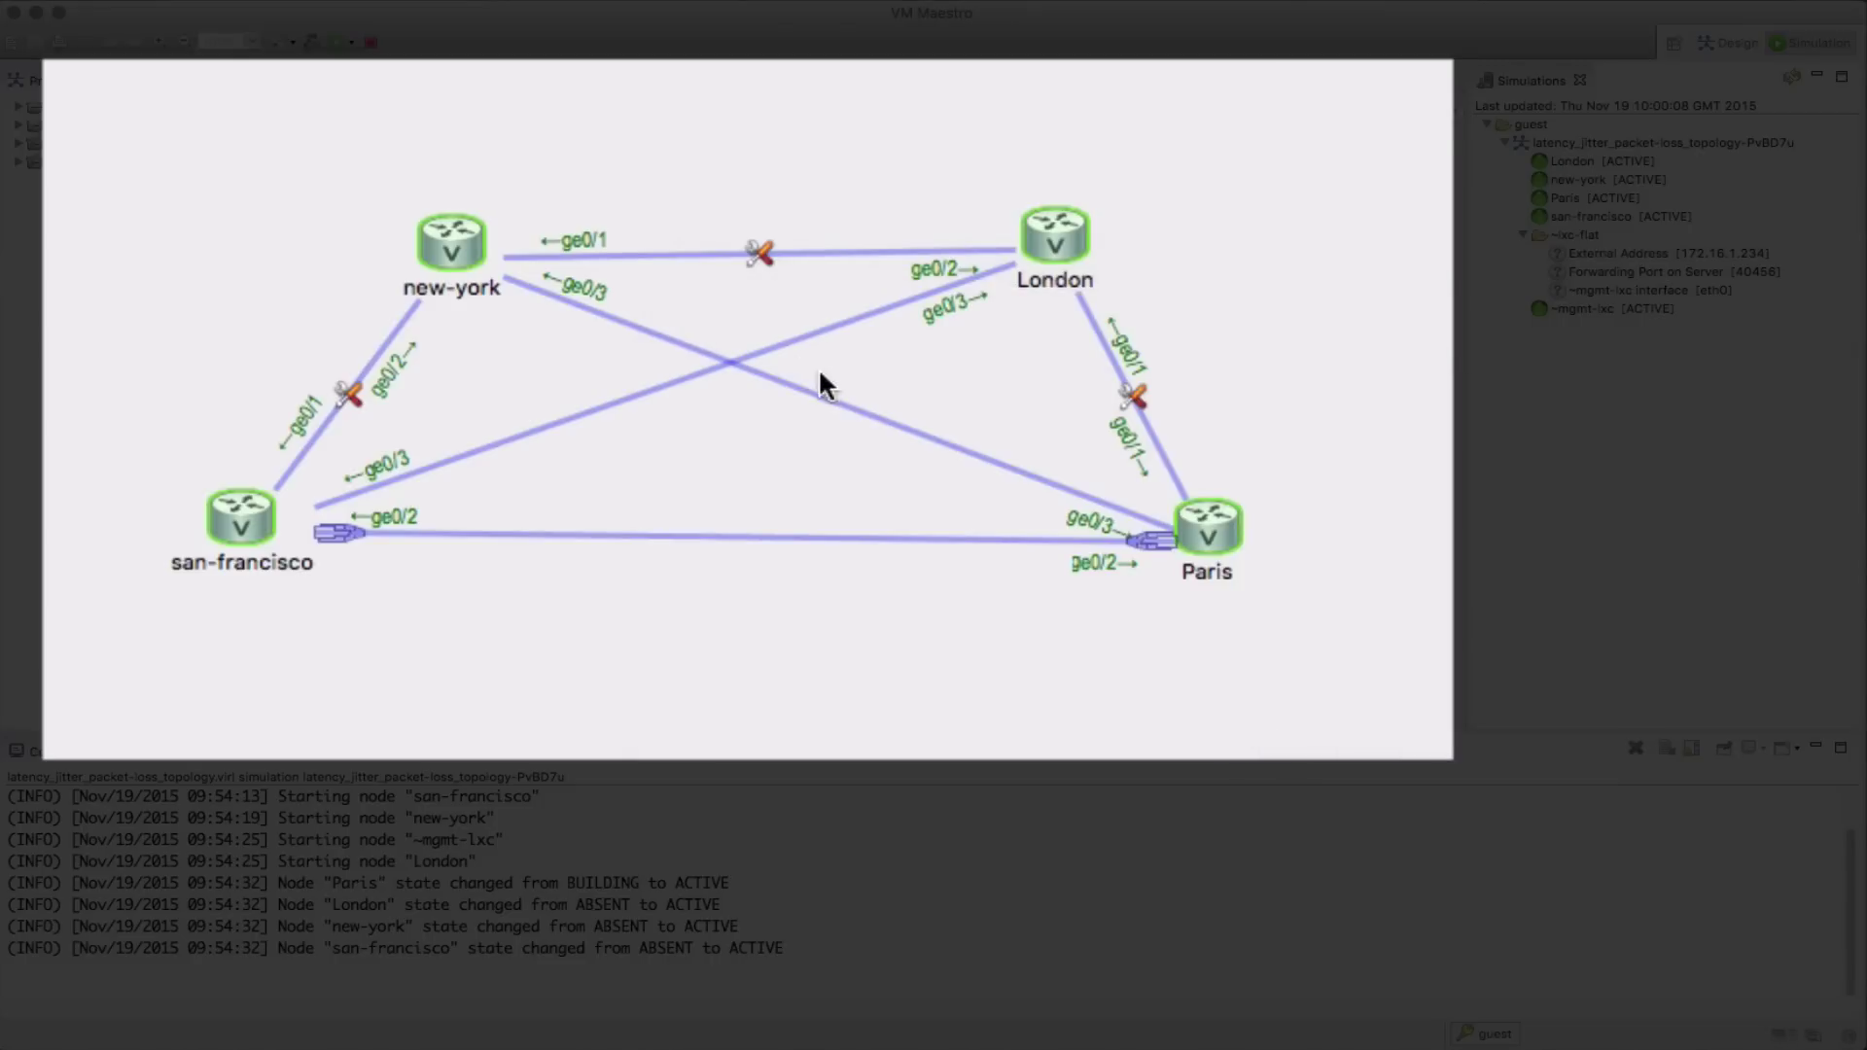
# Give the san-francisco–London link 180 ms latency and the new-york–Paris link 130 ms
pyautogui.rightClick(781, 348)
pyautogui.click(972, 367)
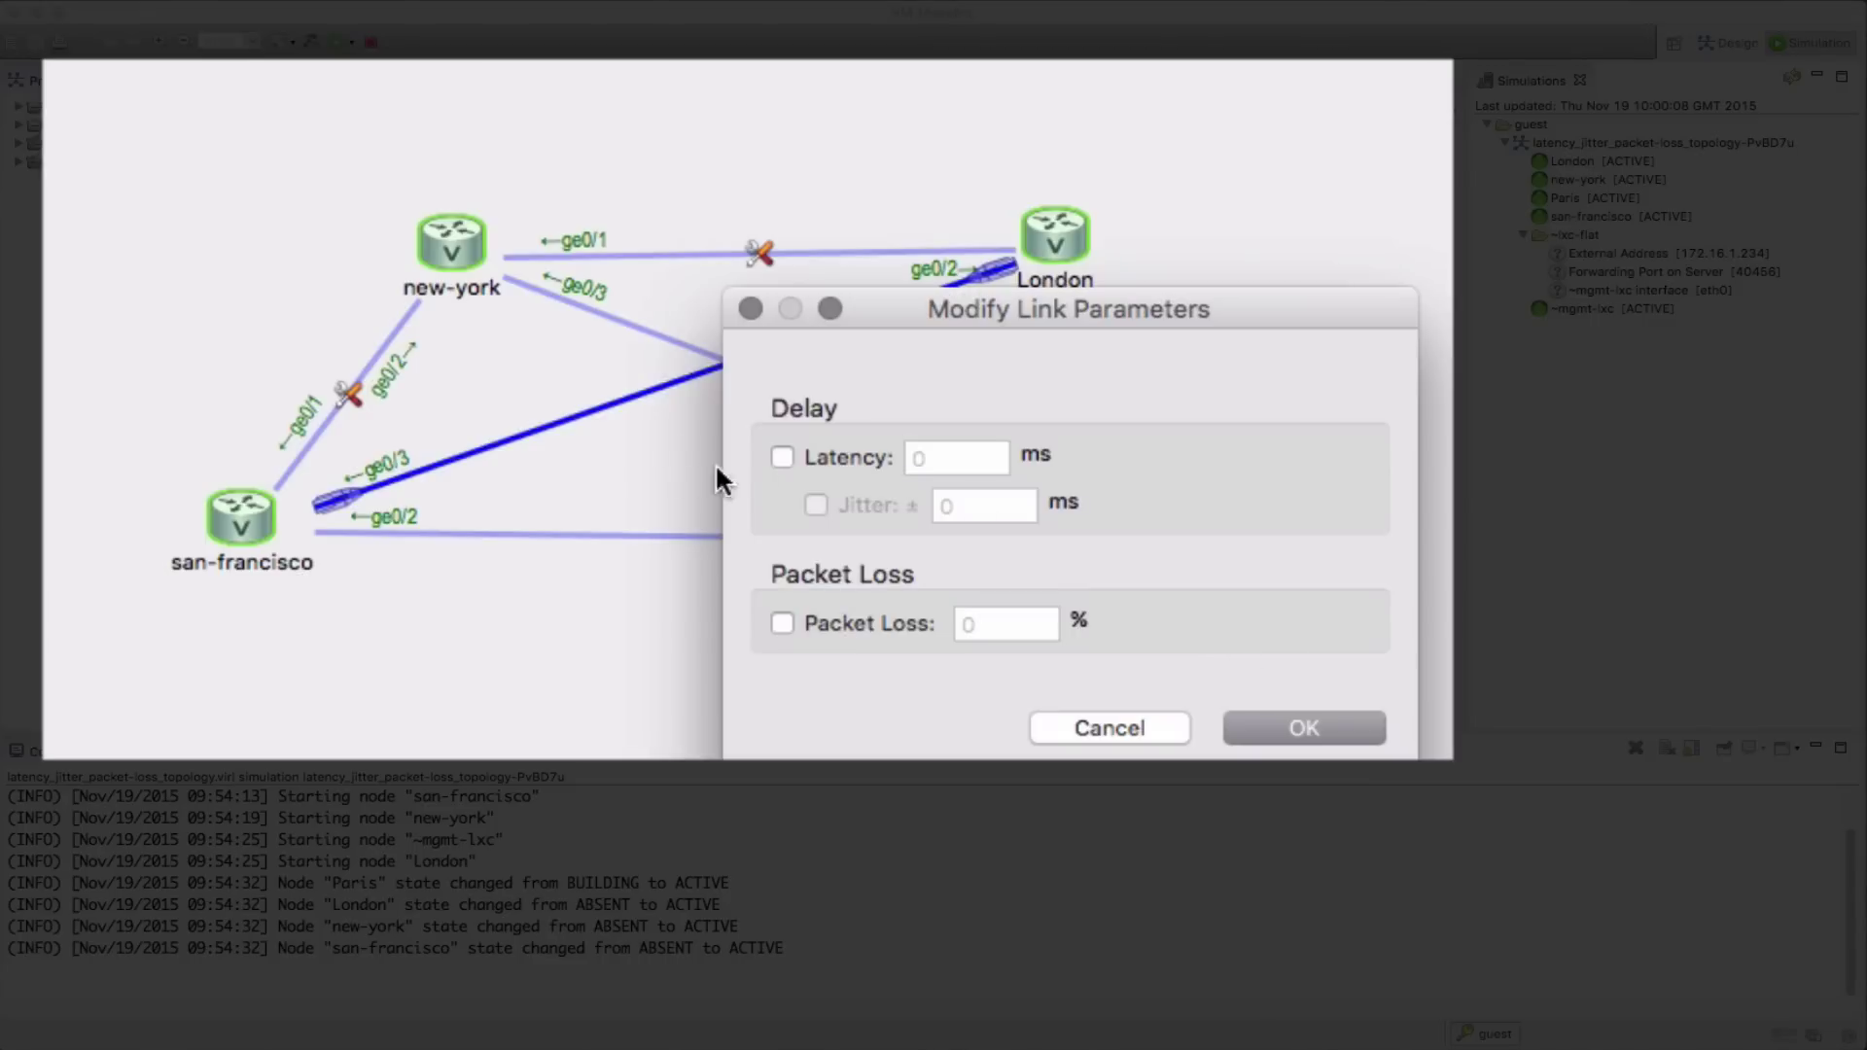
pyautogui.click(783, 457)
pyautogui.click(951, 458)
pyautogui.press('BackSpace')
pyautogui.write('180')
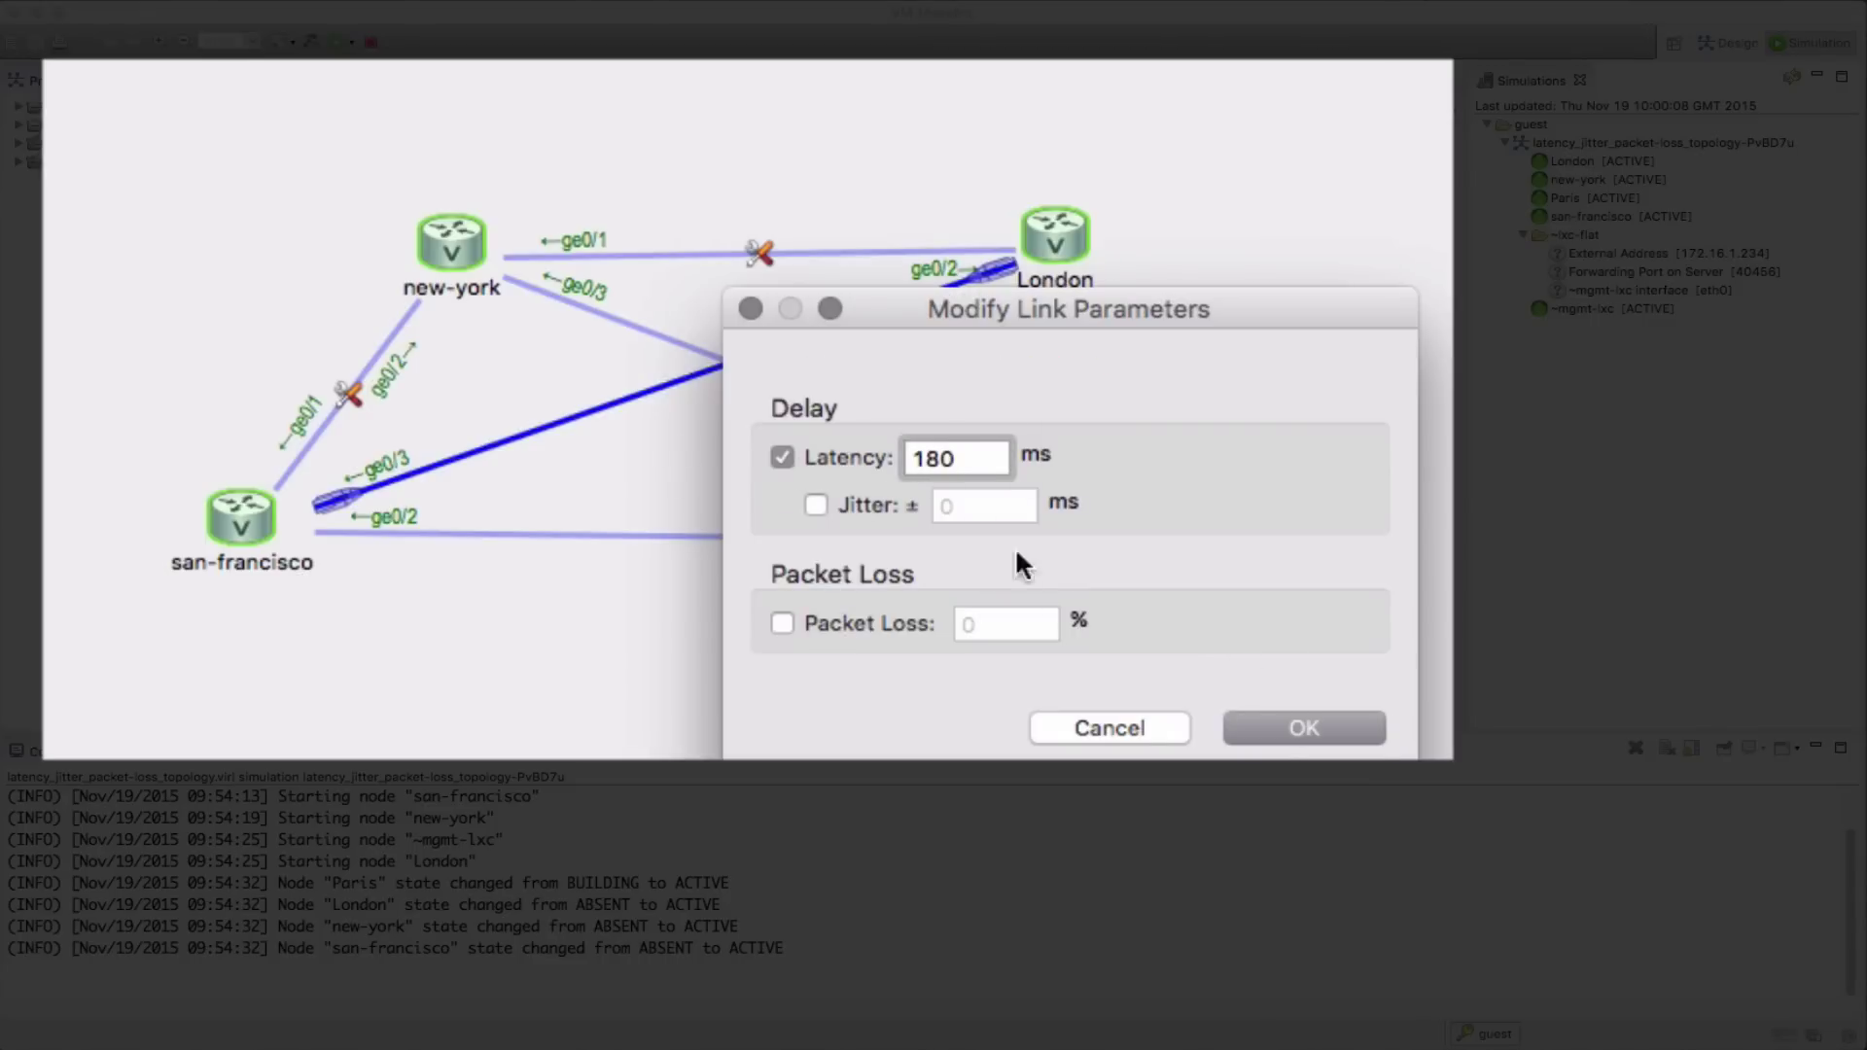
pyautogui.click(1316, 727)
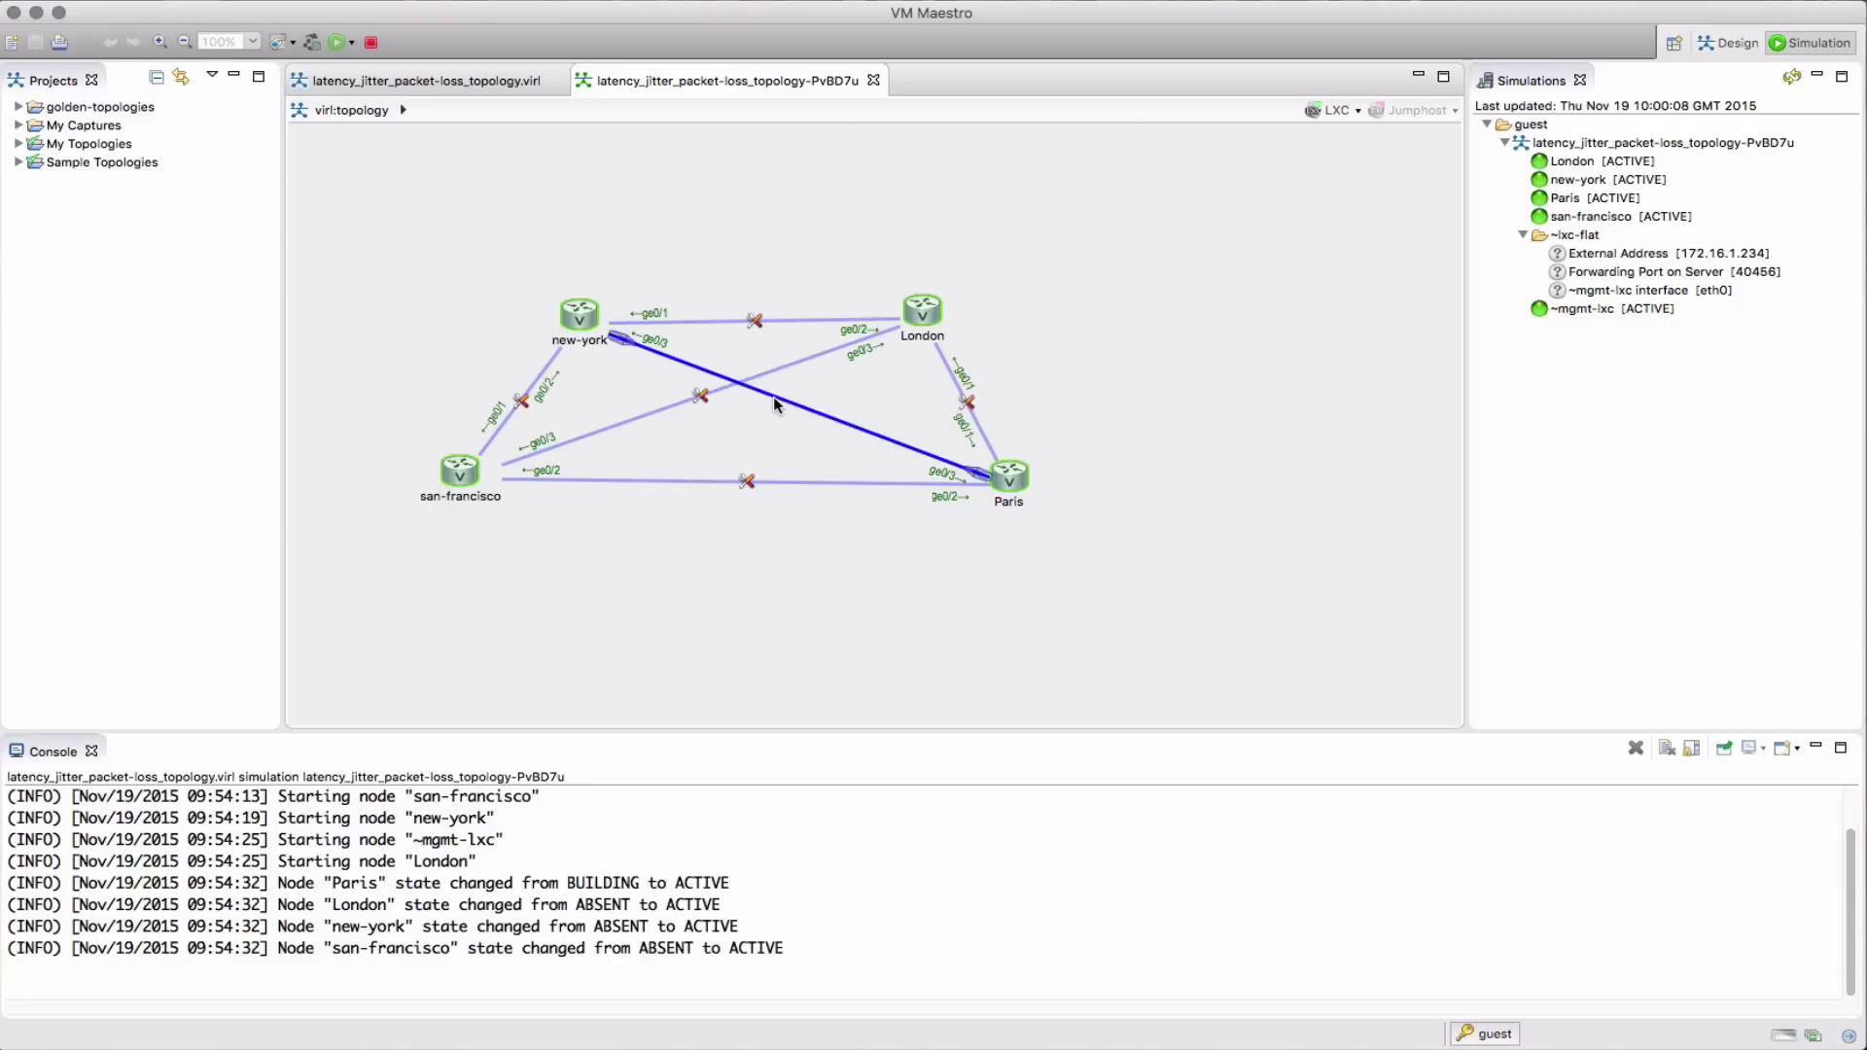
pyautogui.rightClick(775, 404)
pyautogui.click(880, 409)
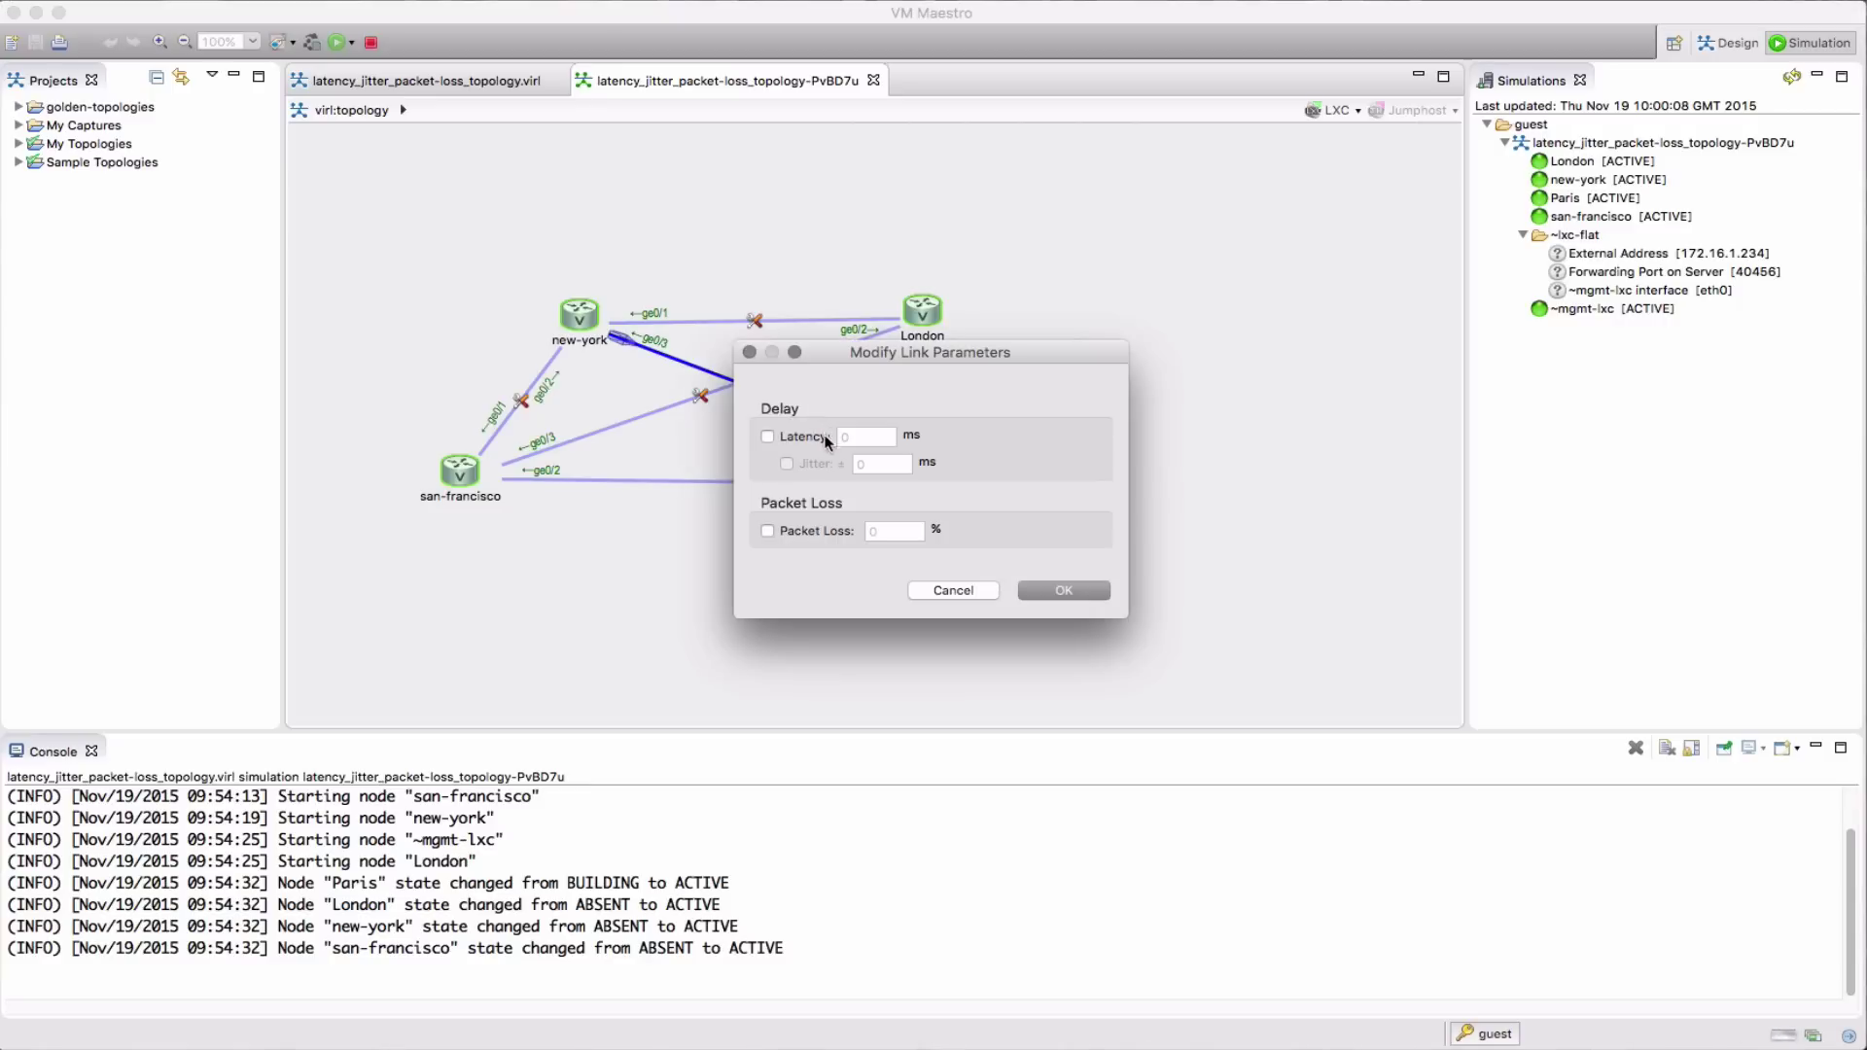
pyautogui.click(767, 437)
pyautogui.click(867, 435)
pyautogui.press('BackSpace')
pyautogui.write('130')
pyautogui.click(1062, 587)
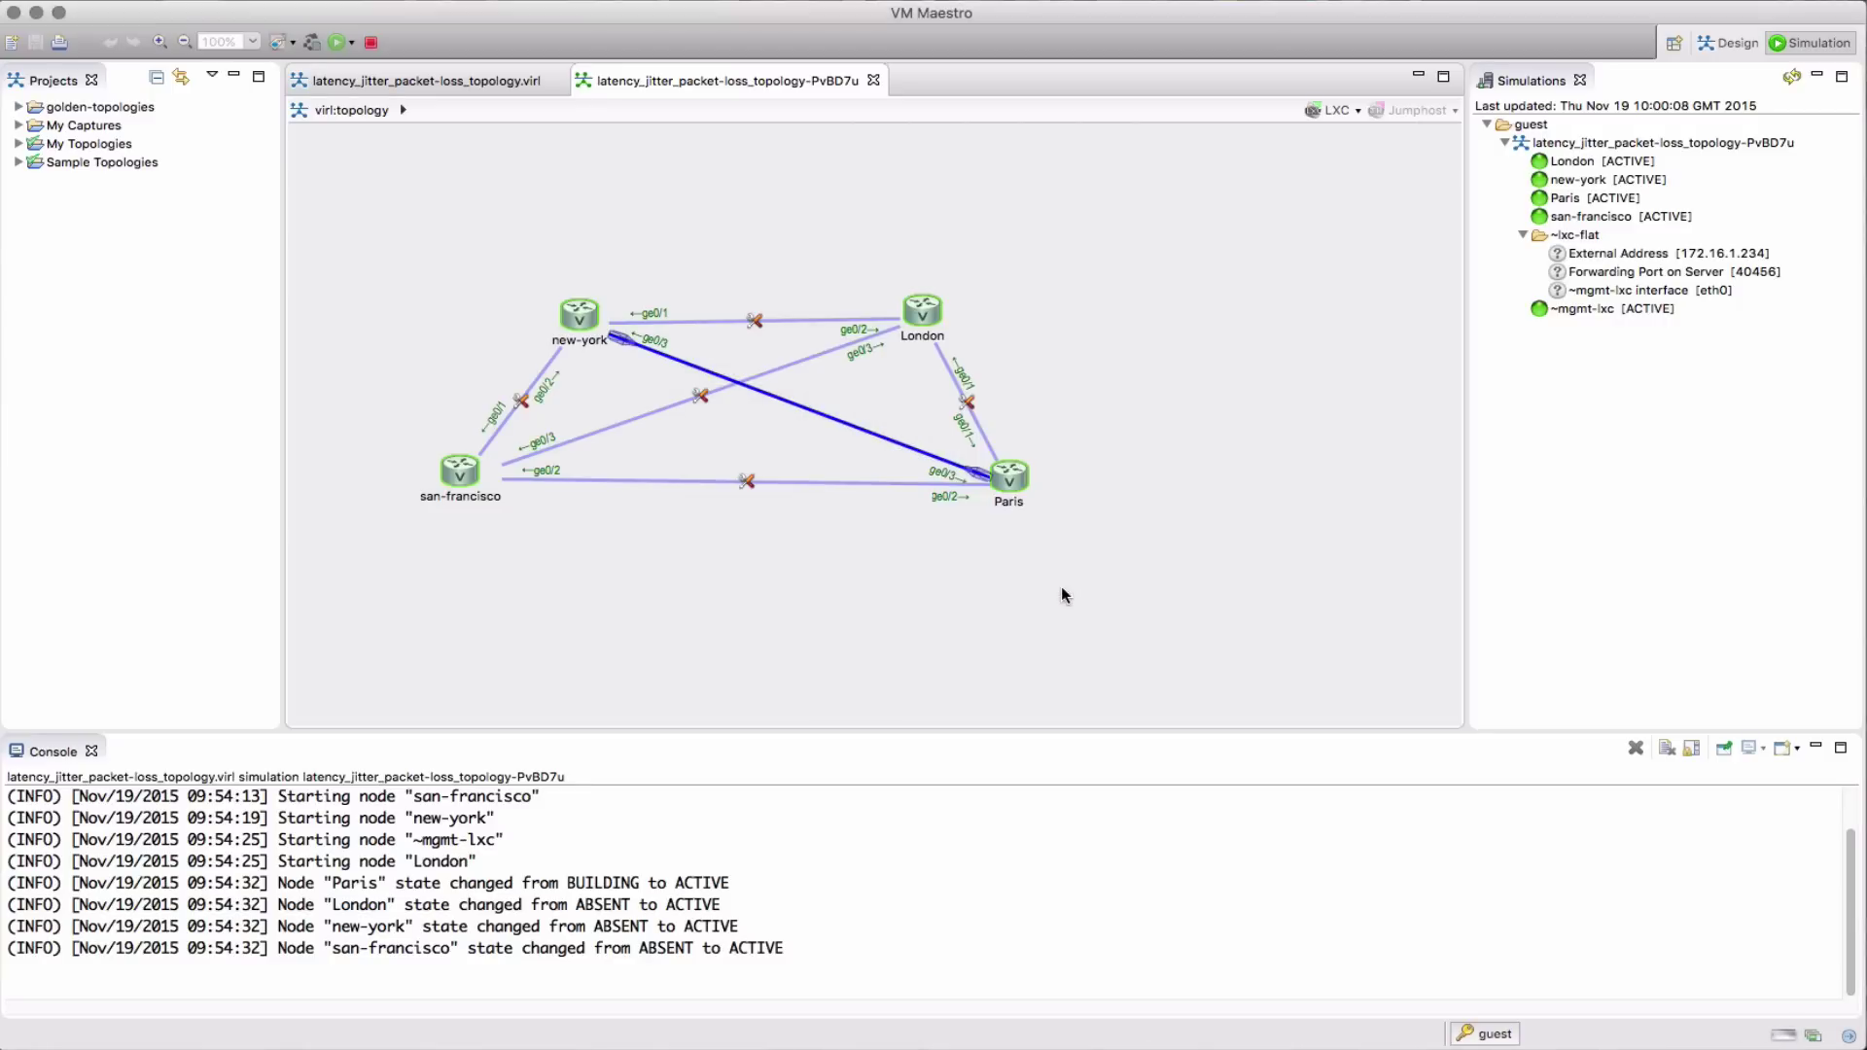
# Open a telnet console to London, enter enable mode and view its routing table
pyautogui.rightClick(937, 317)
pyautogui.moveTo(1069, 357)
pyautogui.click(1264, 395)
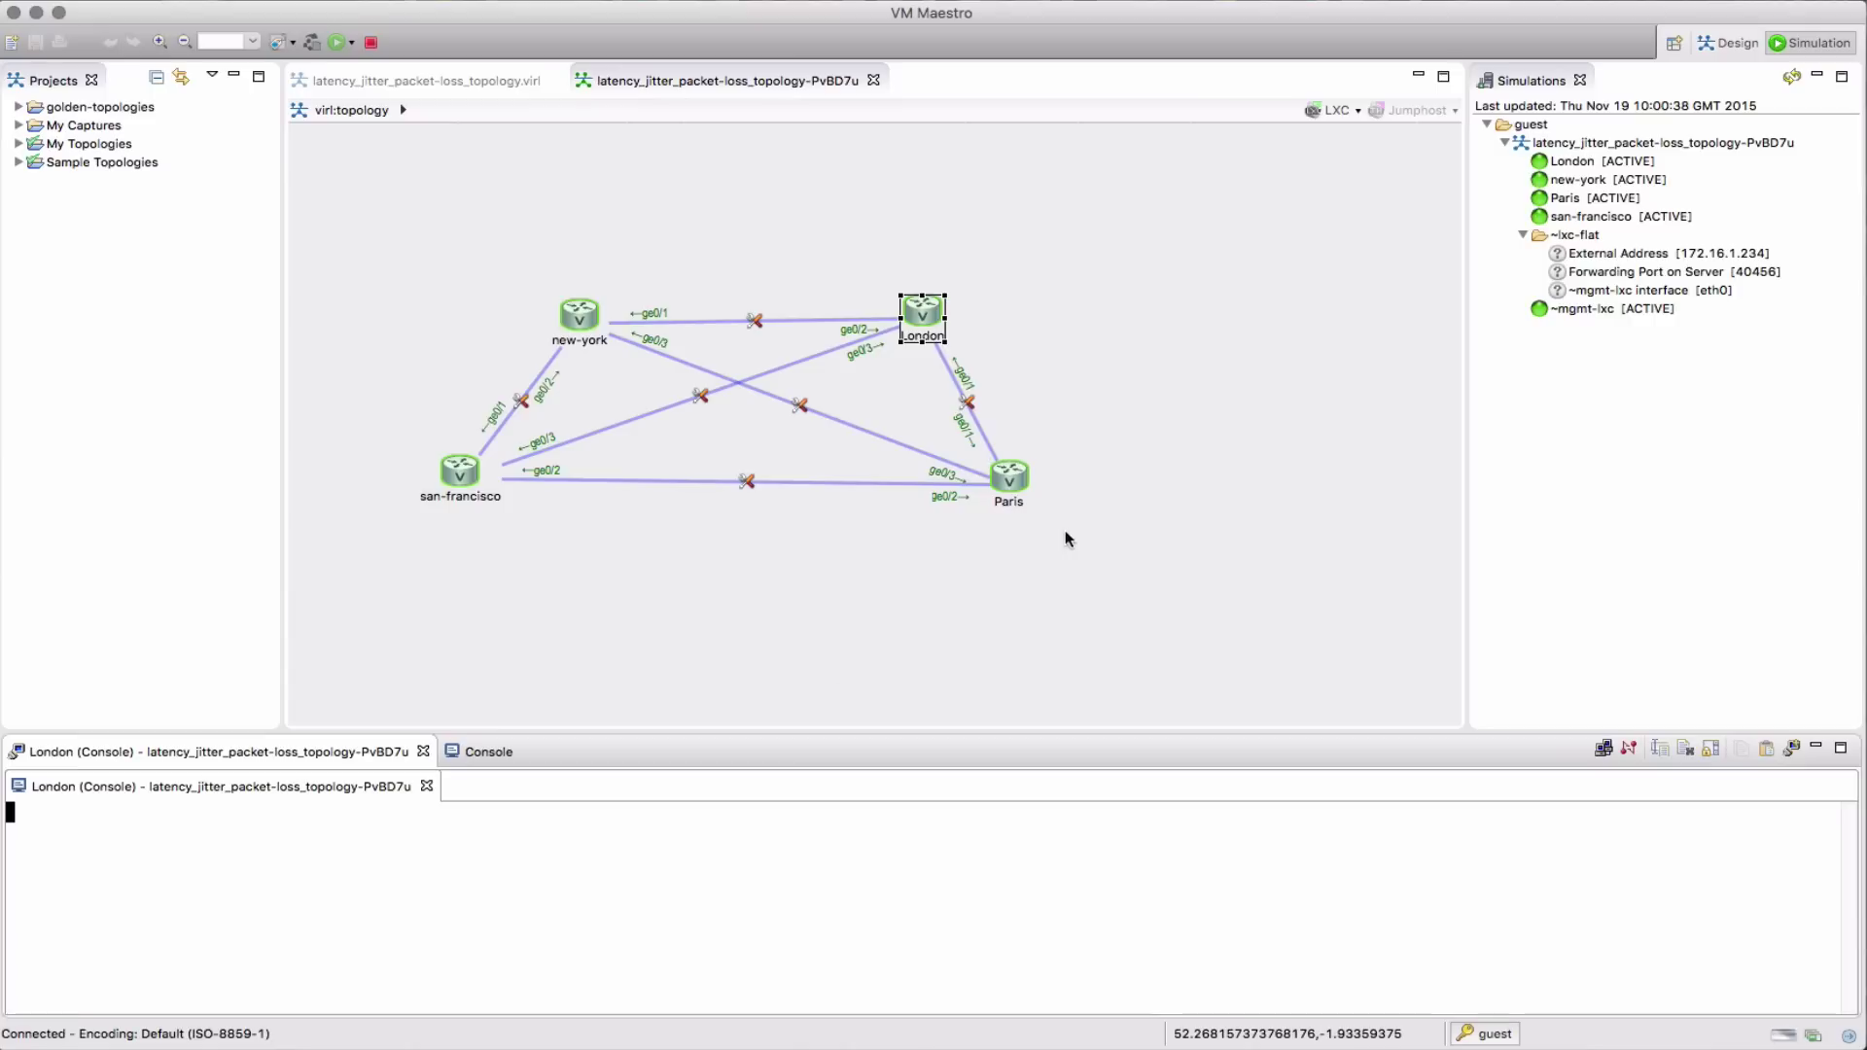
pyautogui.moveTo(813, 725); pyautogui.dragTo(809, 570)
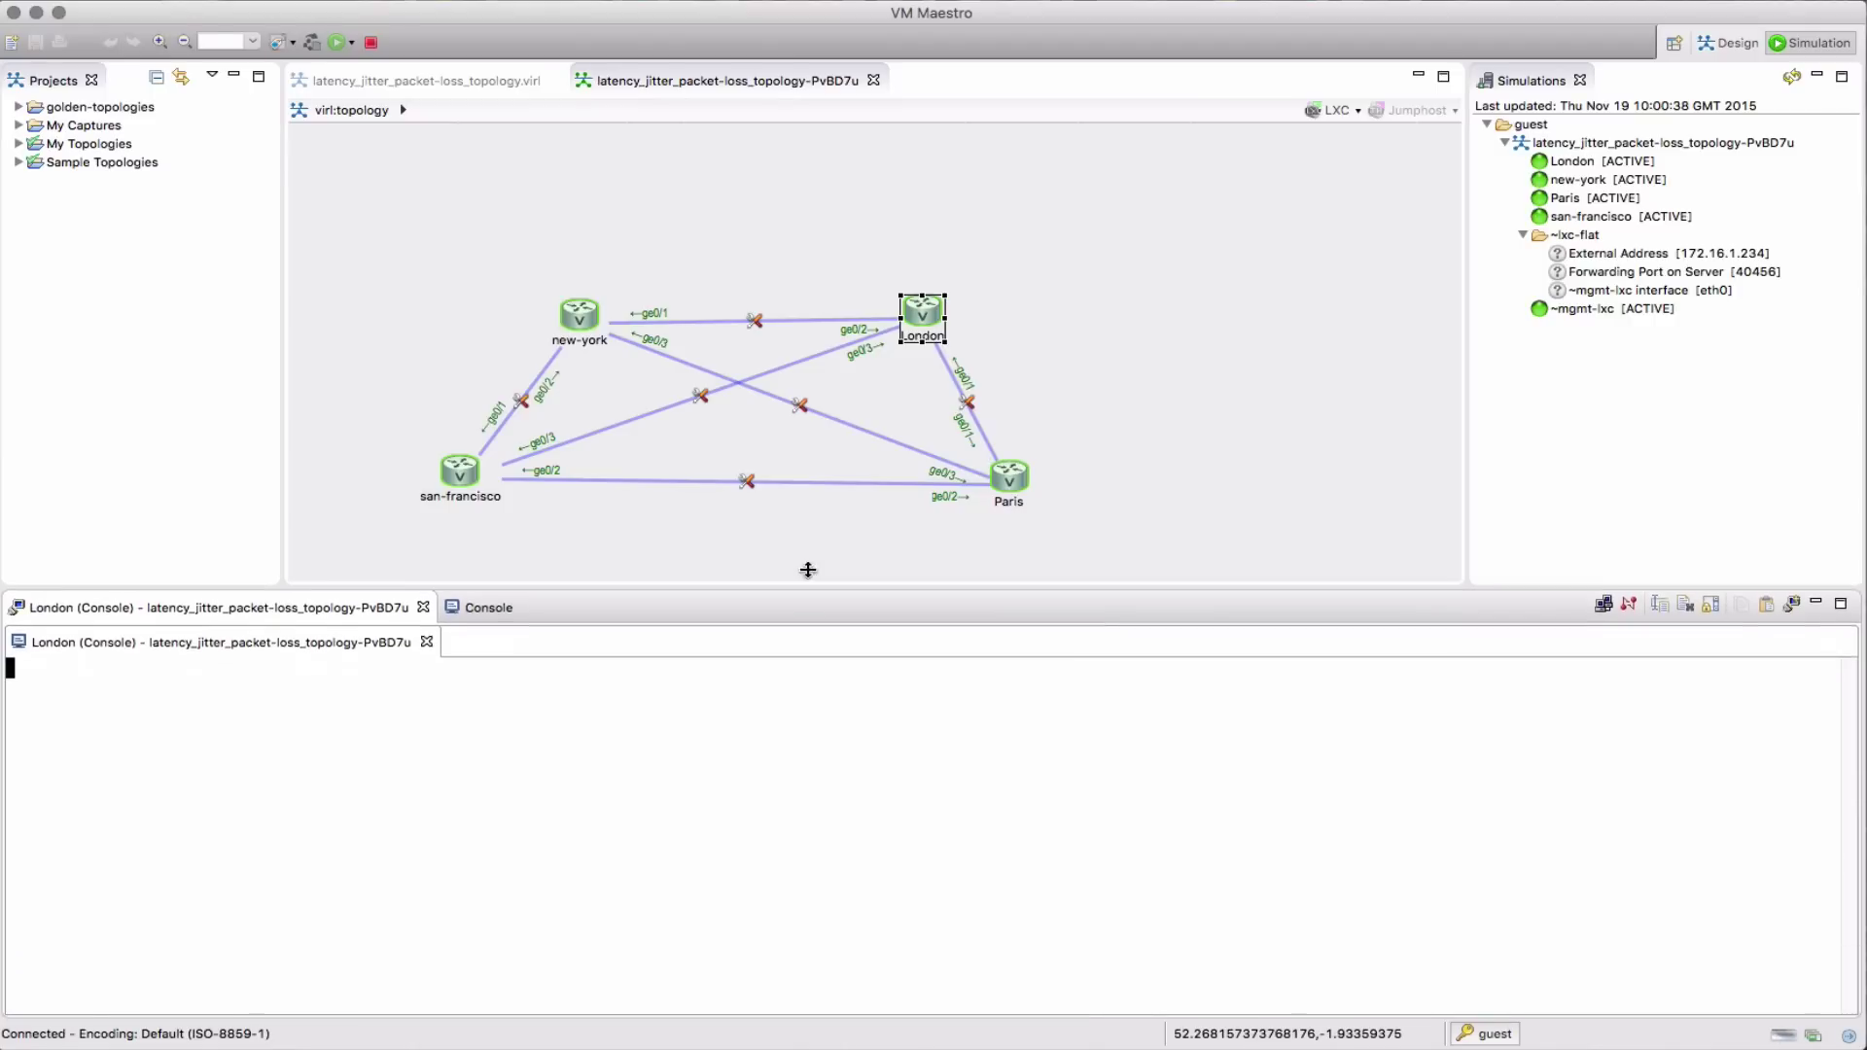
pyautogui.press('Return')
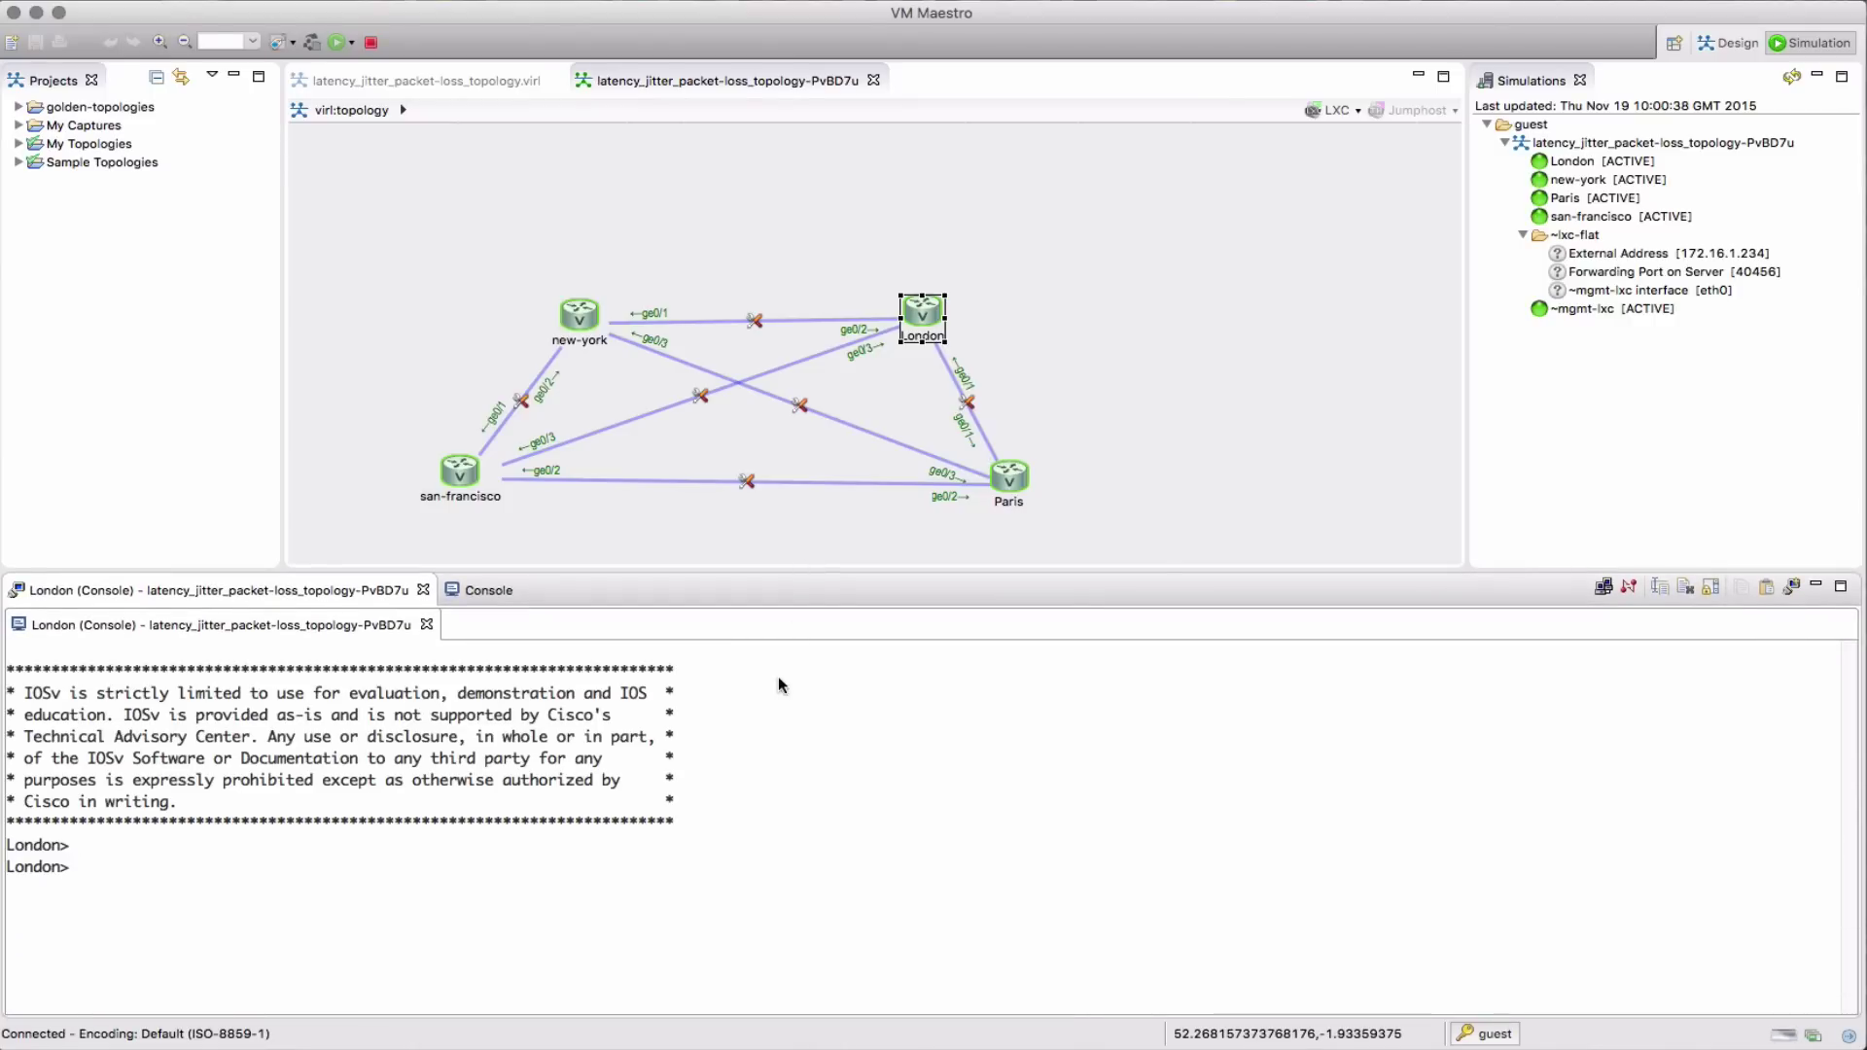
pyautogui.write('en')
pyautogui.press('Return')
pyautogui.press('Return')
pyautogui.write('show ip')
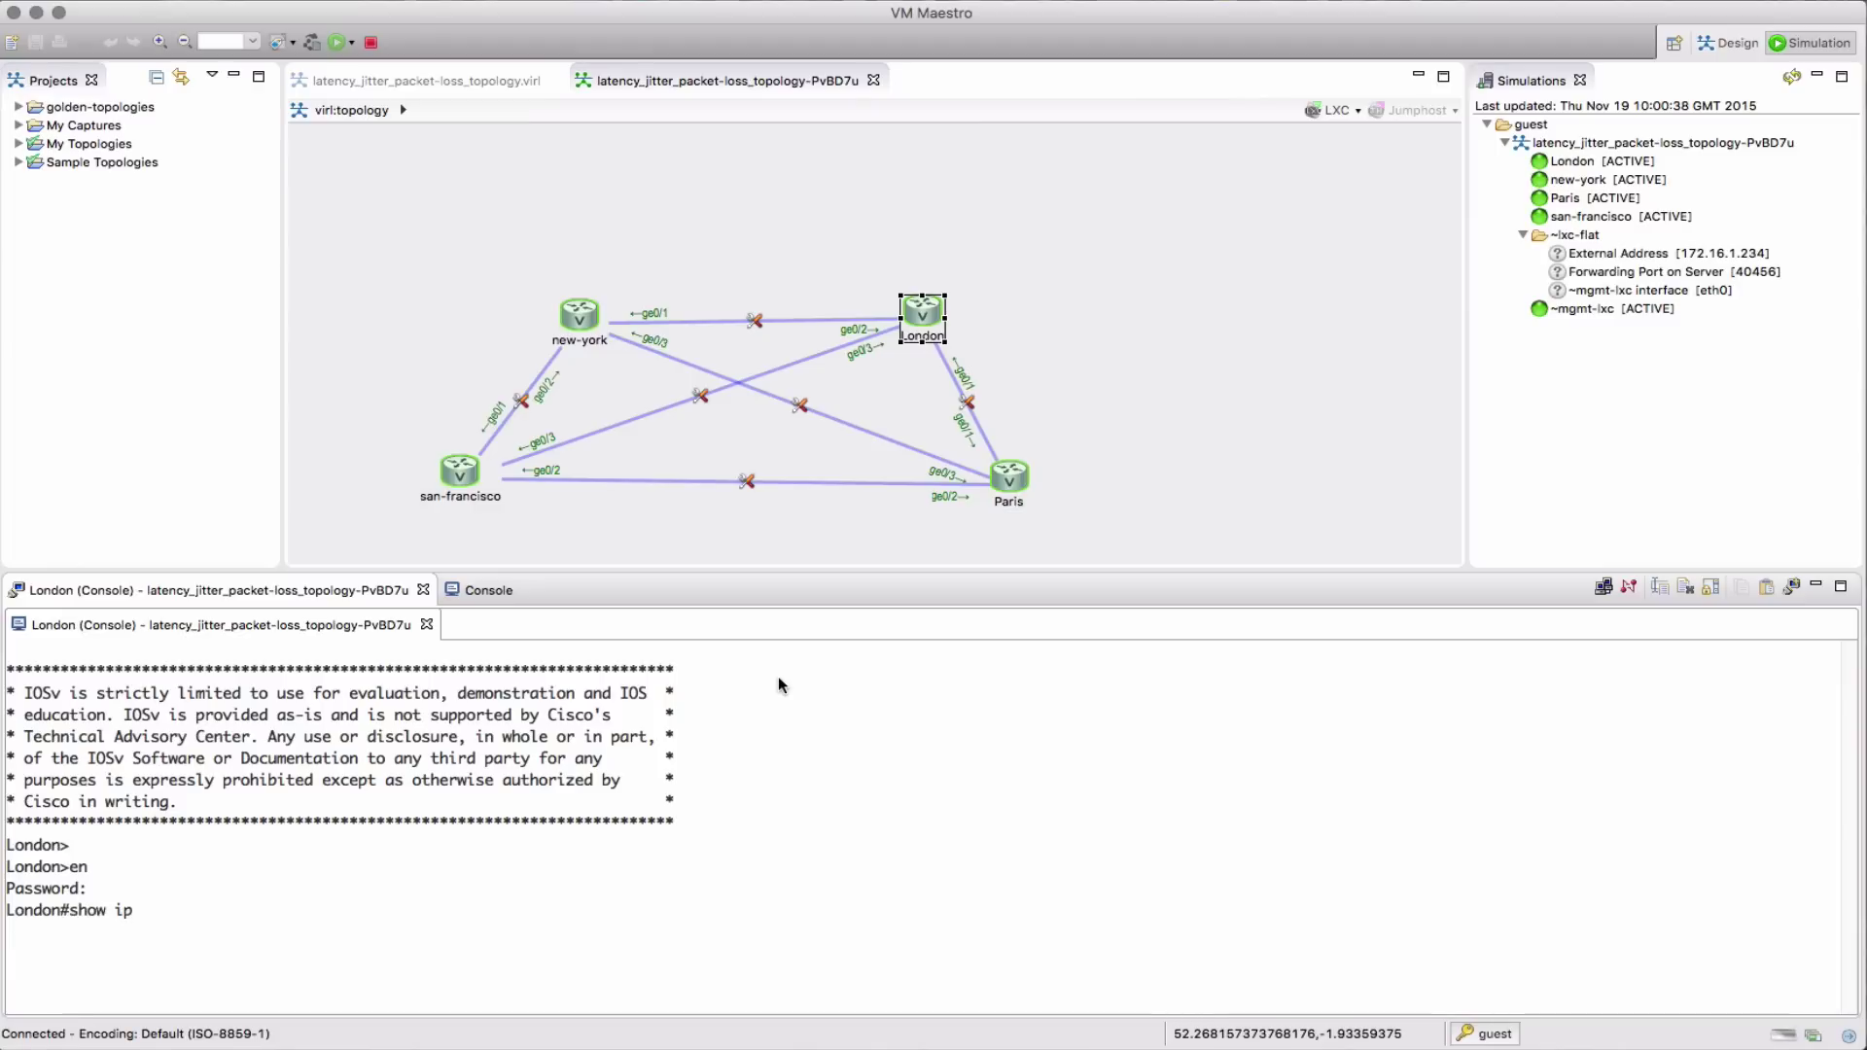
pyautogui.write(' route')
pyautogui.press('Return')
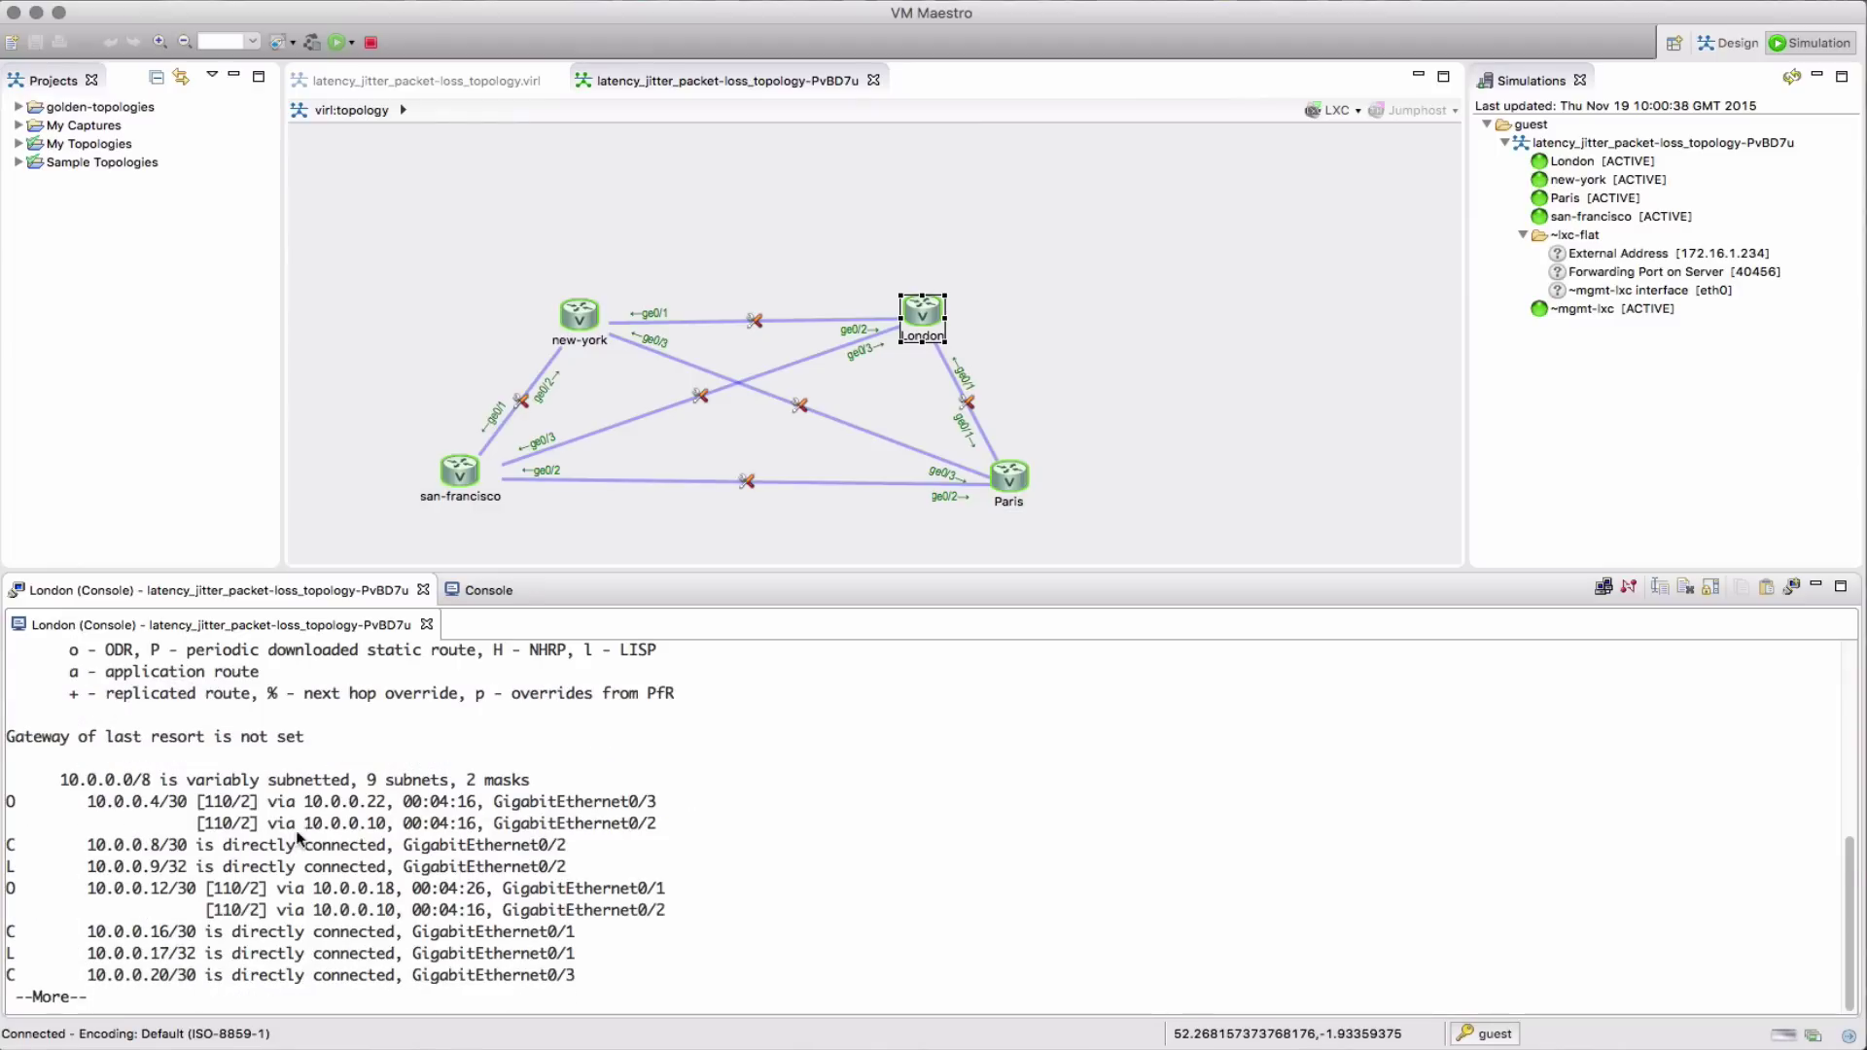
pyautogui.press('space')
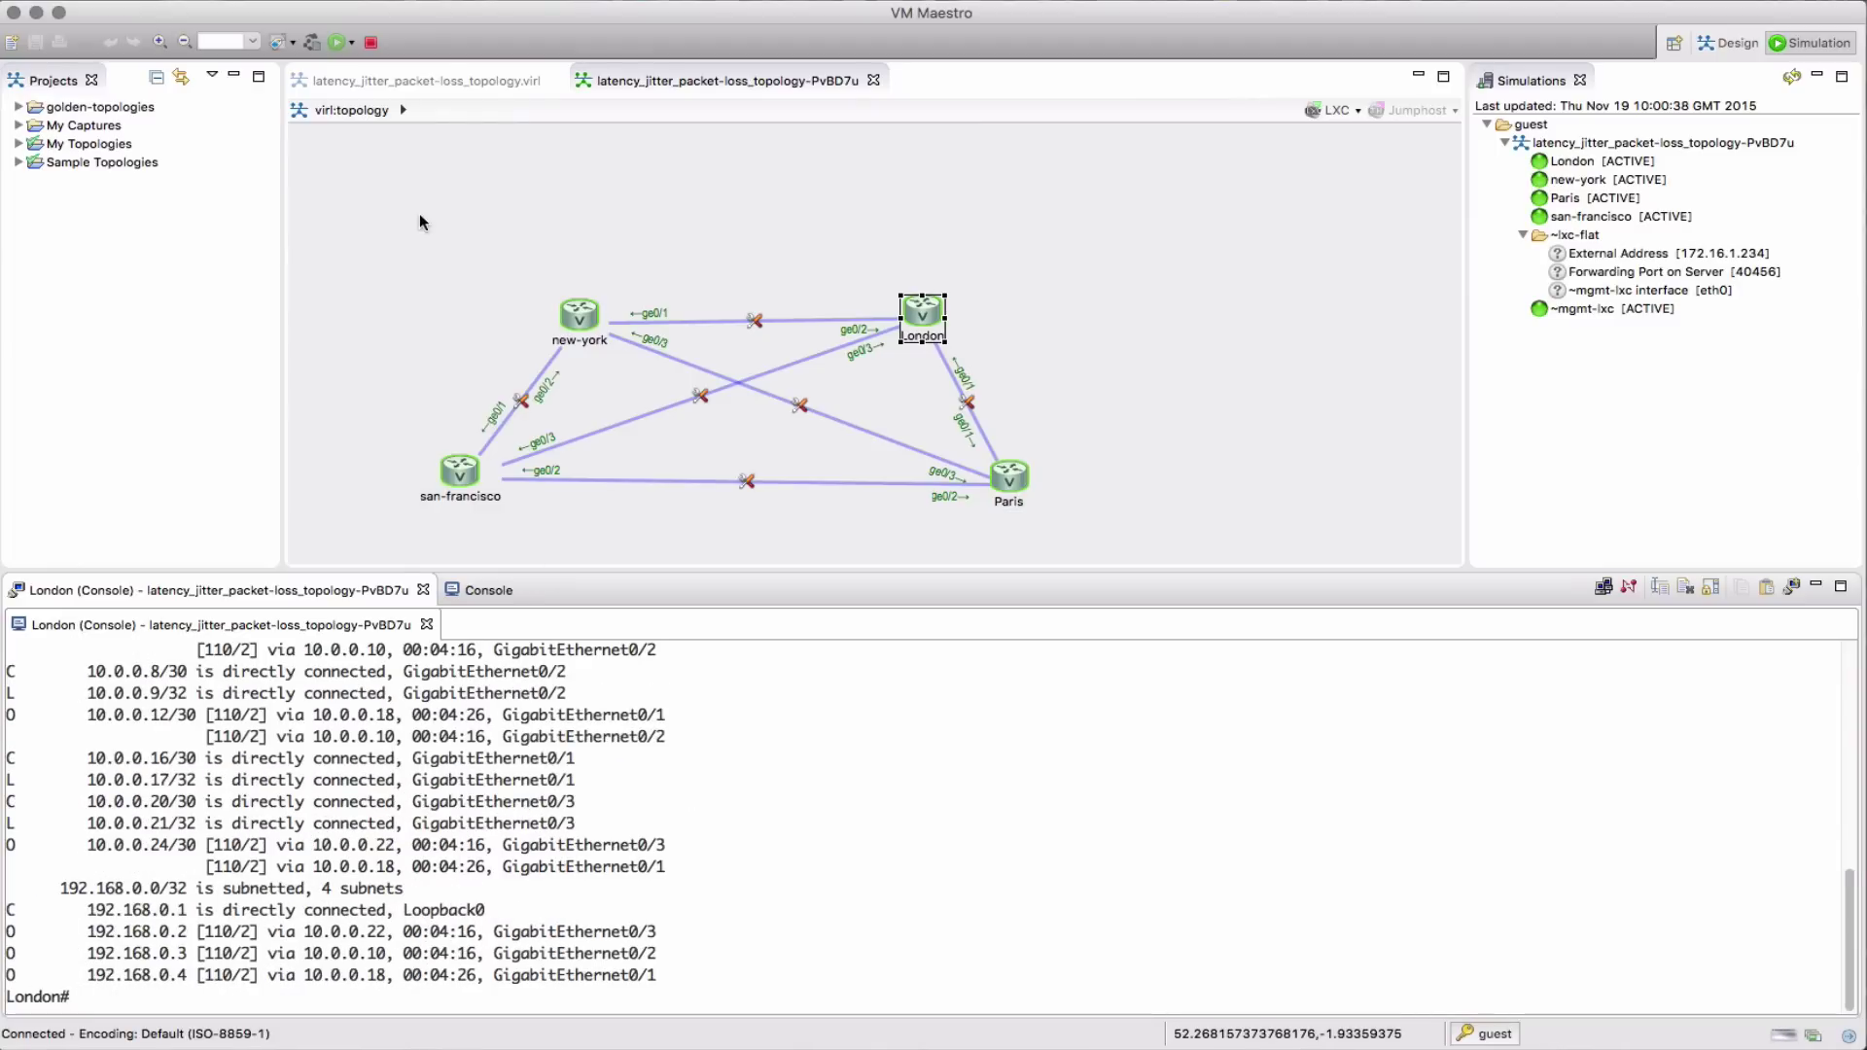
# Label every node on the canvas with its loopback IPv4 address
pyautogui.click(326, 80)
pyautogui.click(293, 44)
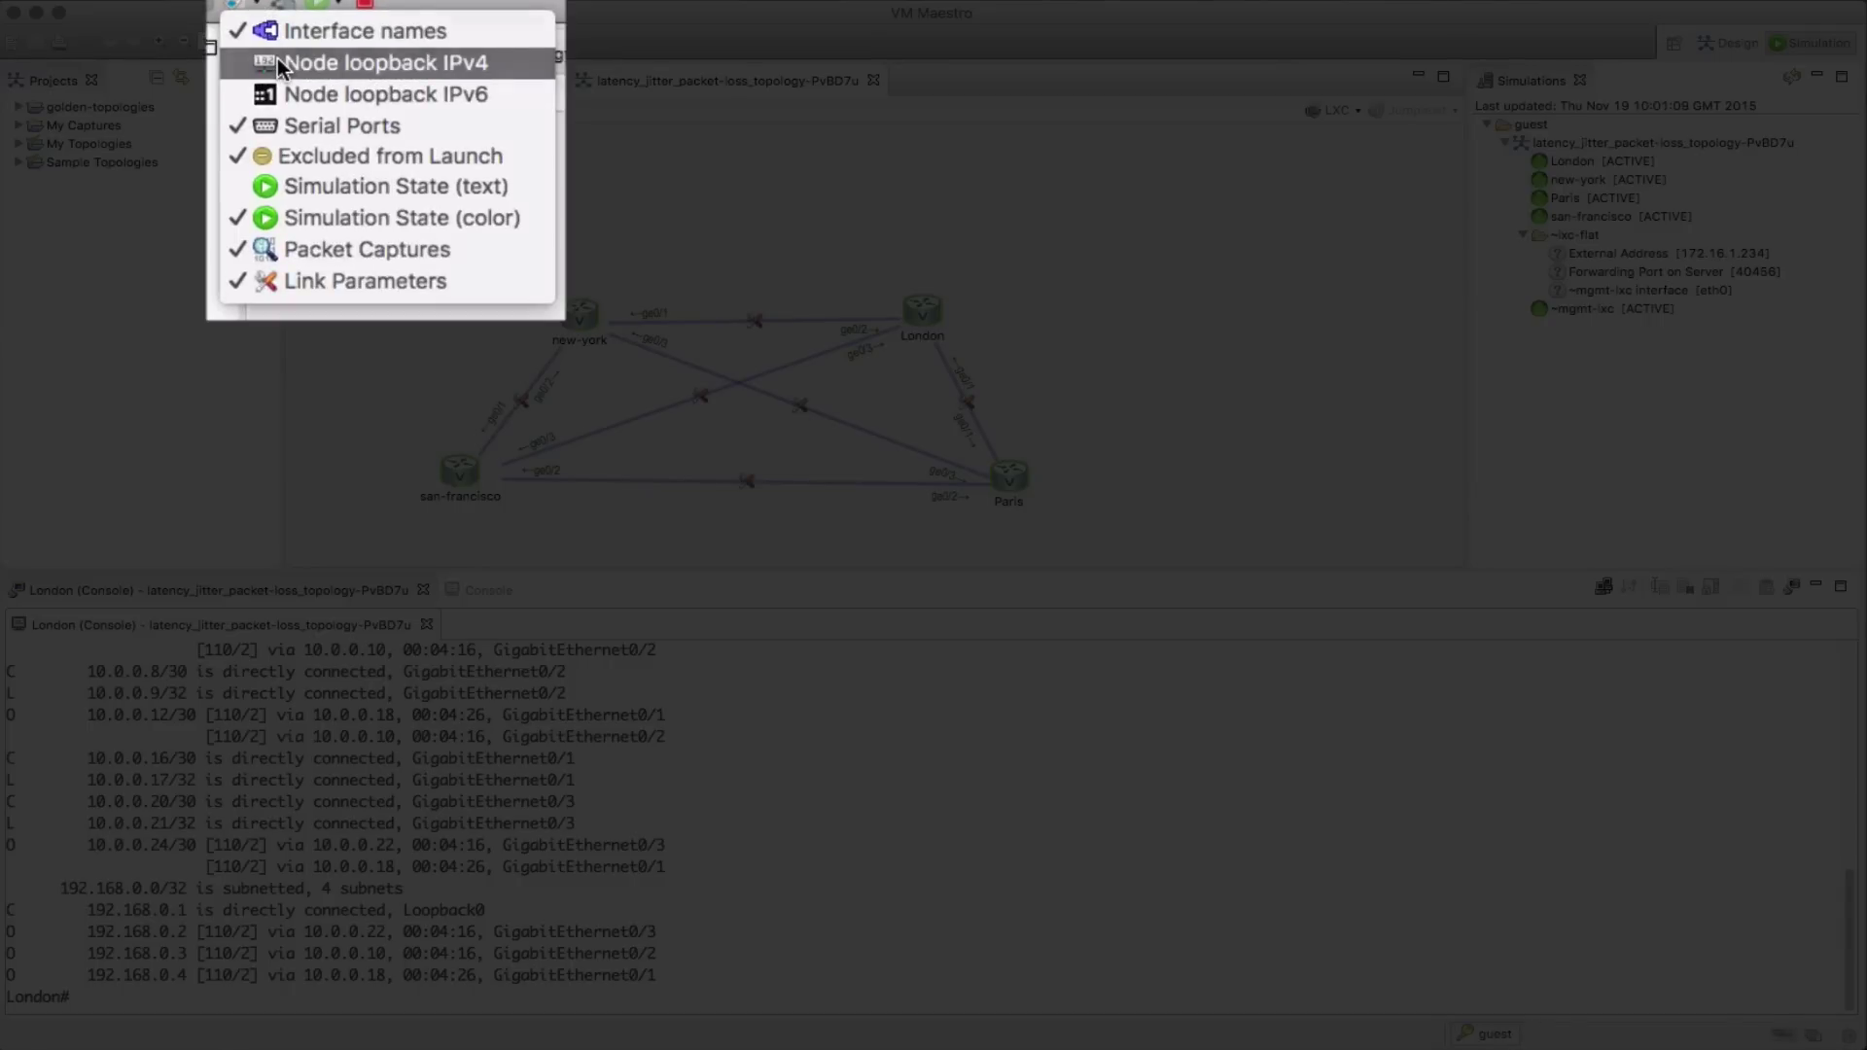
pyautogui.click(277, 62)
# Ping new-york's loopback 192.168.0.3 from the London console
pyautogui.click(696, 747)
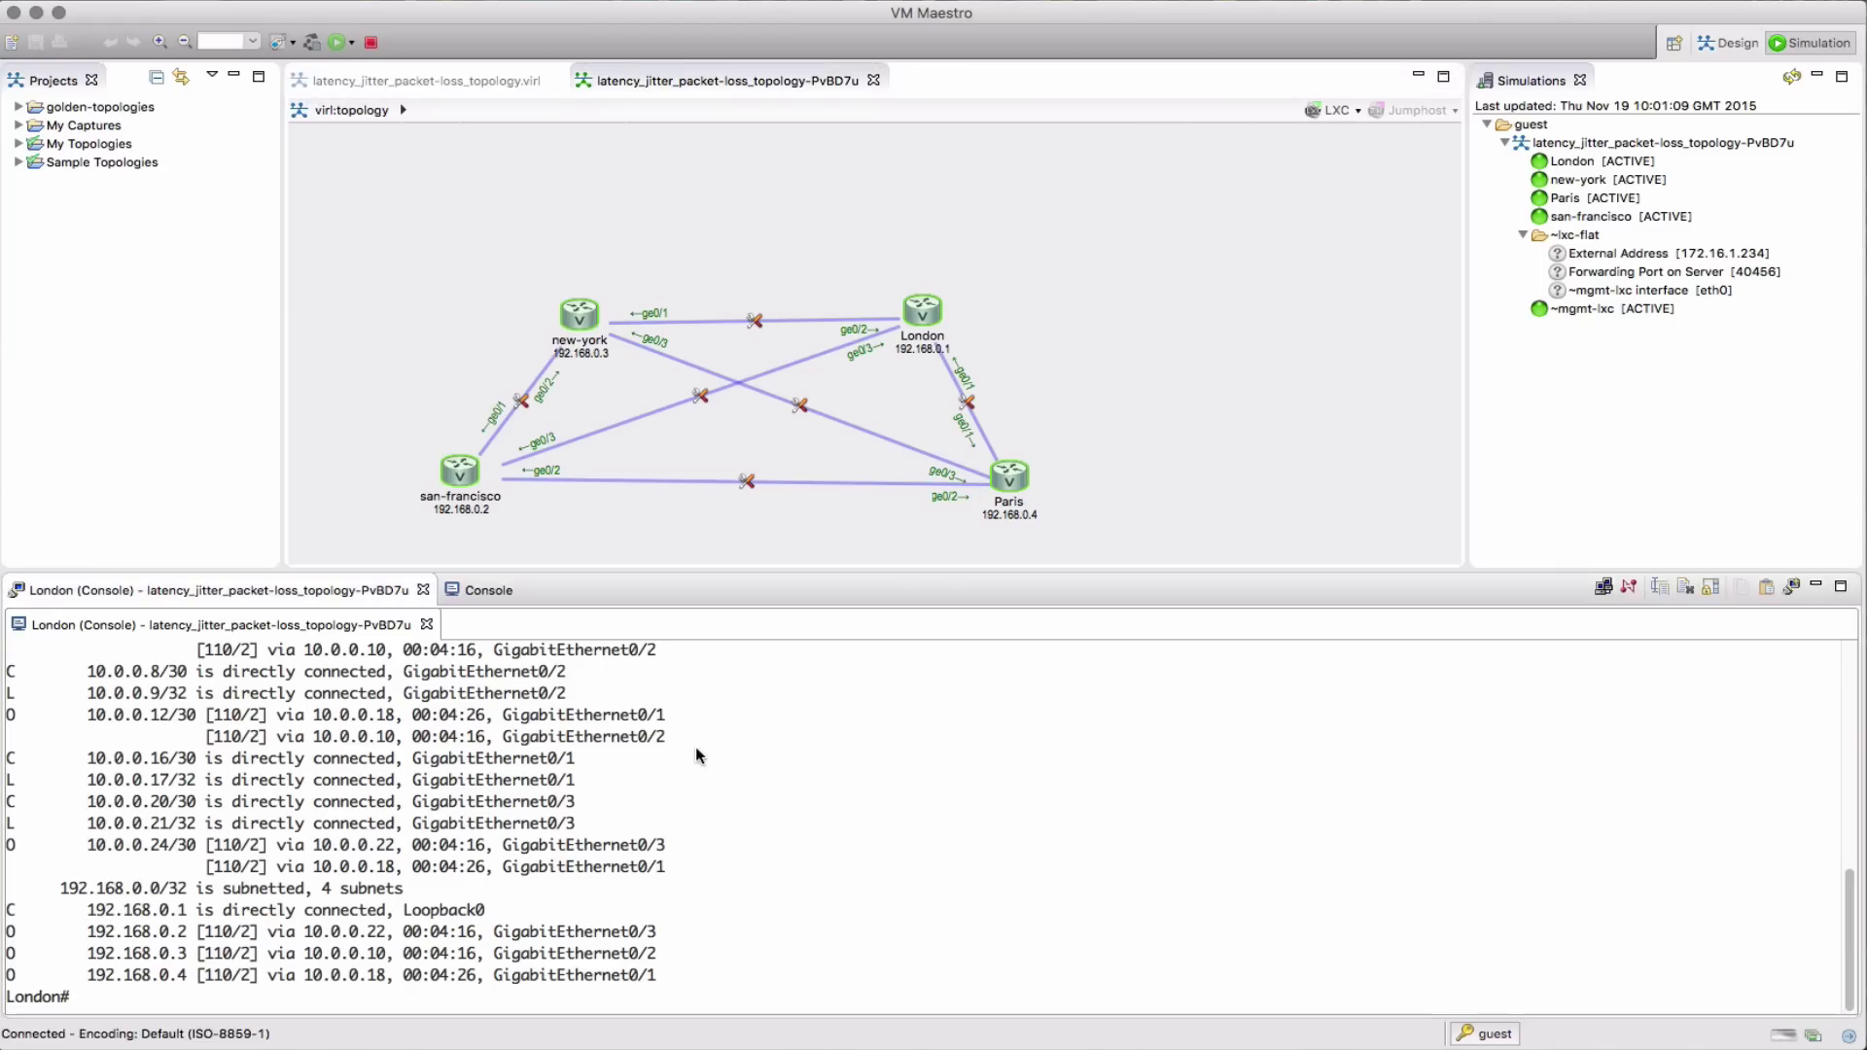
pyautogui.write('ping 192.168.0.3')
pyautogui.press('Return')
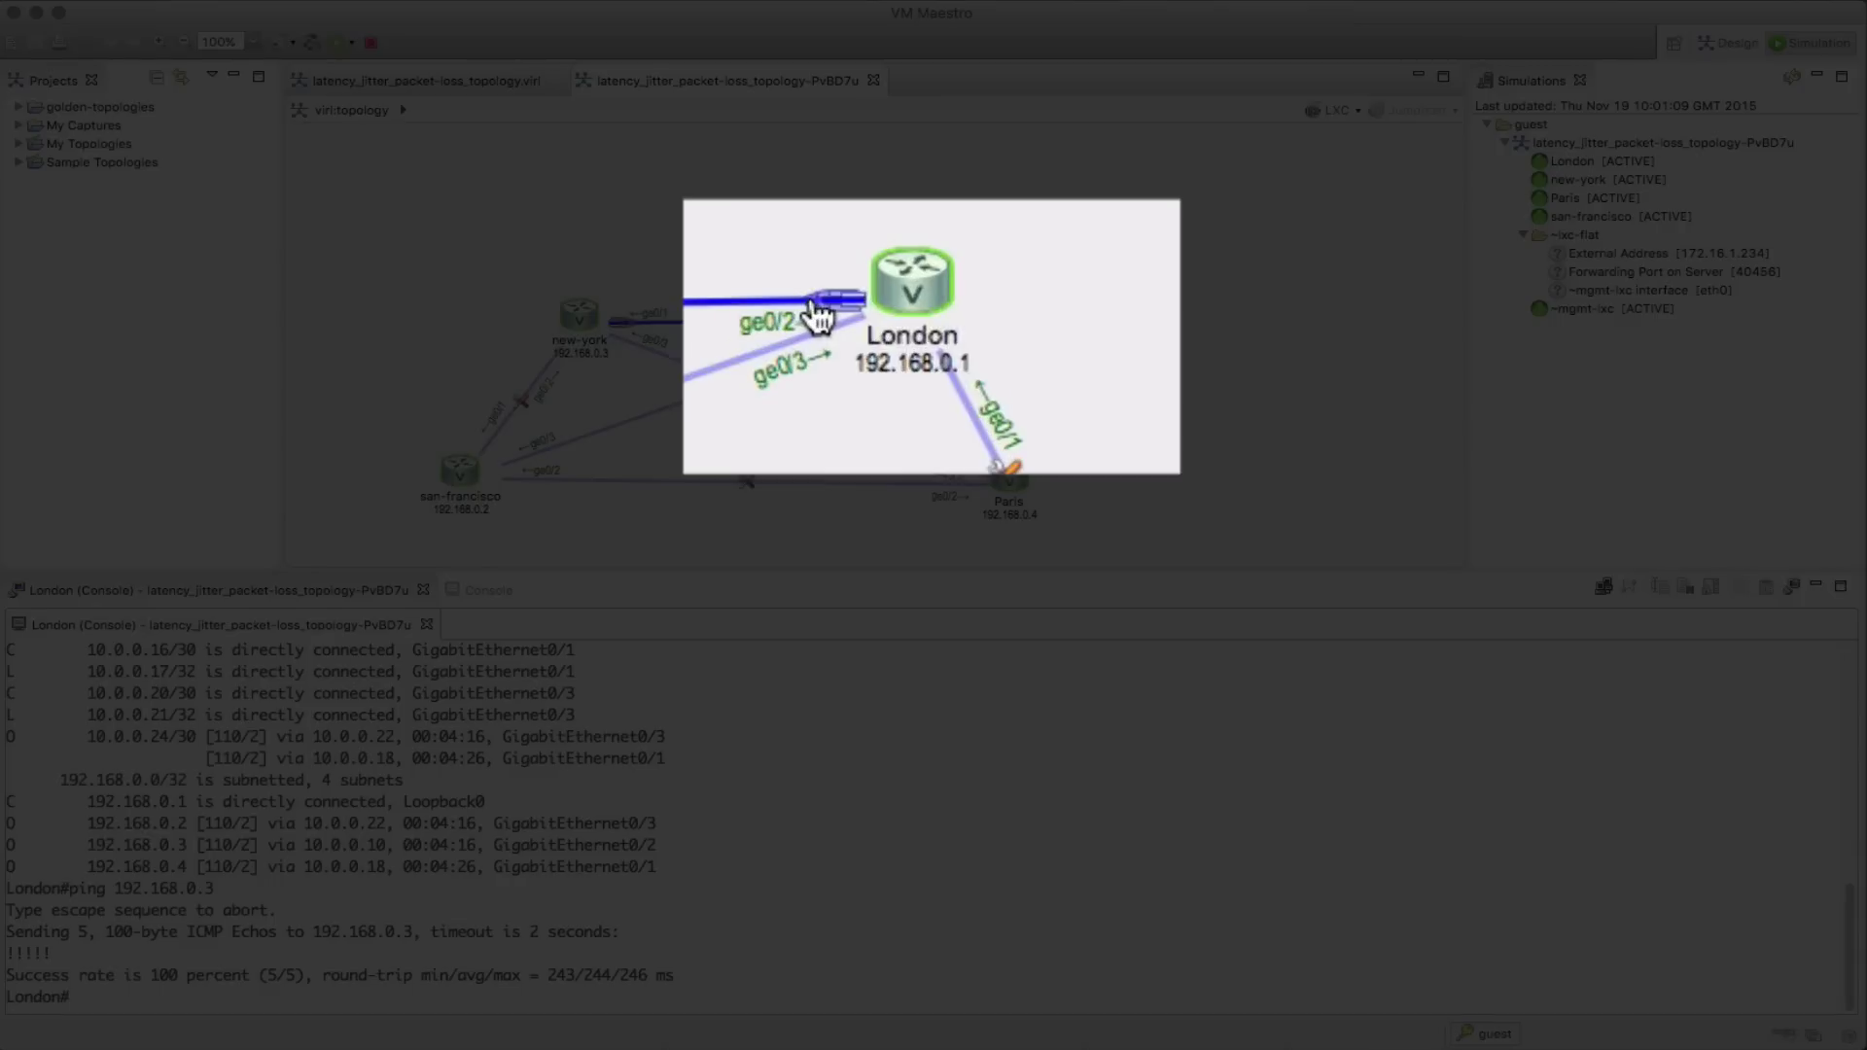
# Disable London's interface toward new-york and look up the route to 192.168.0.3
pyautogui.rightClick(875, 319)
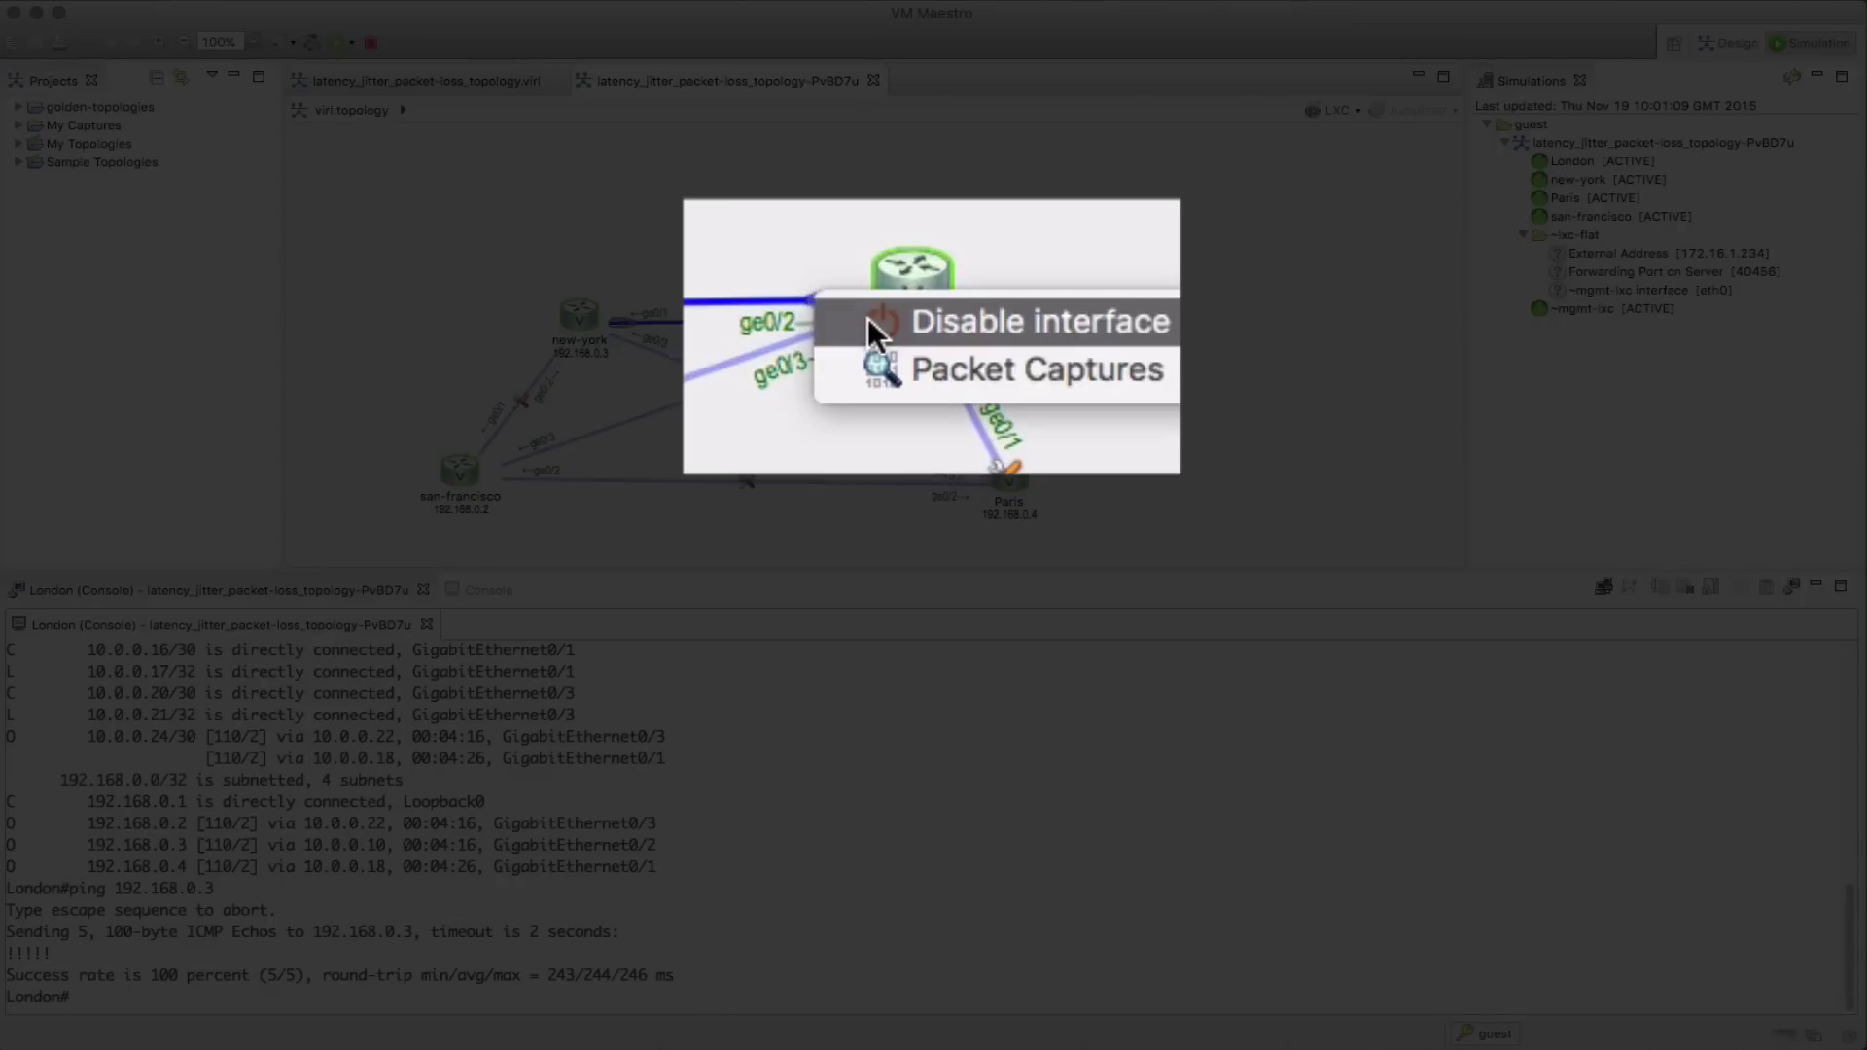
pyautogui.click(867, 318)
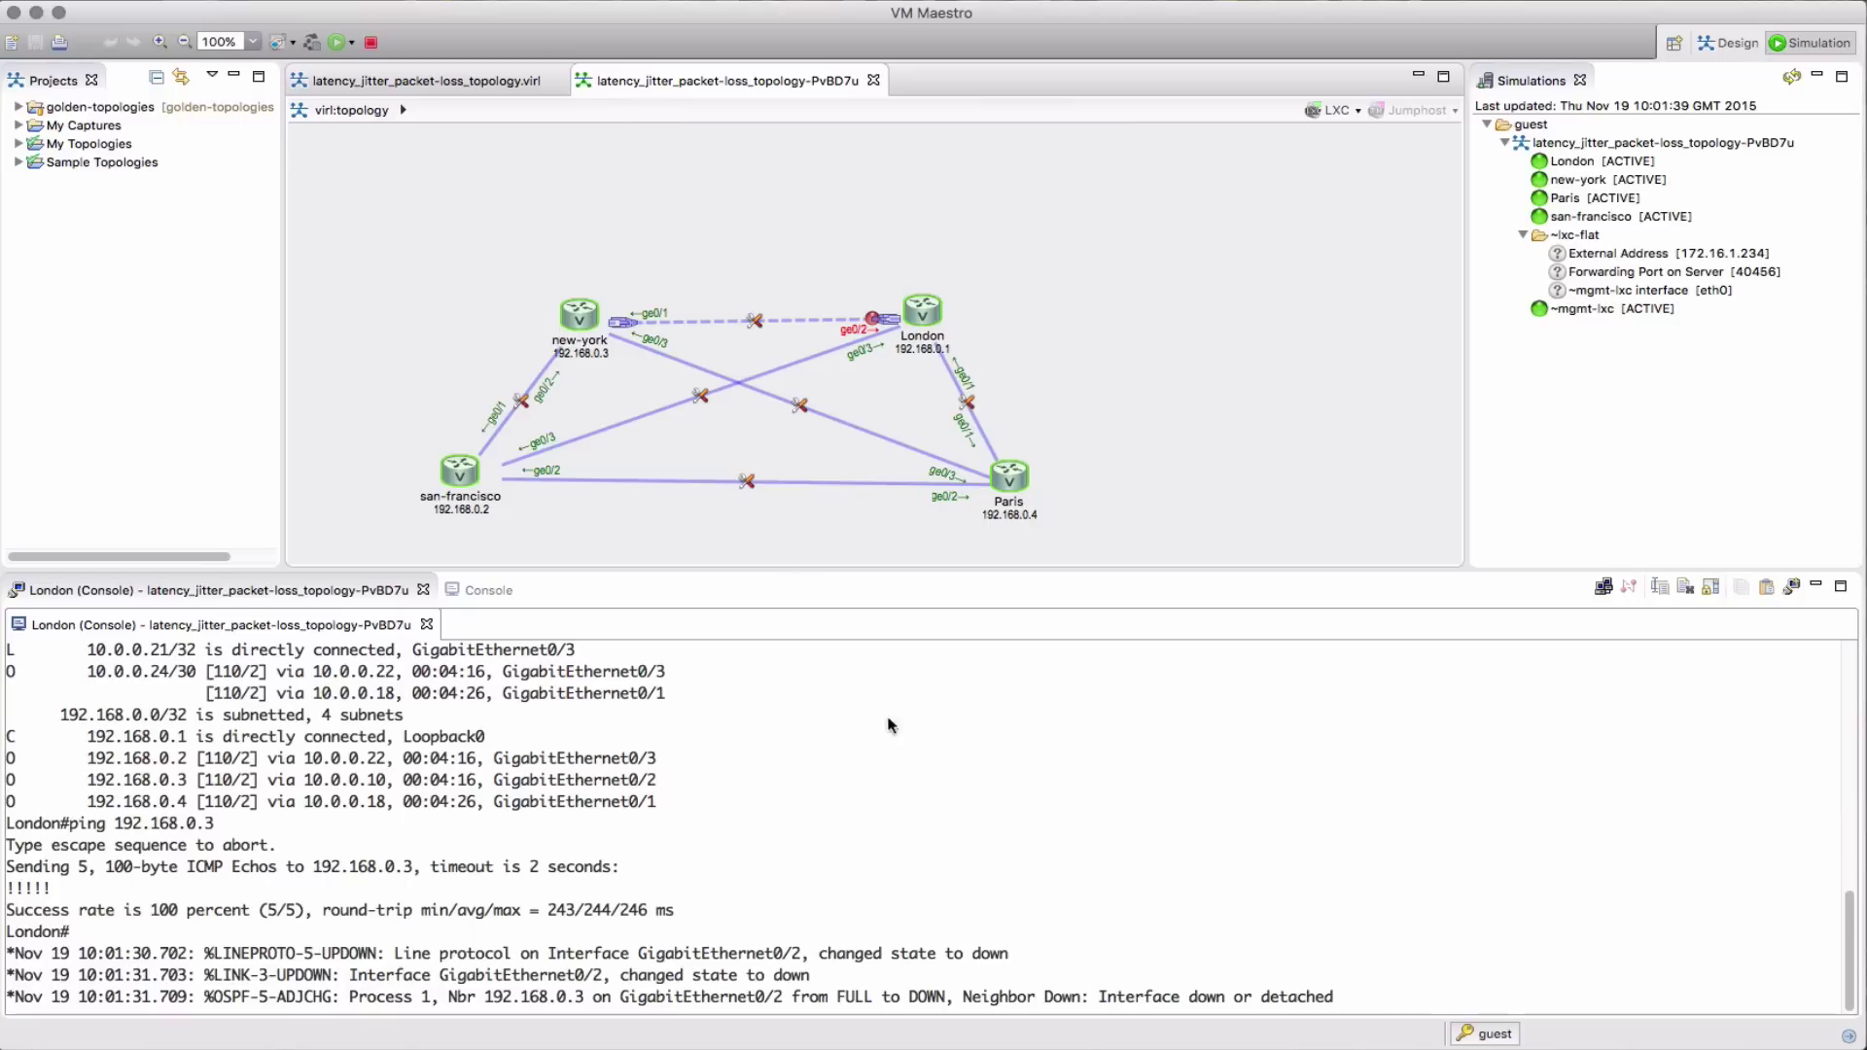
pyautogui.click(840, 751)
pyautogui.press('Return')
# Ping 192.168.0.3 again from London over the alternate path
pyautogui.press('Return')
pyautogui.write('show ip r')
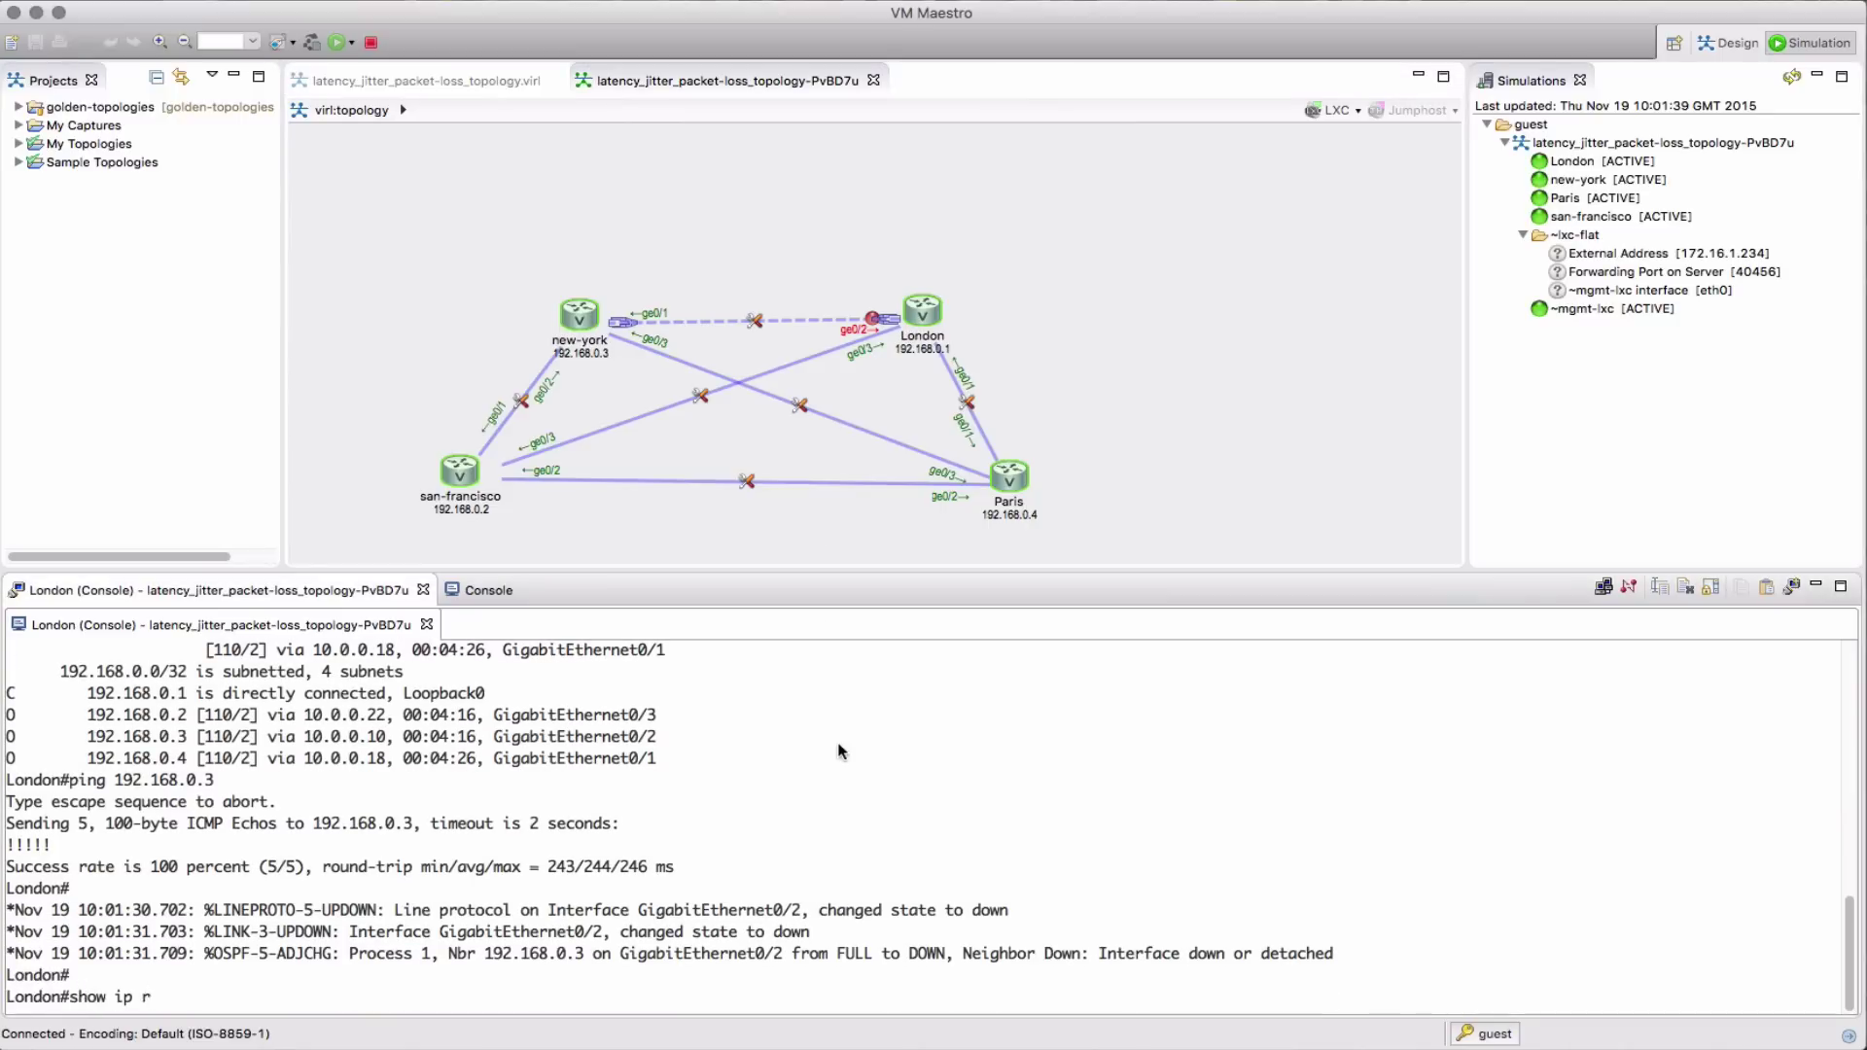
pyautogui.write('oute 192.168.0.3')
pyautogui.press('Return')
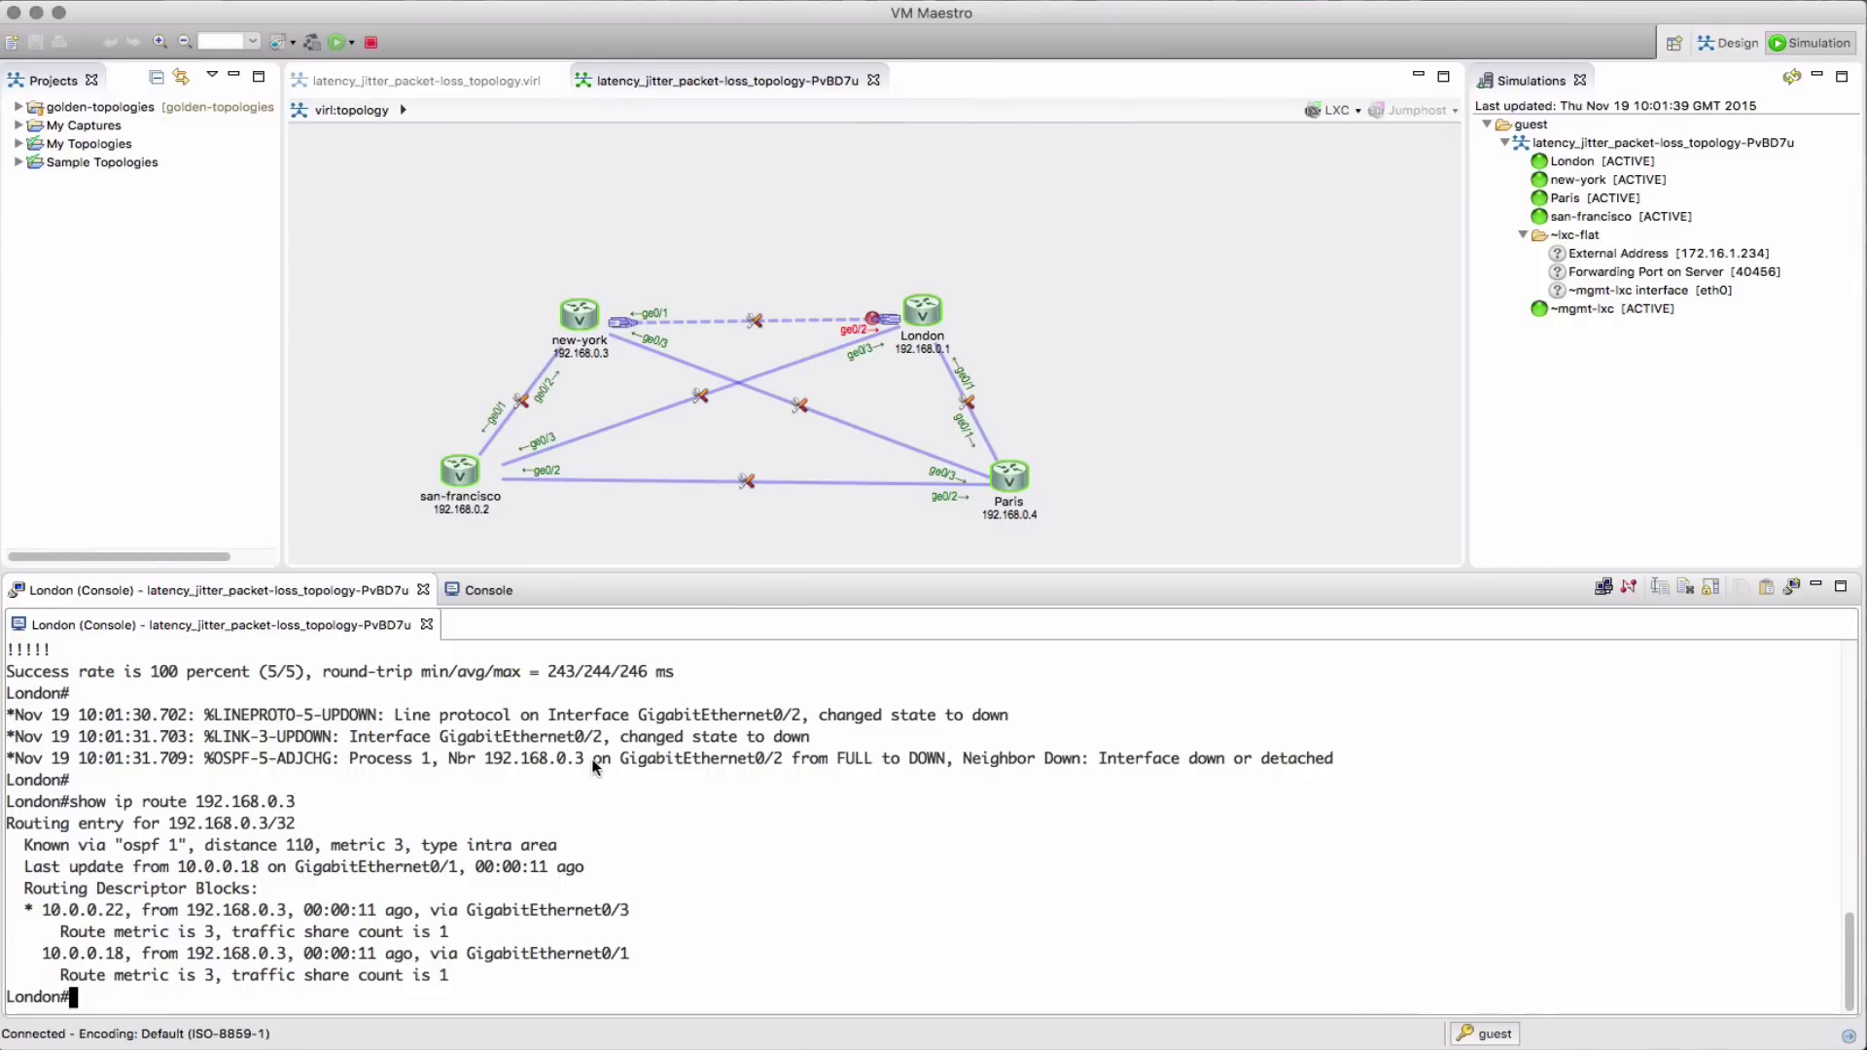
pyautogui.press('Up')
pyautogui.press('Up')
pyautogui.press('Return')
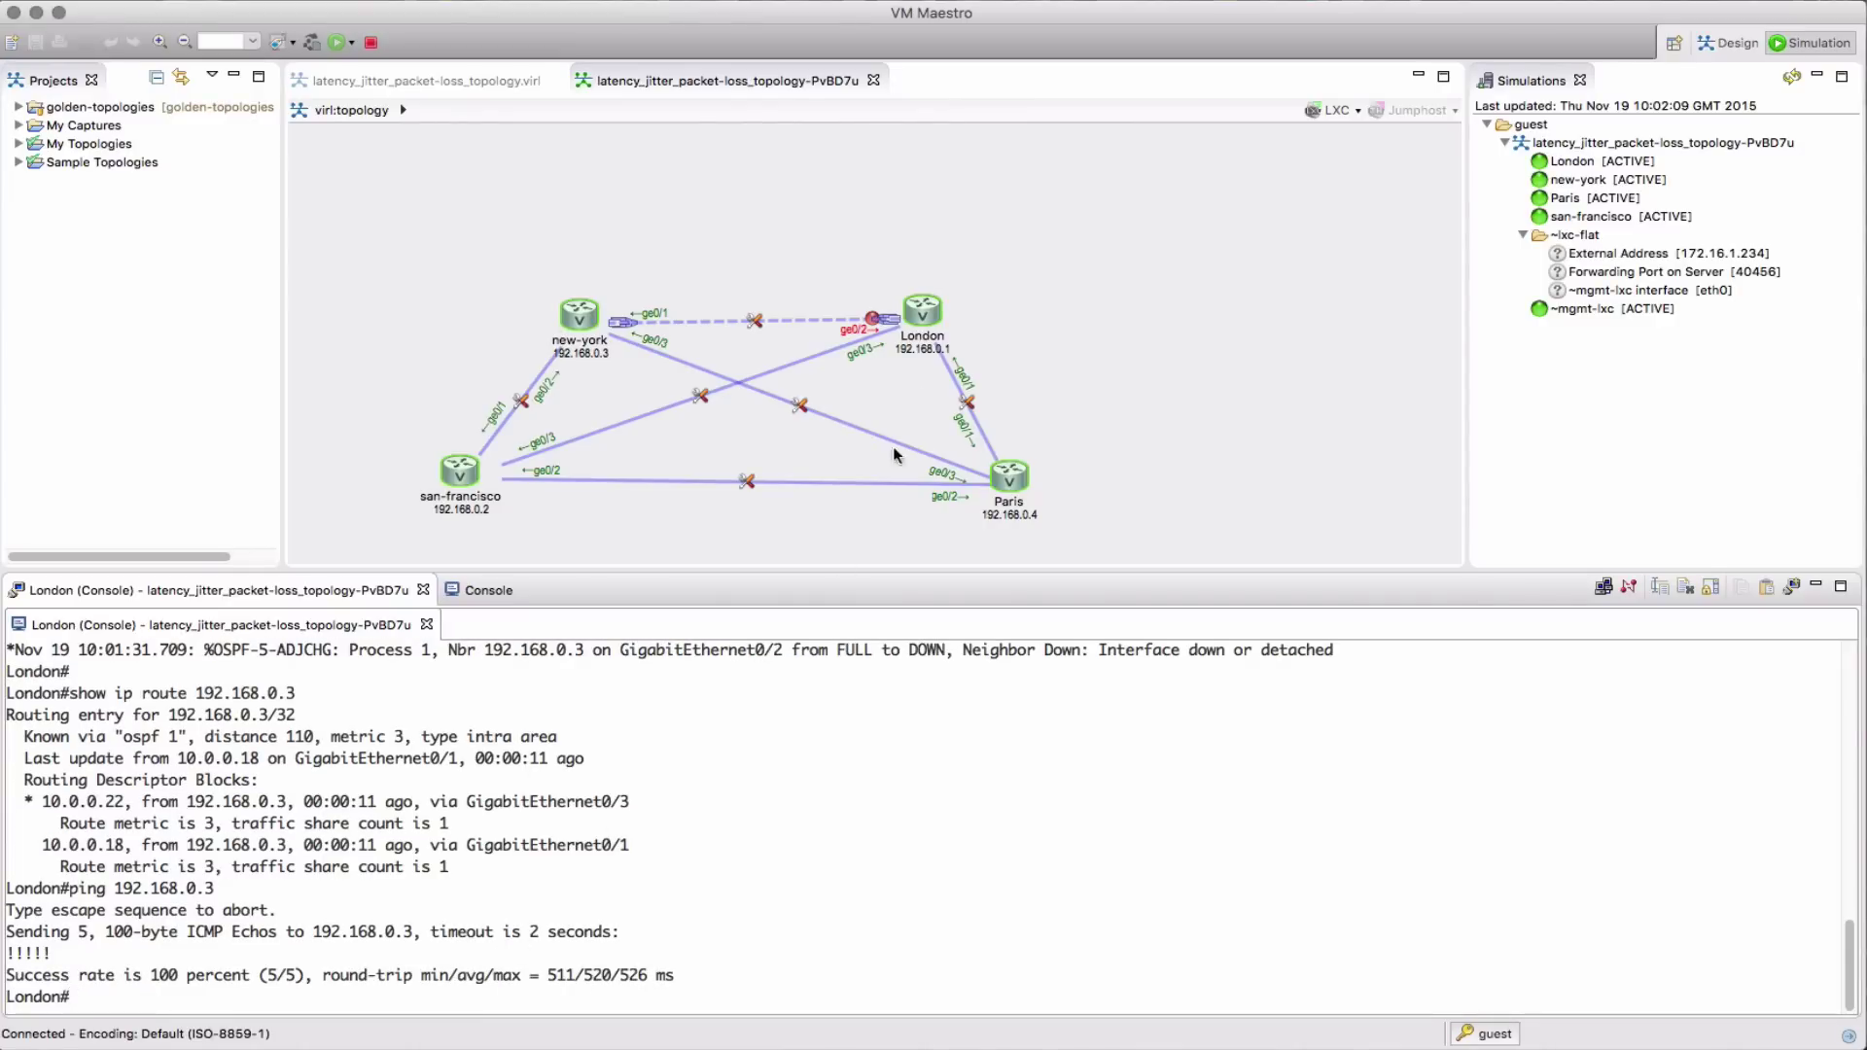
# Disable London's interface to san-francisco, then recheck the route and ping to 192.168.0.3
pyautogui.moveTo(876, 331)
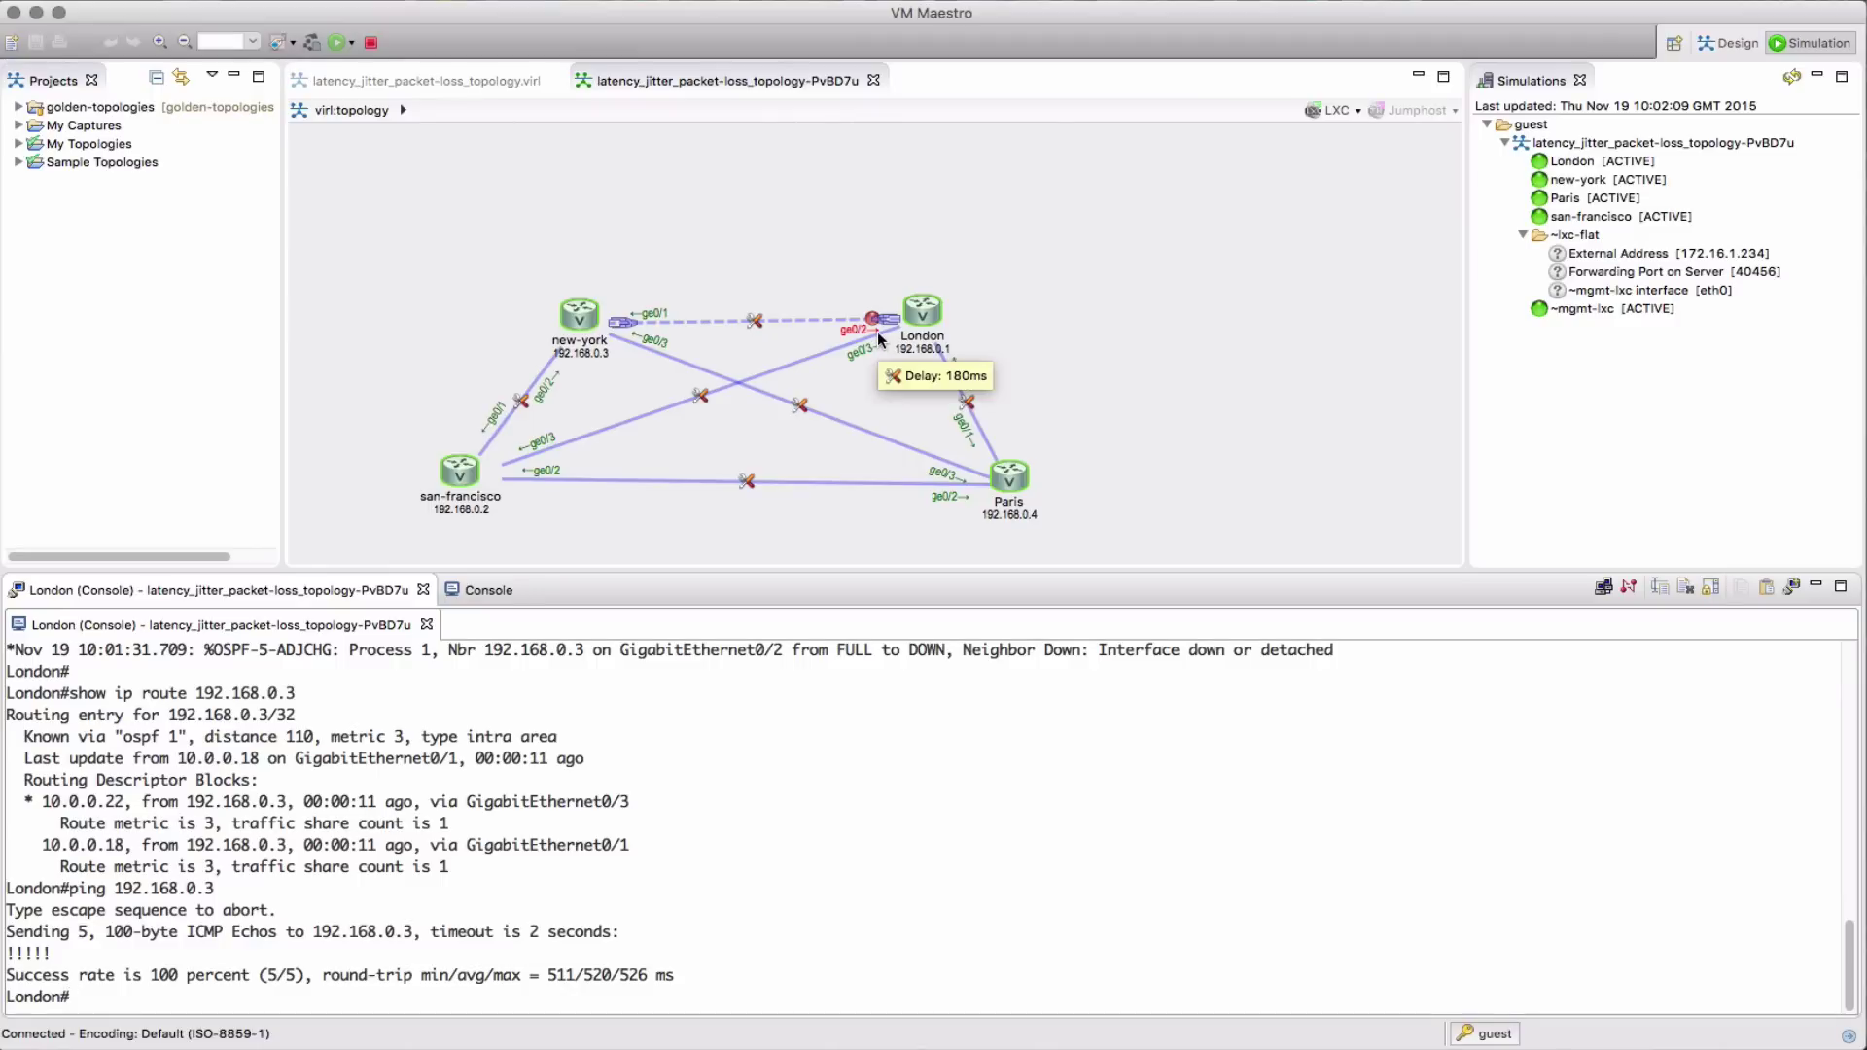
pyautogui.click(877, 330)
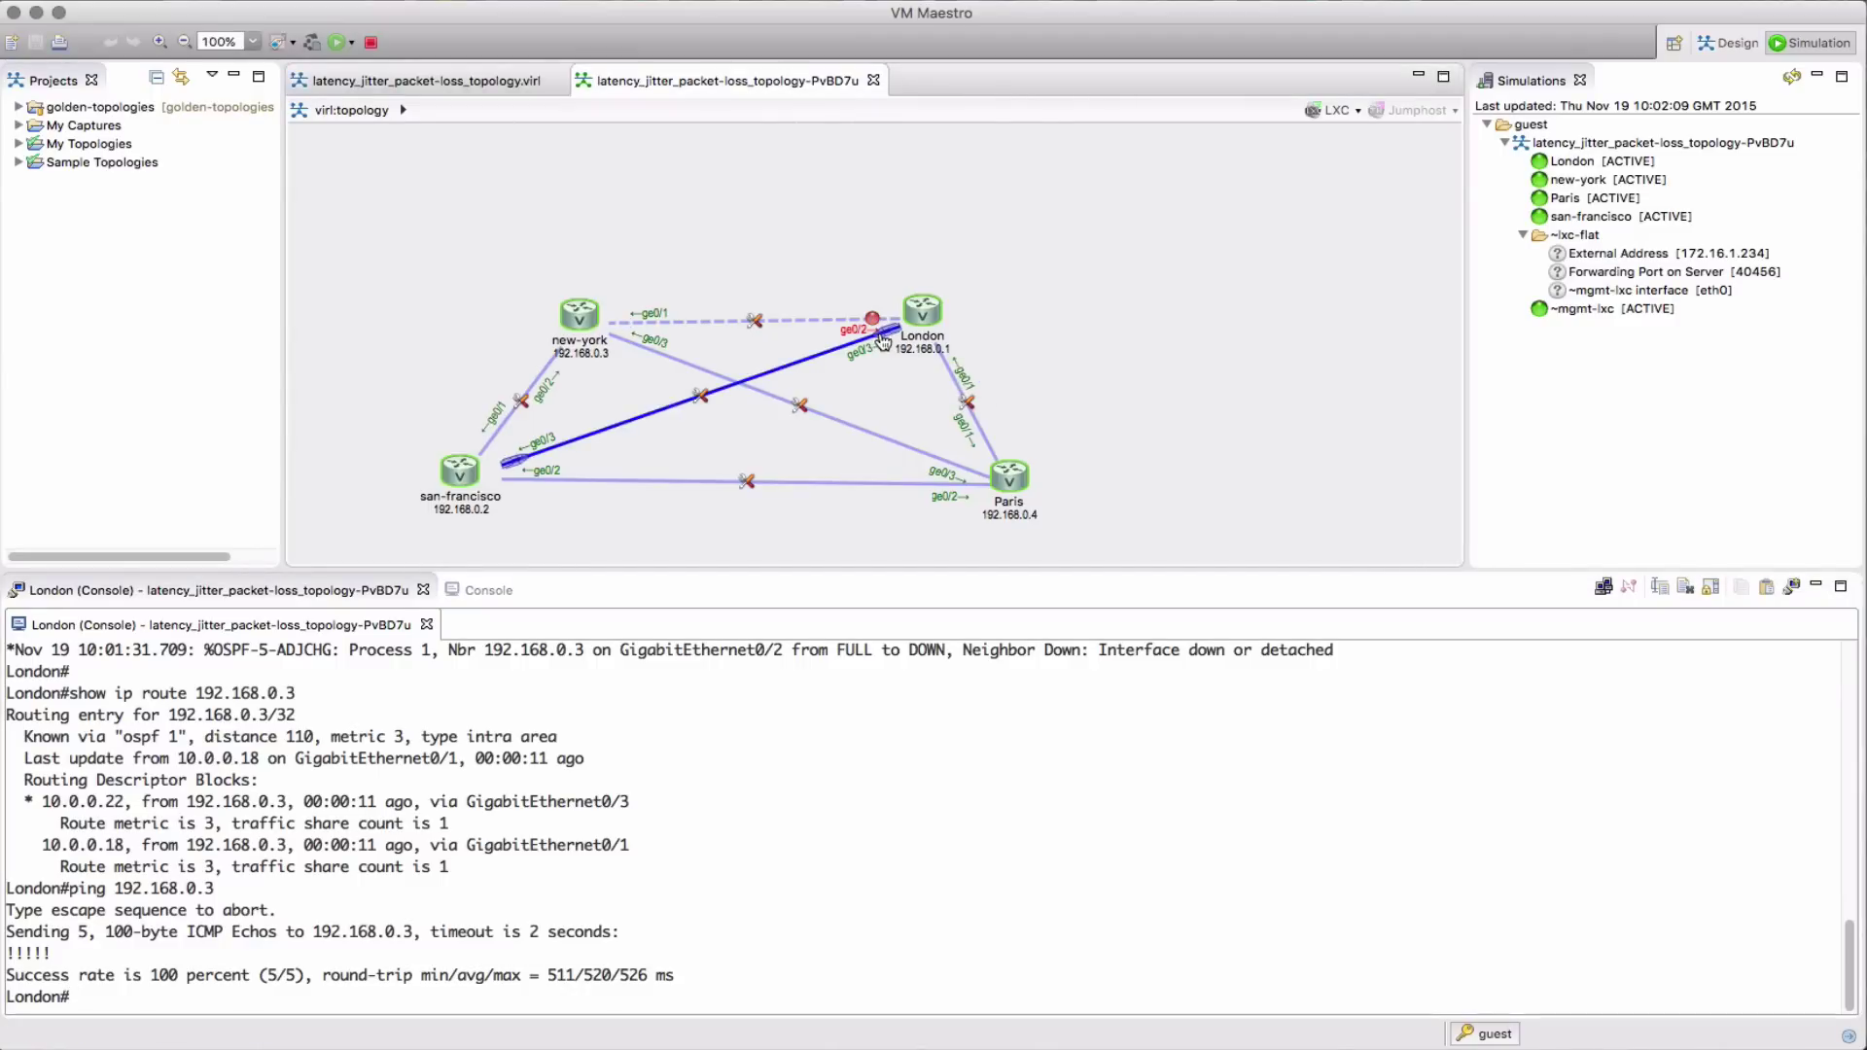
pyautogui.rightClick(896, 332)
pyautogui.click(933, 343)
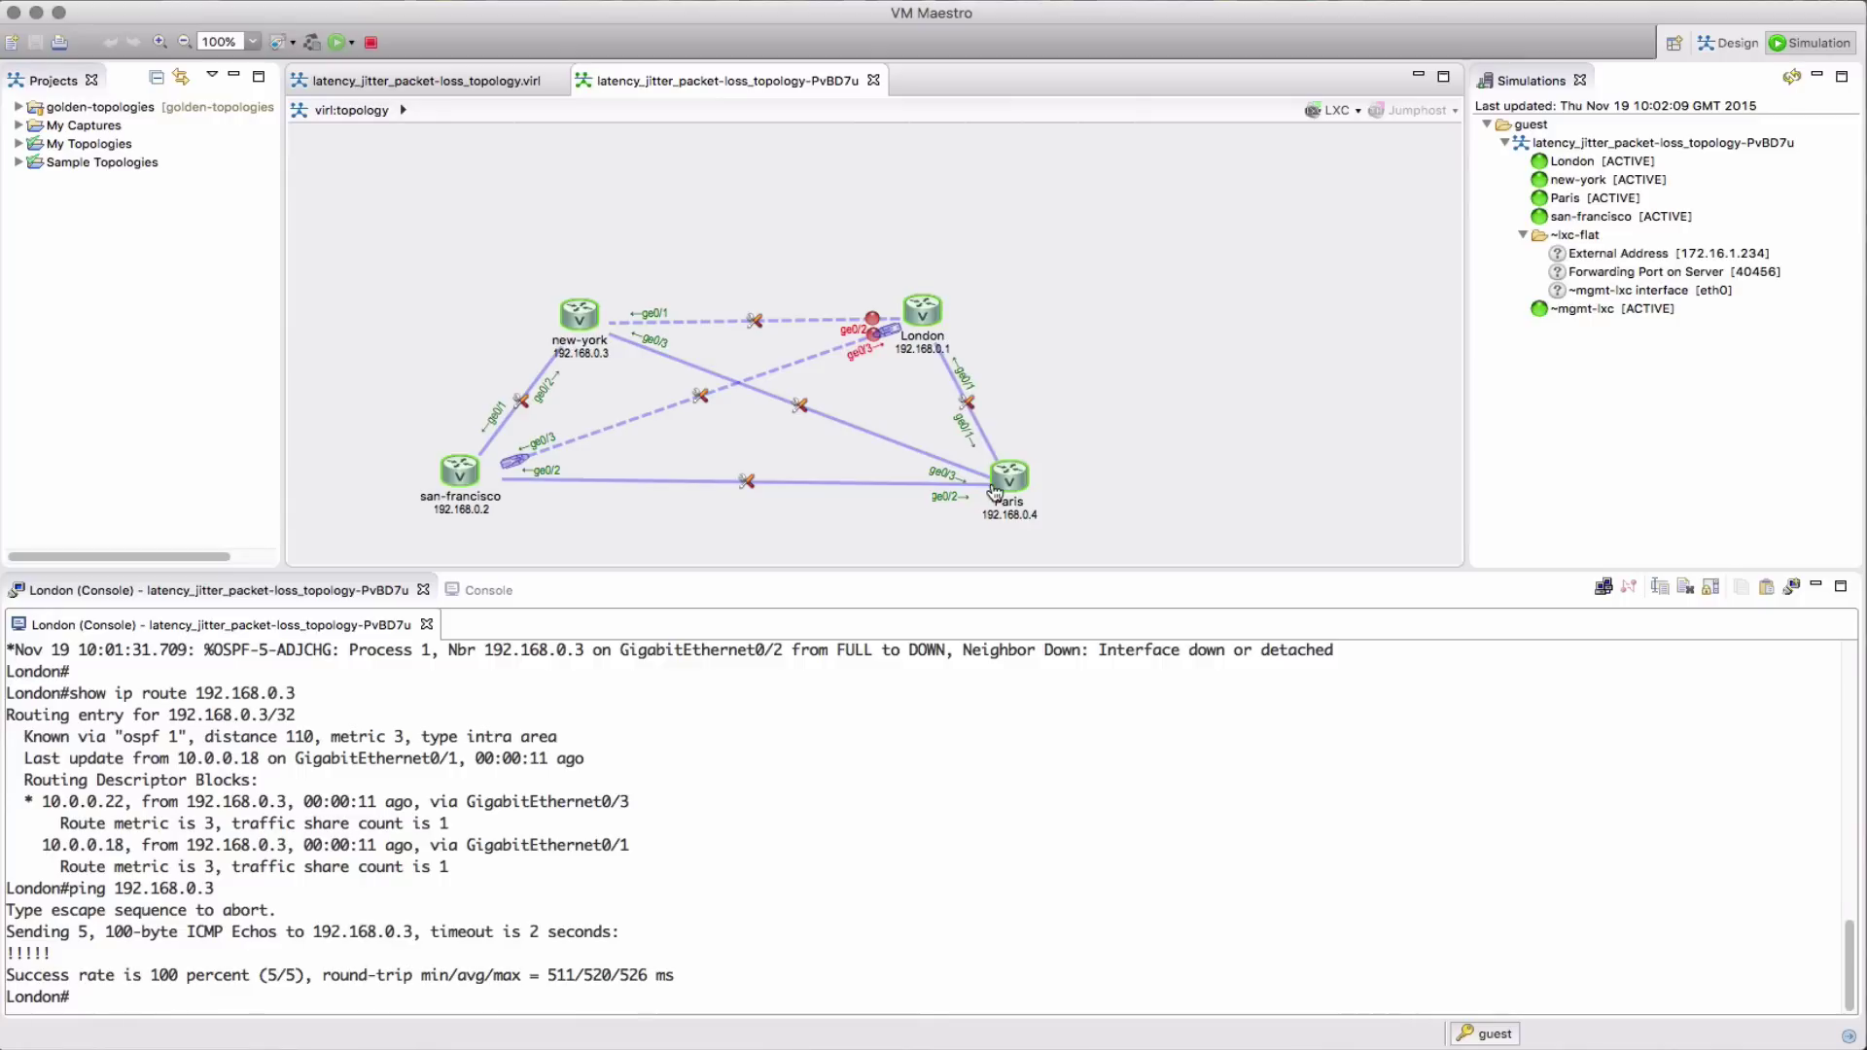
pyautogui.click(842, 767)
pyautogui.press('Return')
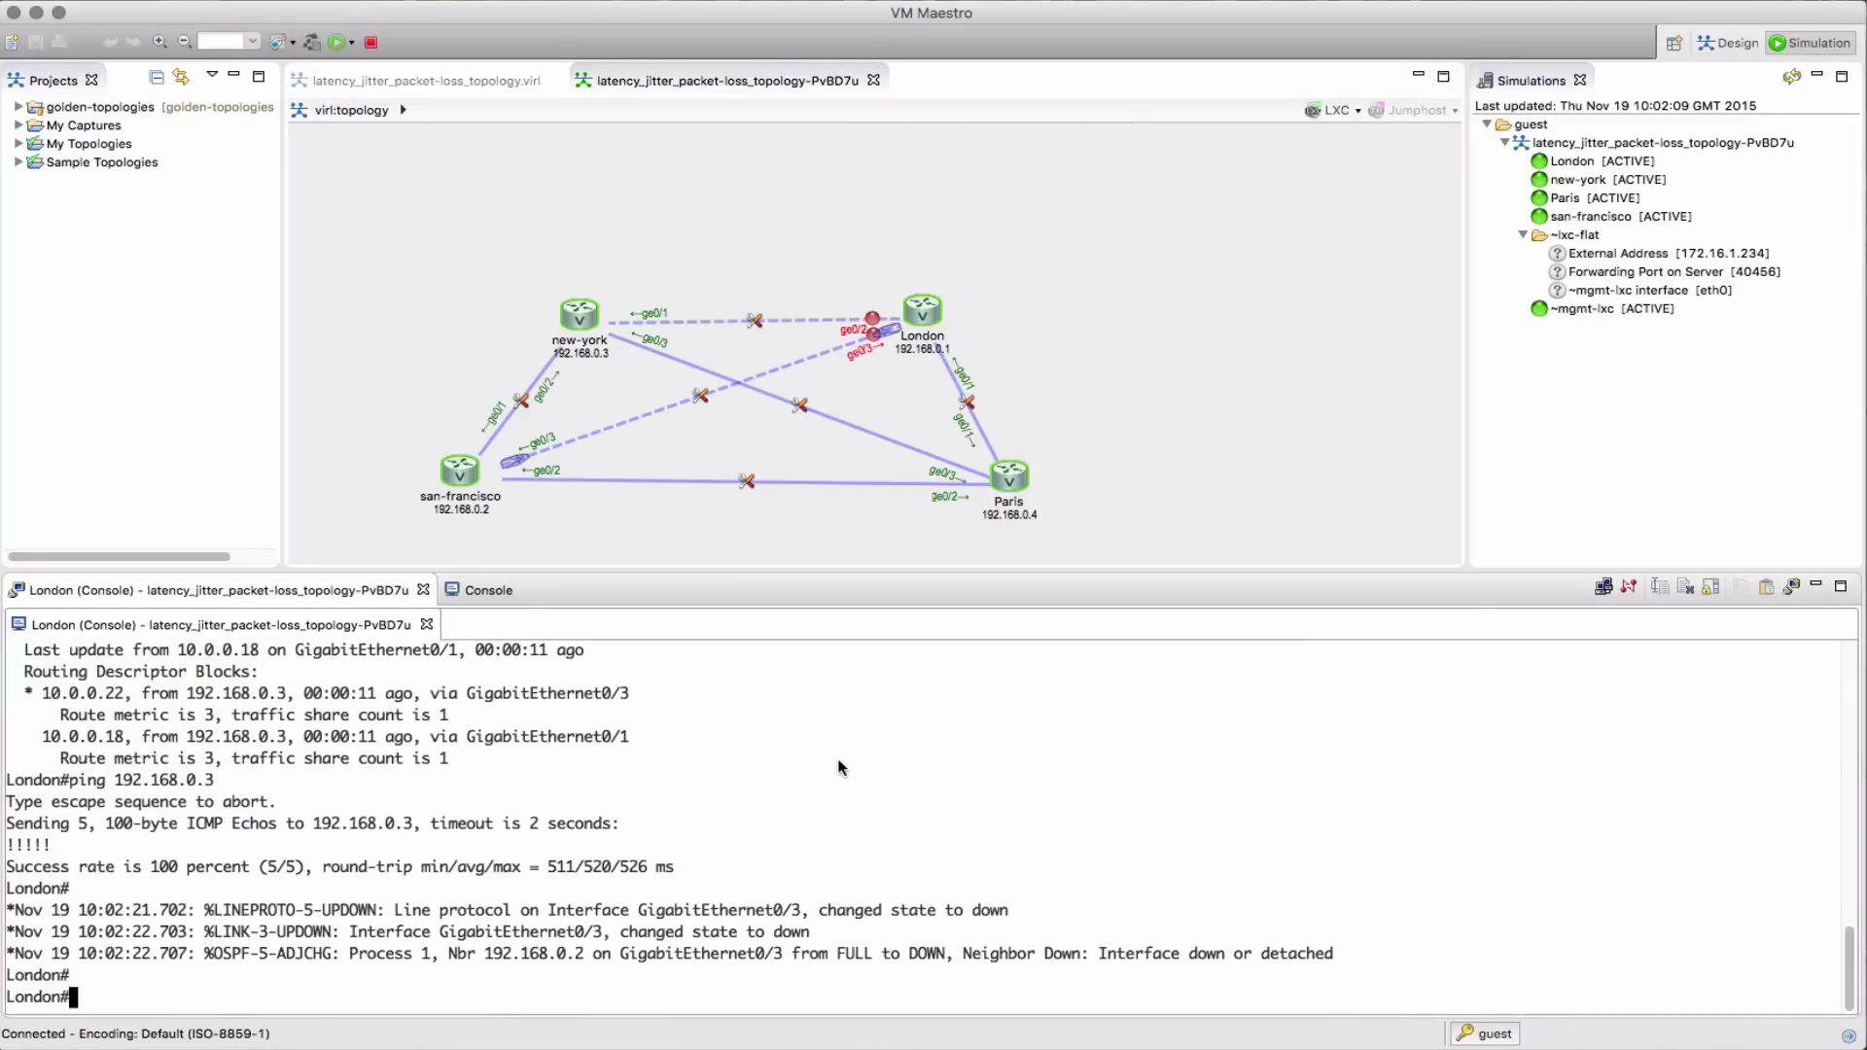
pyautogui.press('Up')
pyautogui.press('Up')
pyautogui.press('Return')
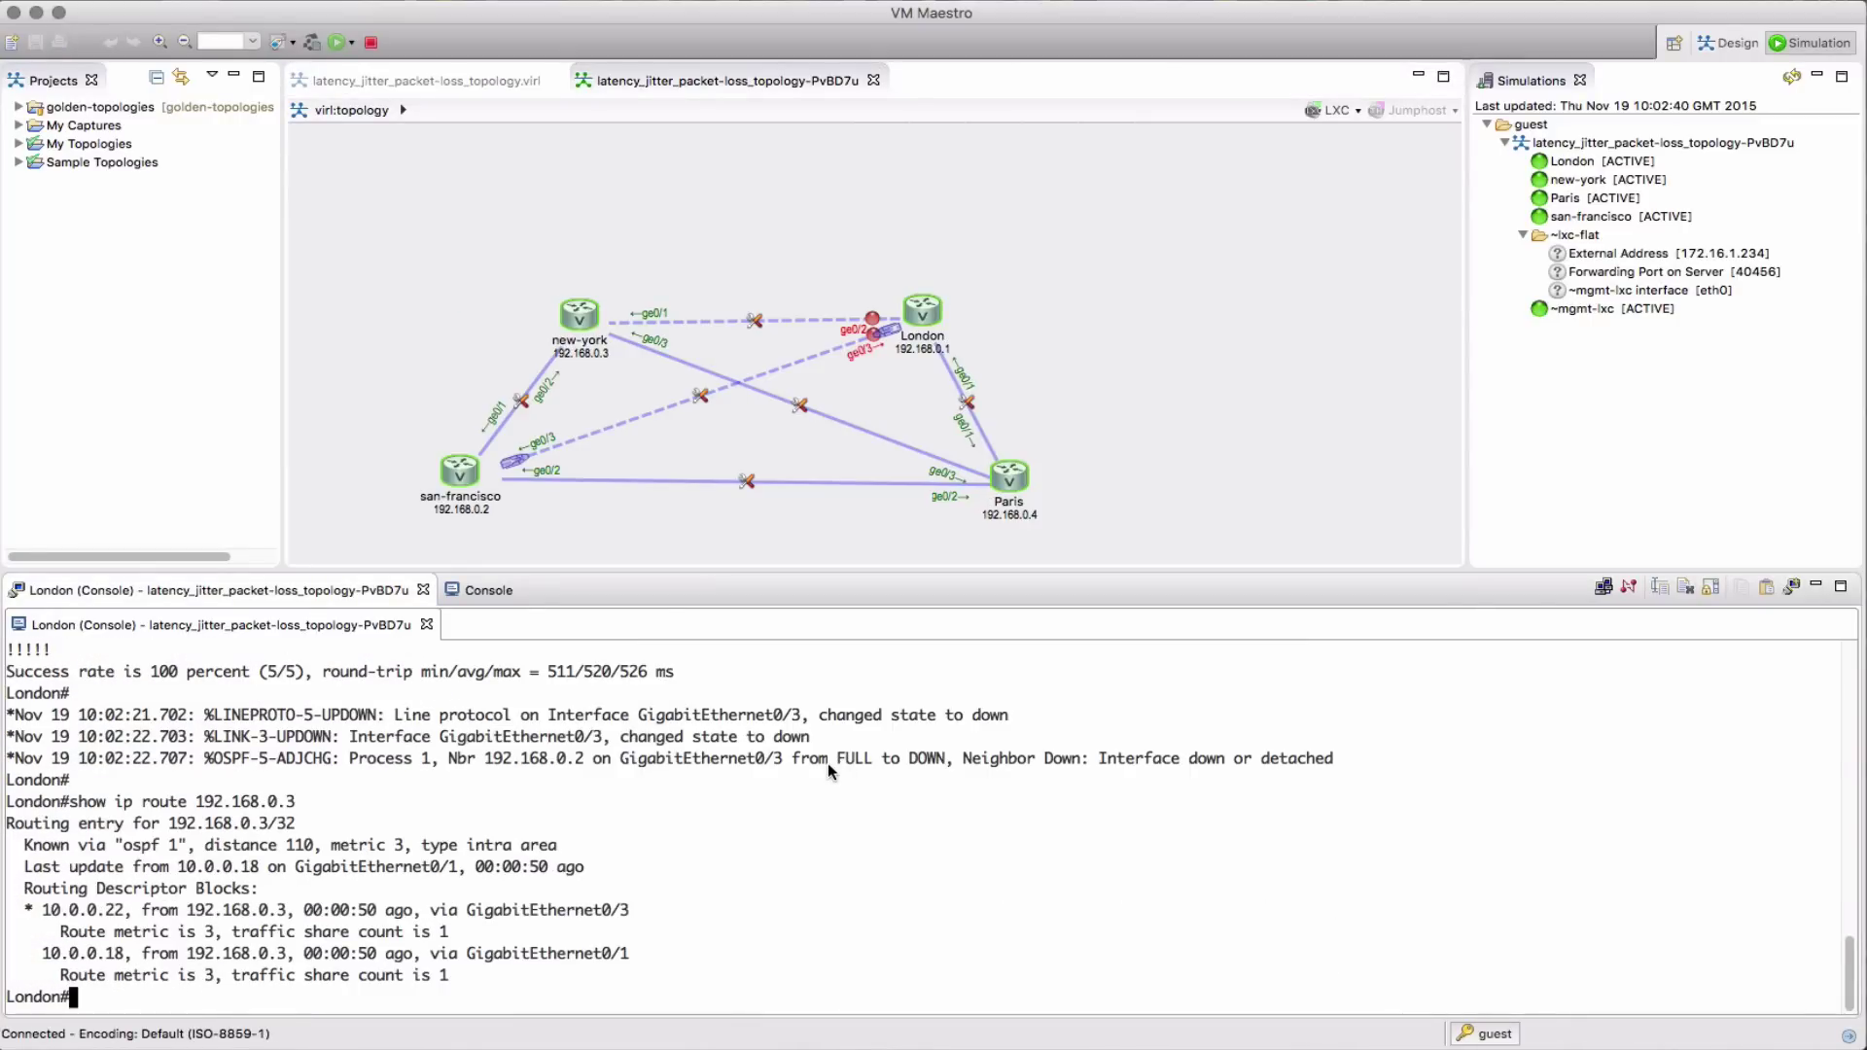
pyautogui.press('Up')
pyautogui.press('Return')
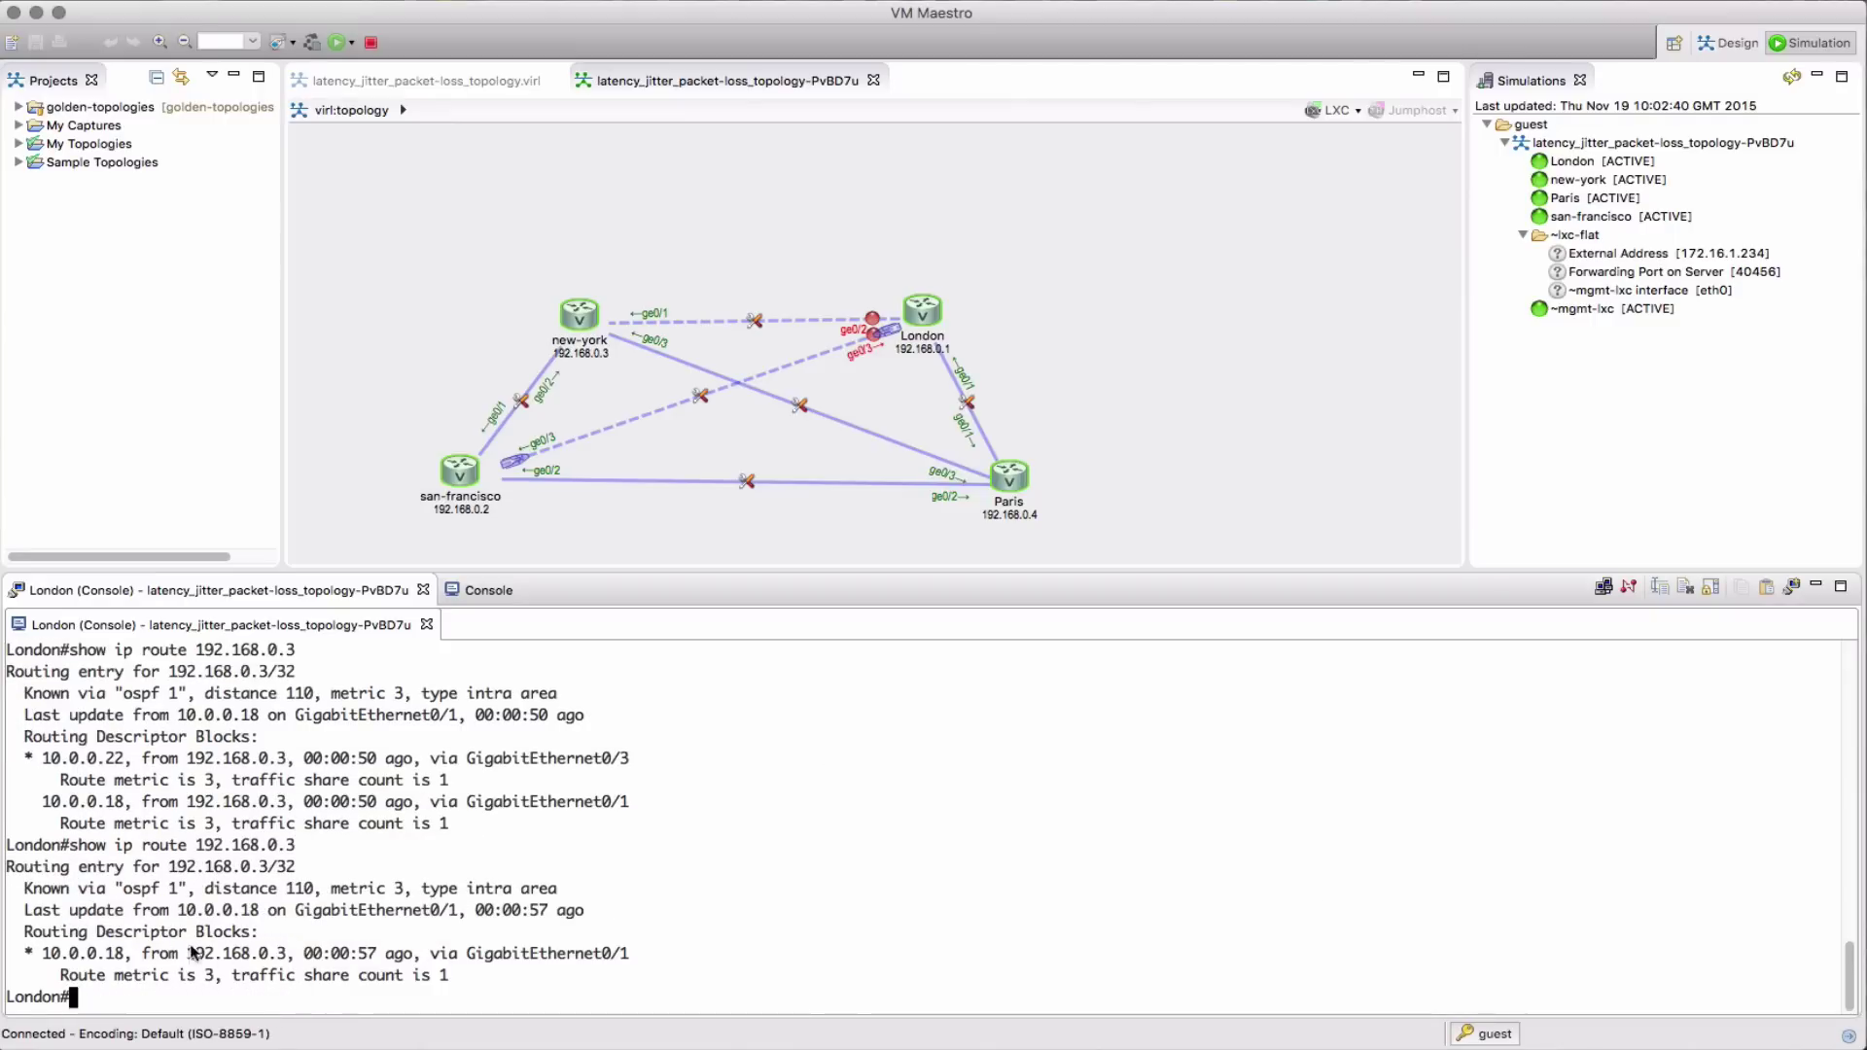
pyautogui.press('Up')
pyautogui.press('Up')
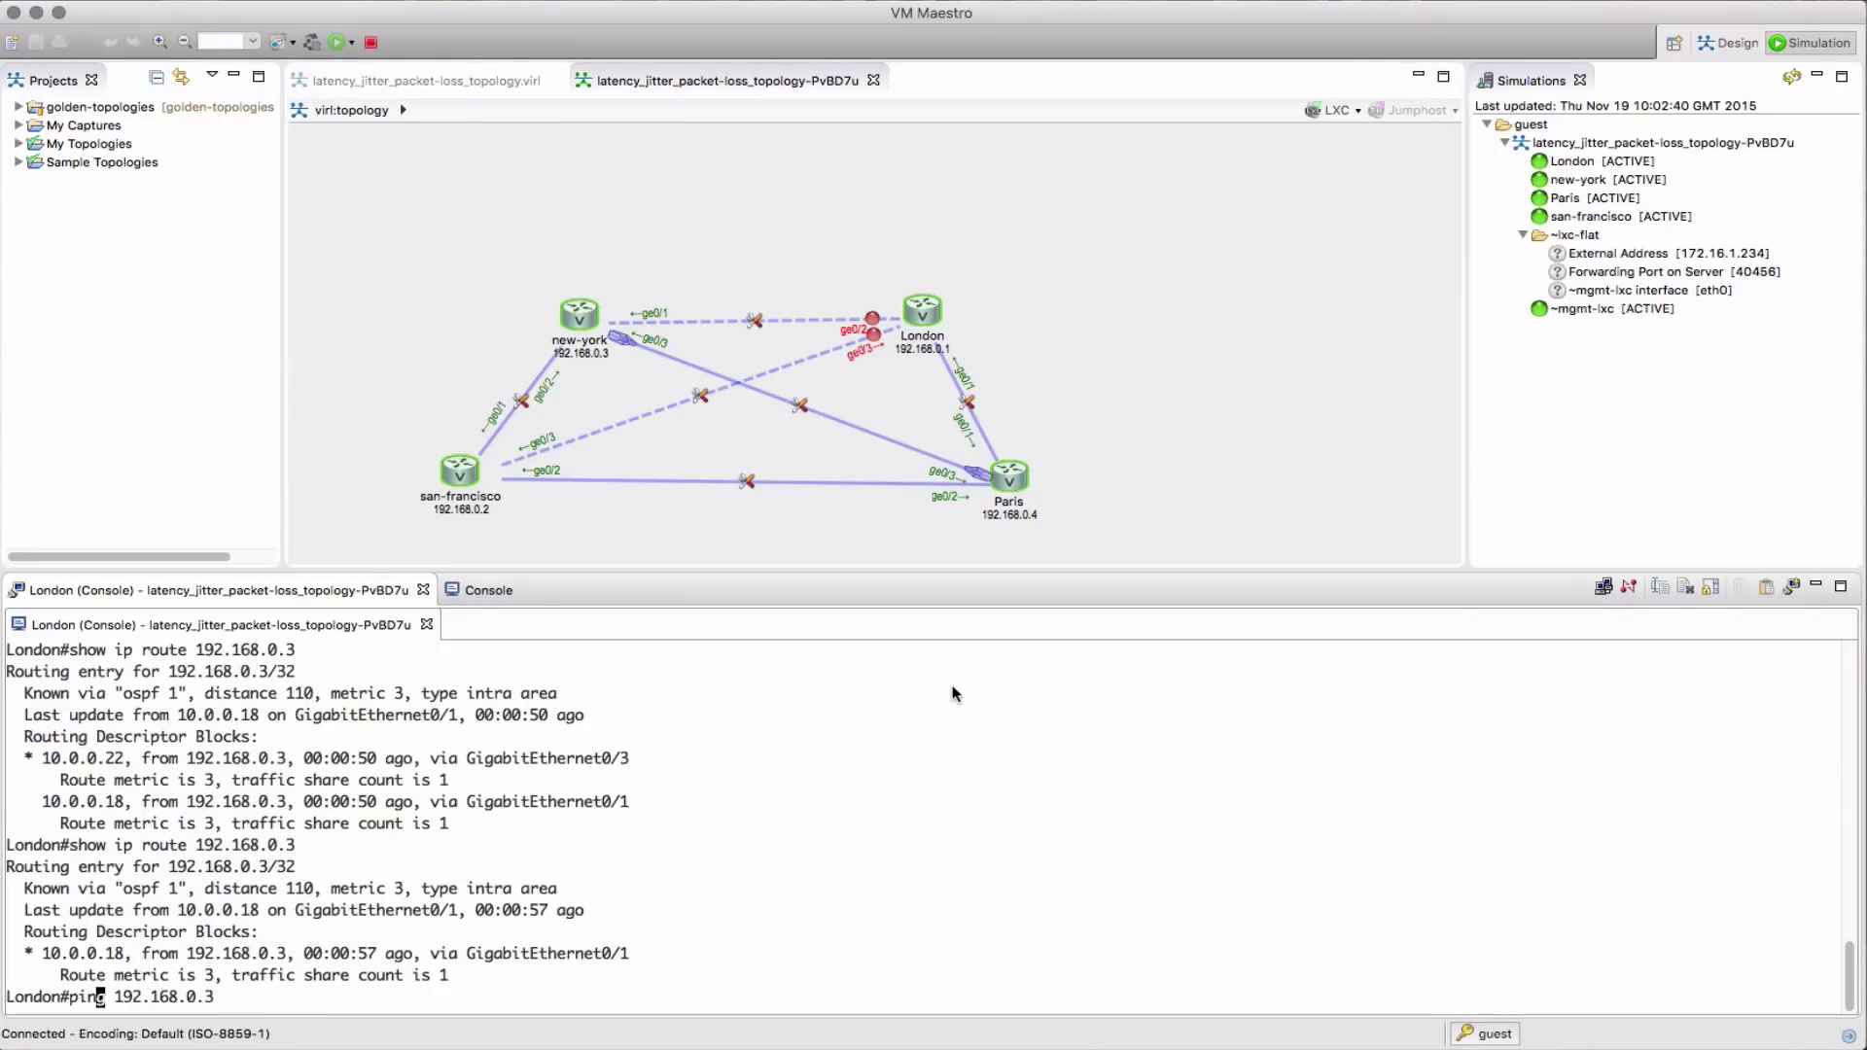
pyautogui.press('Return')
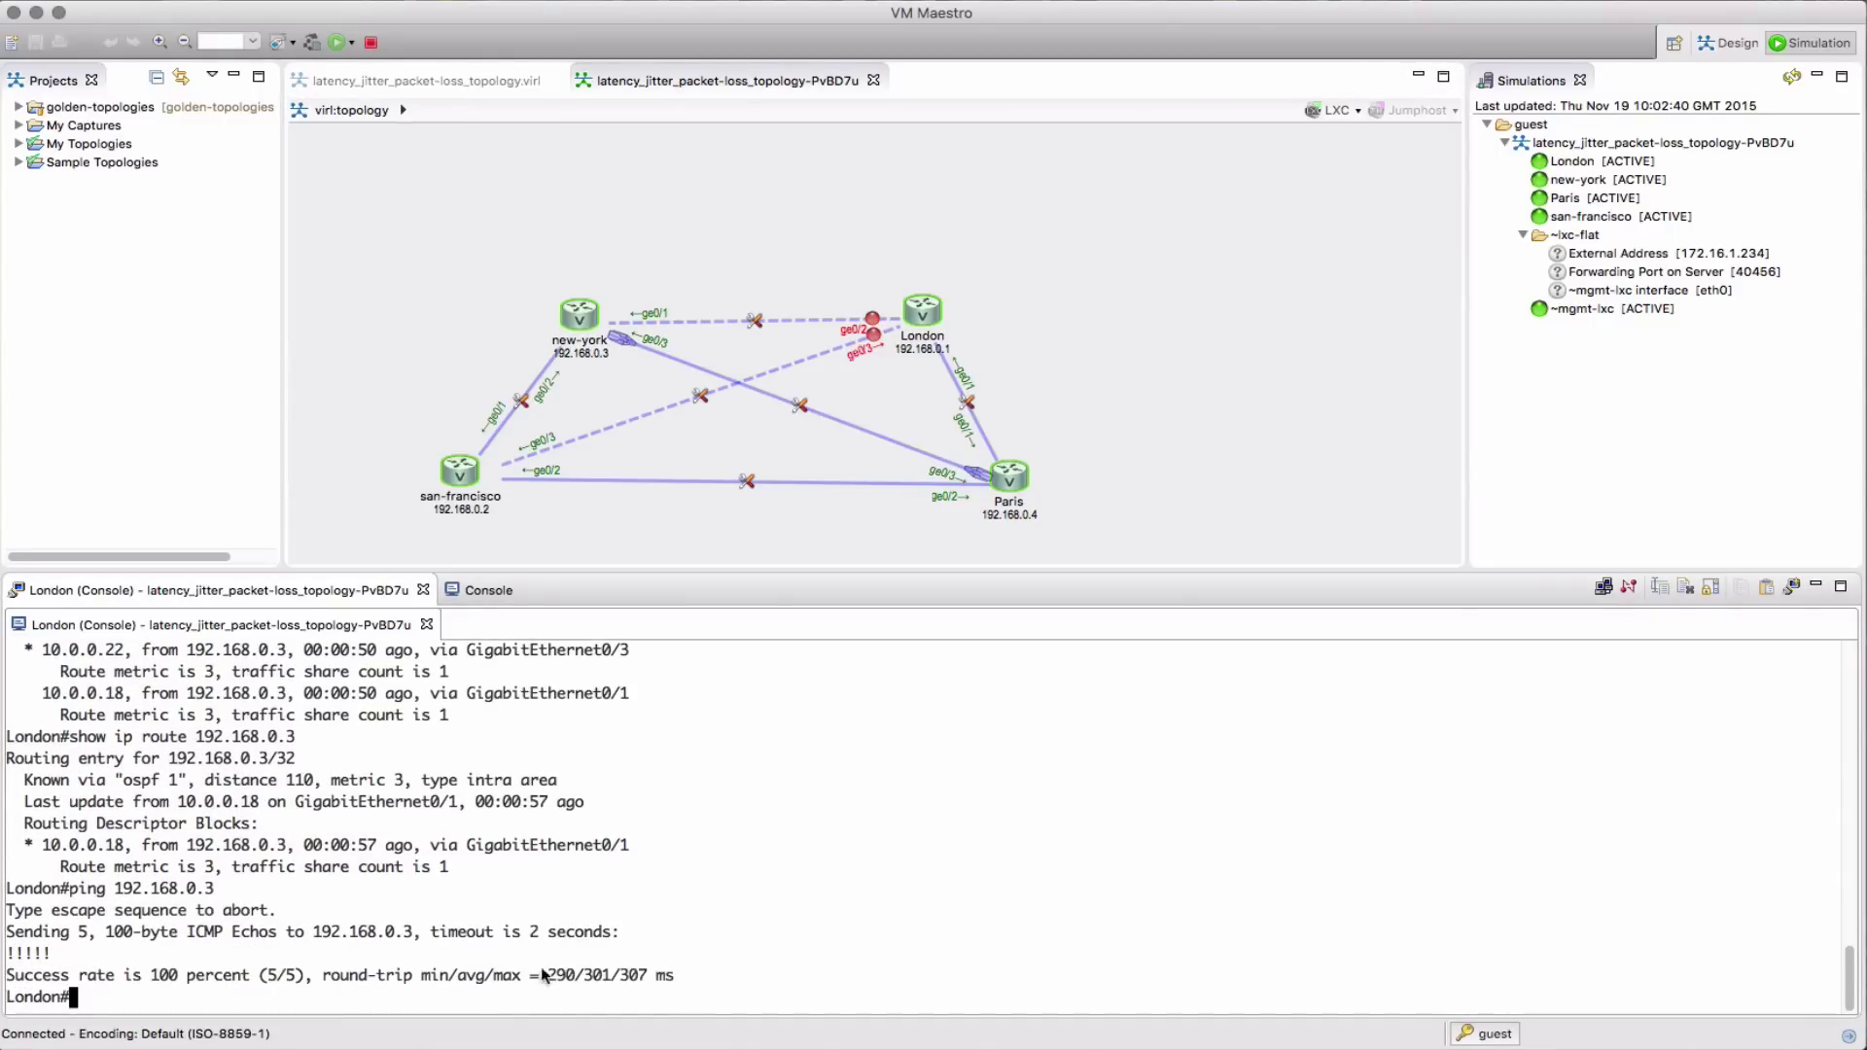
# Re-enable London's links to new-york and san-francisco, rechecking route and ping to 192.168.0.3
pyautogui.rightClick(884, 318)
pyautogui.click(982, 330)
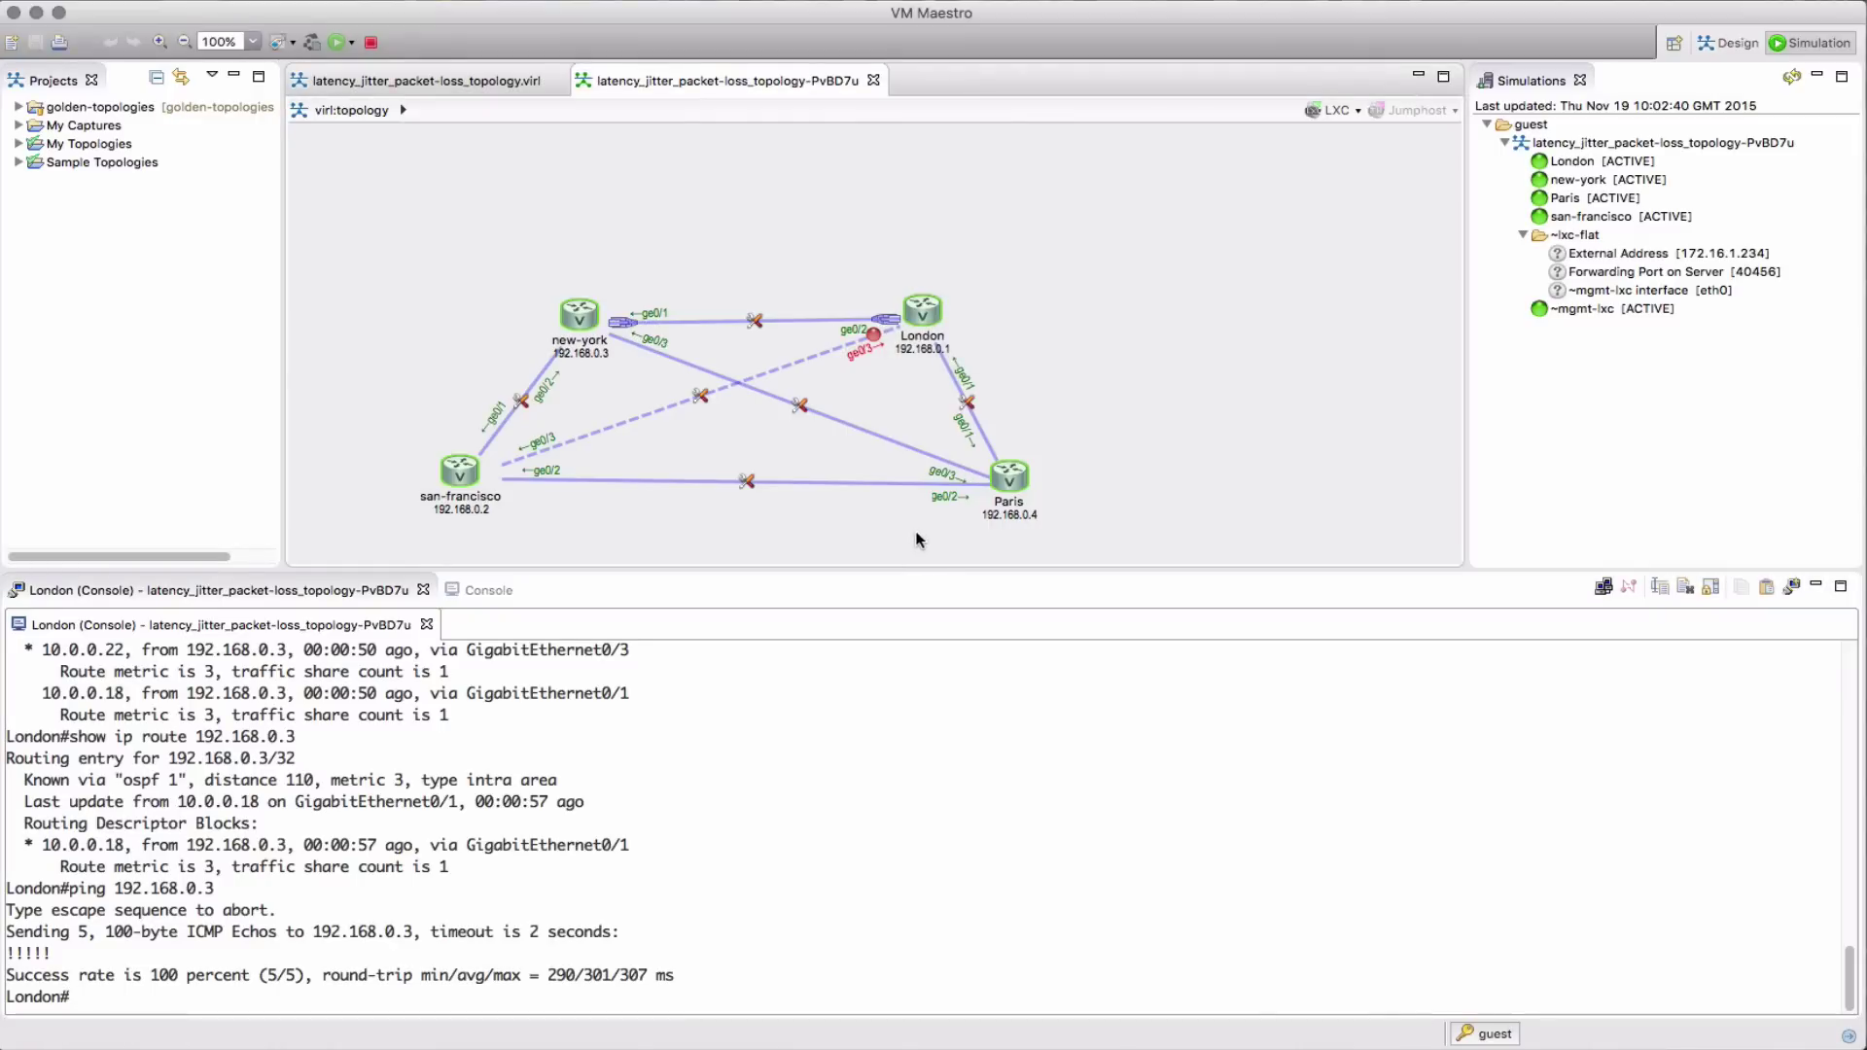
pyautogui.click(767, 751)
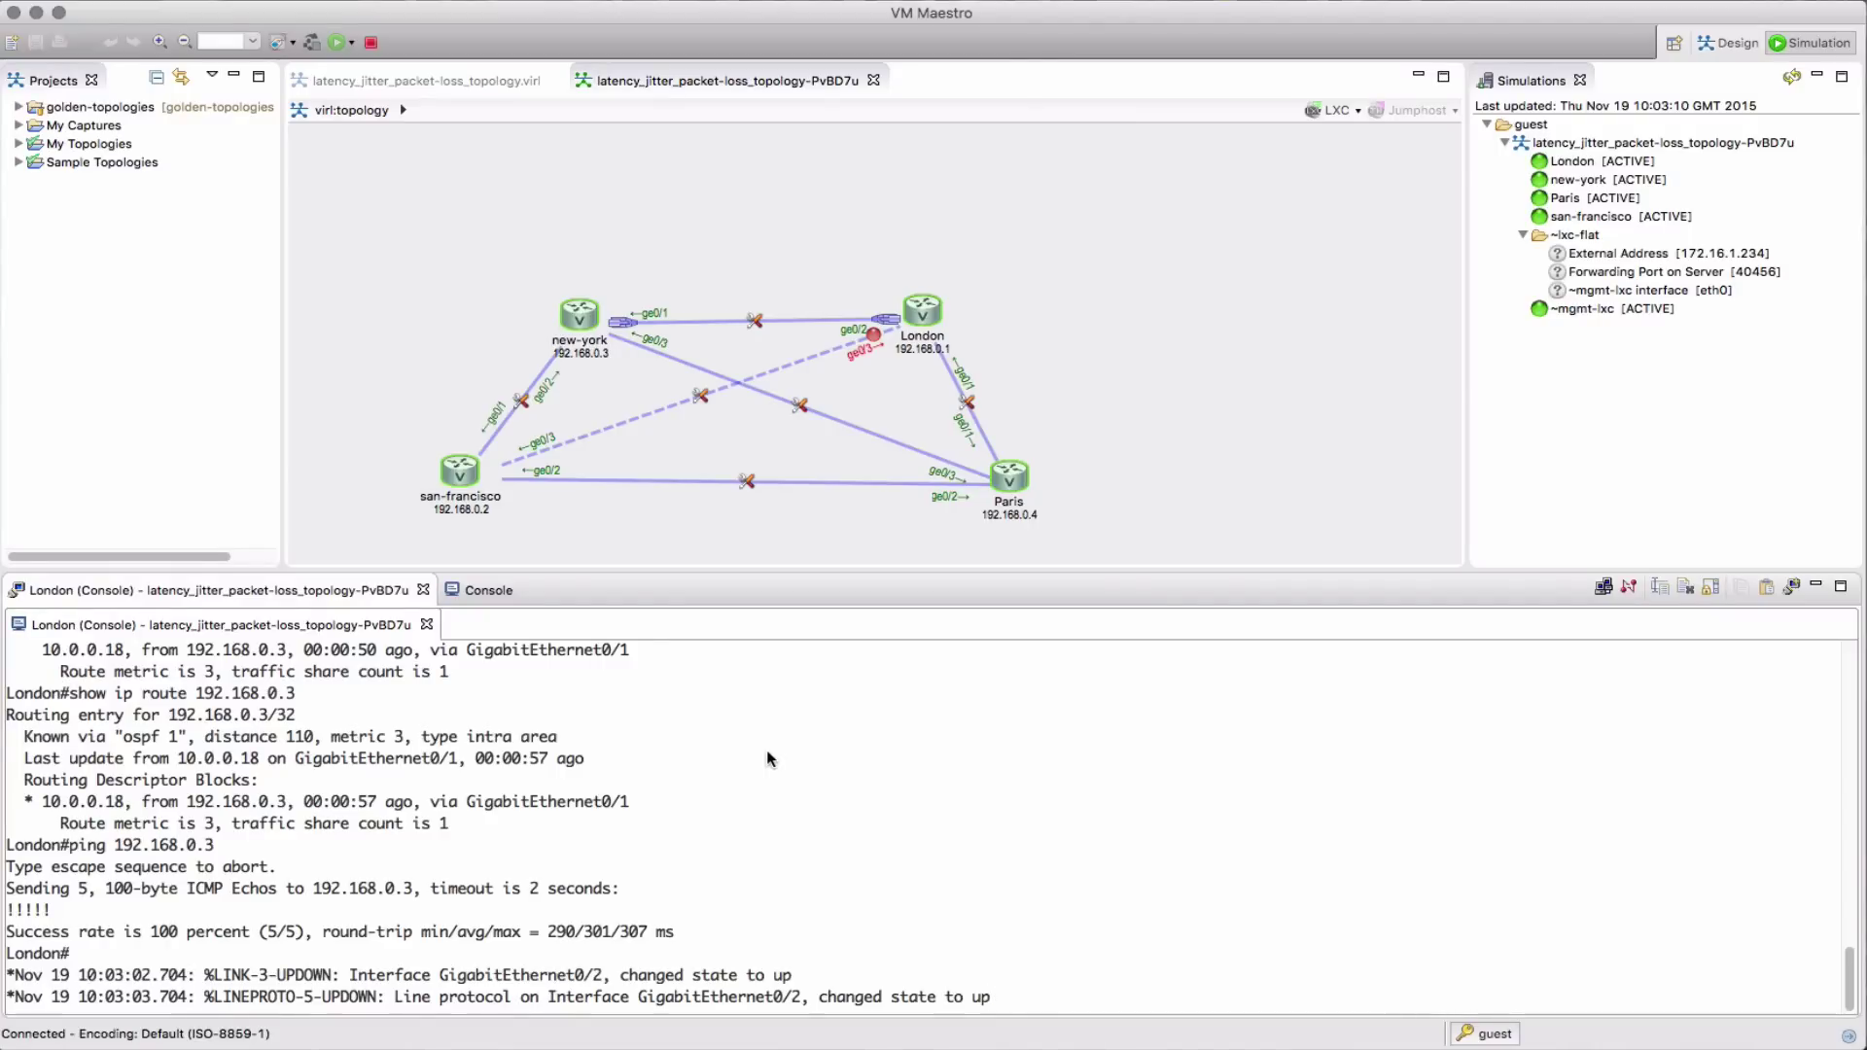
pyautogui.press('Return')
pyautogui.press('Up')
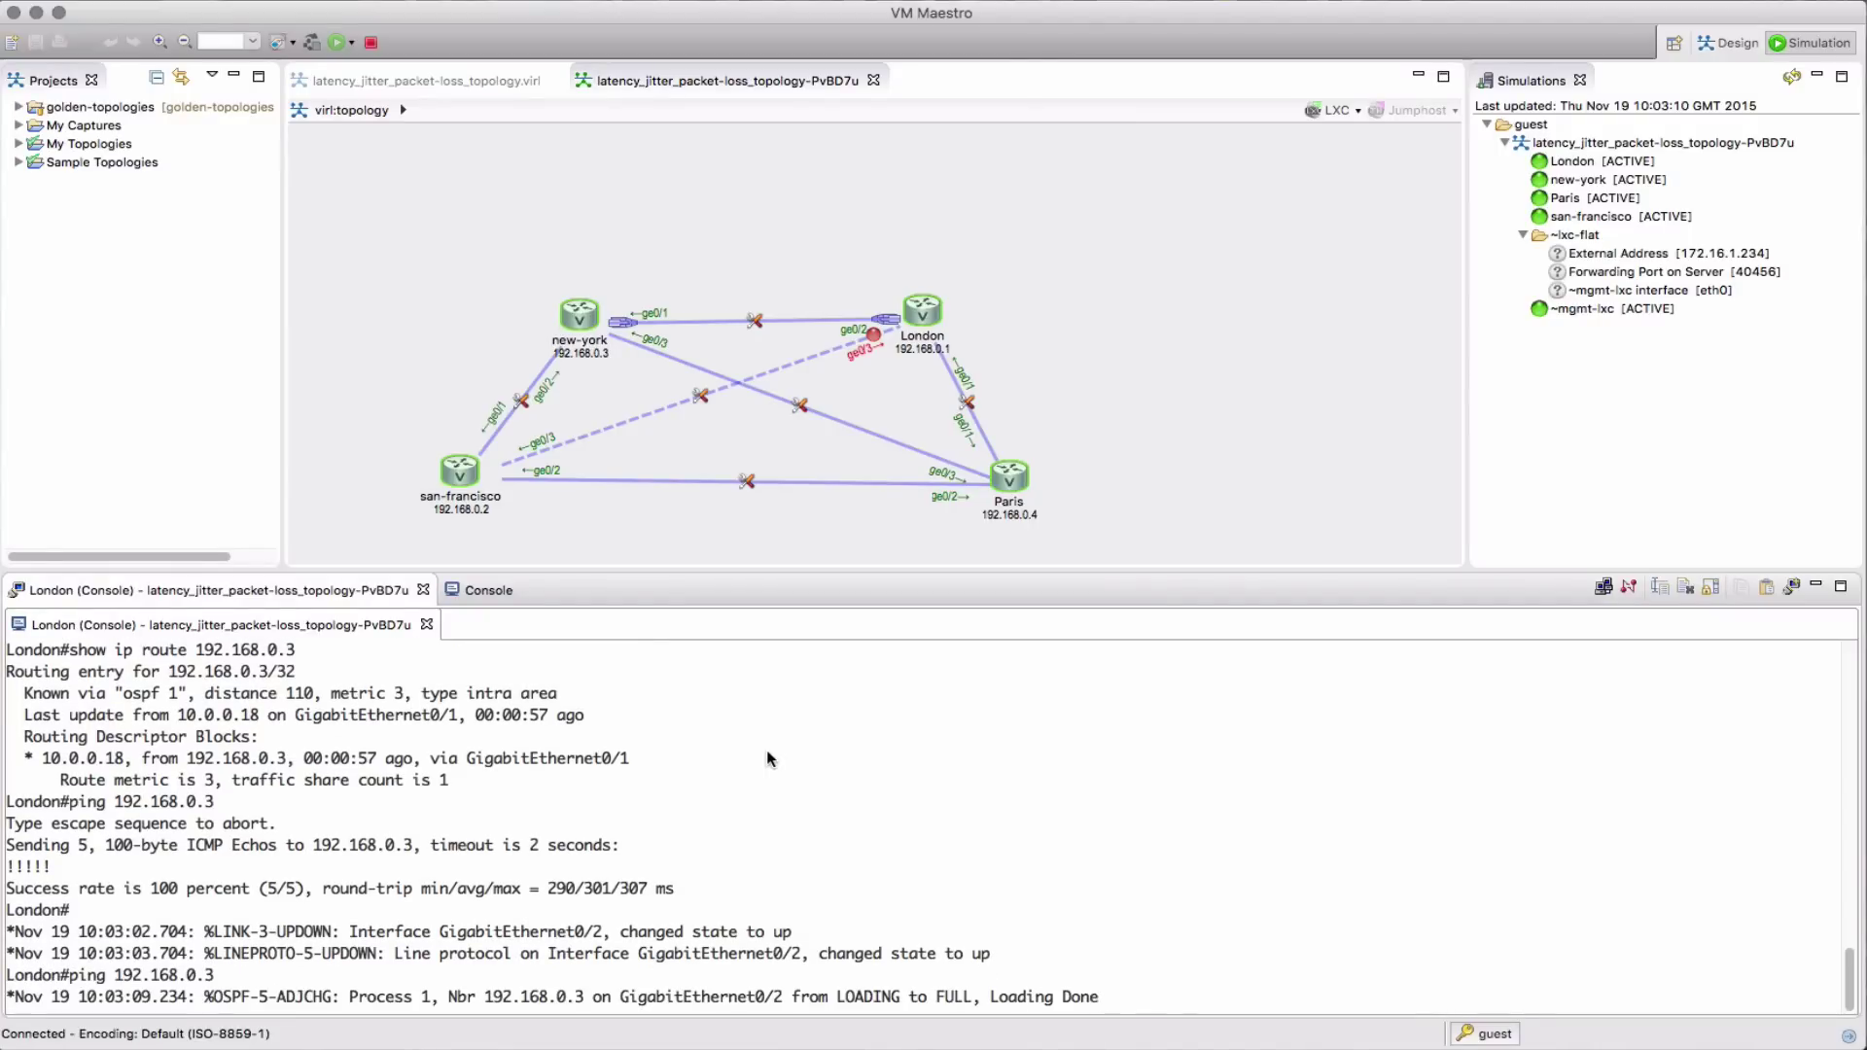
pyautogui.press('Up')
pyautogui.press('Return')
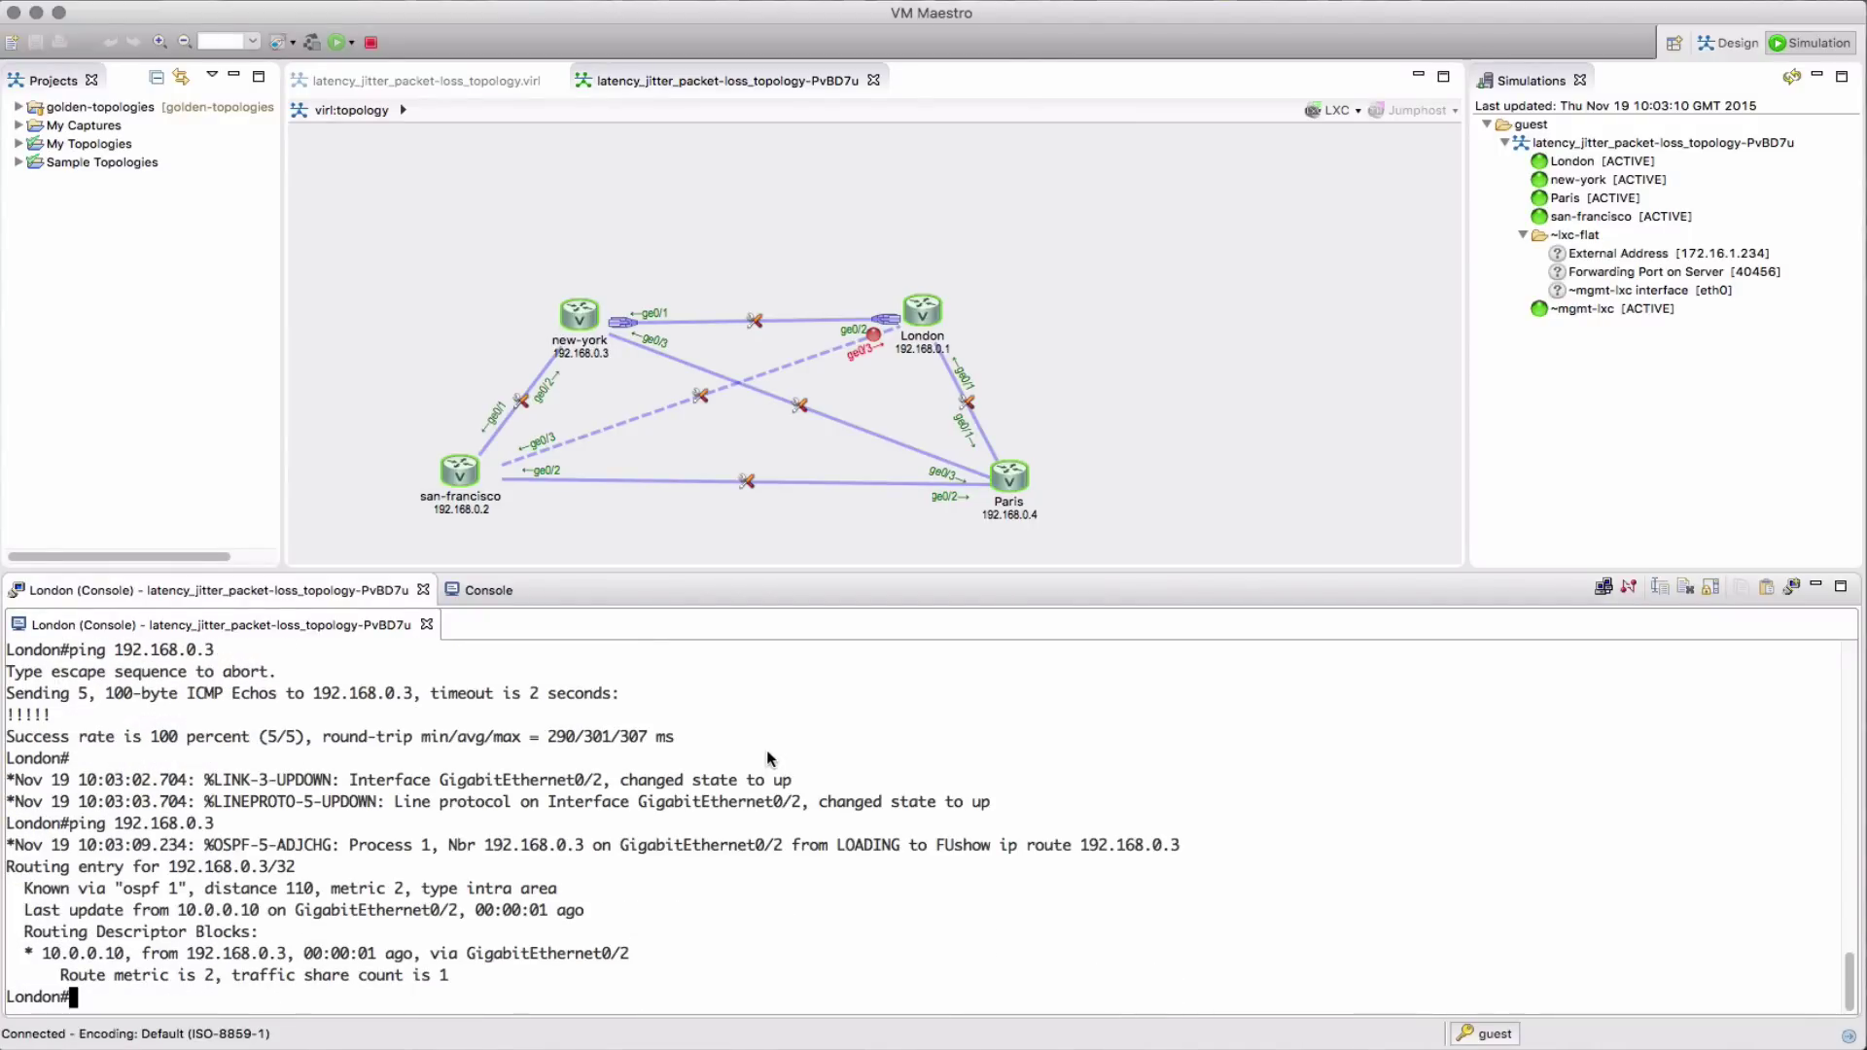
pyautogui.press('Up')
pyautogui.press('Up')
pyautogui.press('Return')
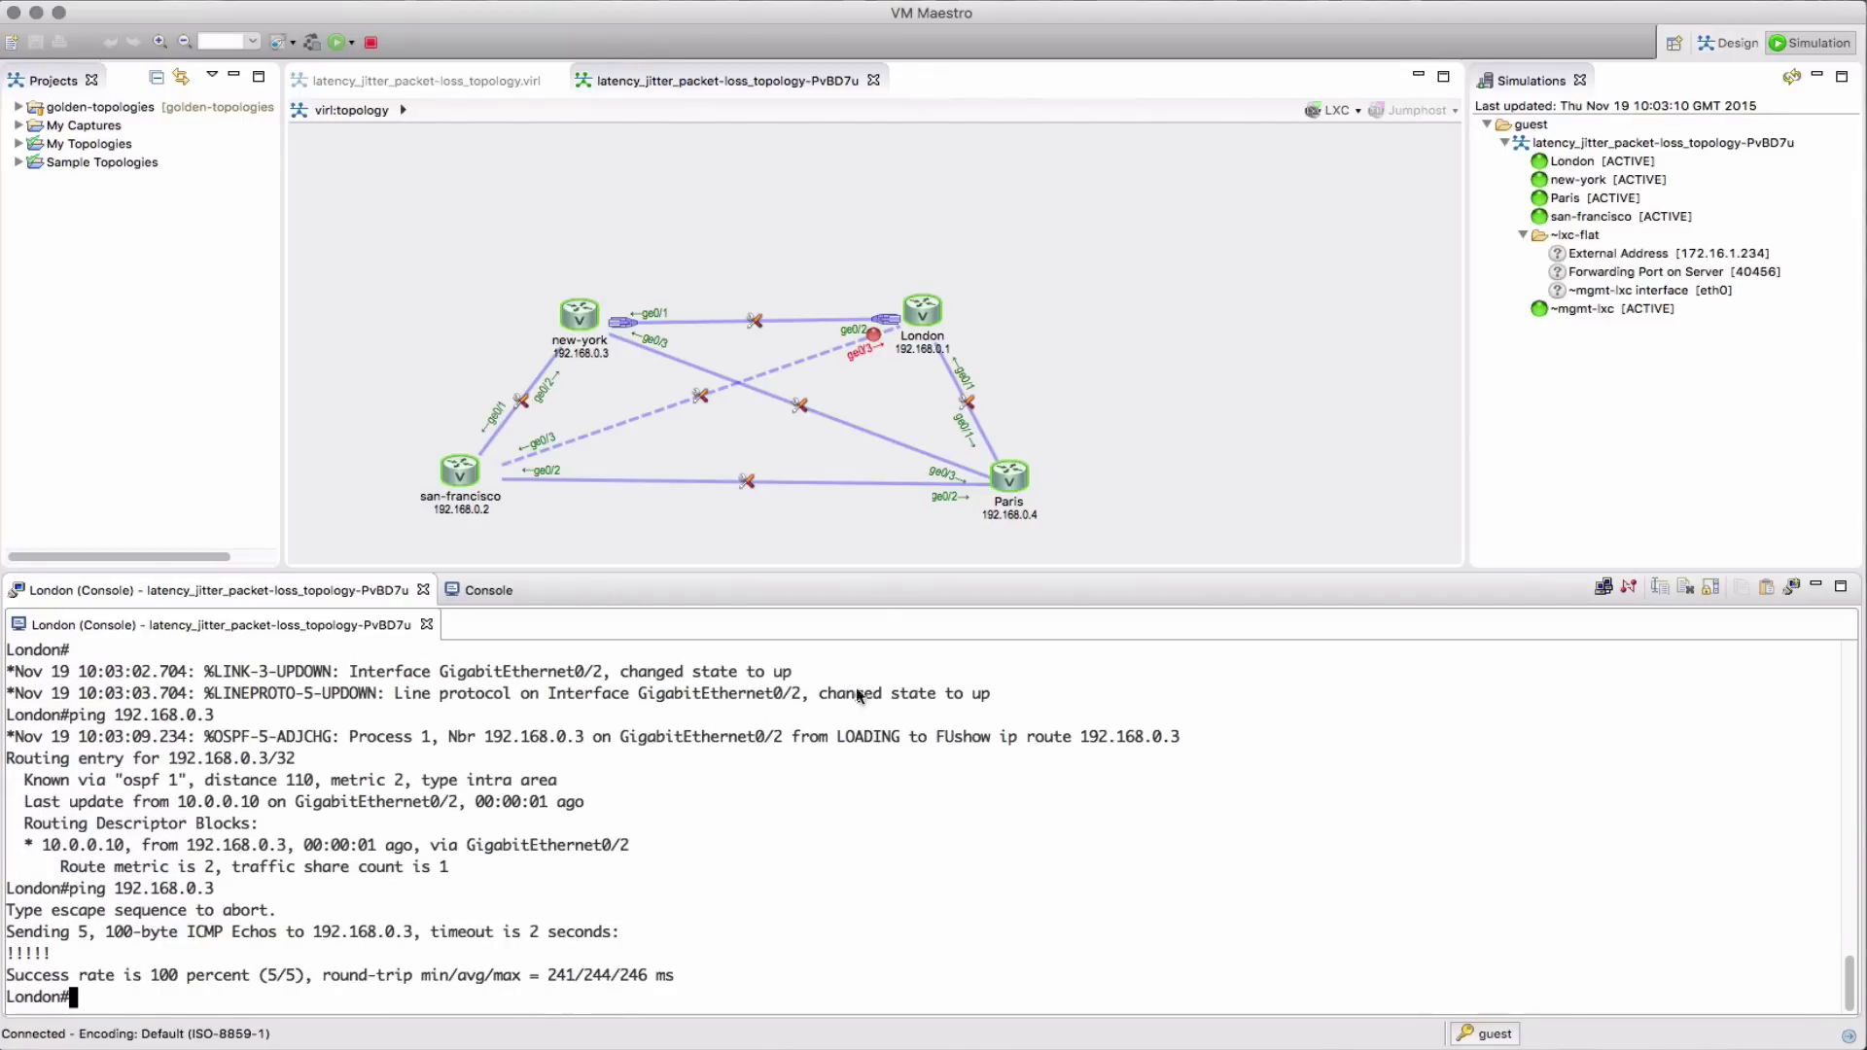
pyautogui.rightClick(876, 334)
pyautogui.click(937, 345)
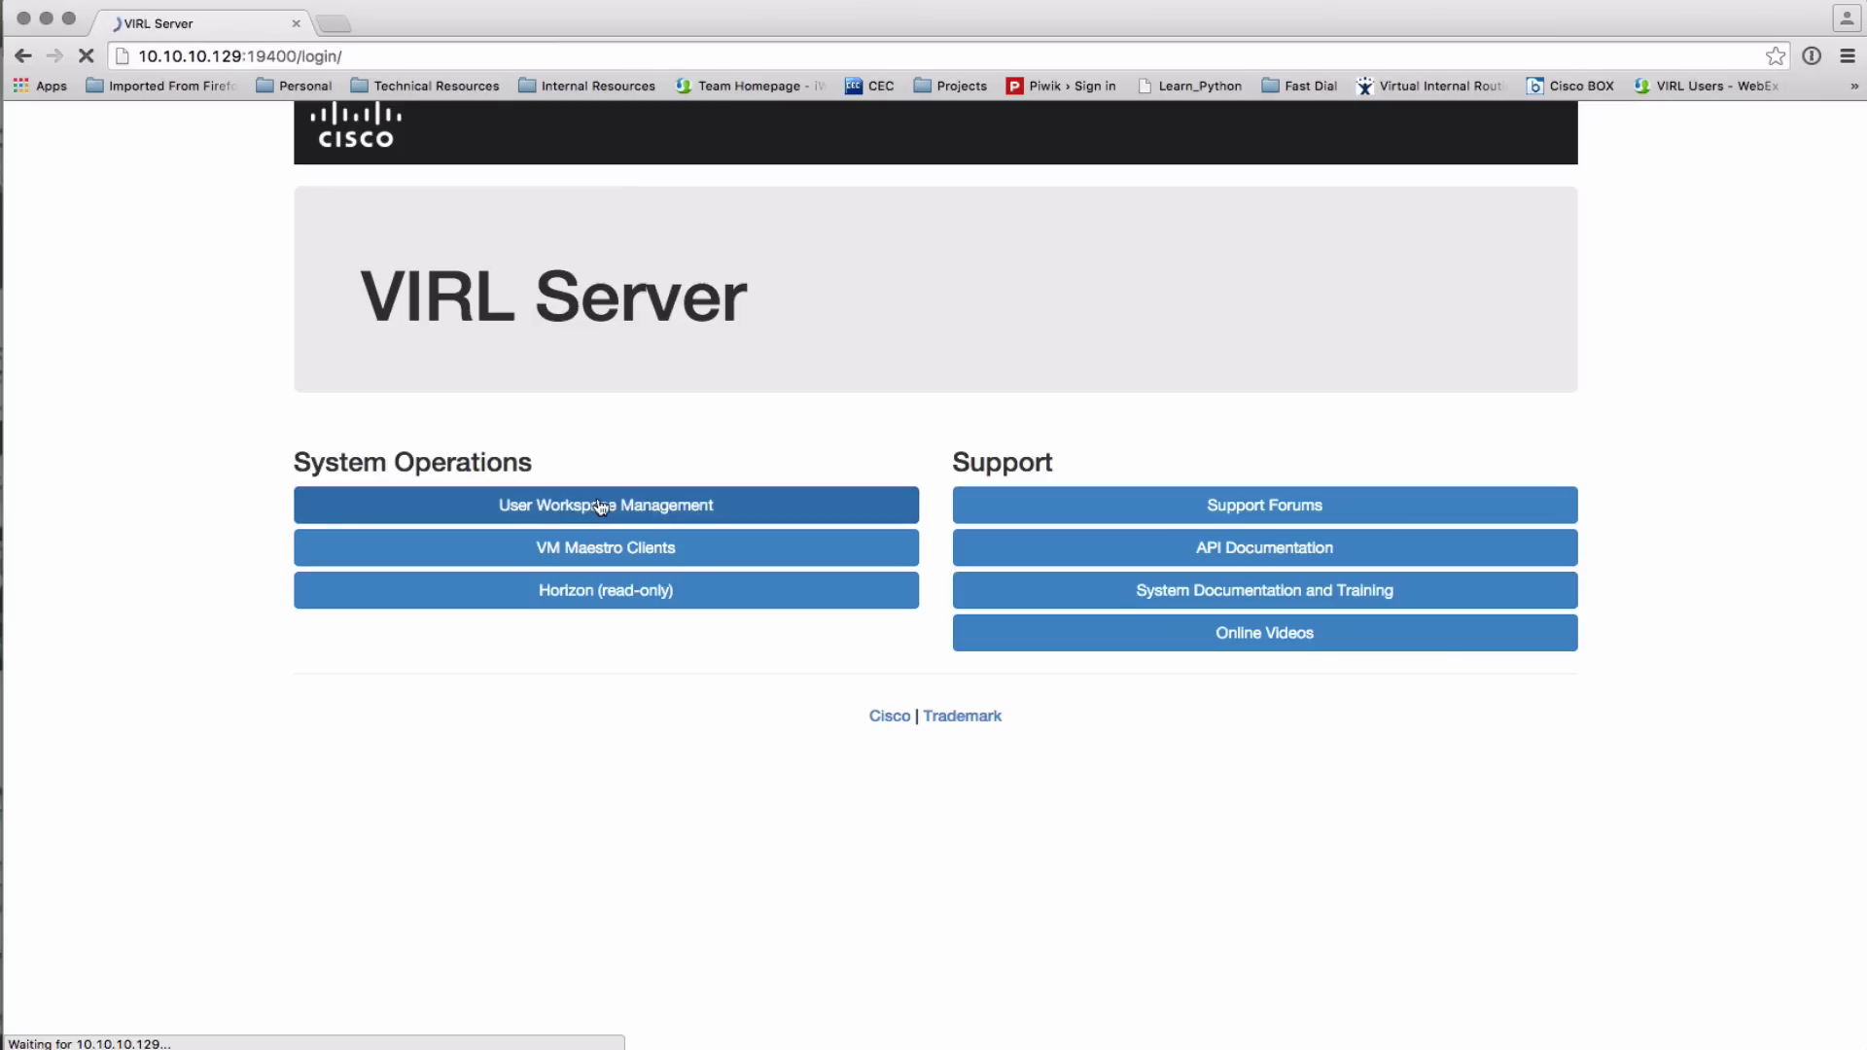
# Log in to the VIRL UWM web interface with the guest account credentials
pyautogui.write('guest')
pyautogui.press('Tab')
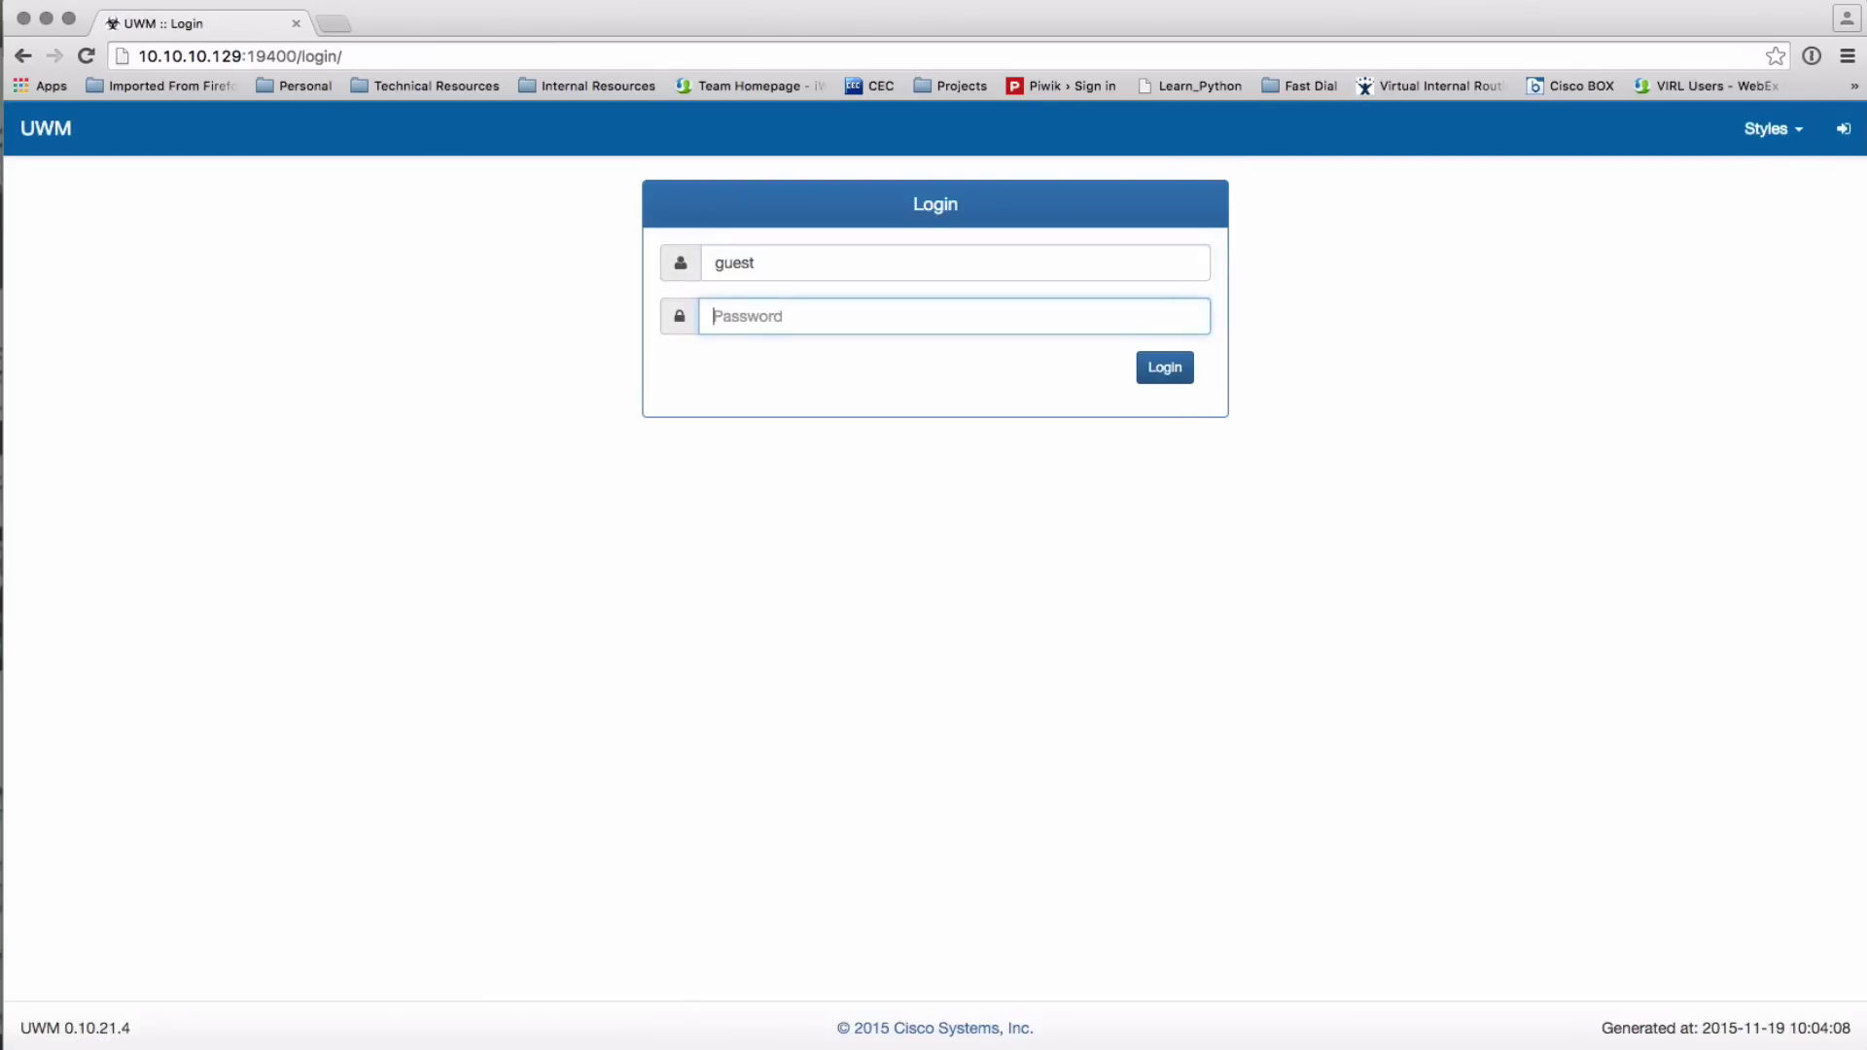
pyautogui.write('guest')
pyautogui.press('Return')
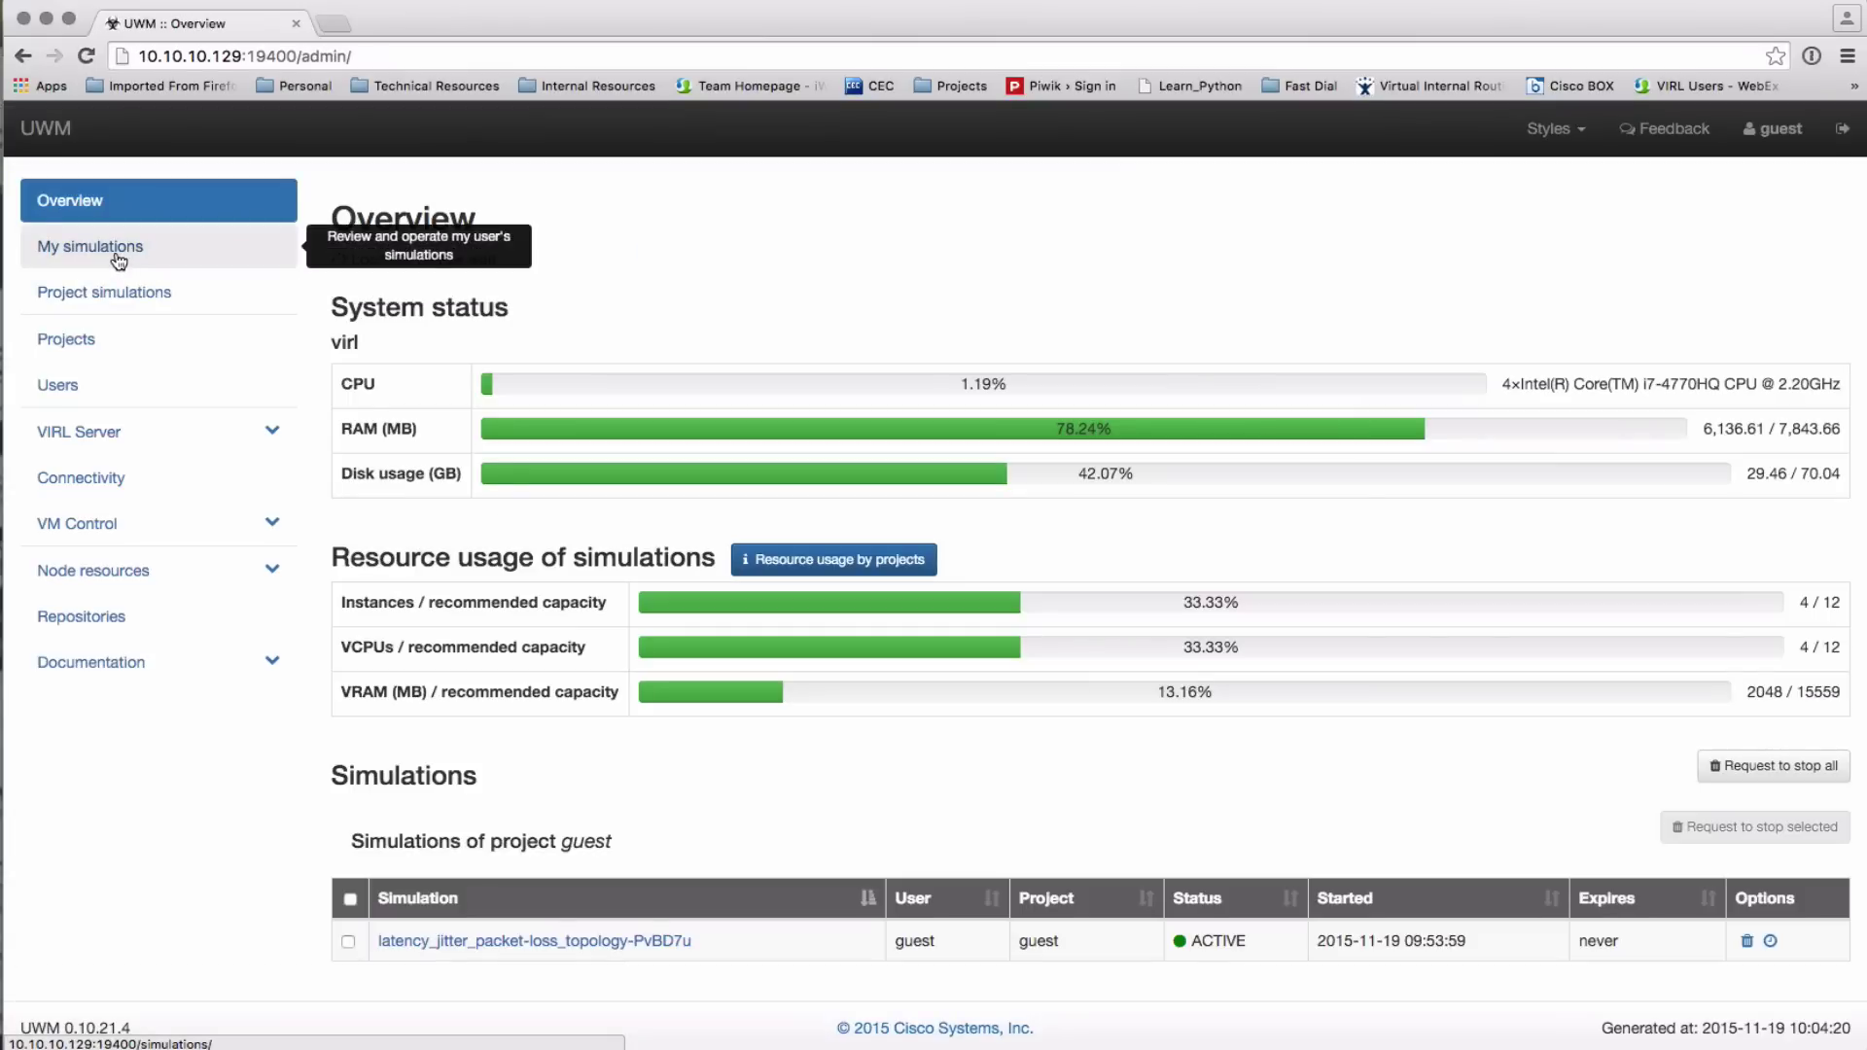
# Open My simulations and scroll down to the running simulation's Links table
pyautogui.click(118, 258)
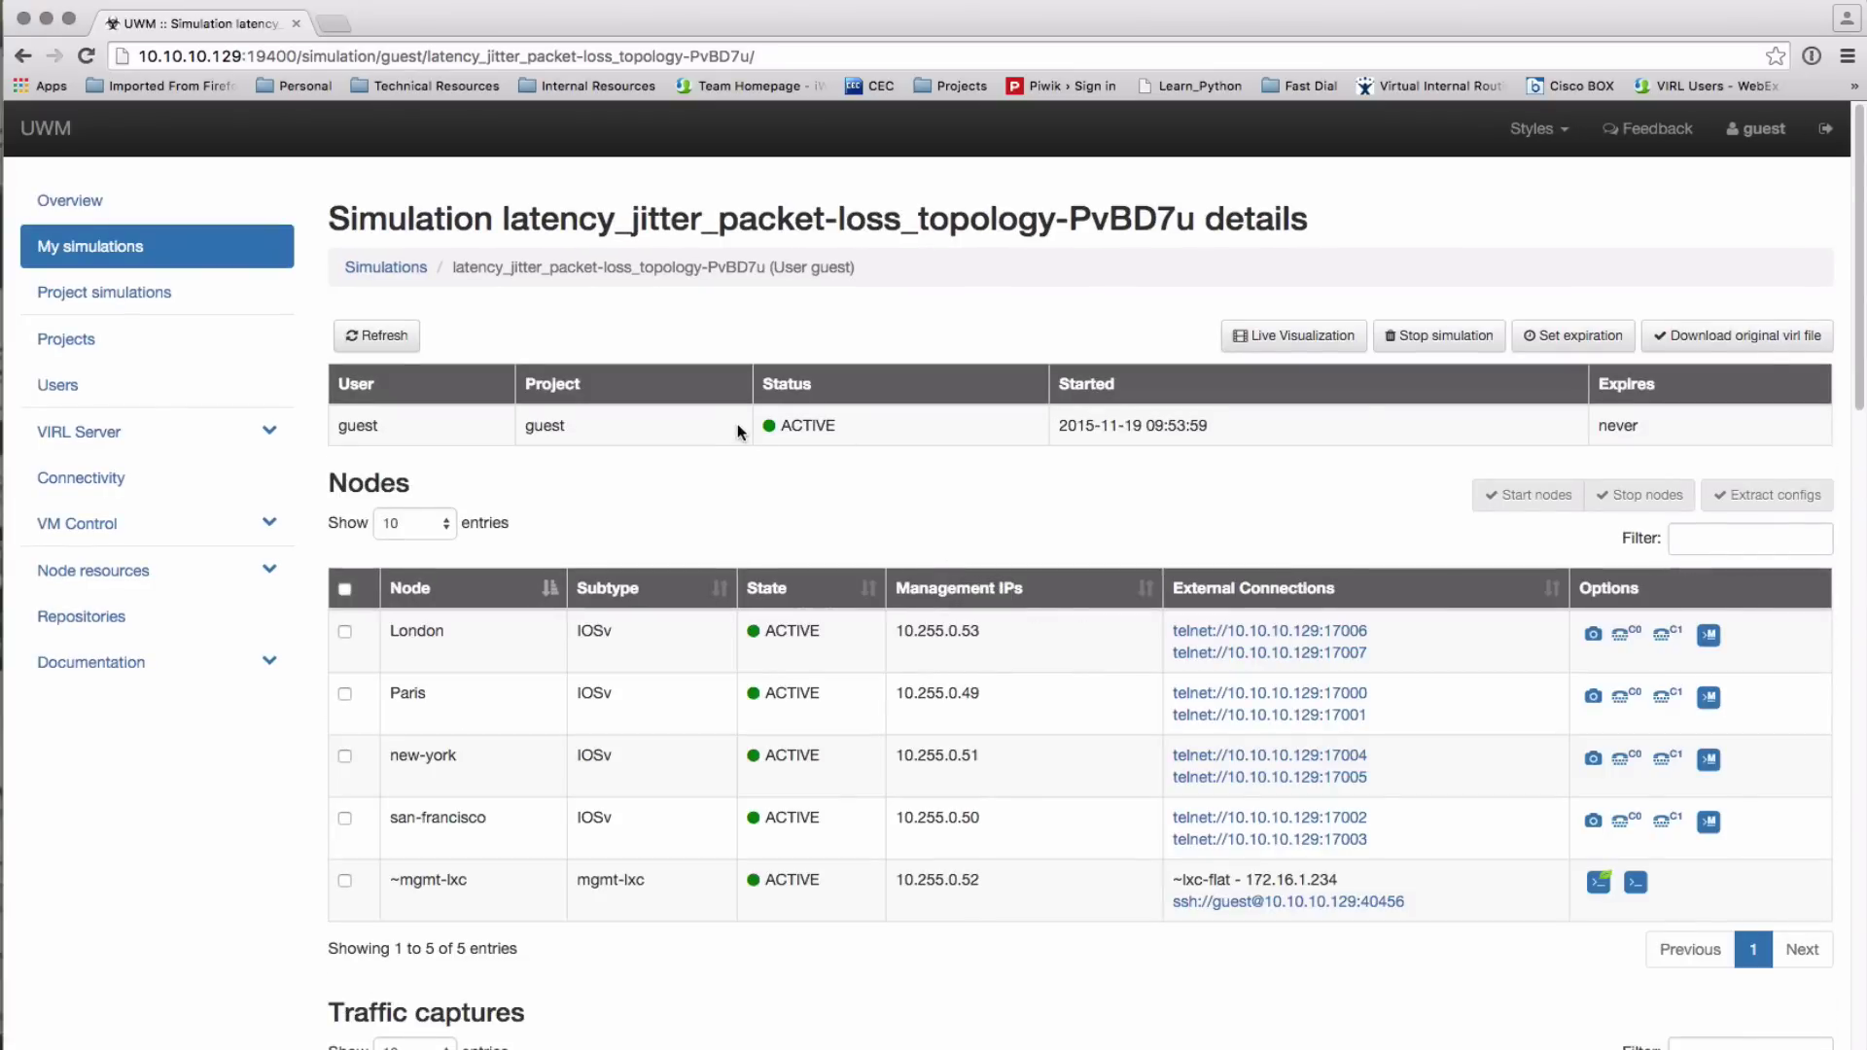
pyautogui.scroll(-4, 872, 466)
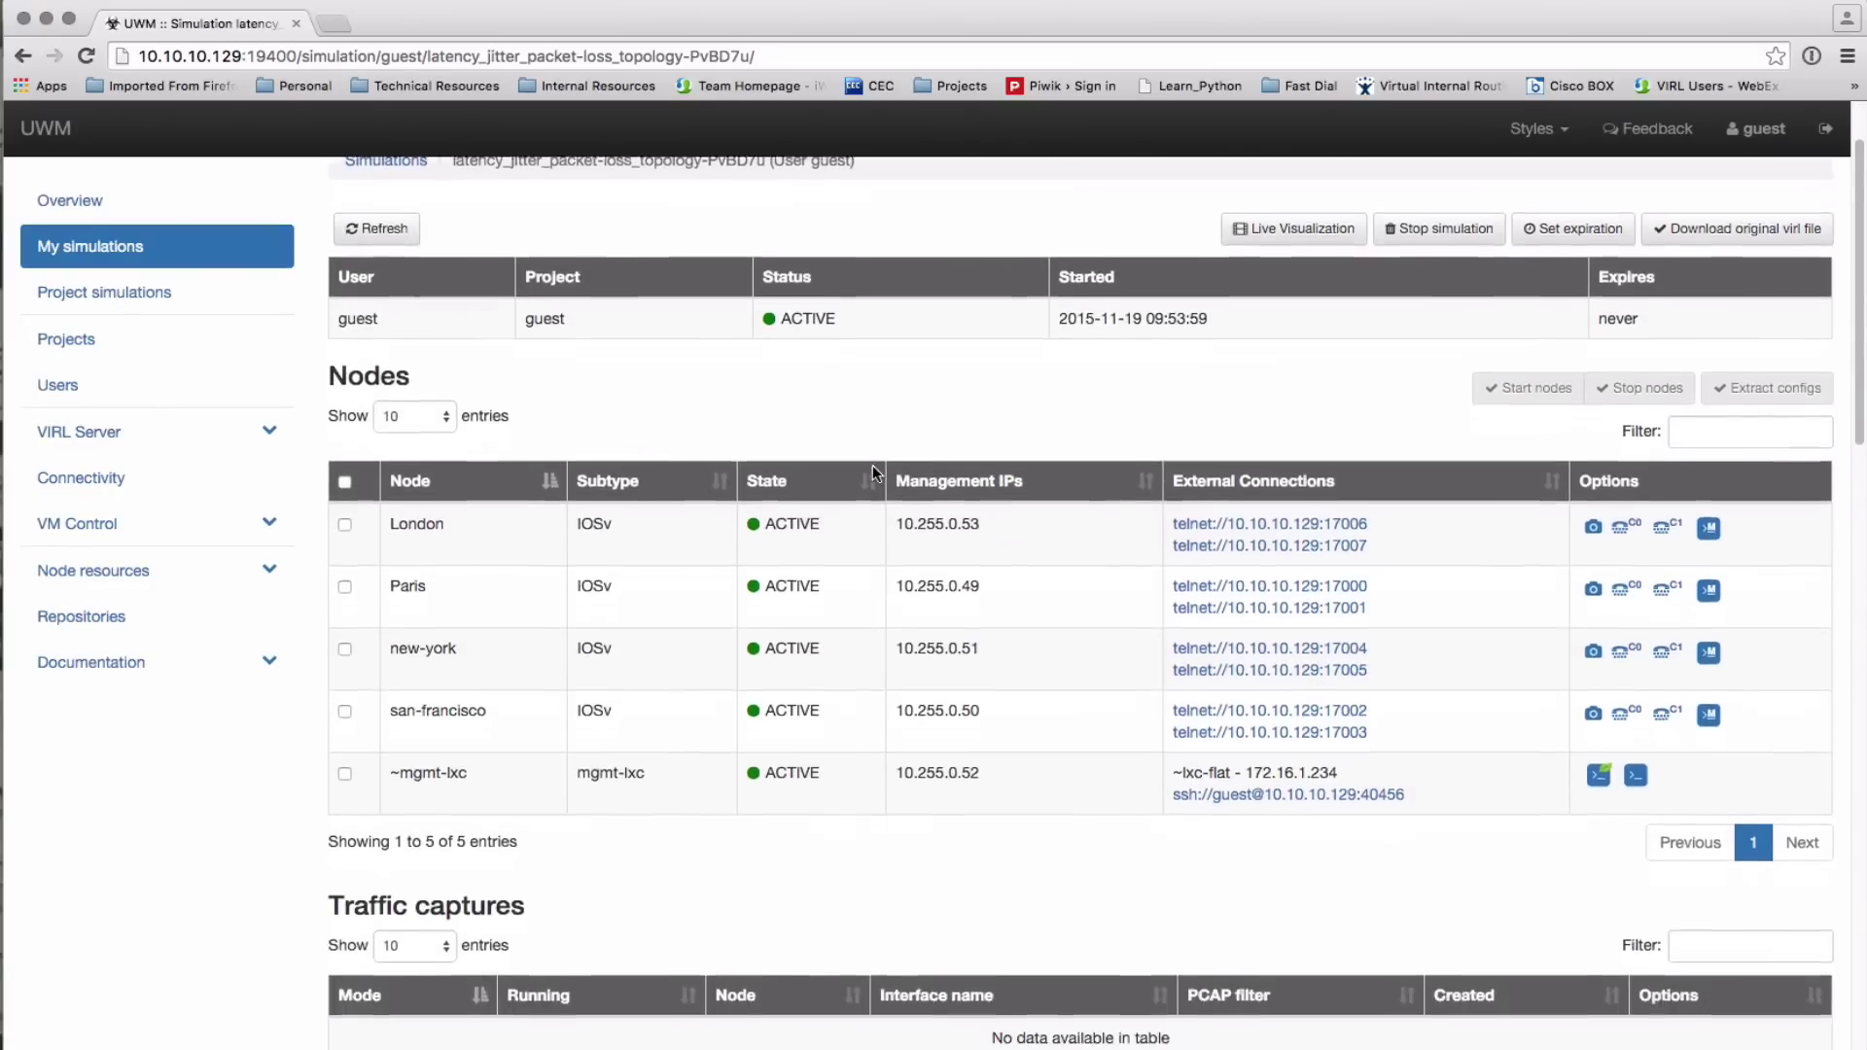
pyautogui.scroll(-5, 872, 467)
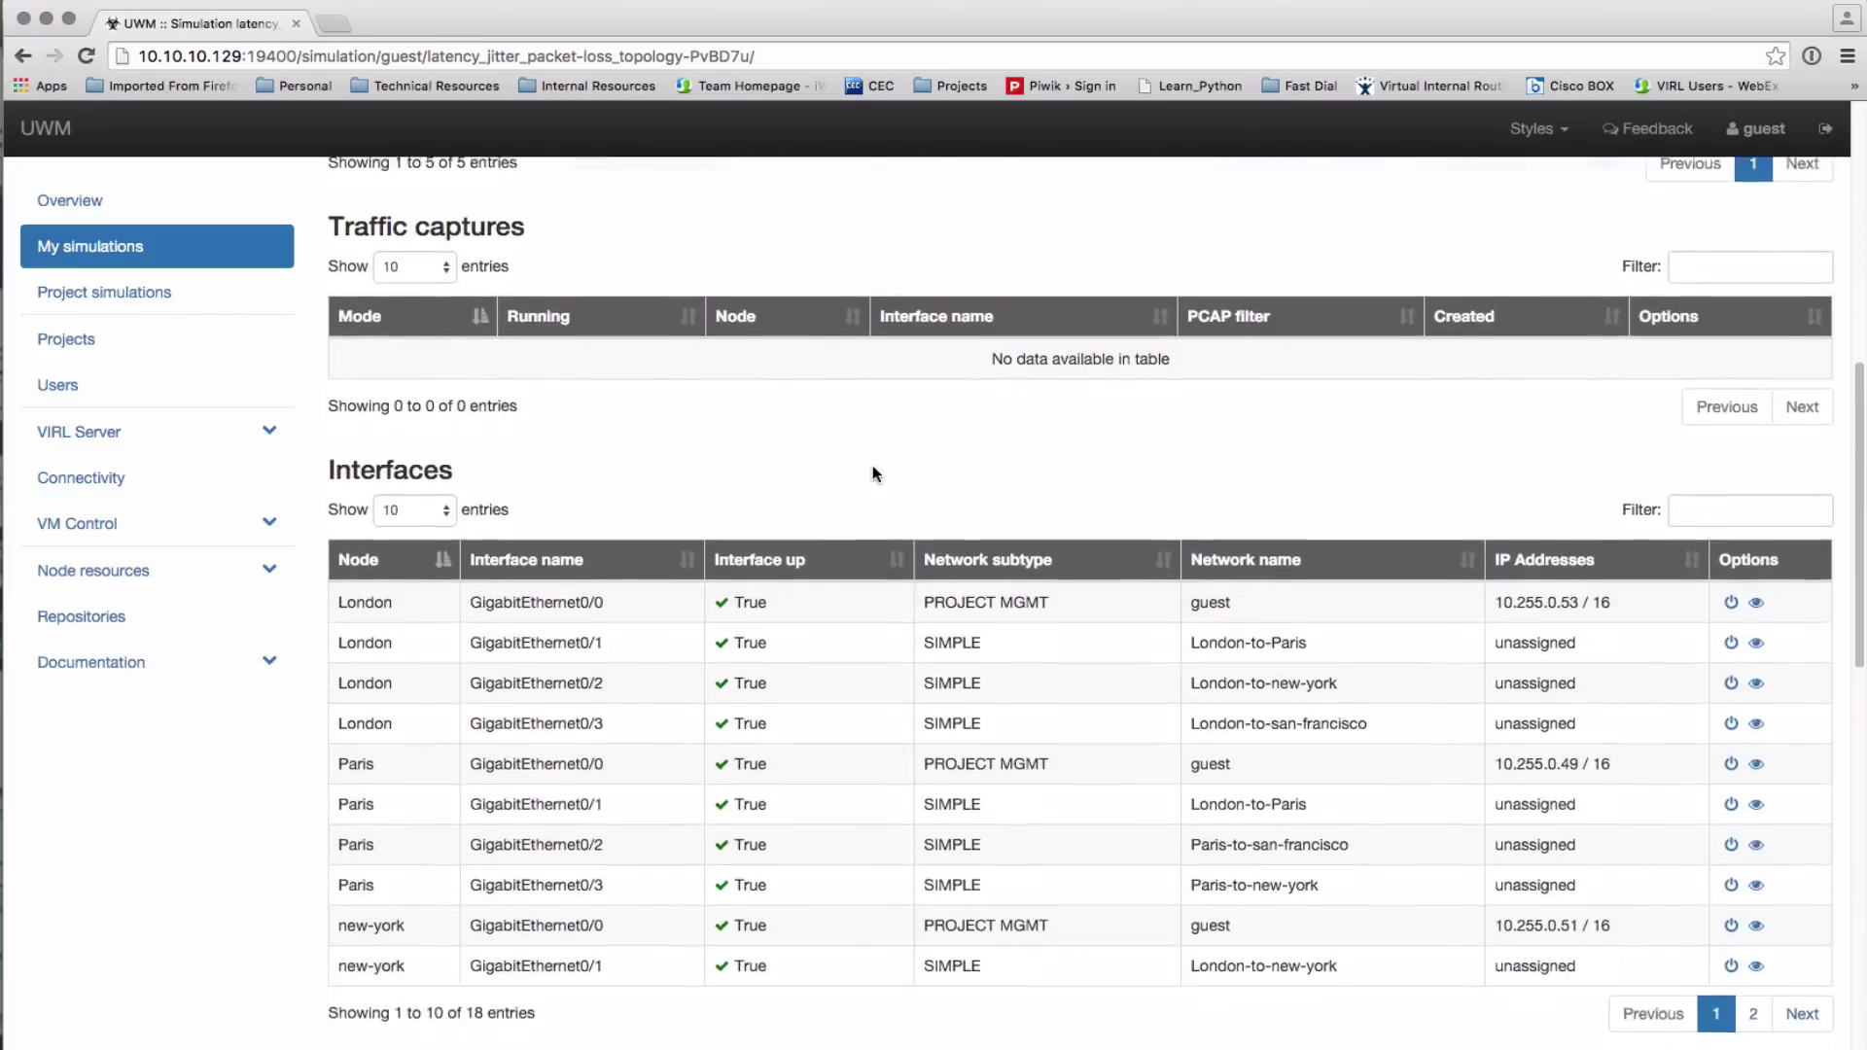
pyautogui.scroll(-6, 872, 465)
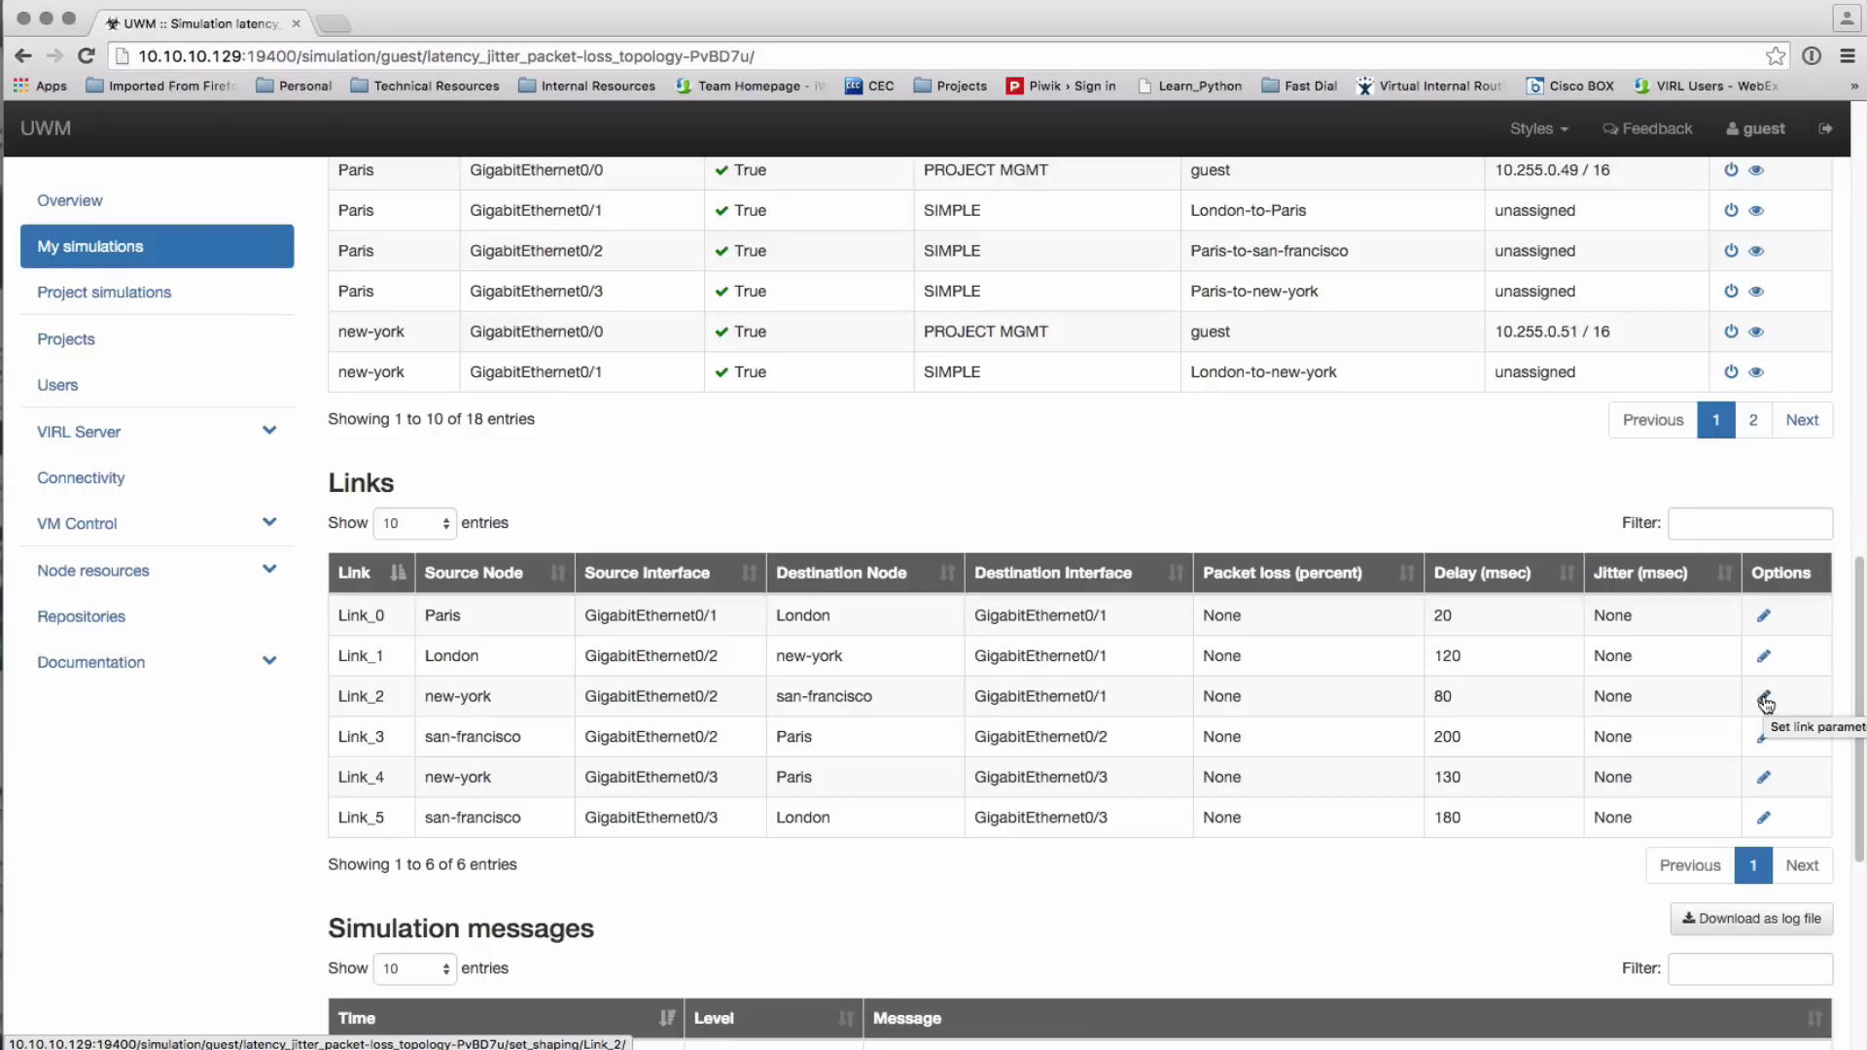
# Set Link_2 (new-york–san-francisco) packet loss to 40 percent and apply
pyautogui.click(1825, 694)
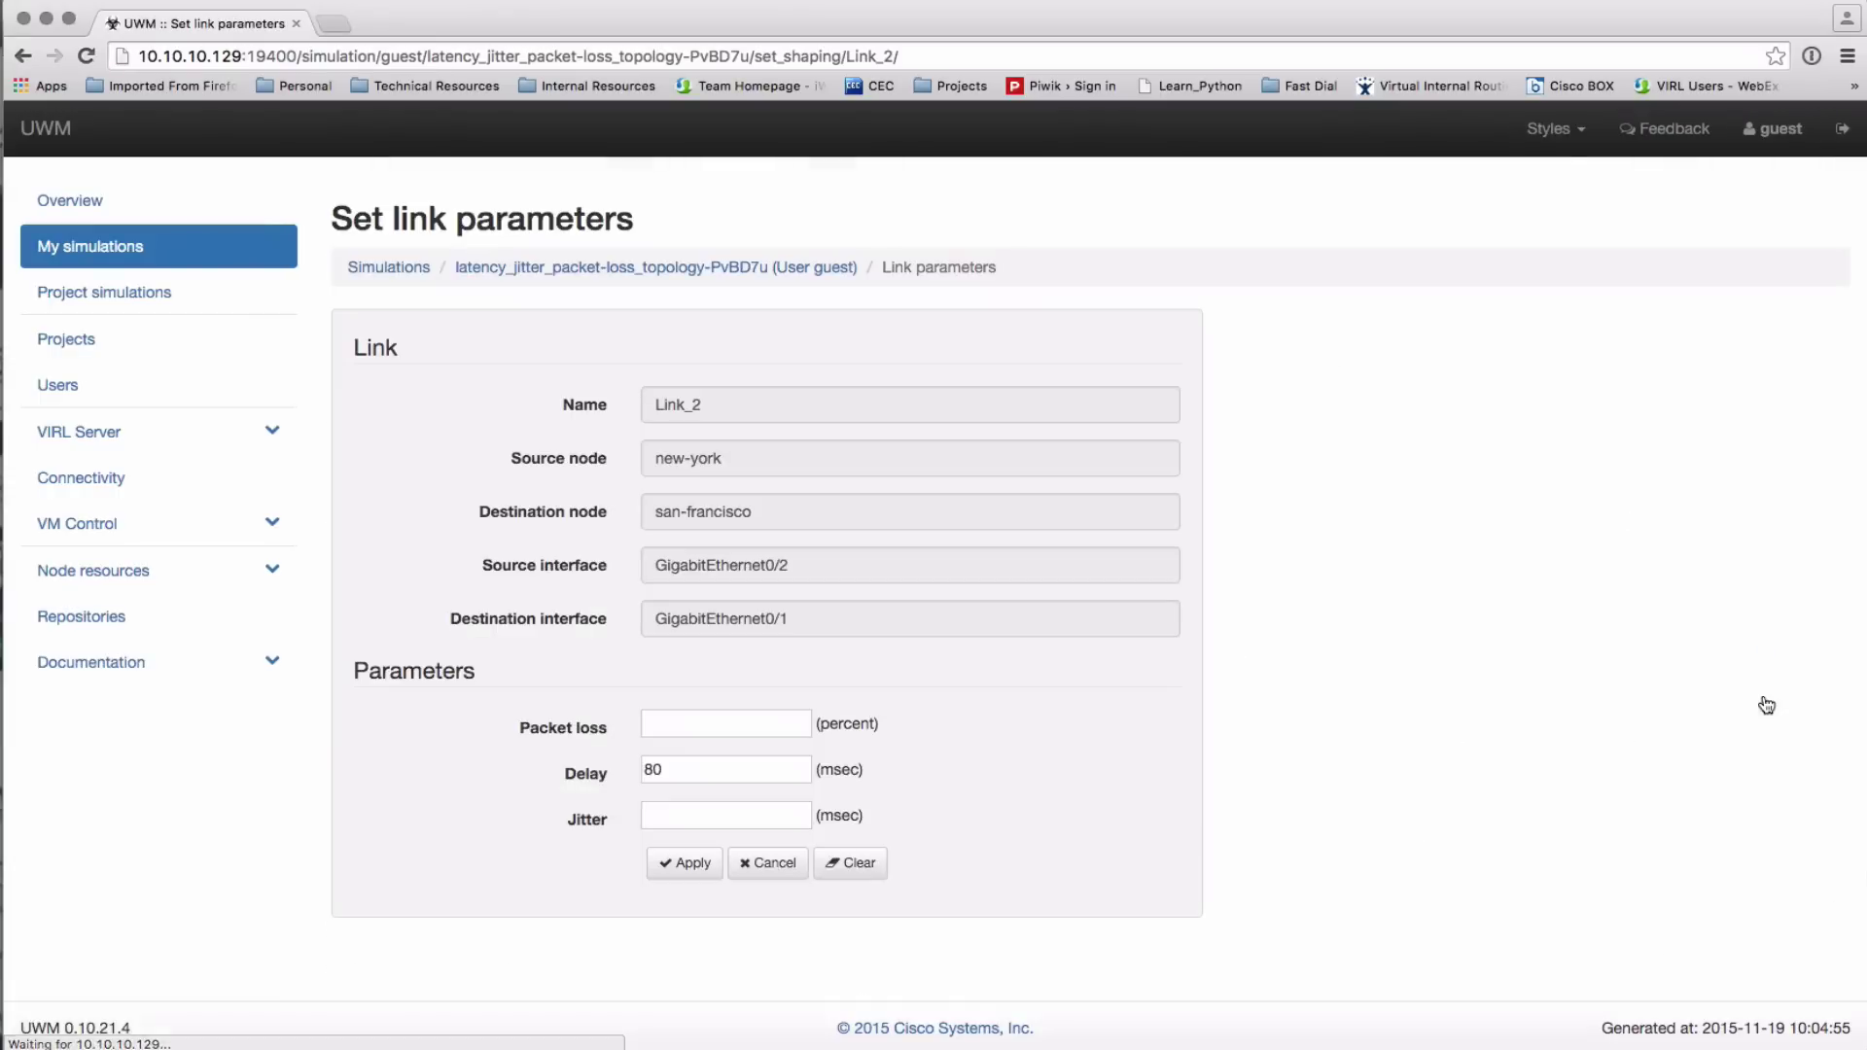
pyautogui.click(721, 725)
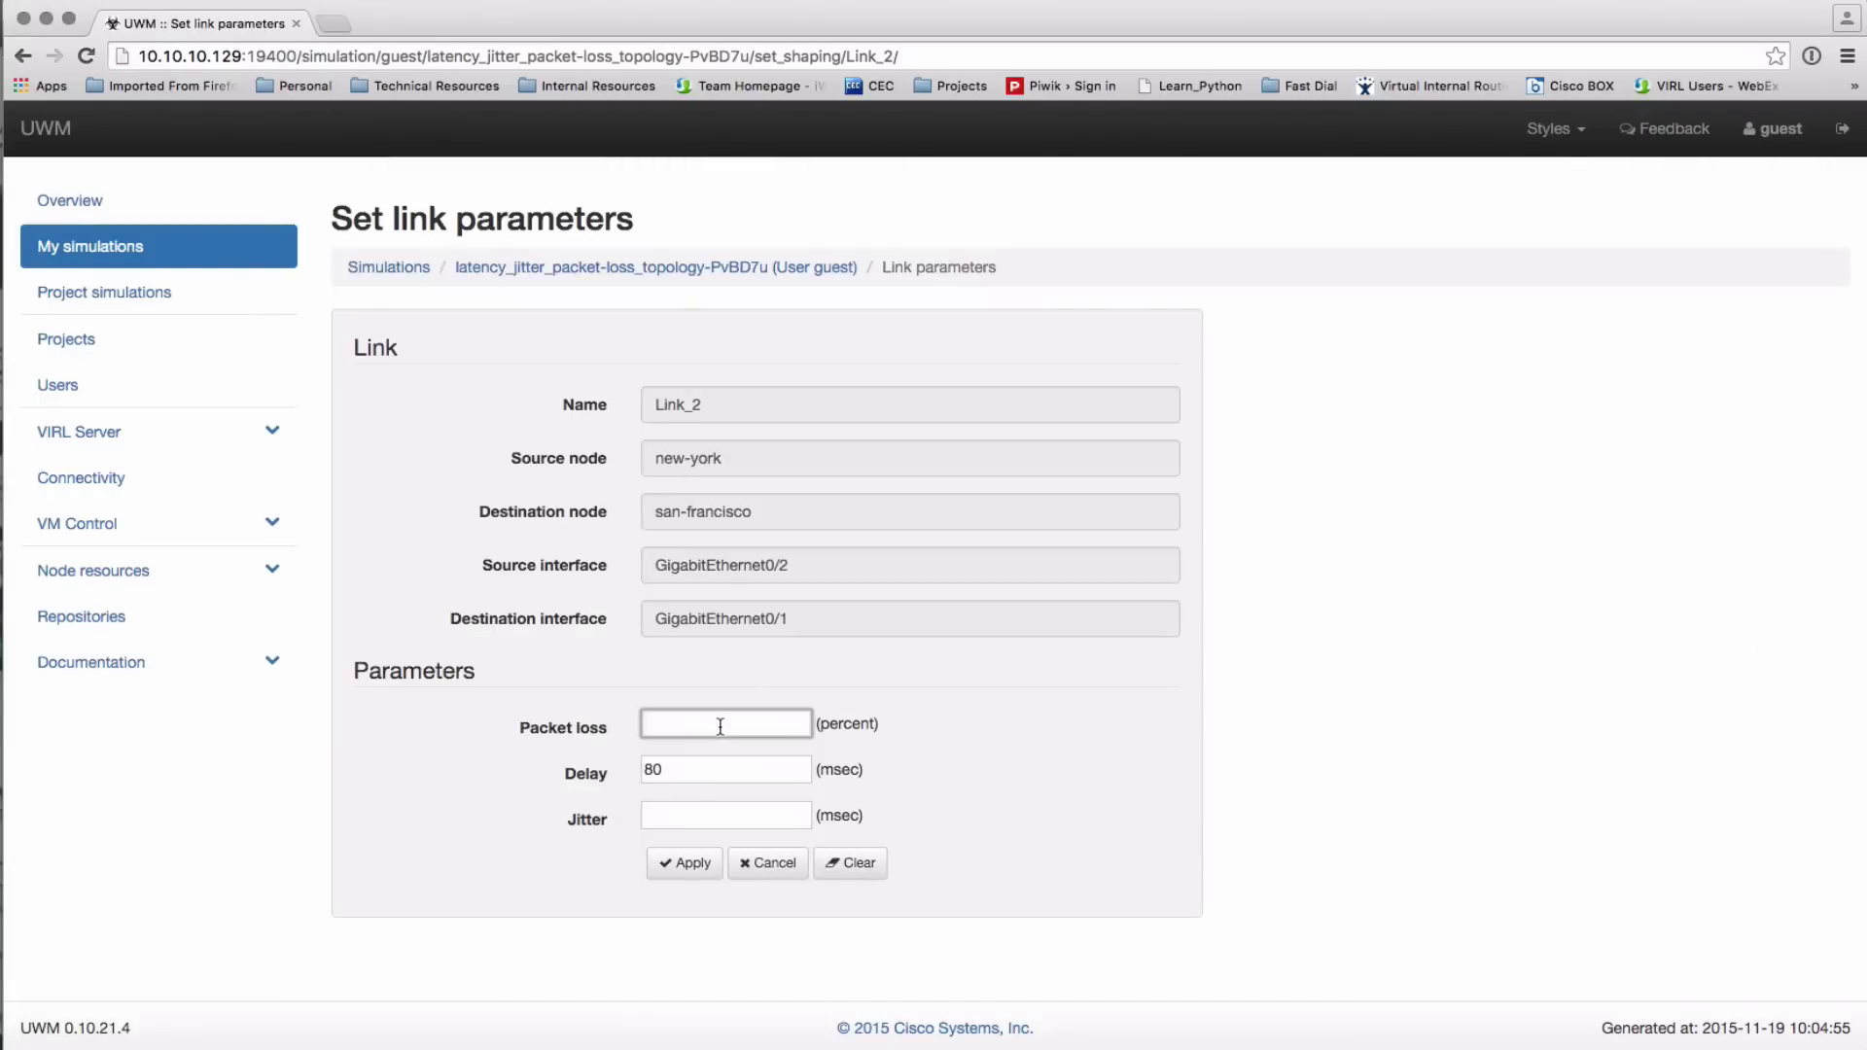
pyautogui.write('40')
pyautogui.click(686, 864)
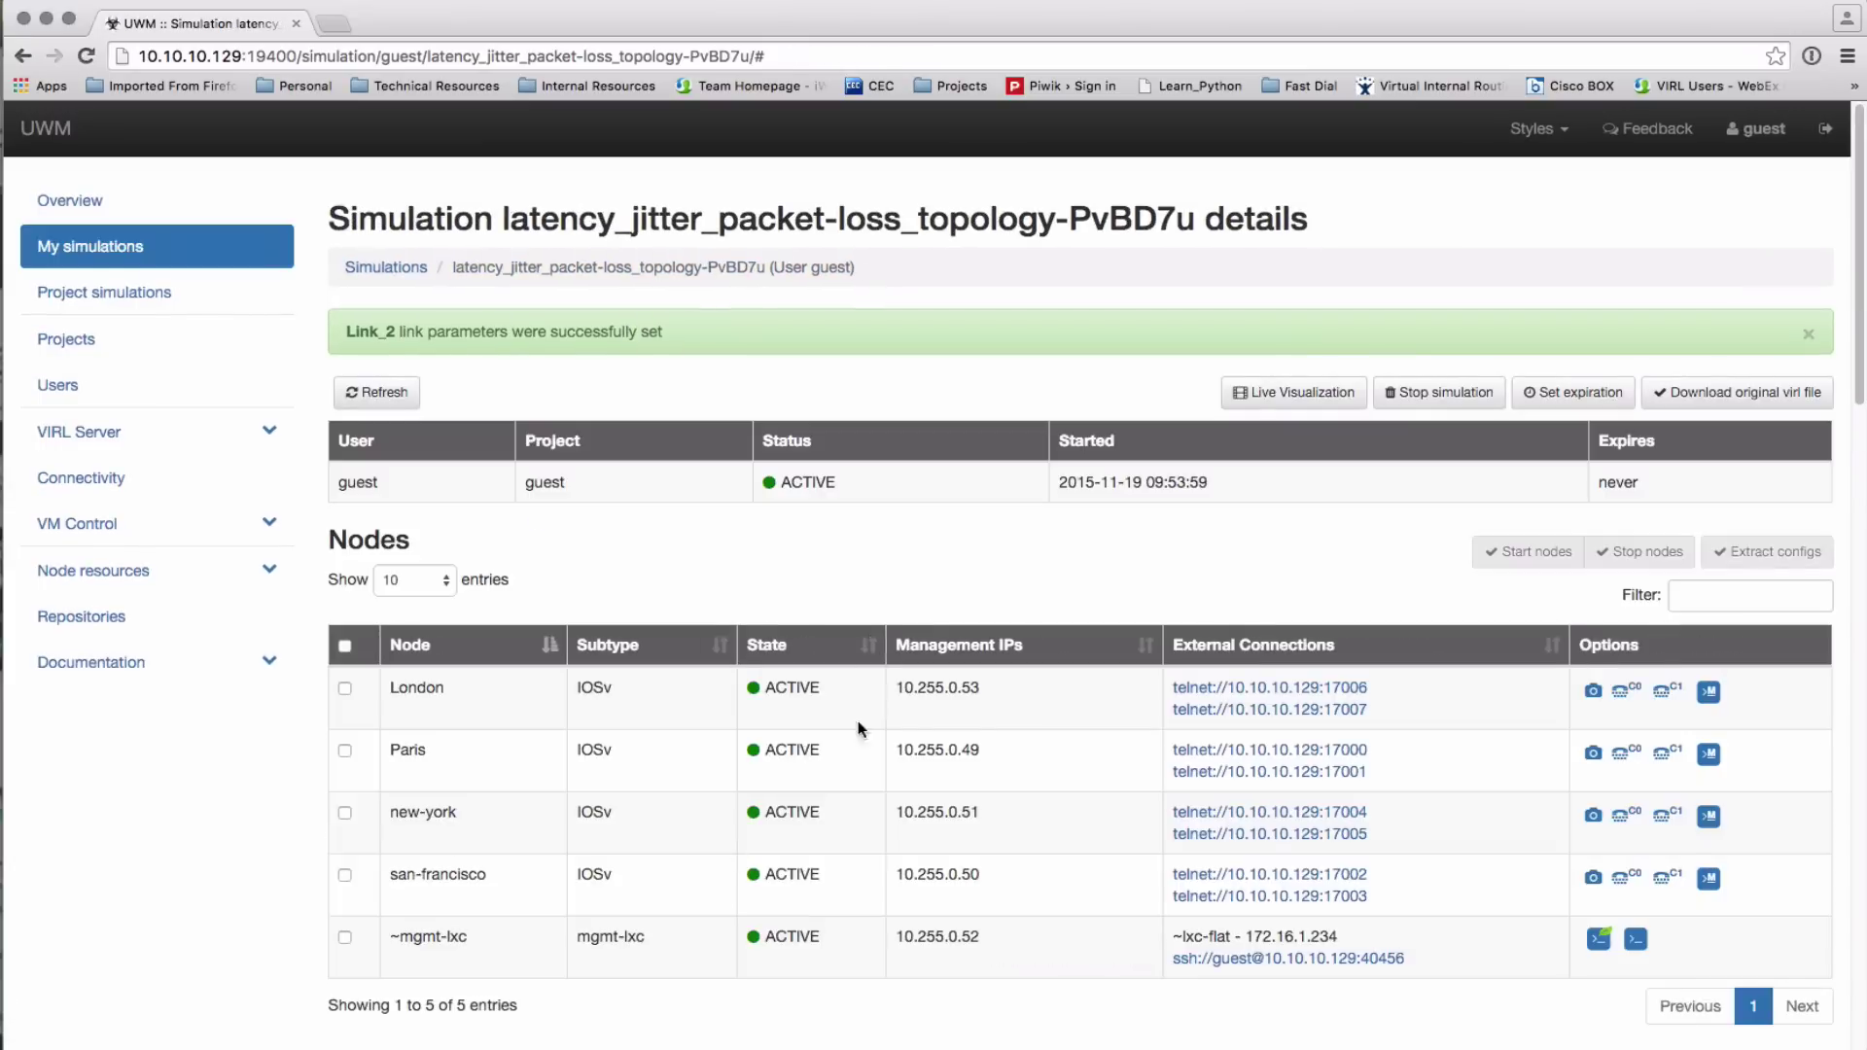
# Apply 30 percent packet loss to Link_5 (san-francisco–London)
pyautogui.scroll(-7, 804, 634)
pyautogui.scroll(-9, 804, 634)
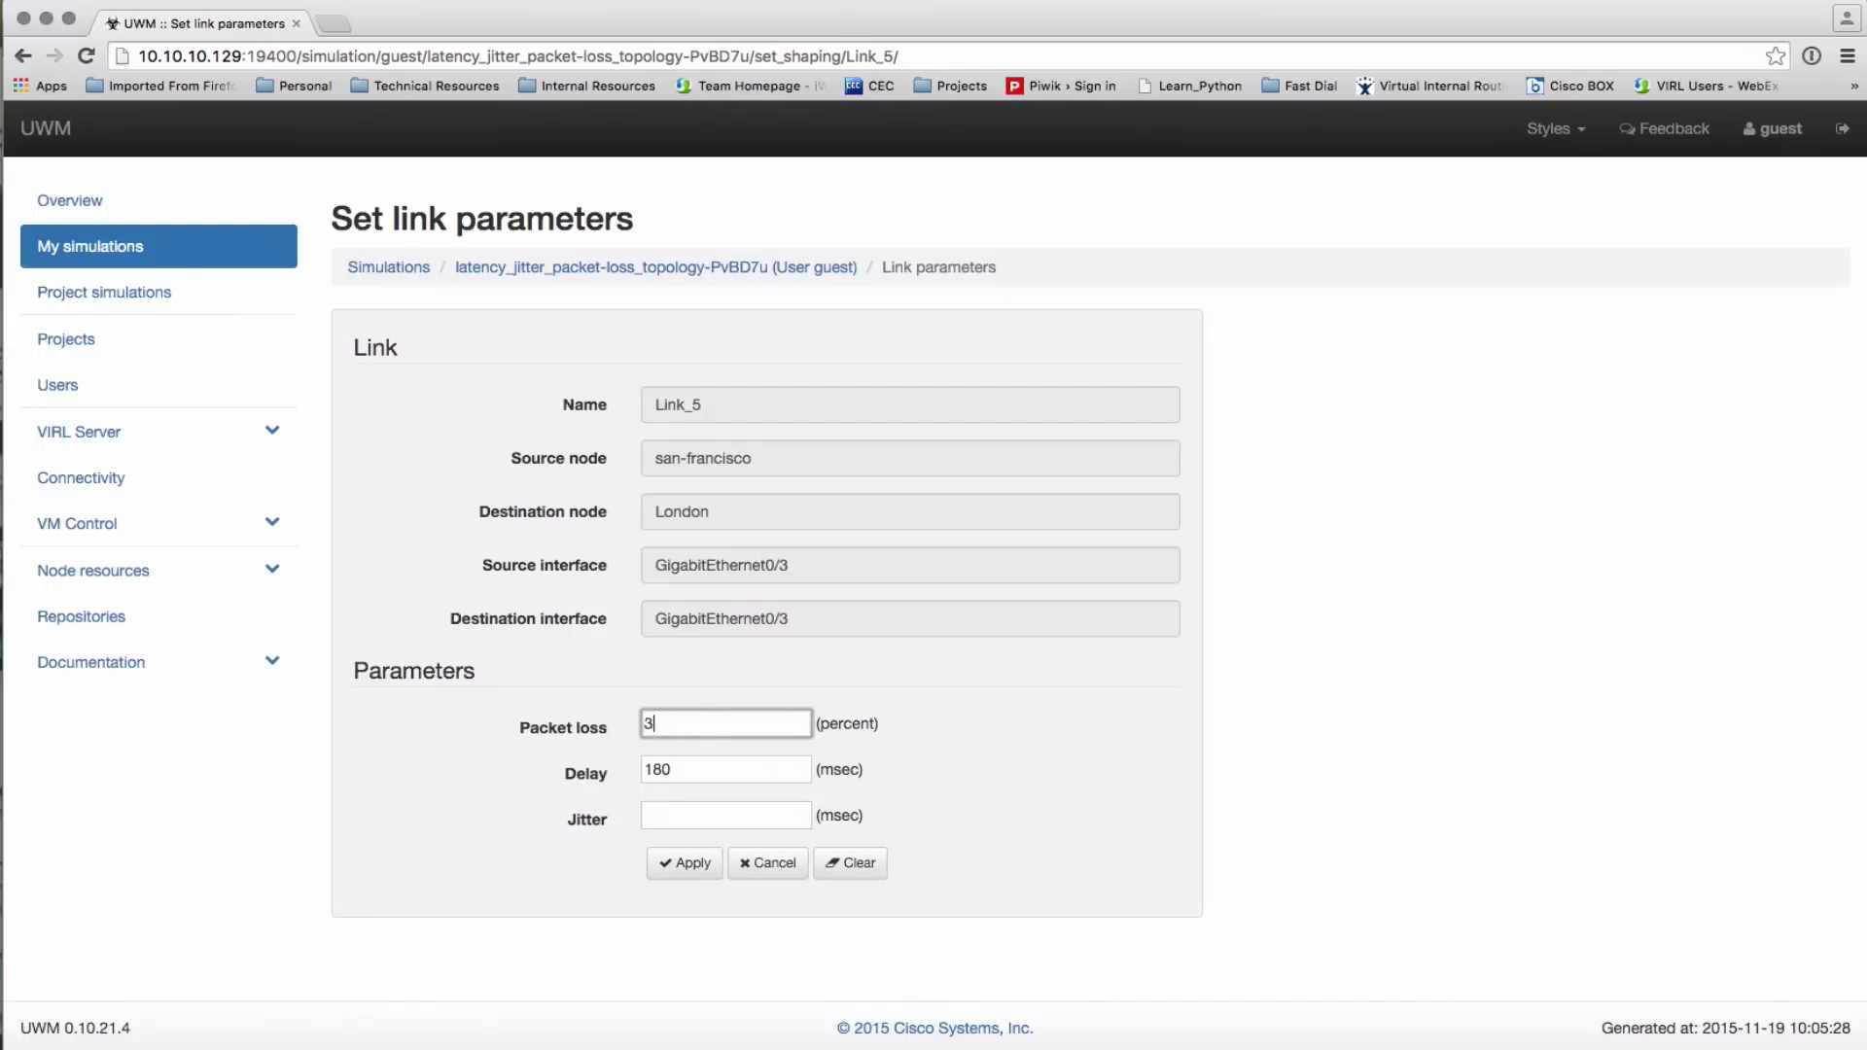
pyautogui.click(686, 869)
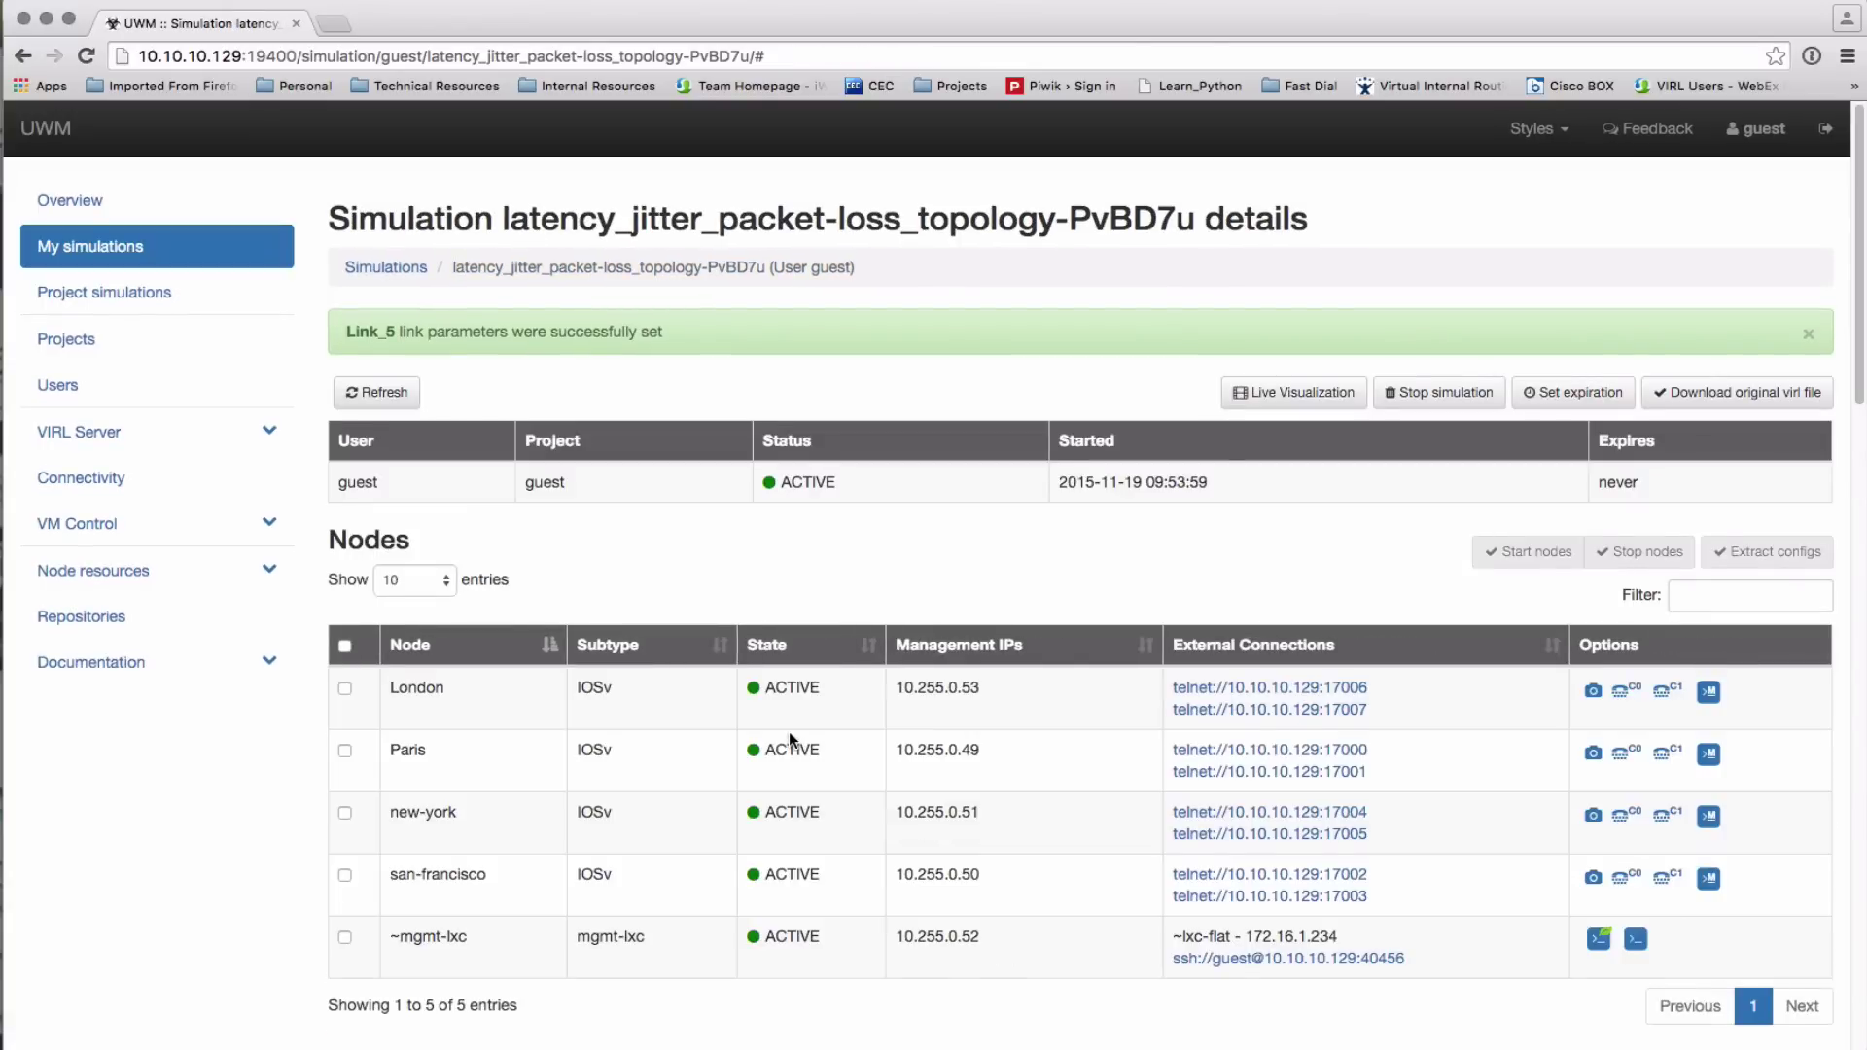
pyautogui.scroll(-5, 789, 738)
pyautogui.scroll(-10, 789, 731)
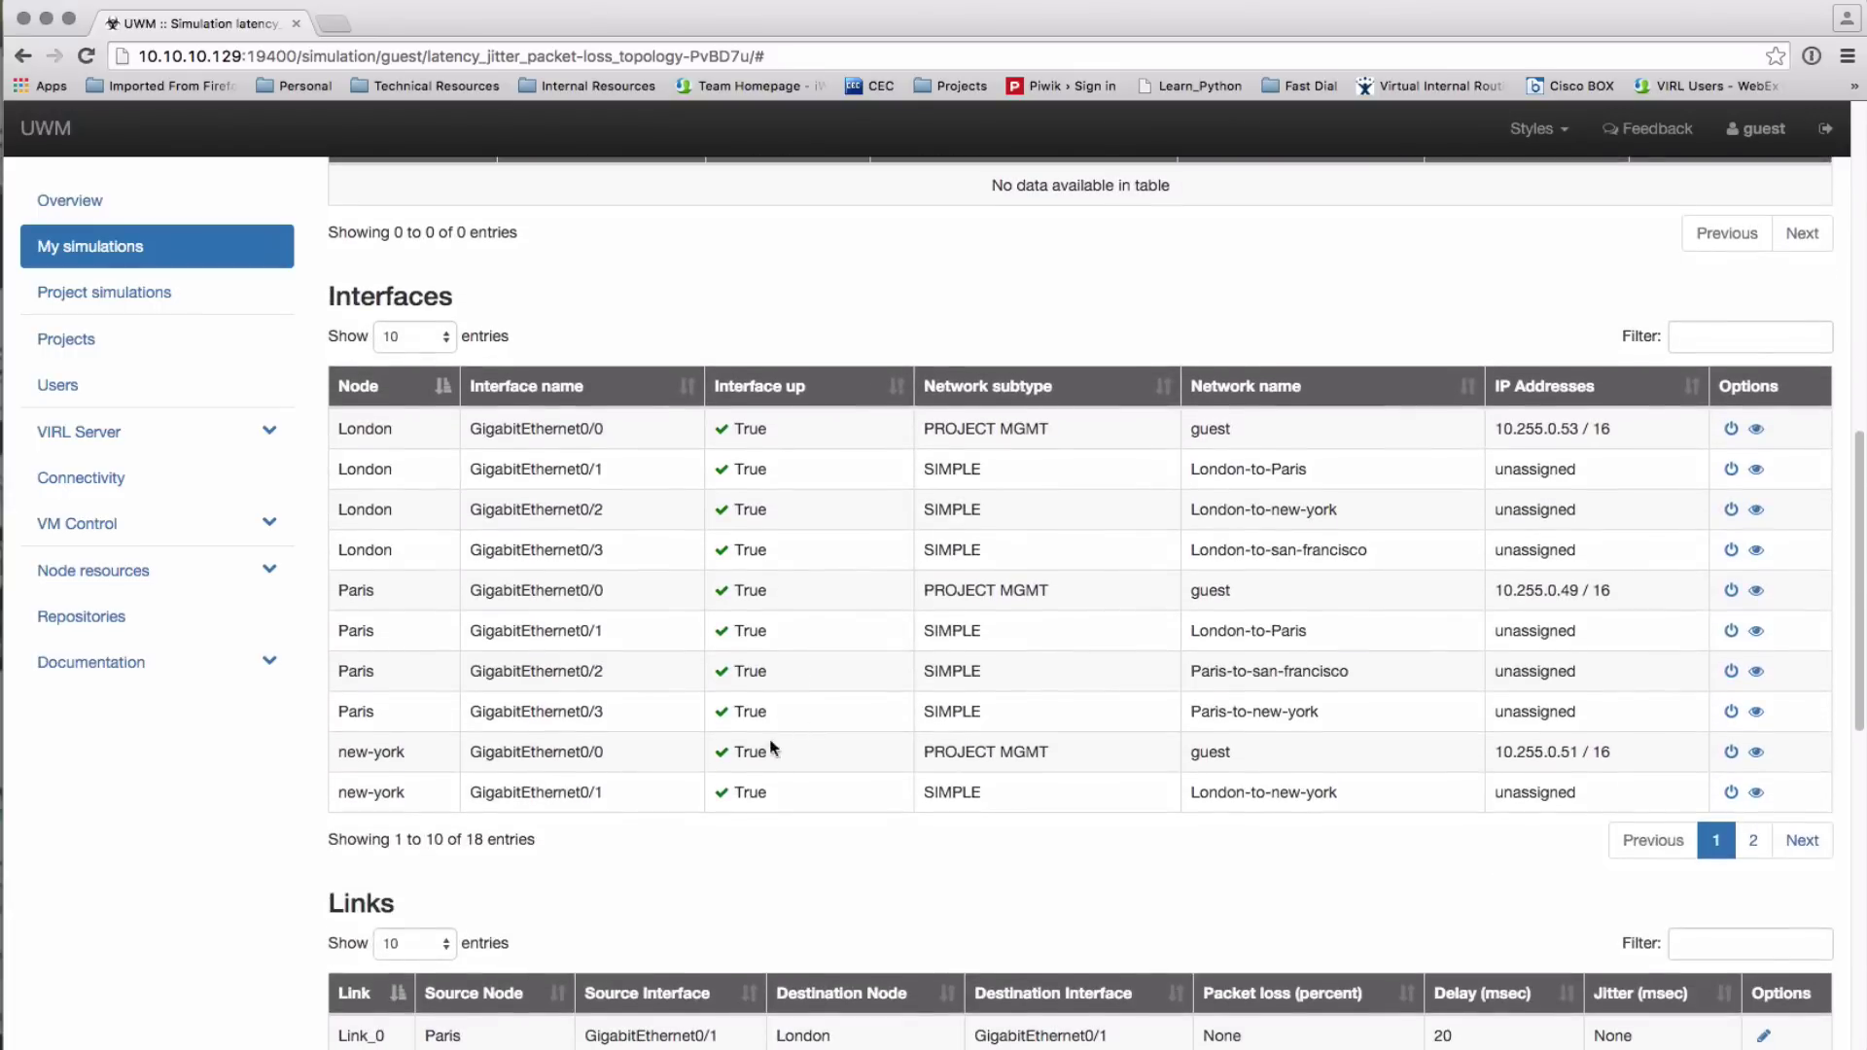
pyautogui.scroll(-1, 809, 762)
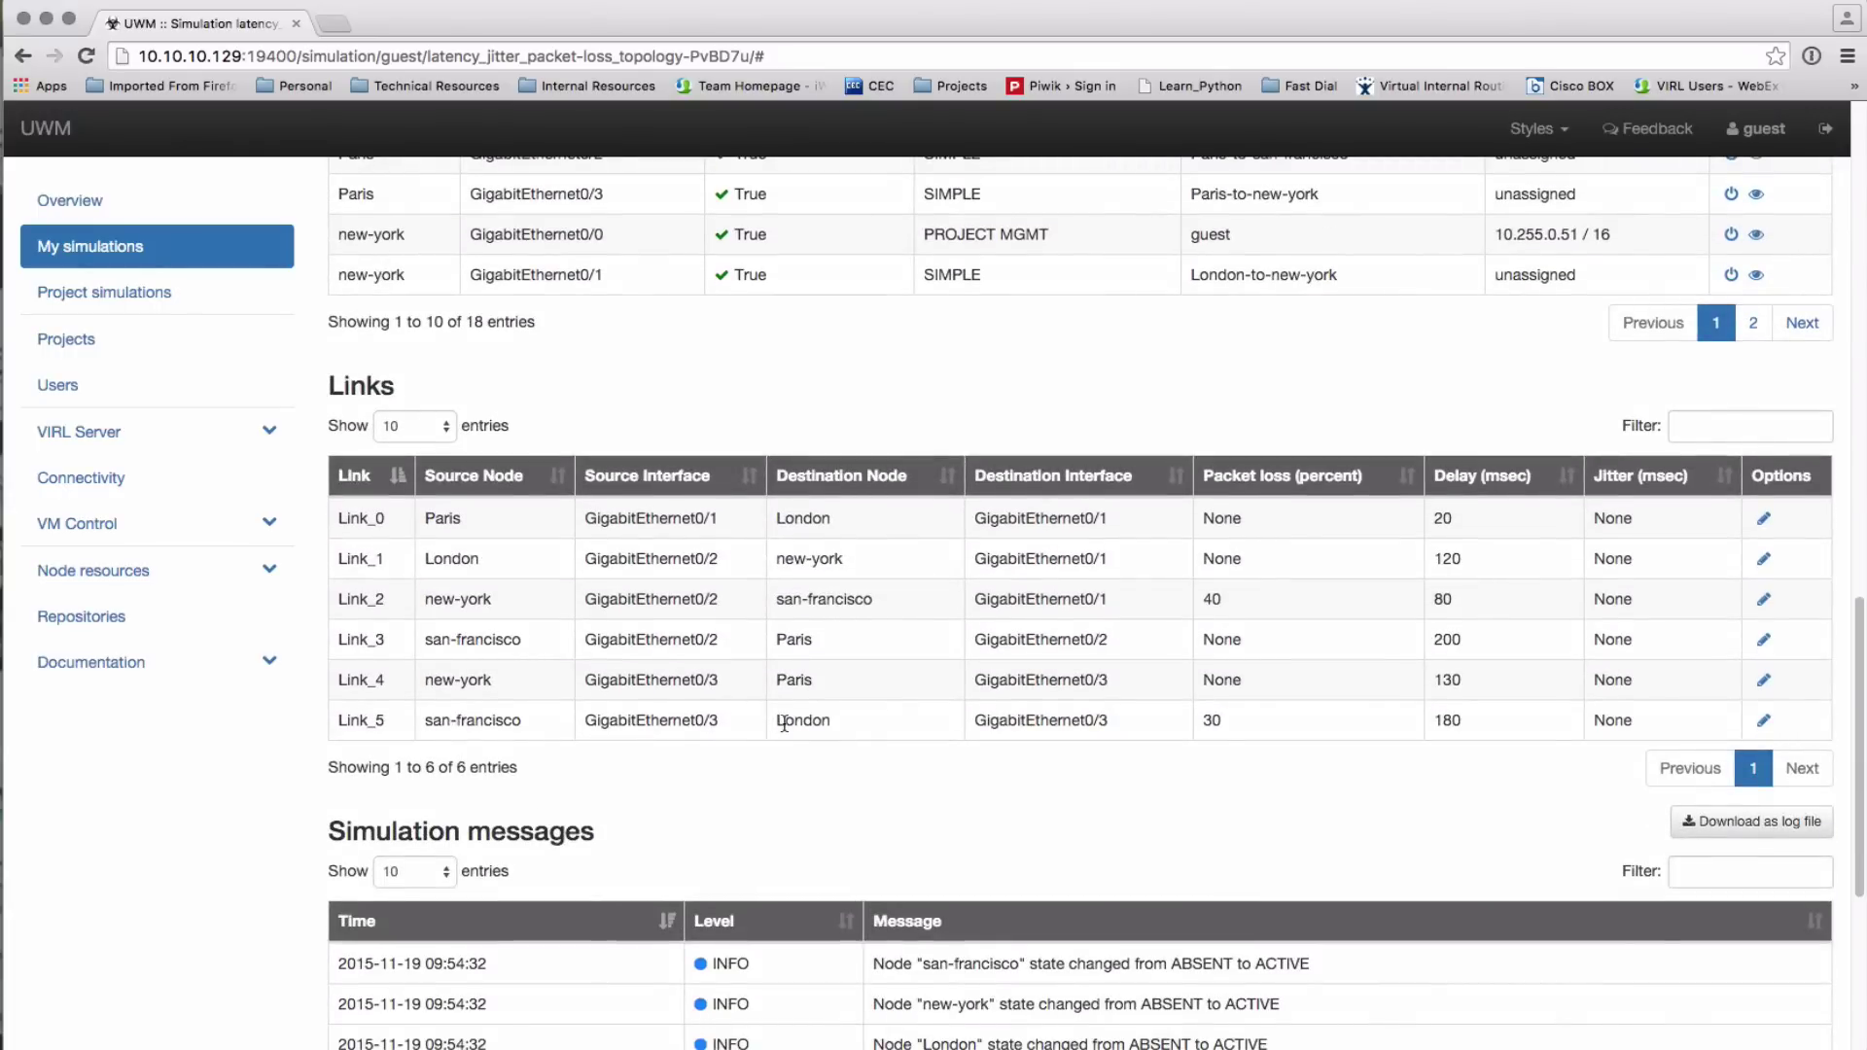
pyautogui.scroll(10, 1221, 633)
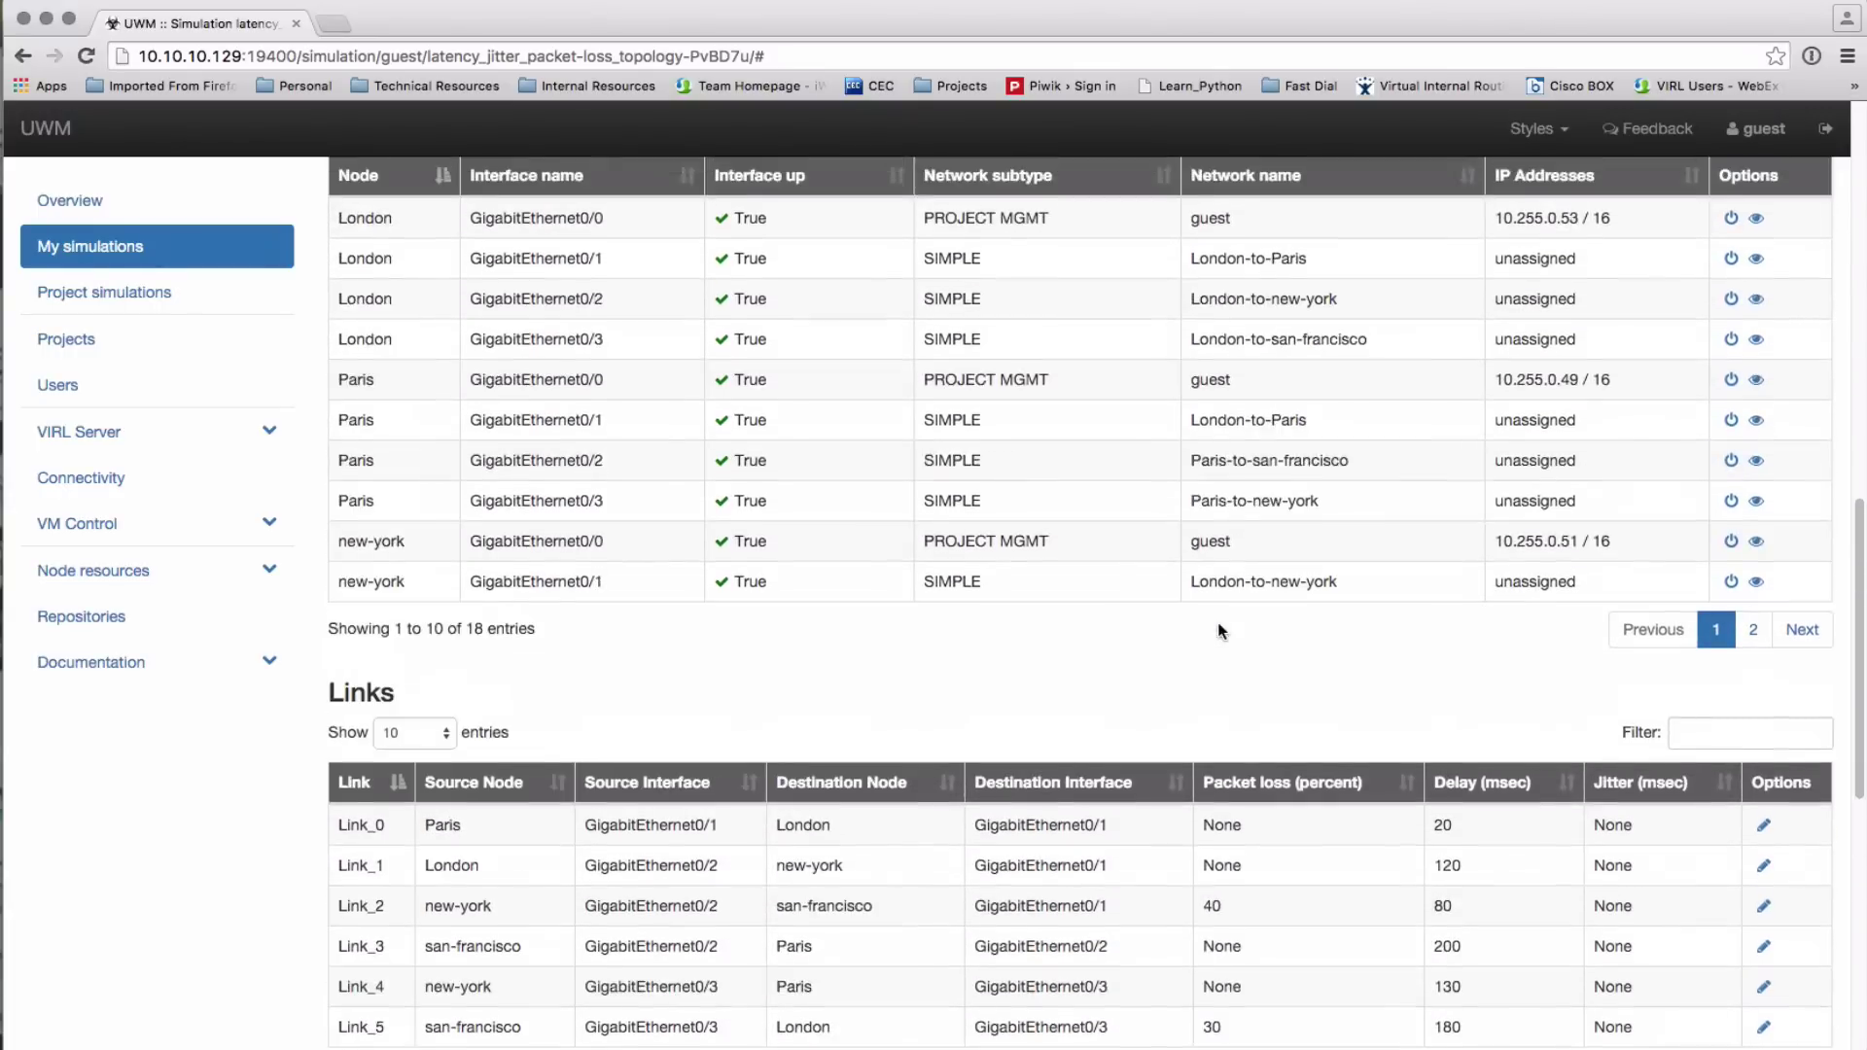
pyautogui.scroll(15, 1221, 629)
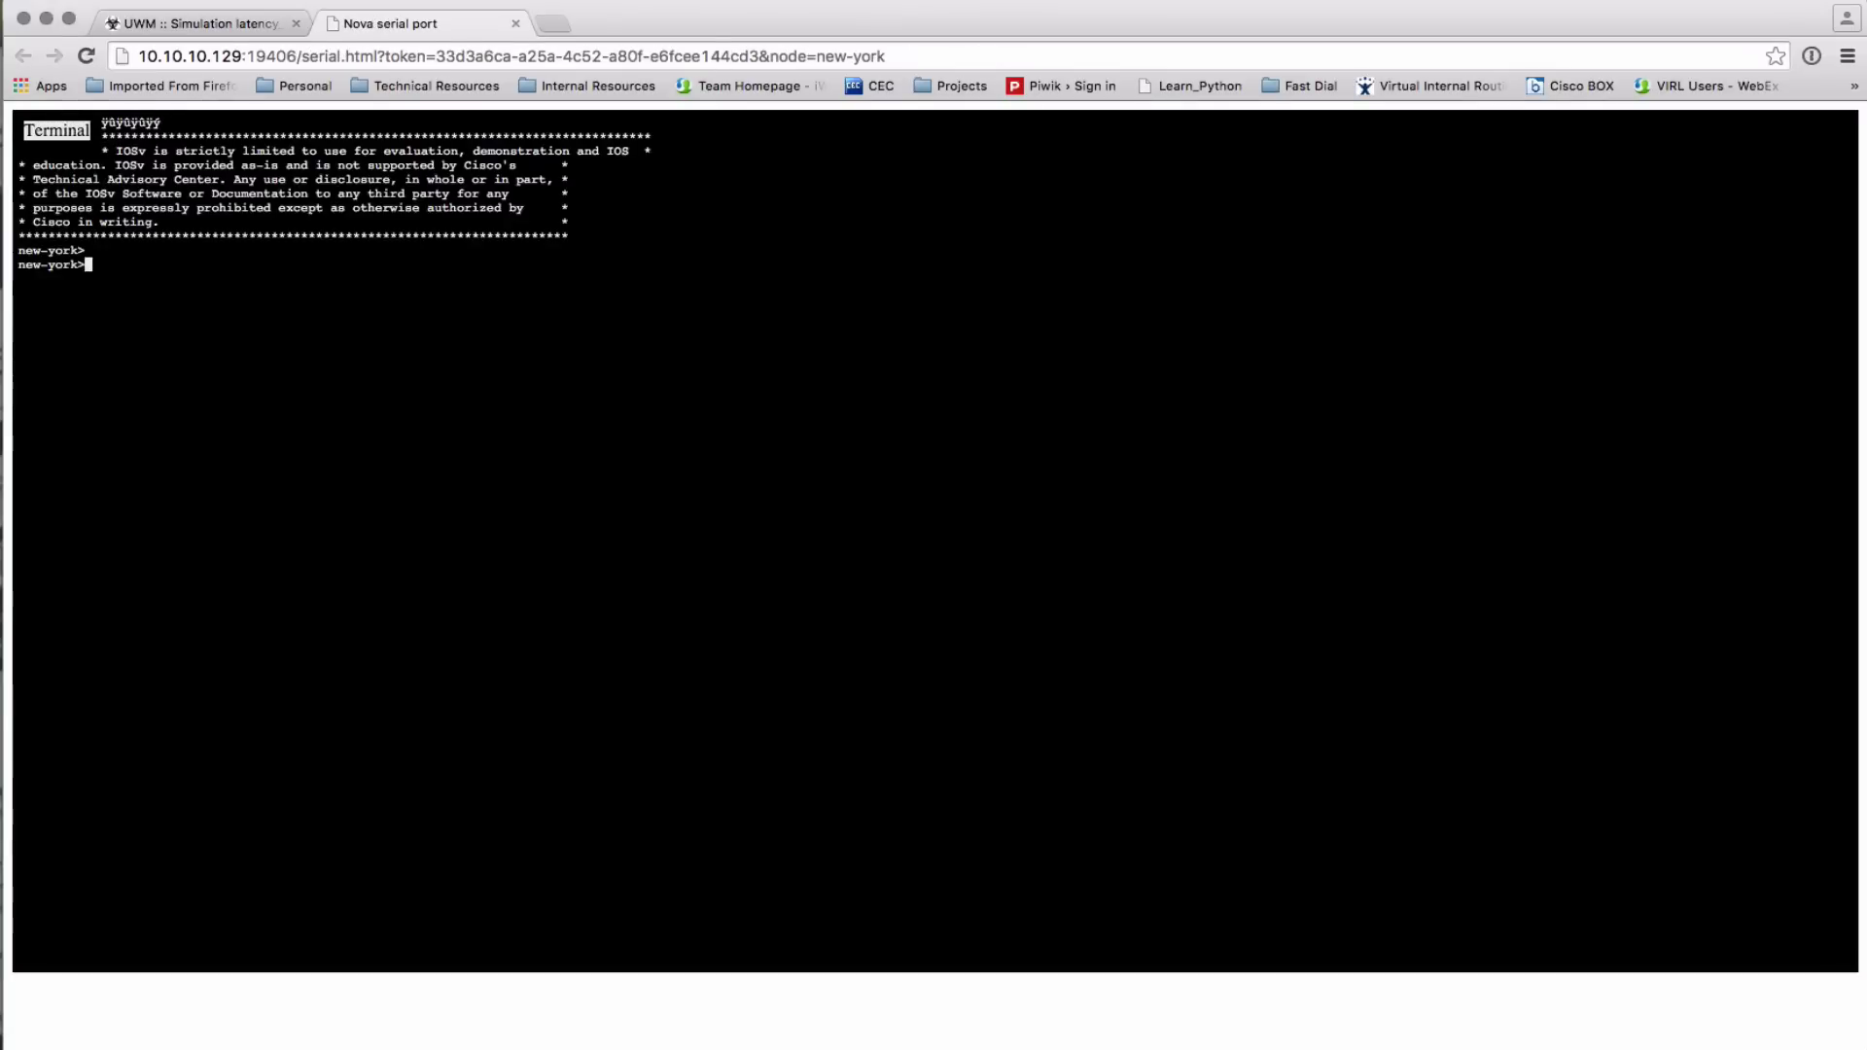
# Enter enable mode on new-york's serial console and display its full routing table
pyautogui.write('en')
pyautogui.press('Return')
pyautogui.press('Return')
pyautogui.write('show ip route')
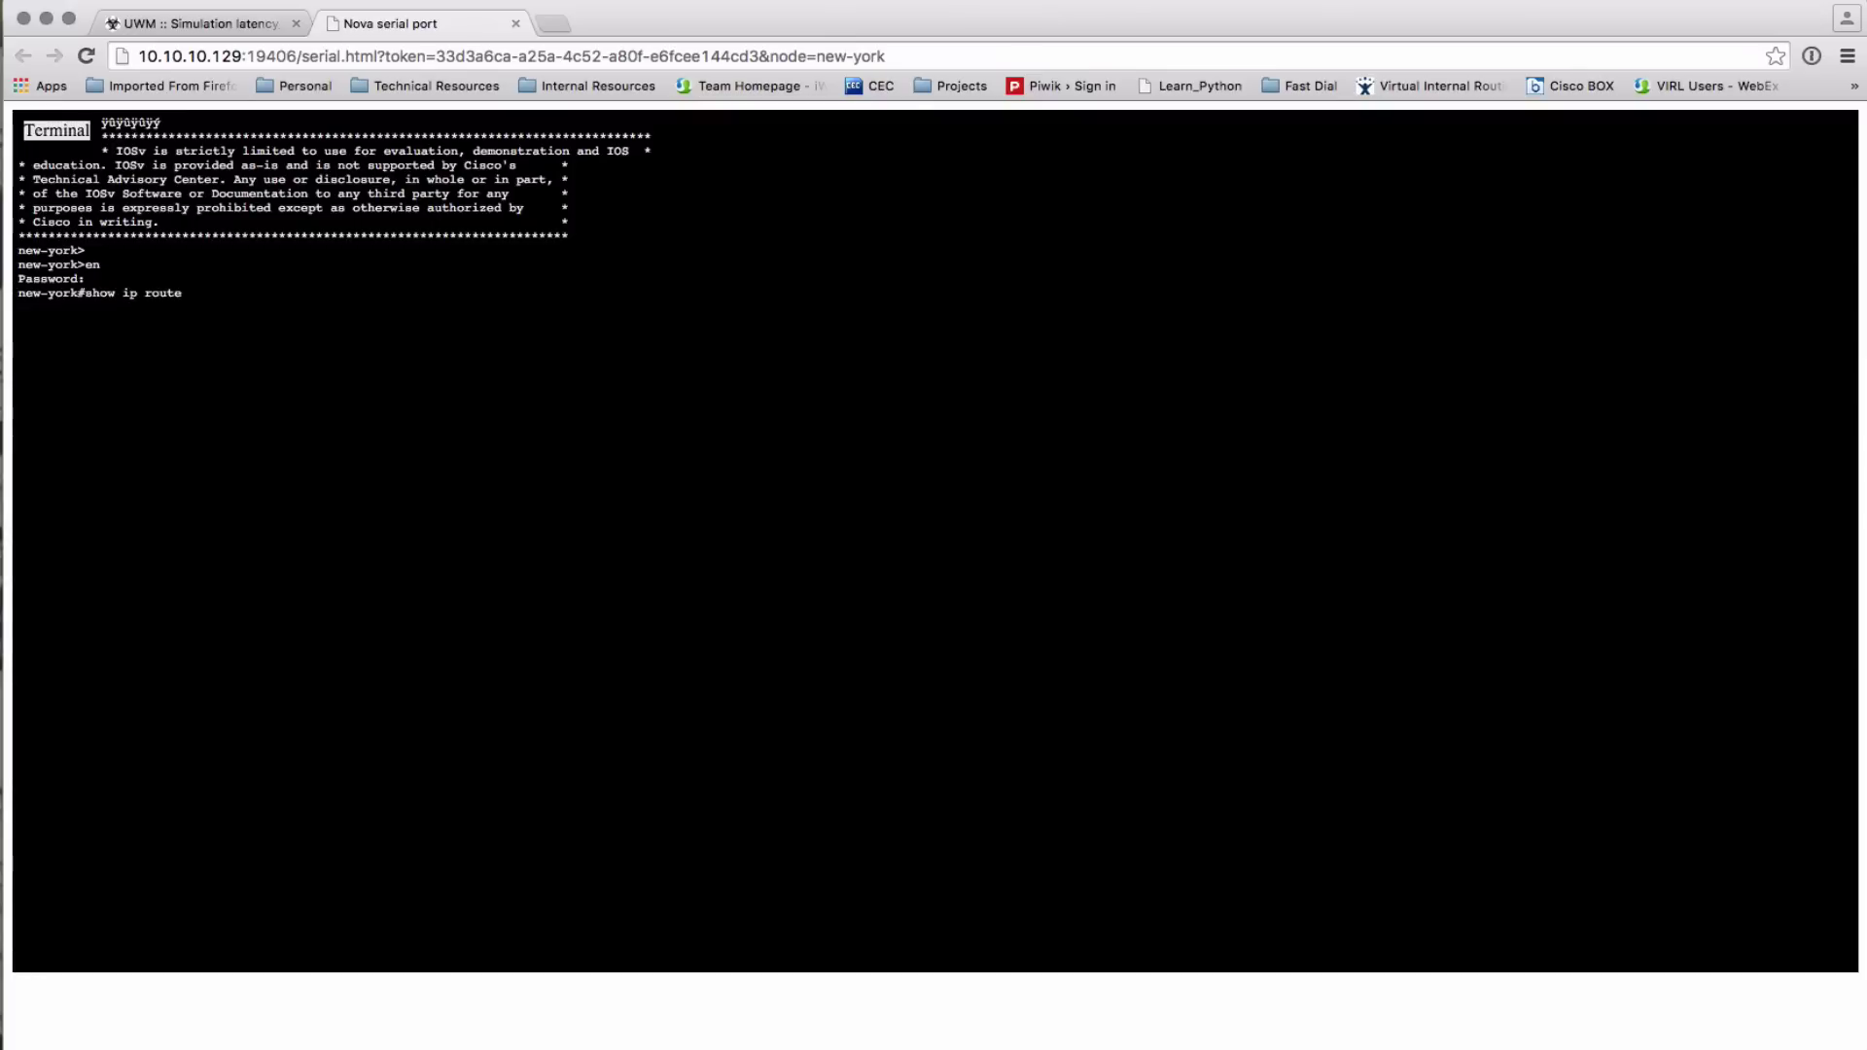
pyautogui.press('Return')
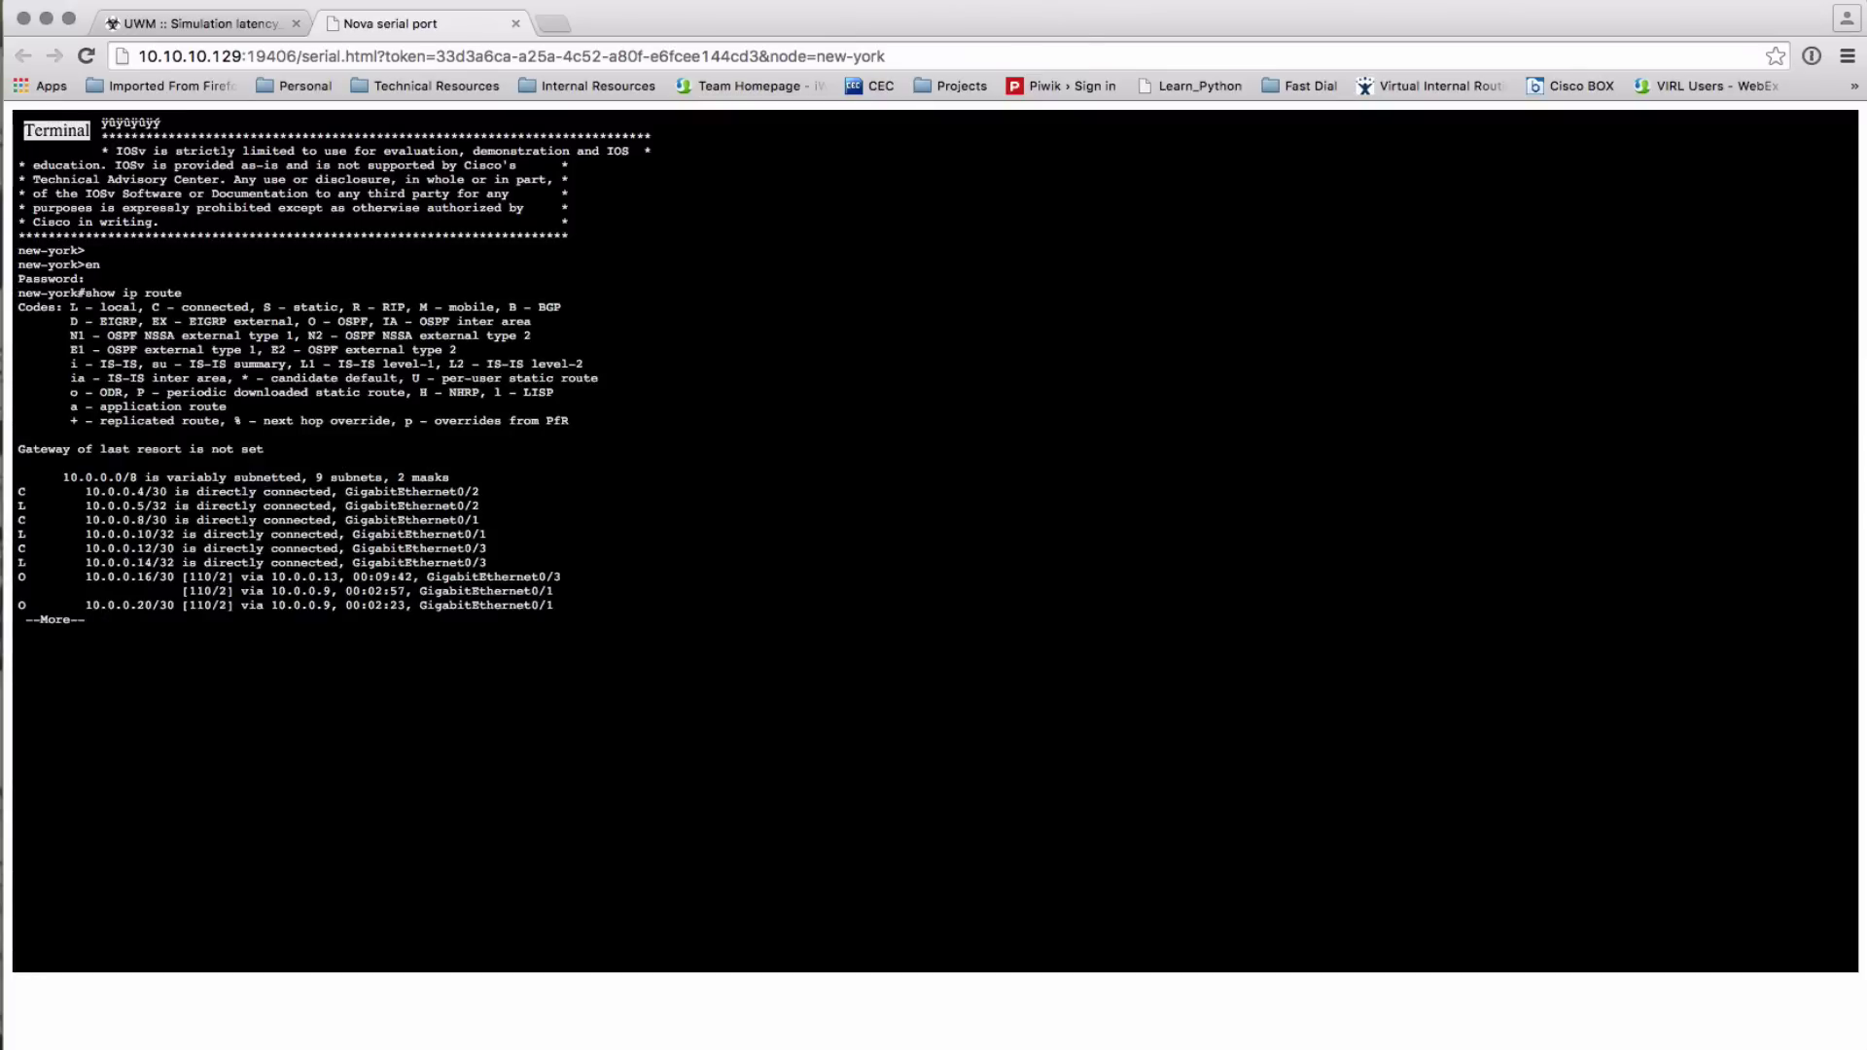
pyautogui.press('super+equal')
pyautogui.press('super+equal')
pyautogui.press('space')
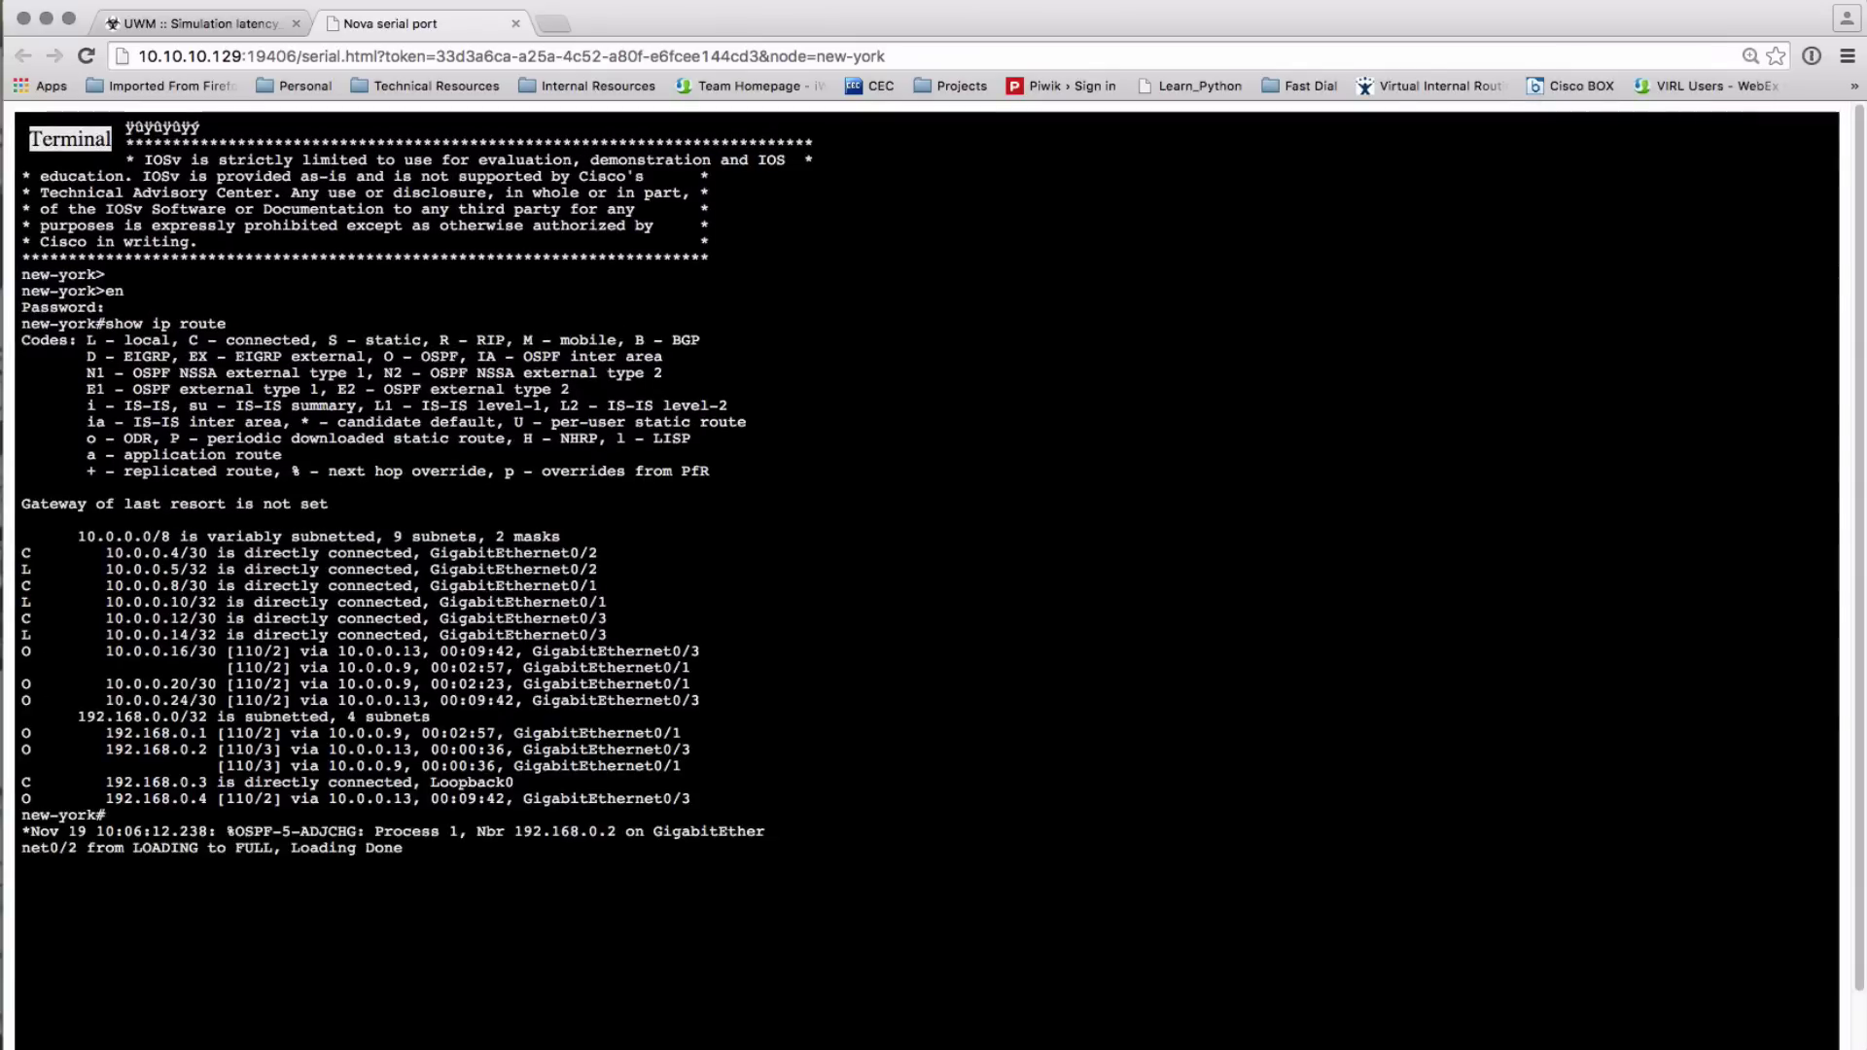
# Ping 192.168.0.2 from new-york (40 percent success), then return to UWM's Links table
pyautogui.press('Return')
pyautogui.write('ping')
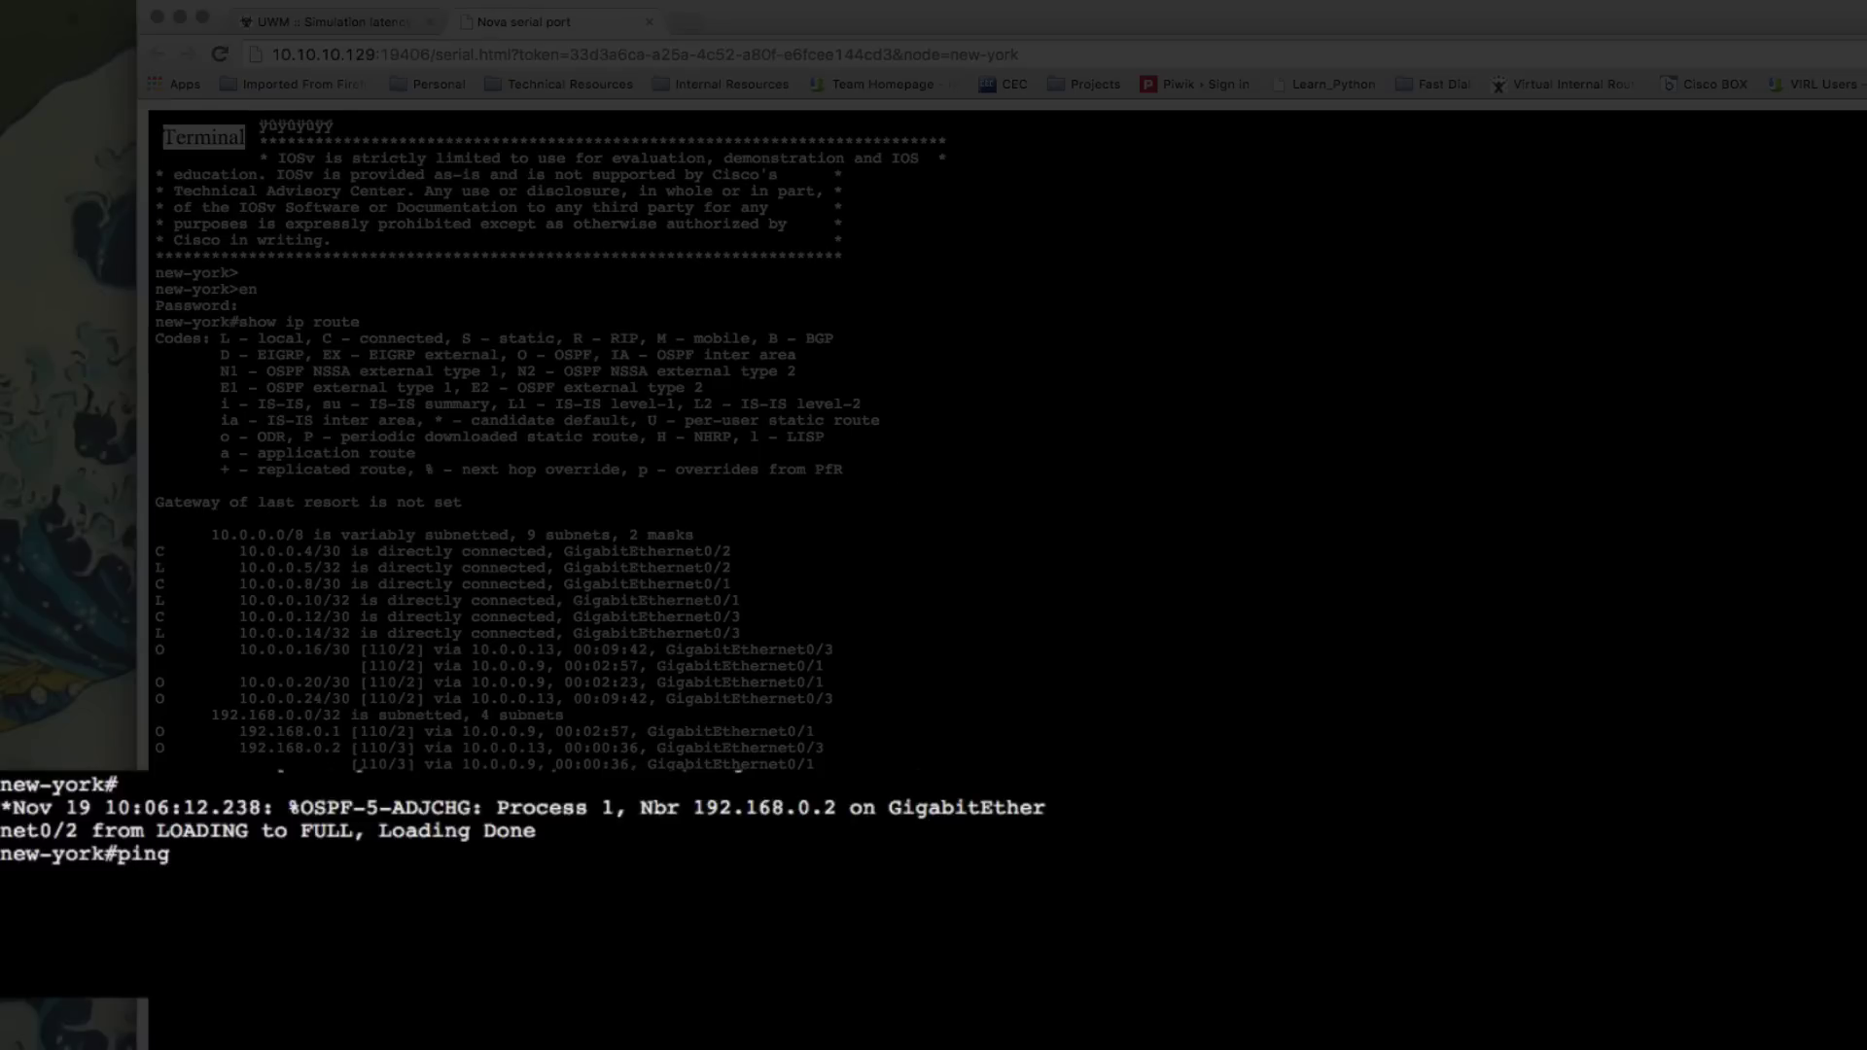
pyautogui.write(' 192.168.0.2')
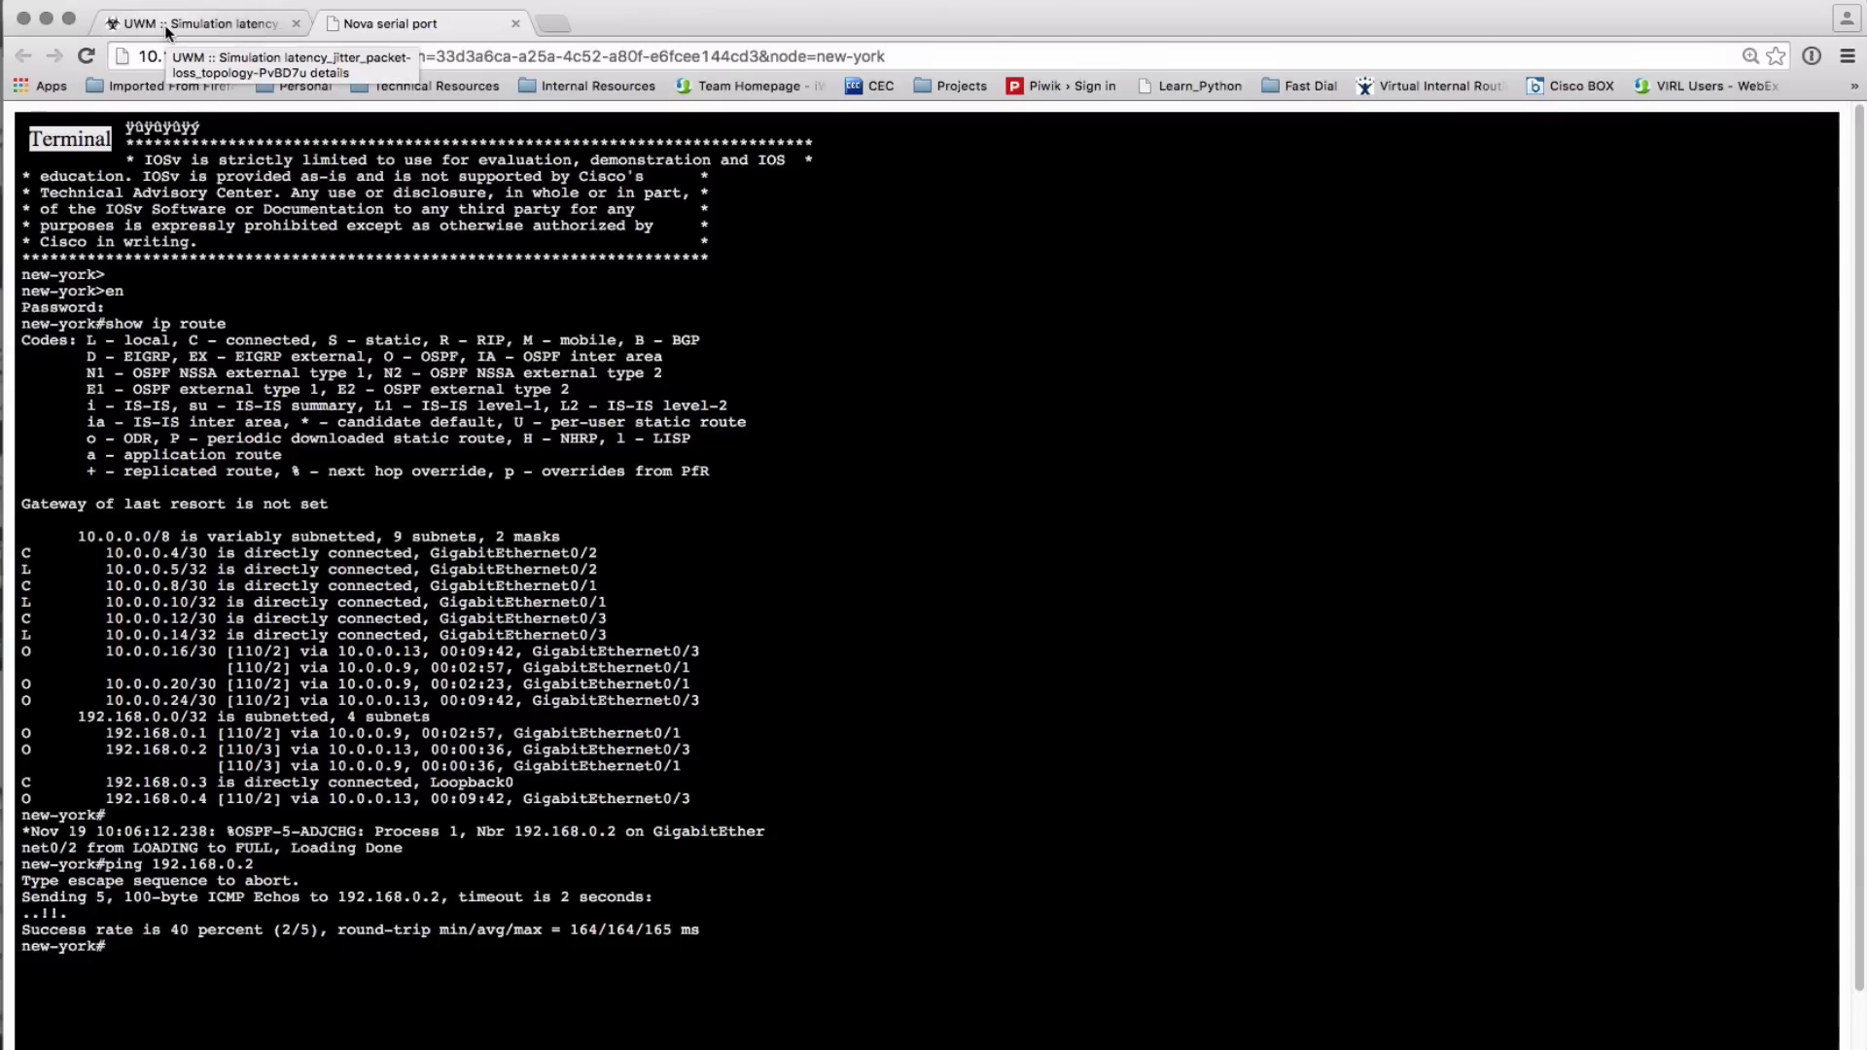
pyautogui.click(165, 29)
pyautogui.scroll(-10, 987, 637)
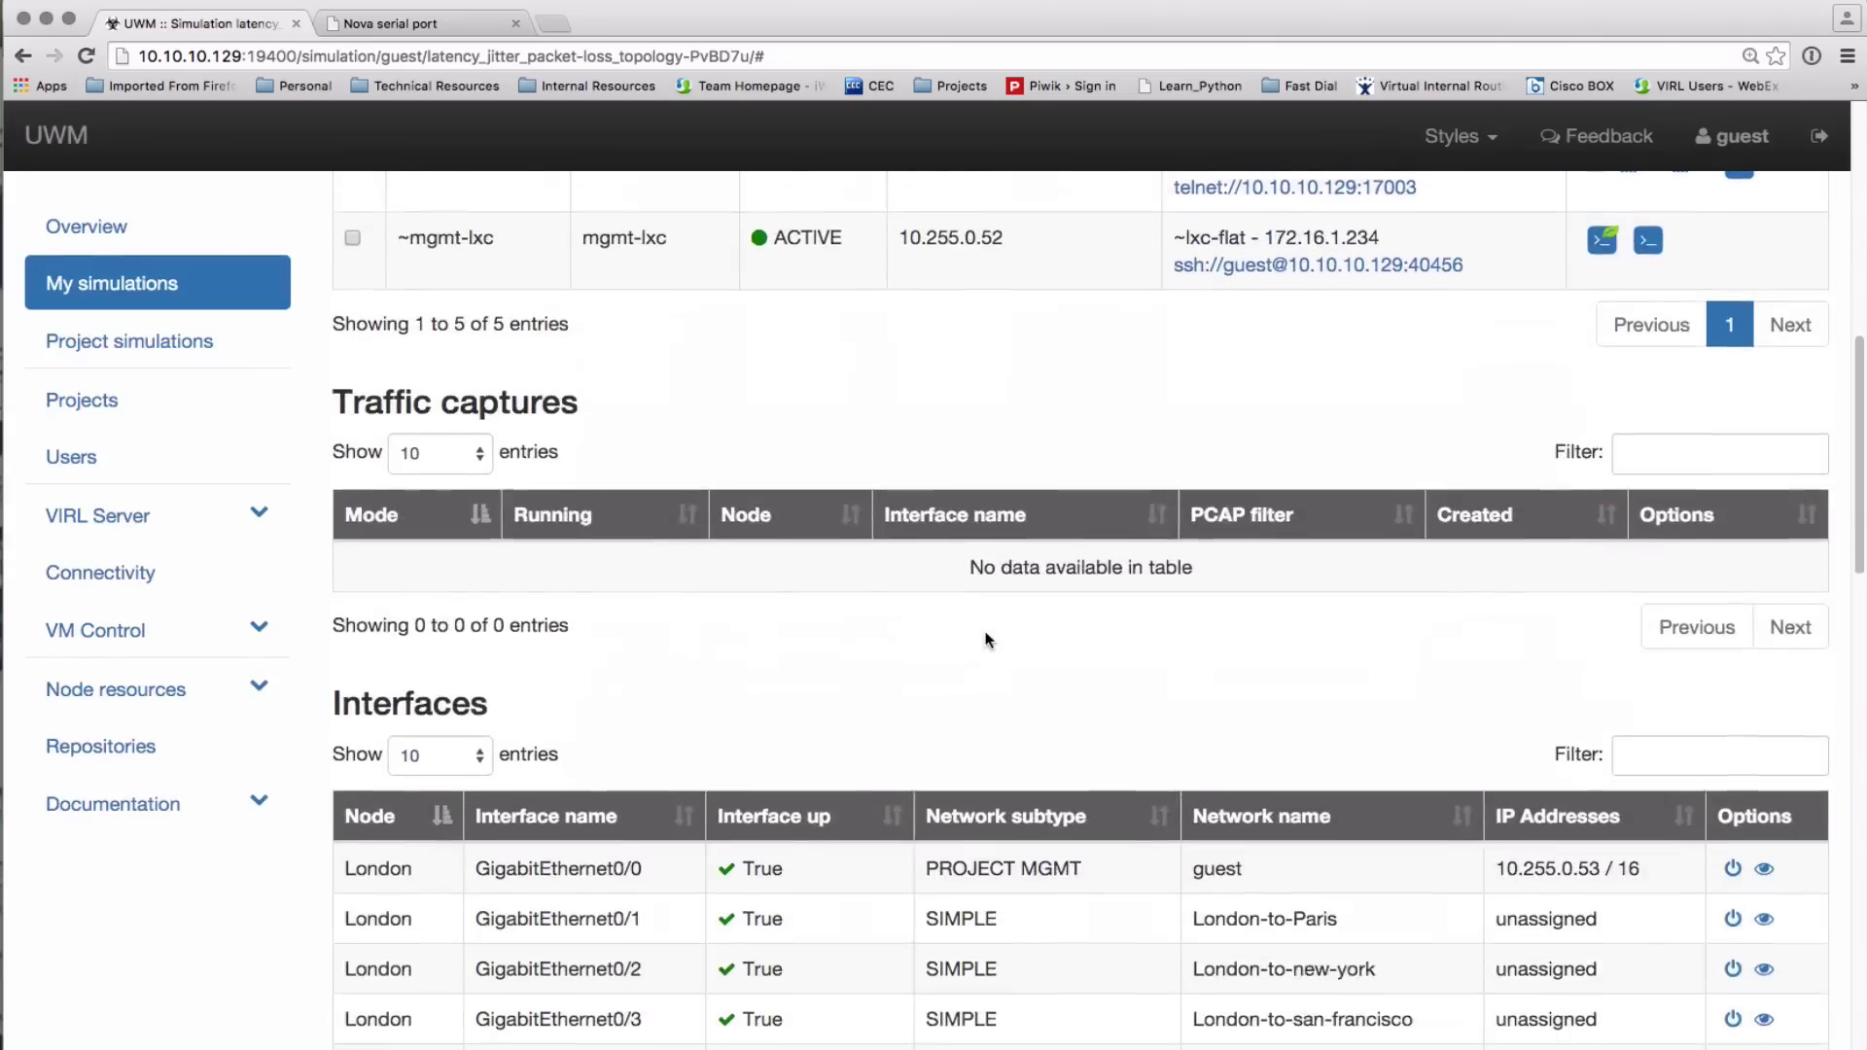
pyautogui.scroll(-8, 987, 637)
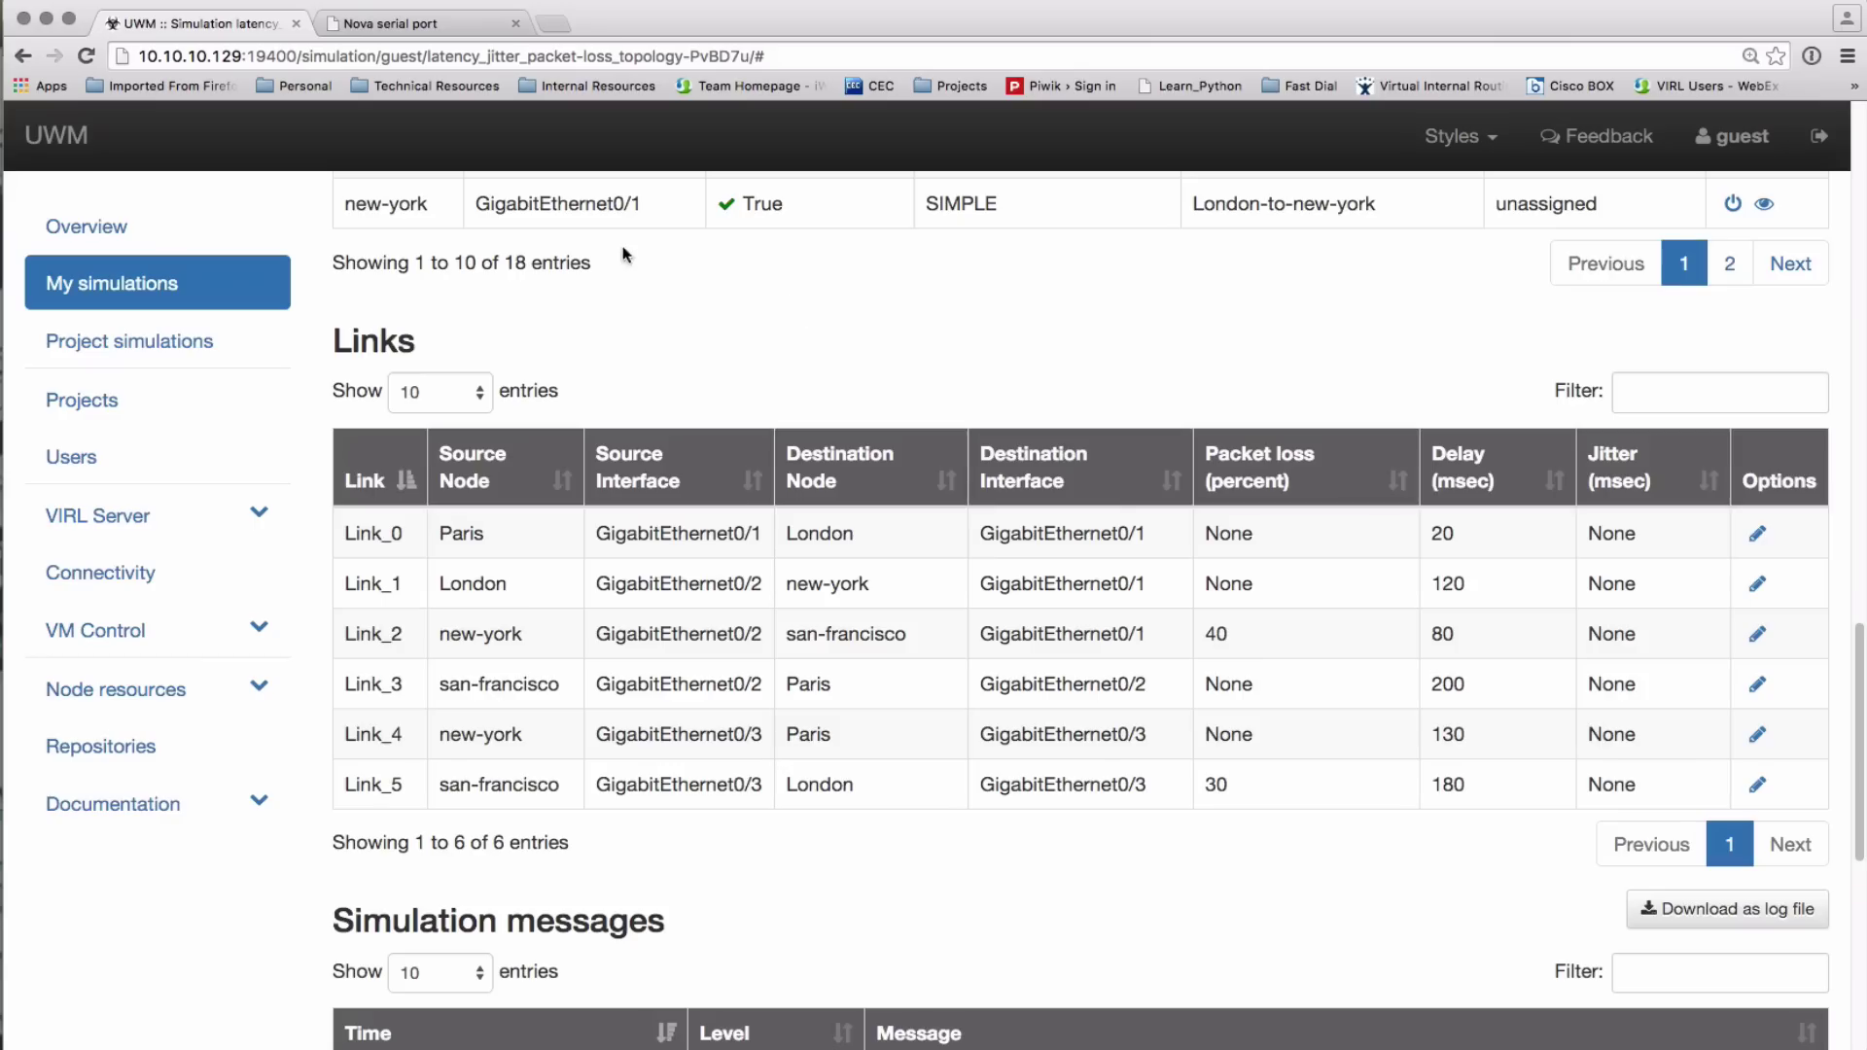
# Run an extended ping from new-york to 192.168.0.2 with repeat count 10 and default settings
pyautogui.click(357, 27)
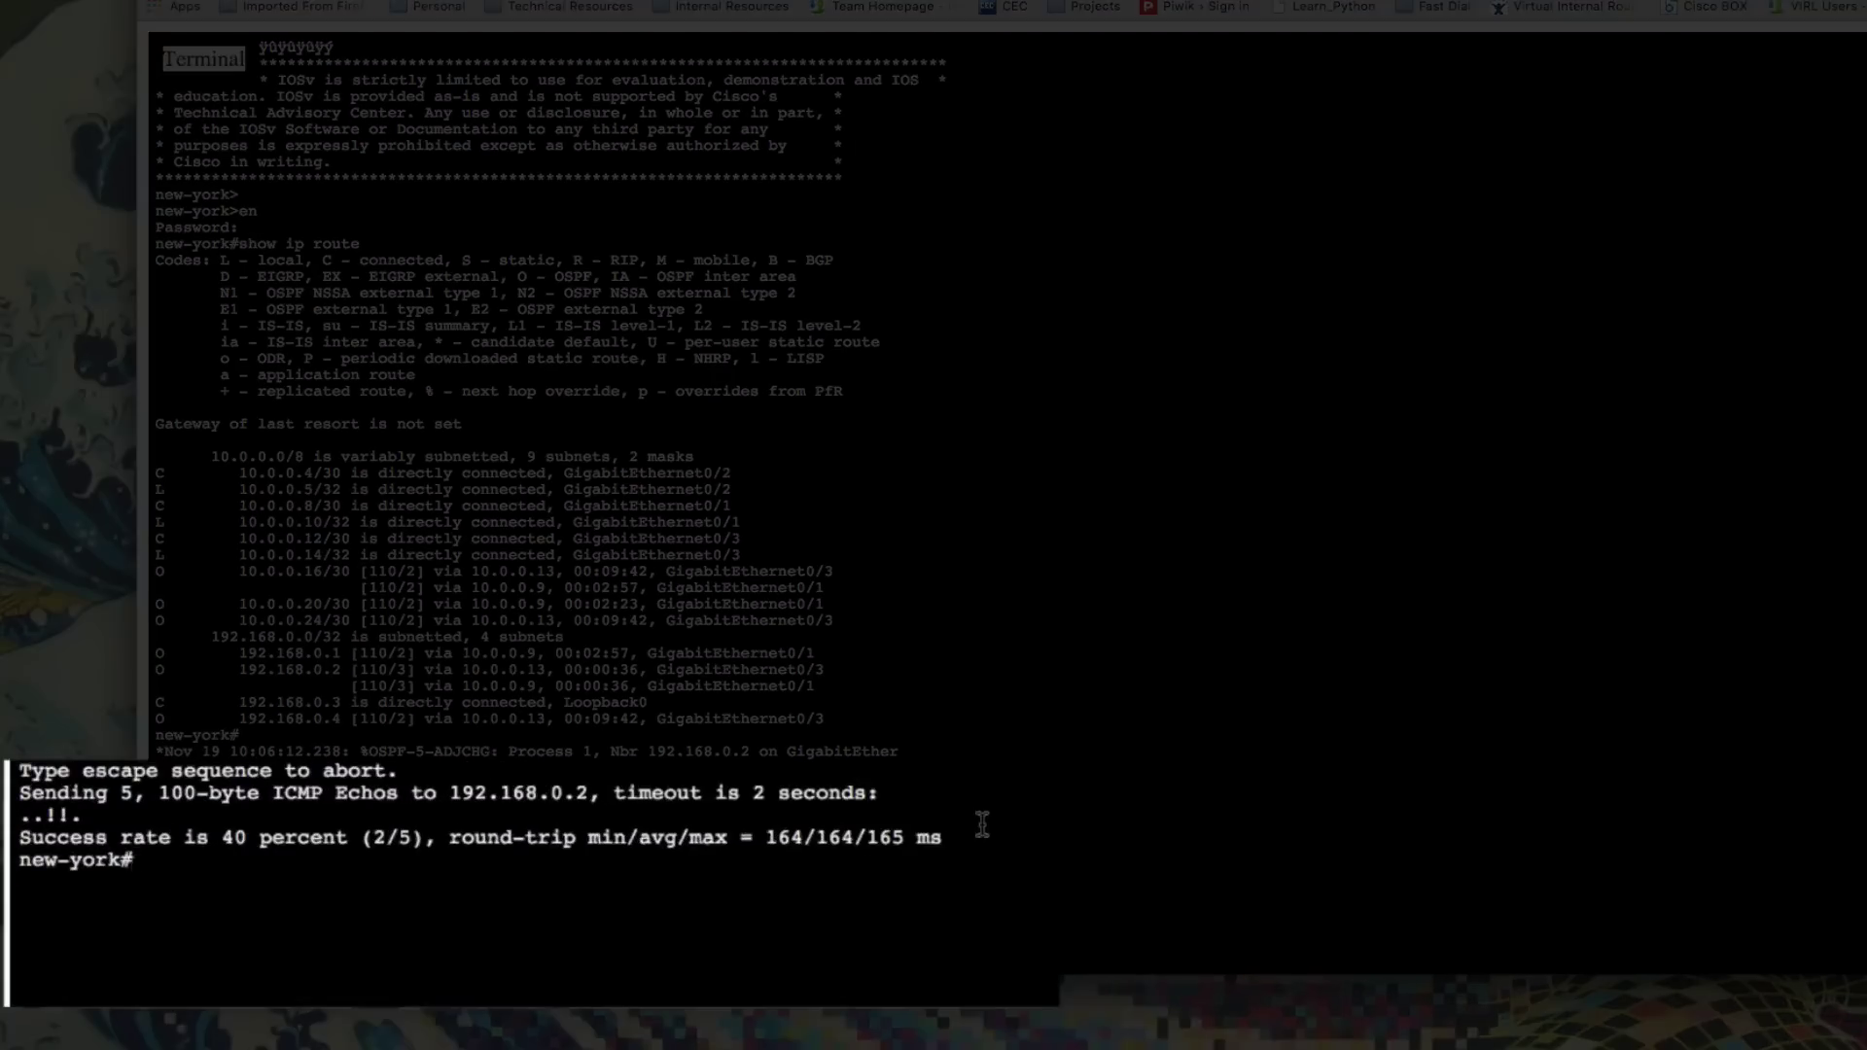
pyautogui.write('ping')
pyautogui.press('Return')
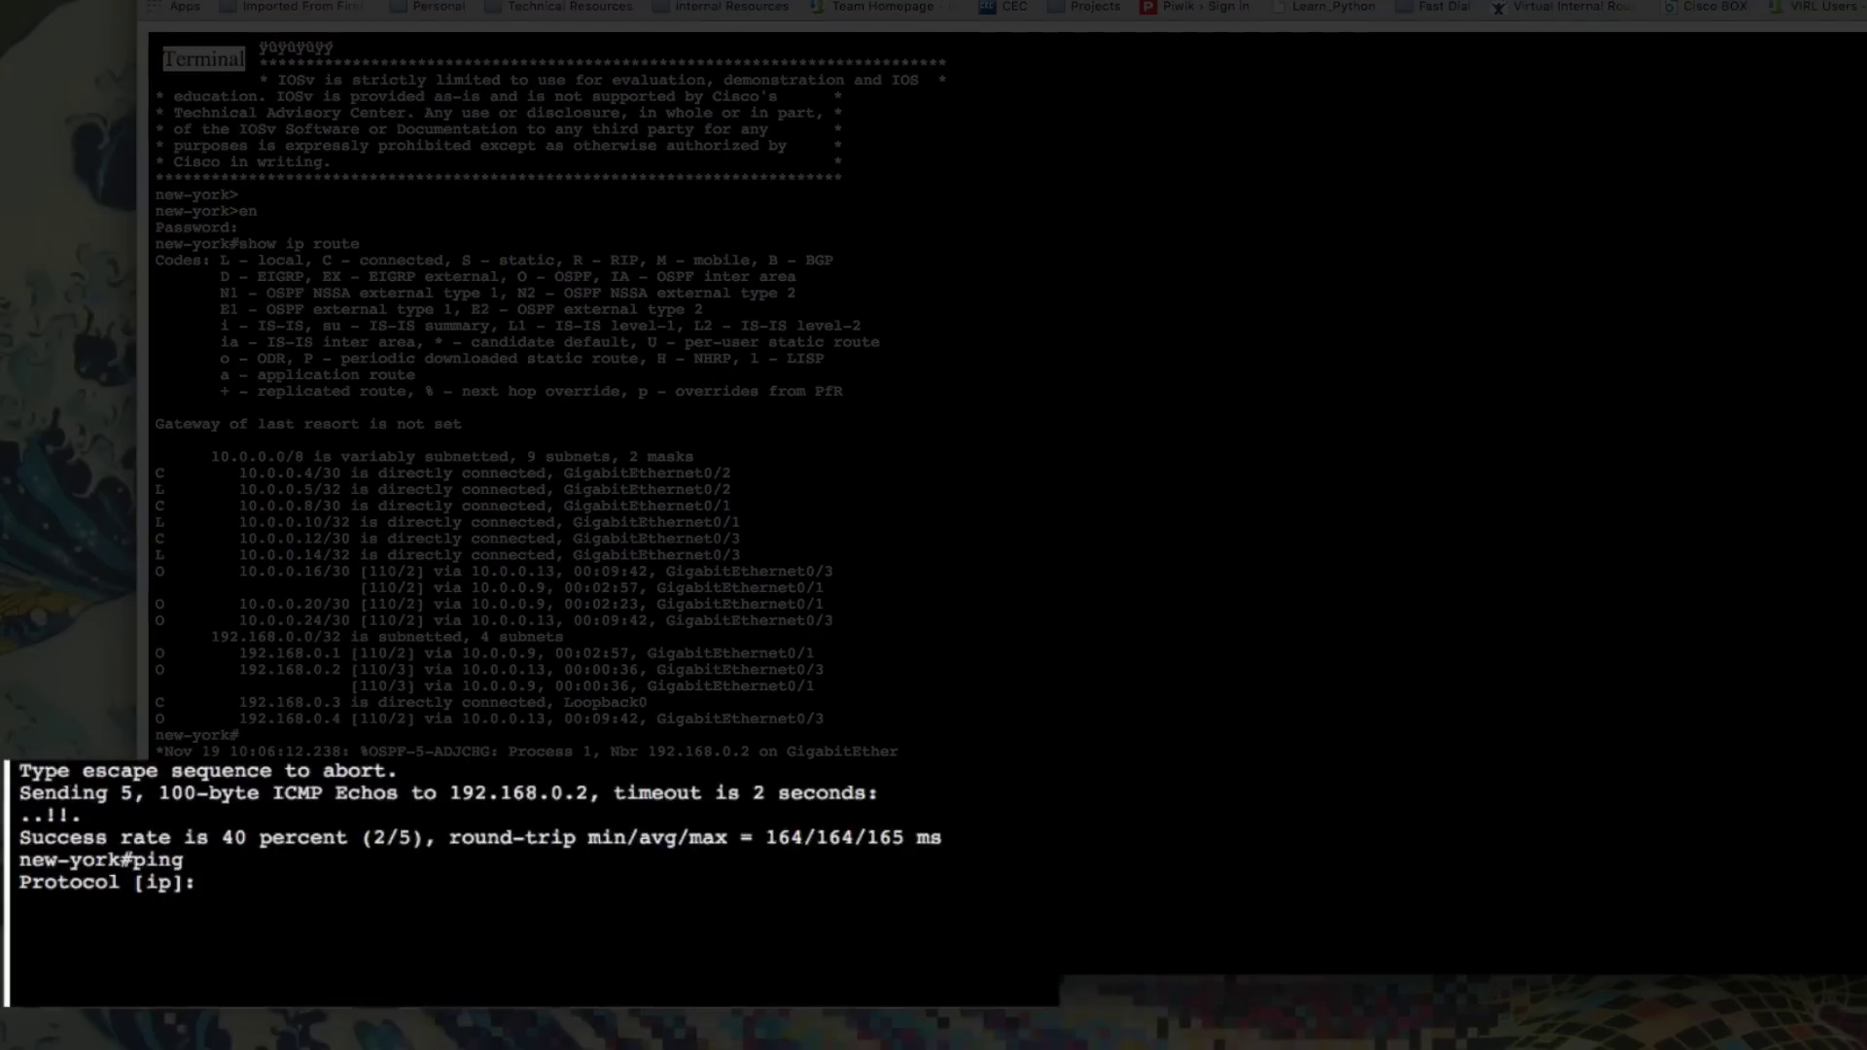
pyautogui.press('Return')
pyautogui.write('192.168.0')
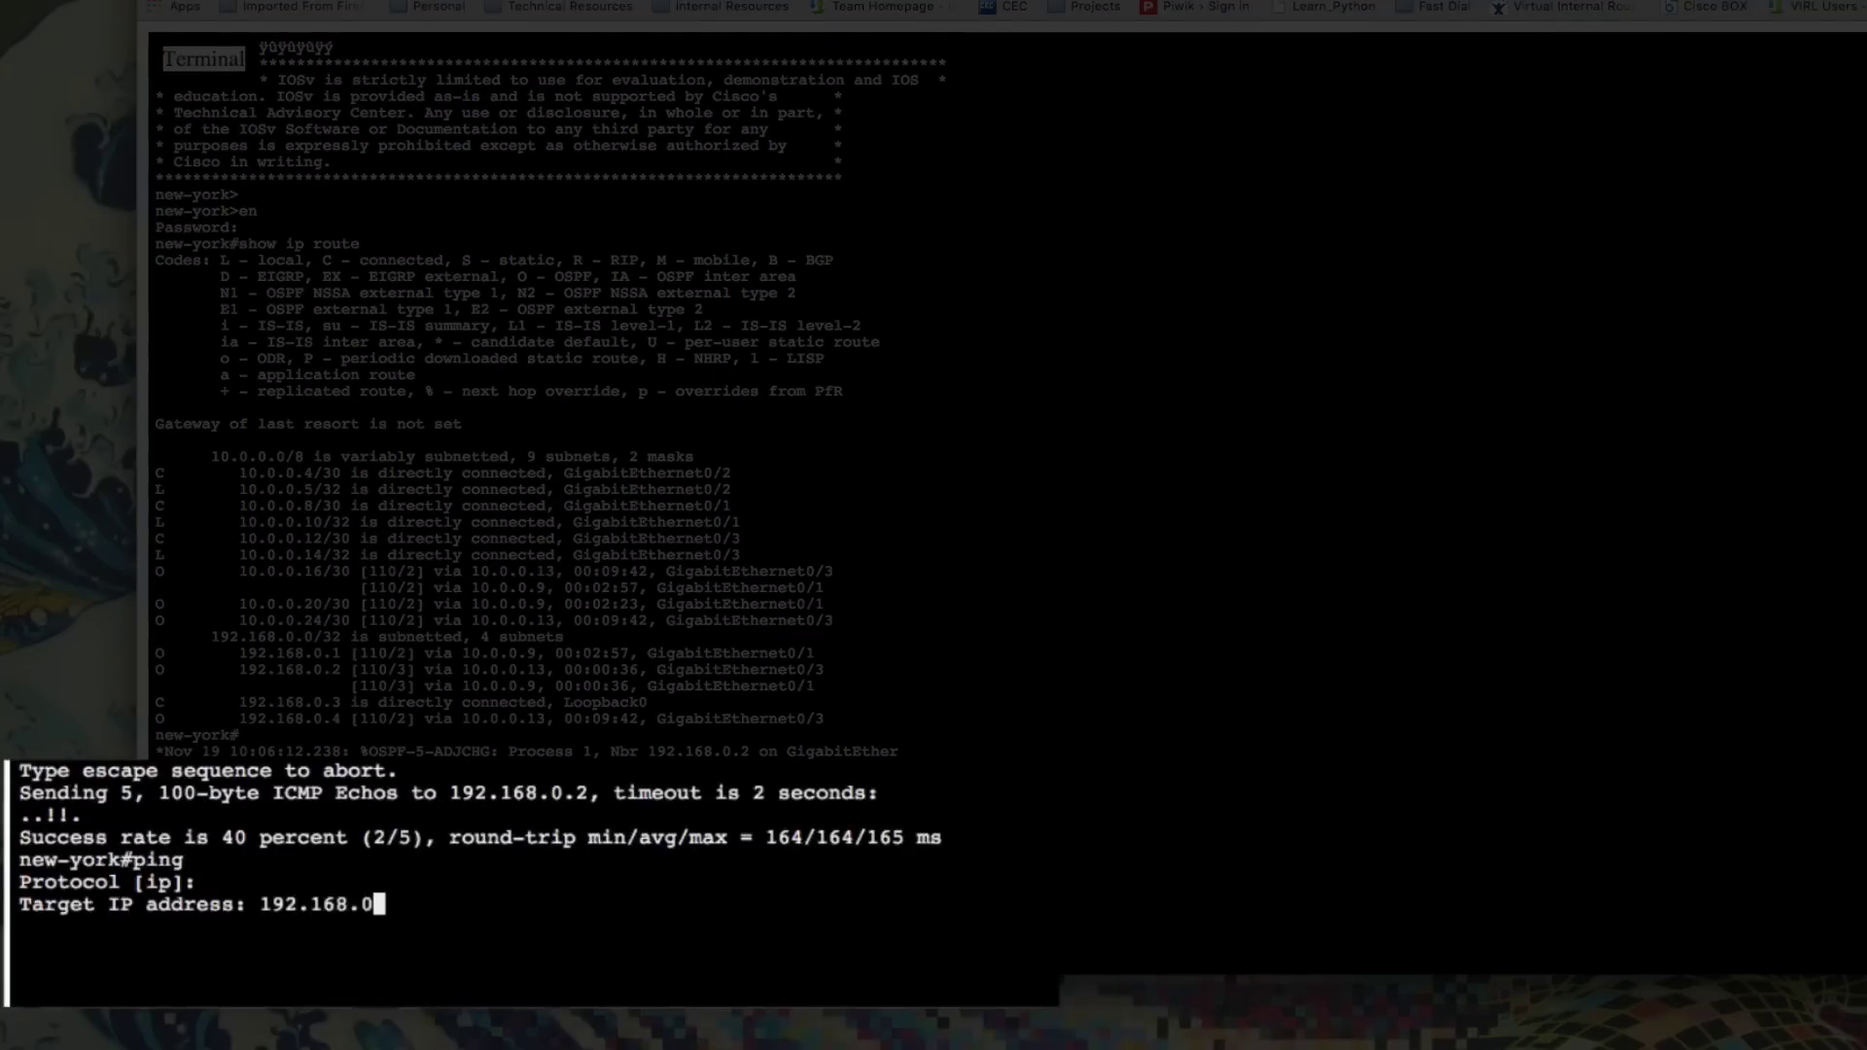
pyautogui.write('.2')
pyautogui.press('Return')
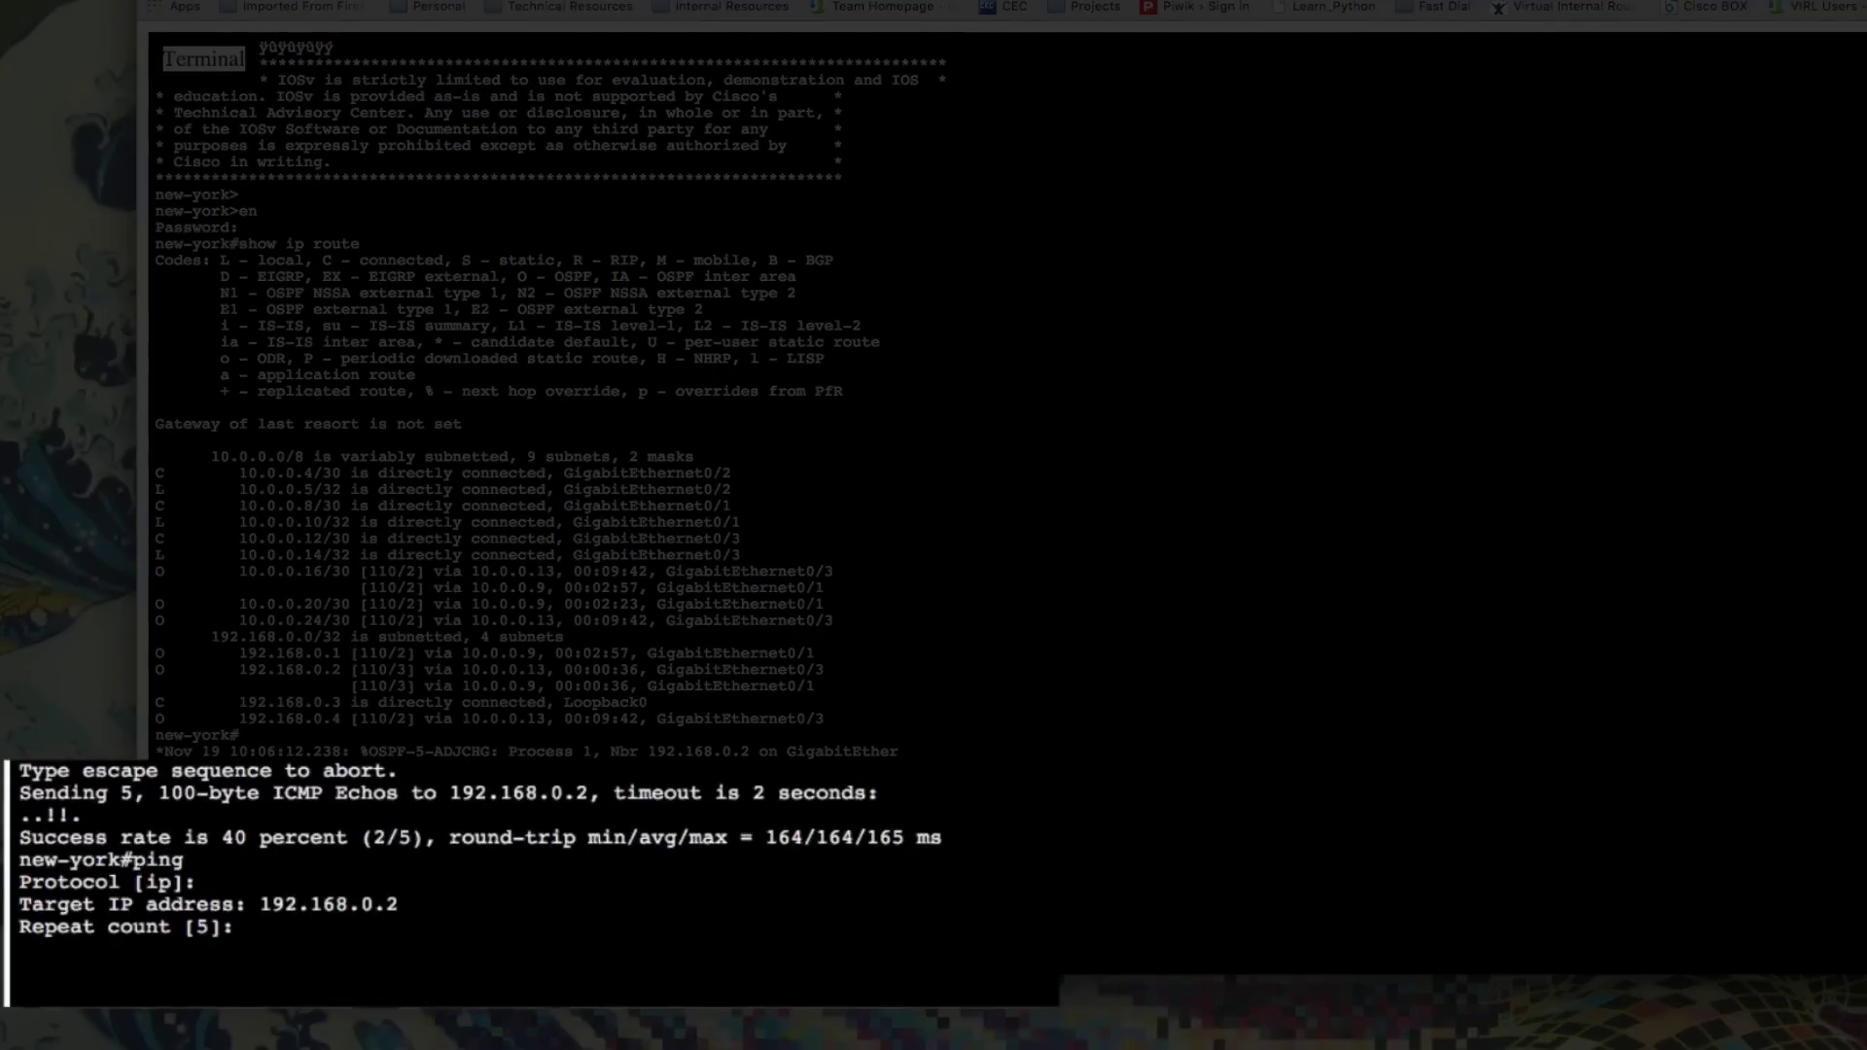
pyautogui.write('10')
pyautogui.press('Return')
pyautogui.press('Return')
pyautogui.press('Return')
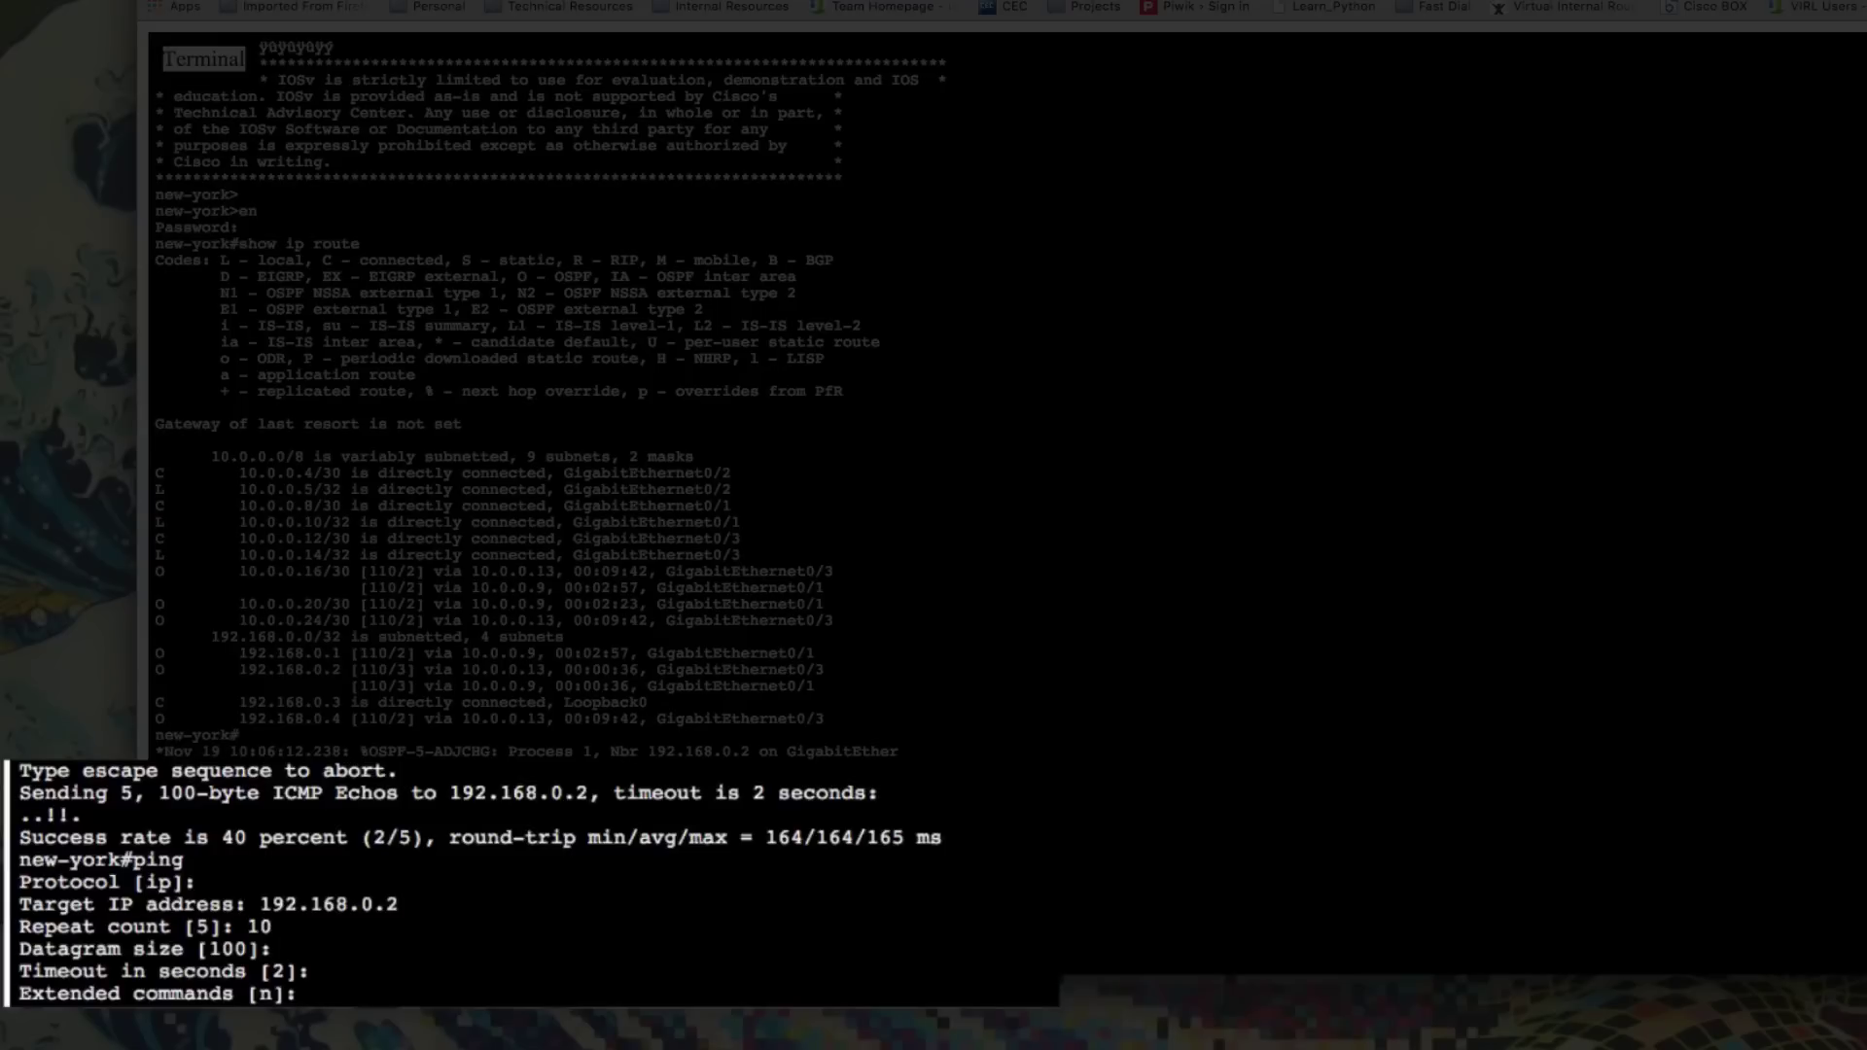
pyautogui.press('Return')
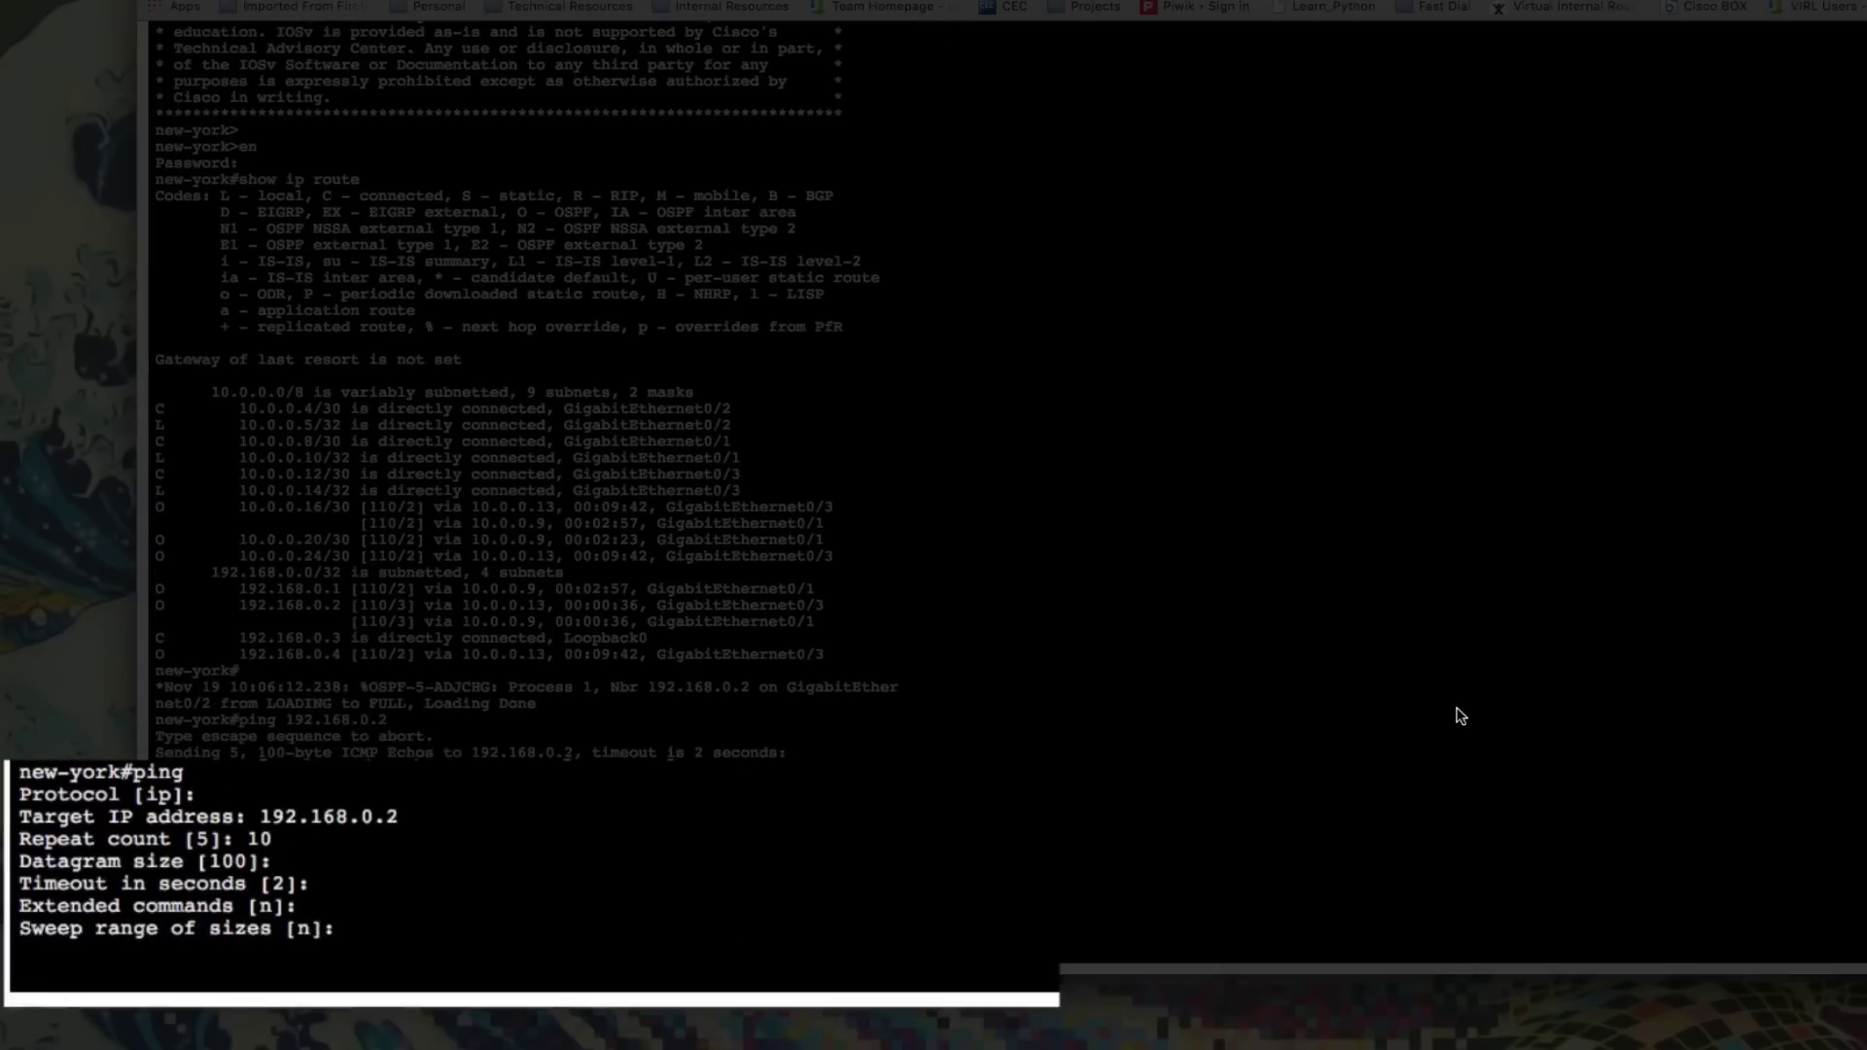
pyautogui.press('Return')
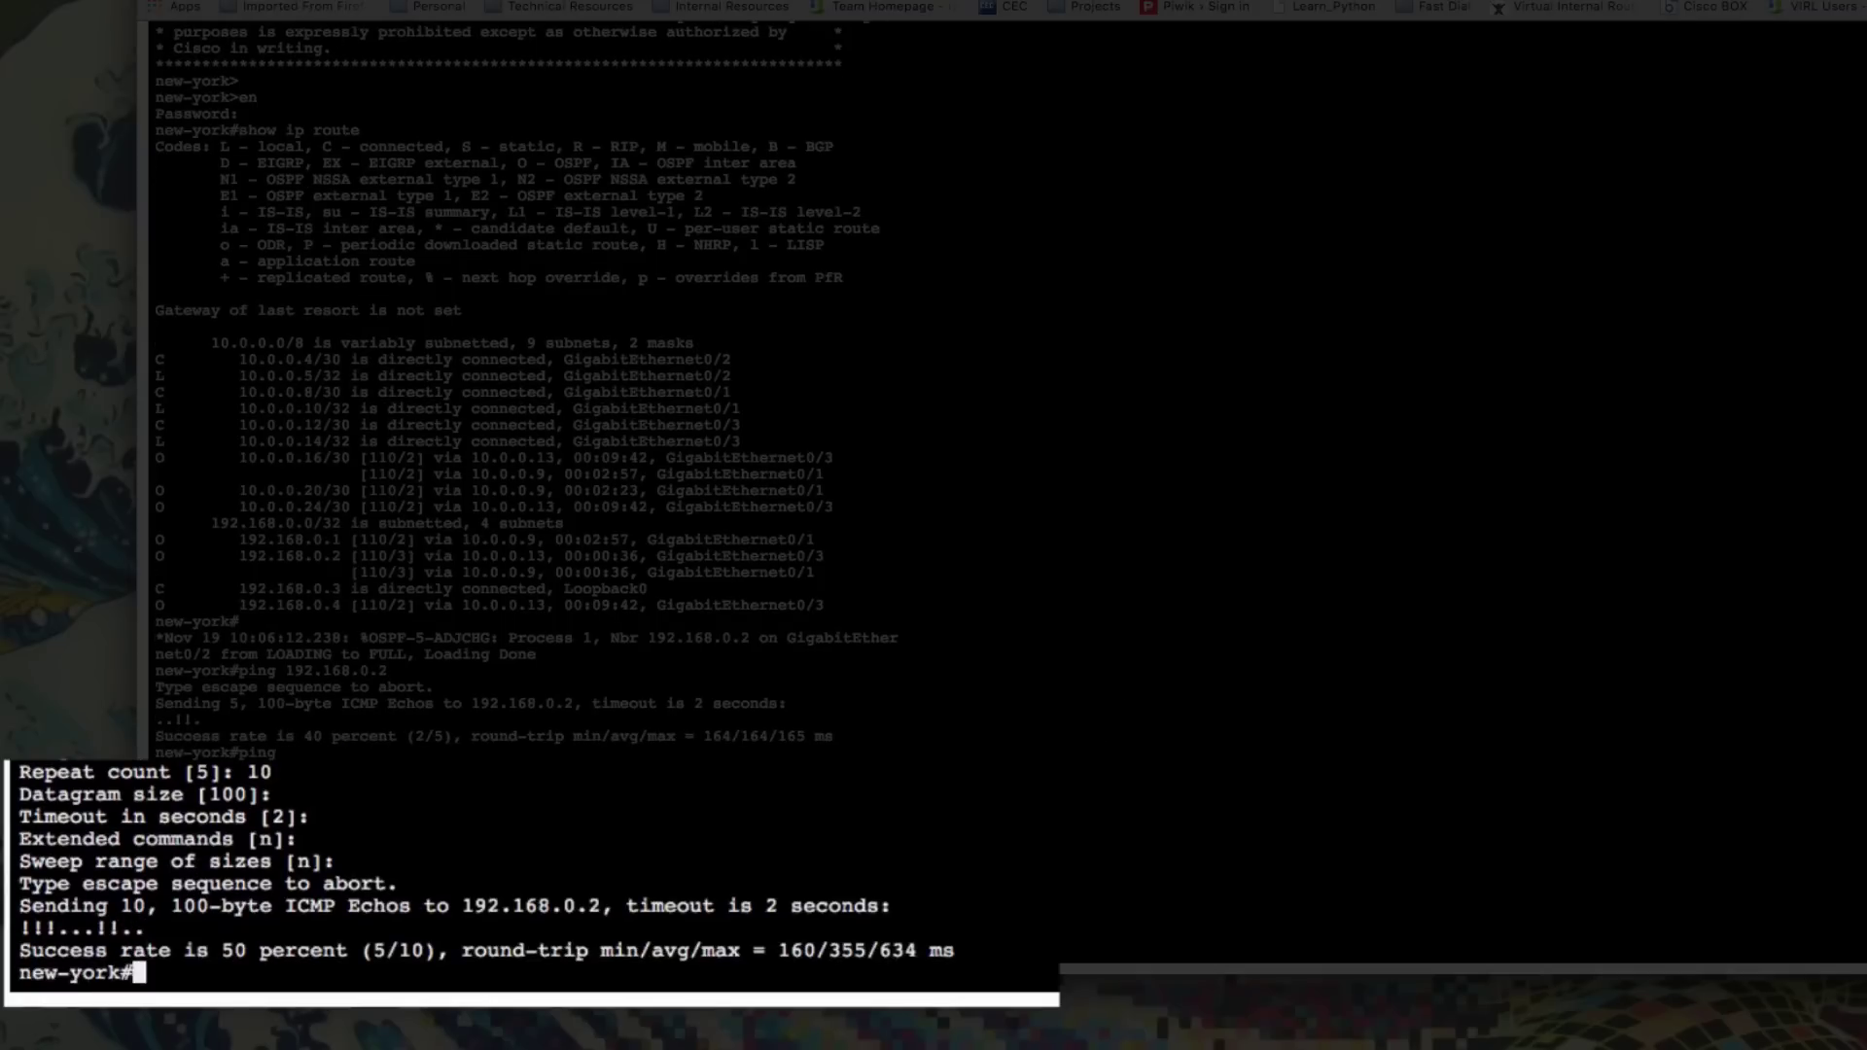
pyautogui.click(207, 29)
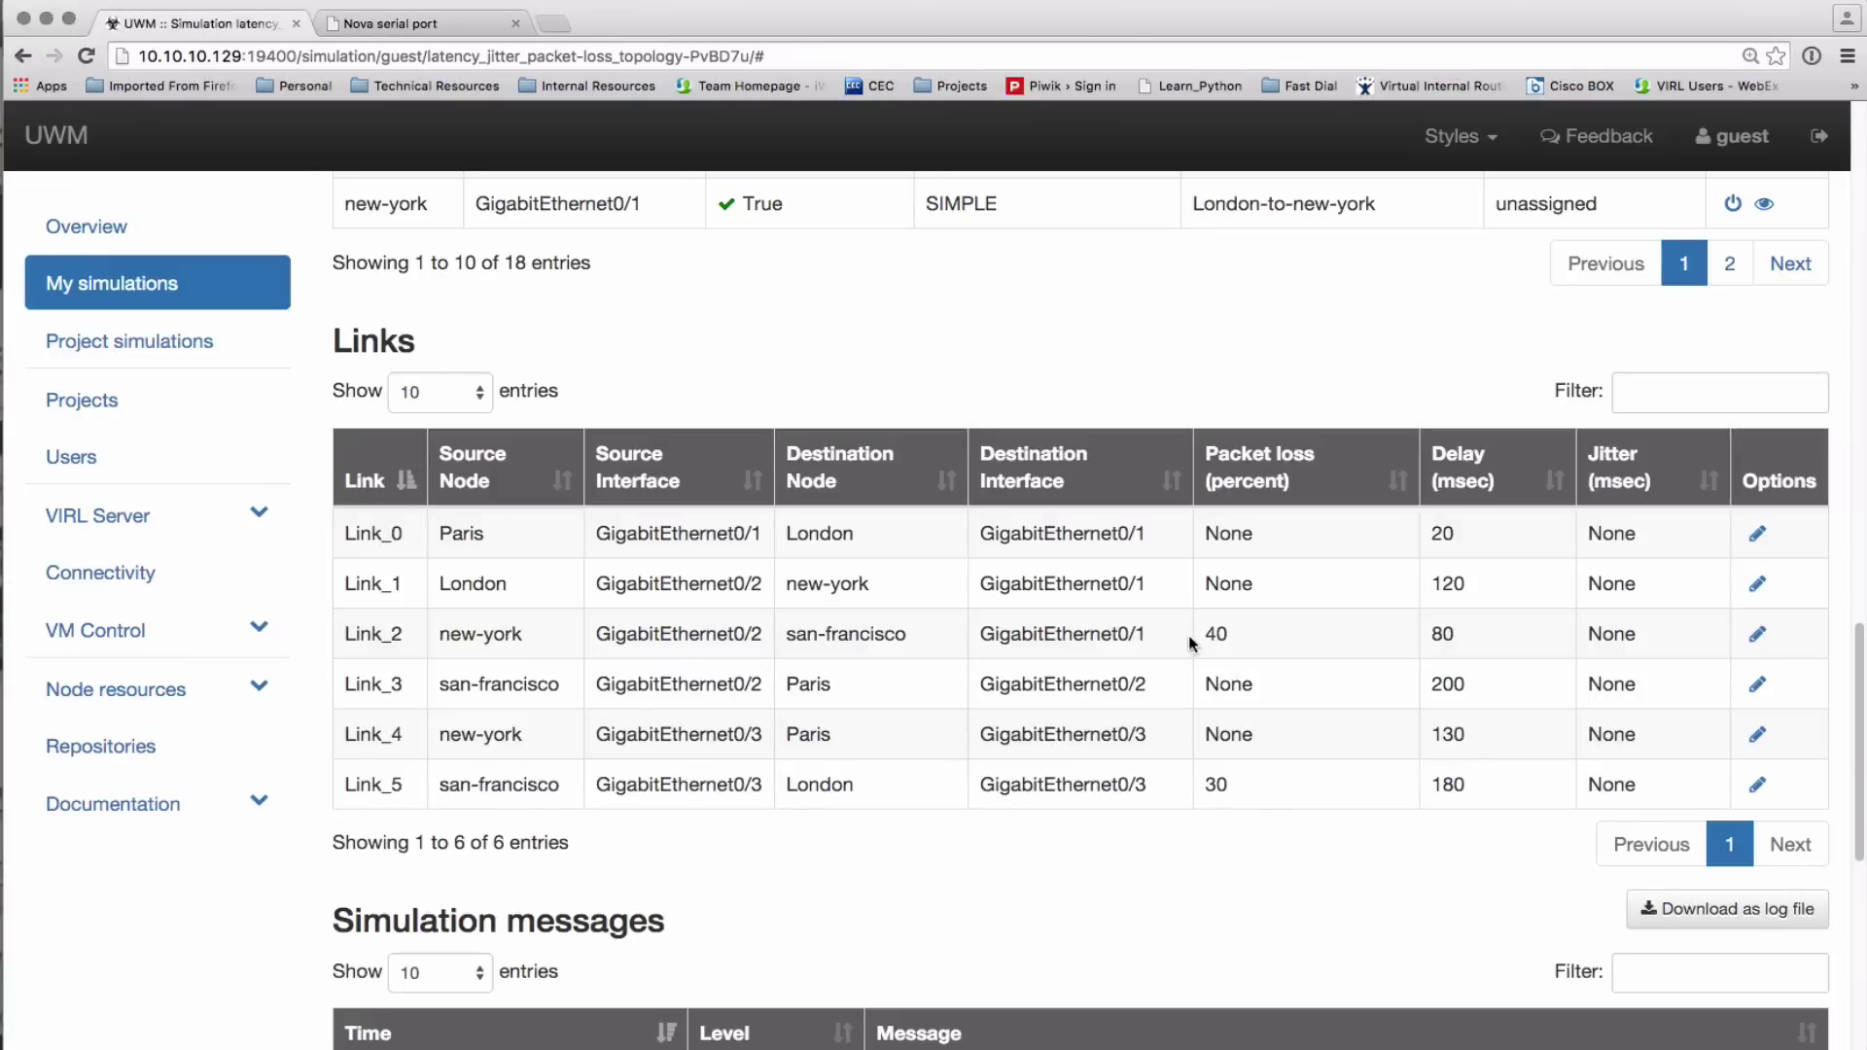
# Change Link_2 to 0 percent packet loss and 10 ms jitter, keeping 80 ms delay
pyautogui.click(1757, 634)
pyautogui.scroll(-3, 788, 732)
pyautogui.click(592, 700)
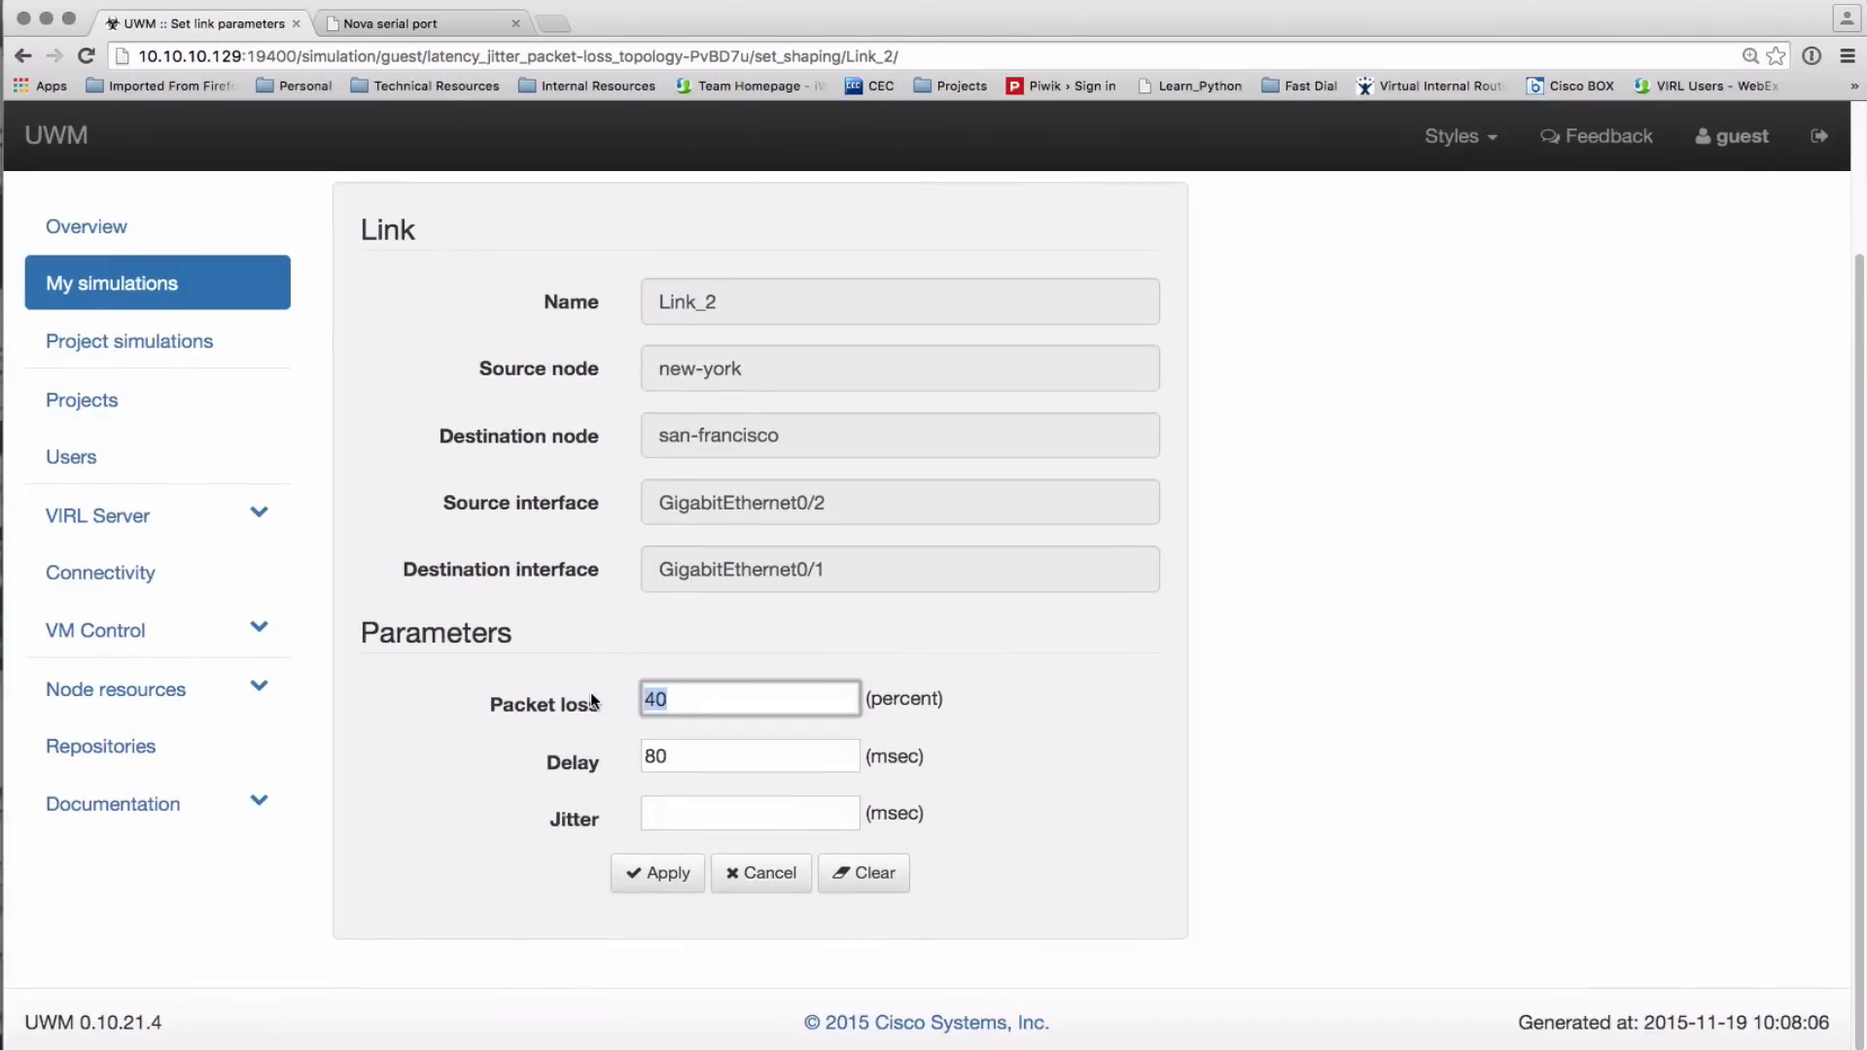
pyautogui.write('0')
pyautogui.click(687, 813)
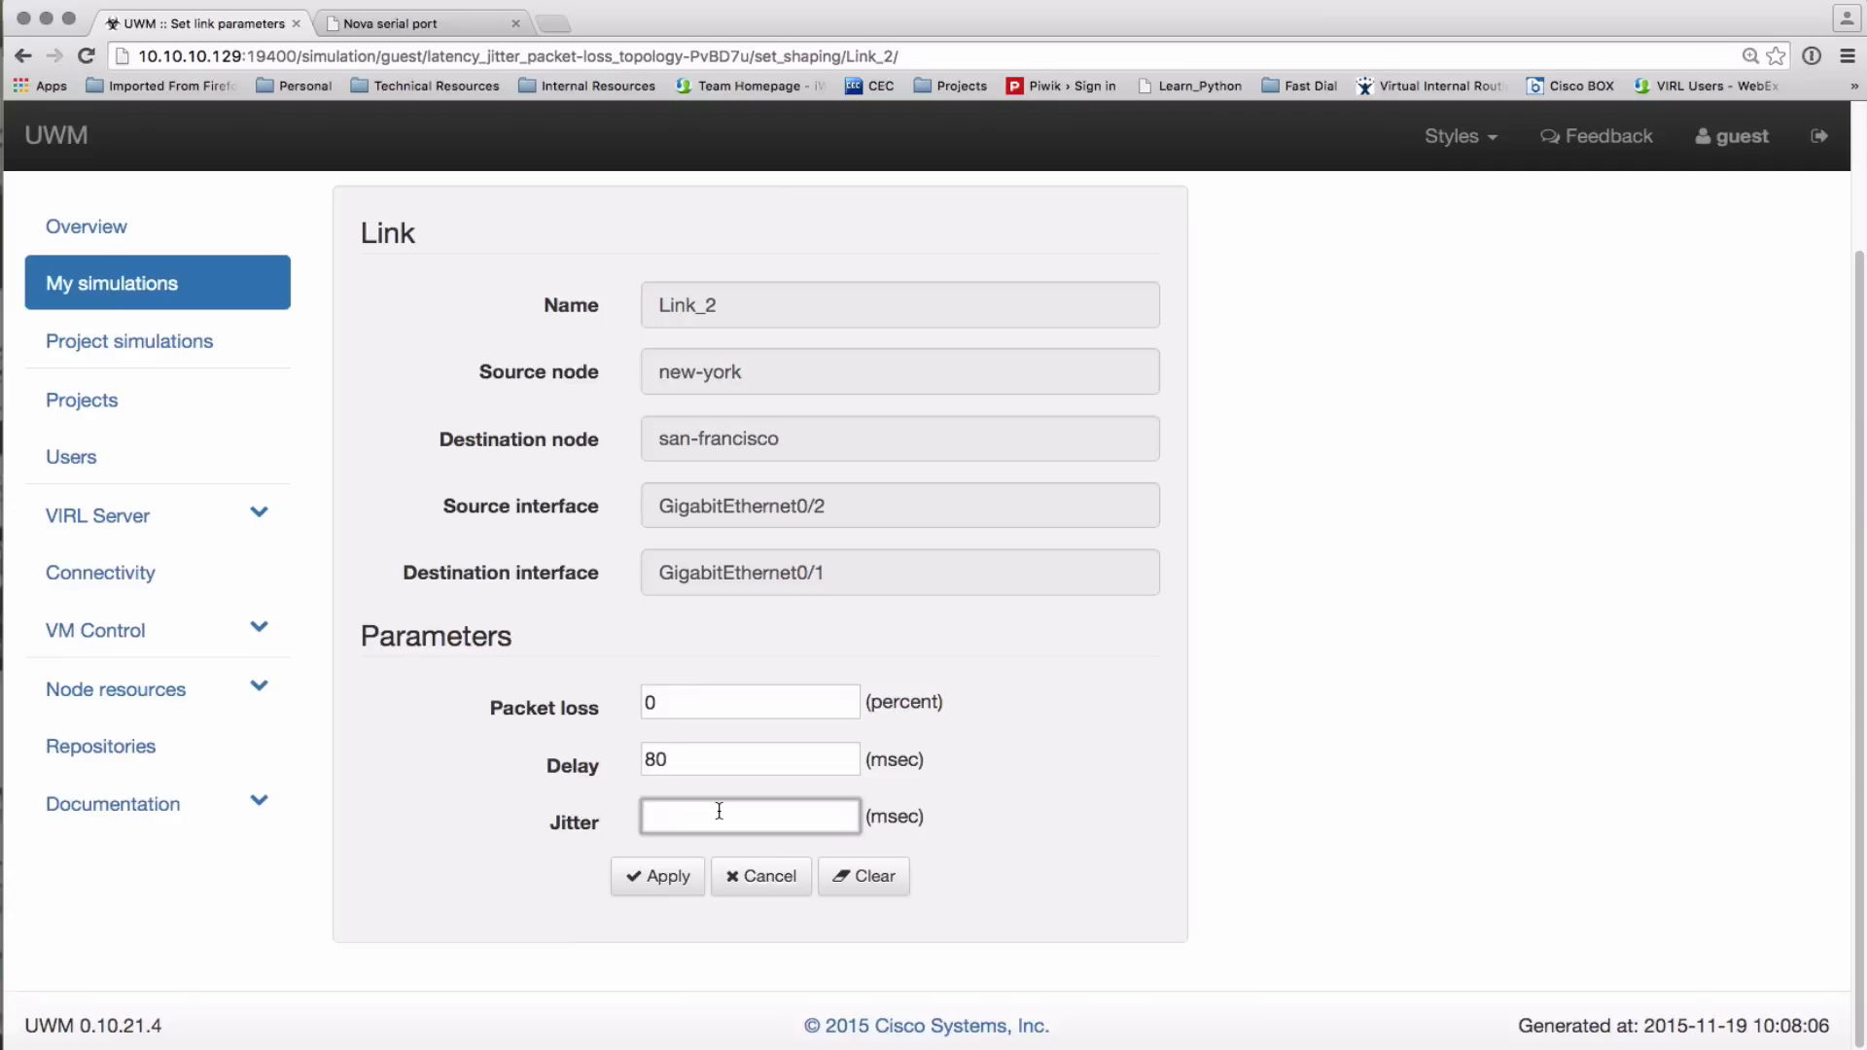
pyautogui.click(679, 876)
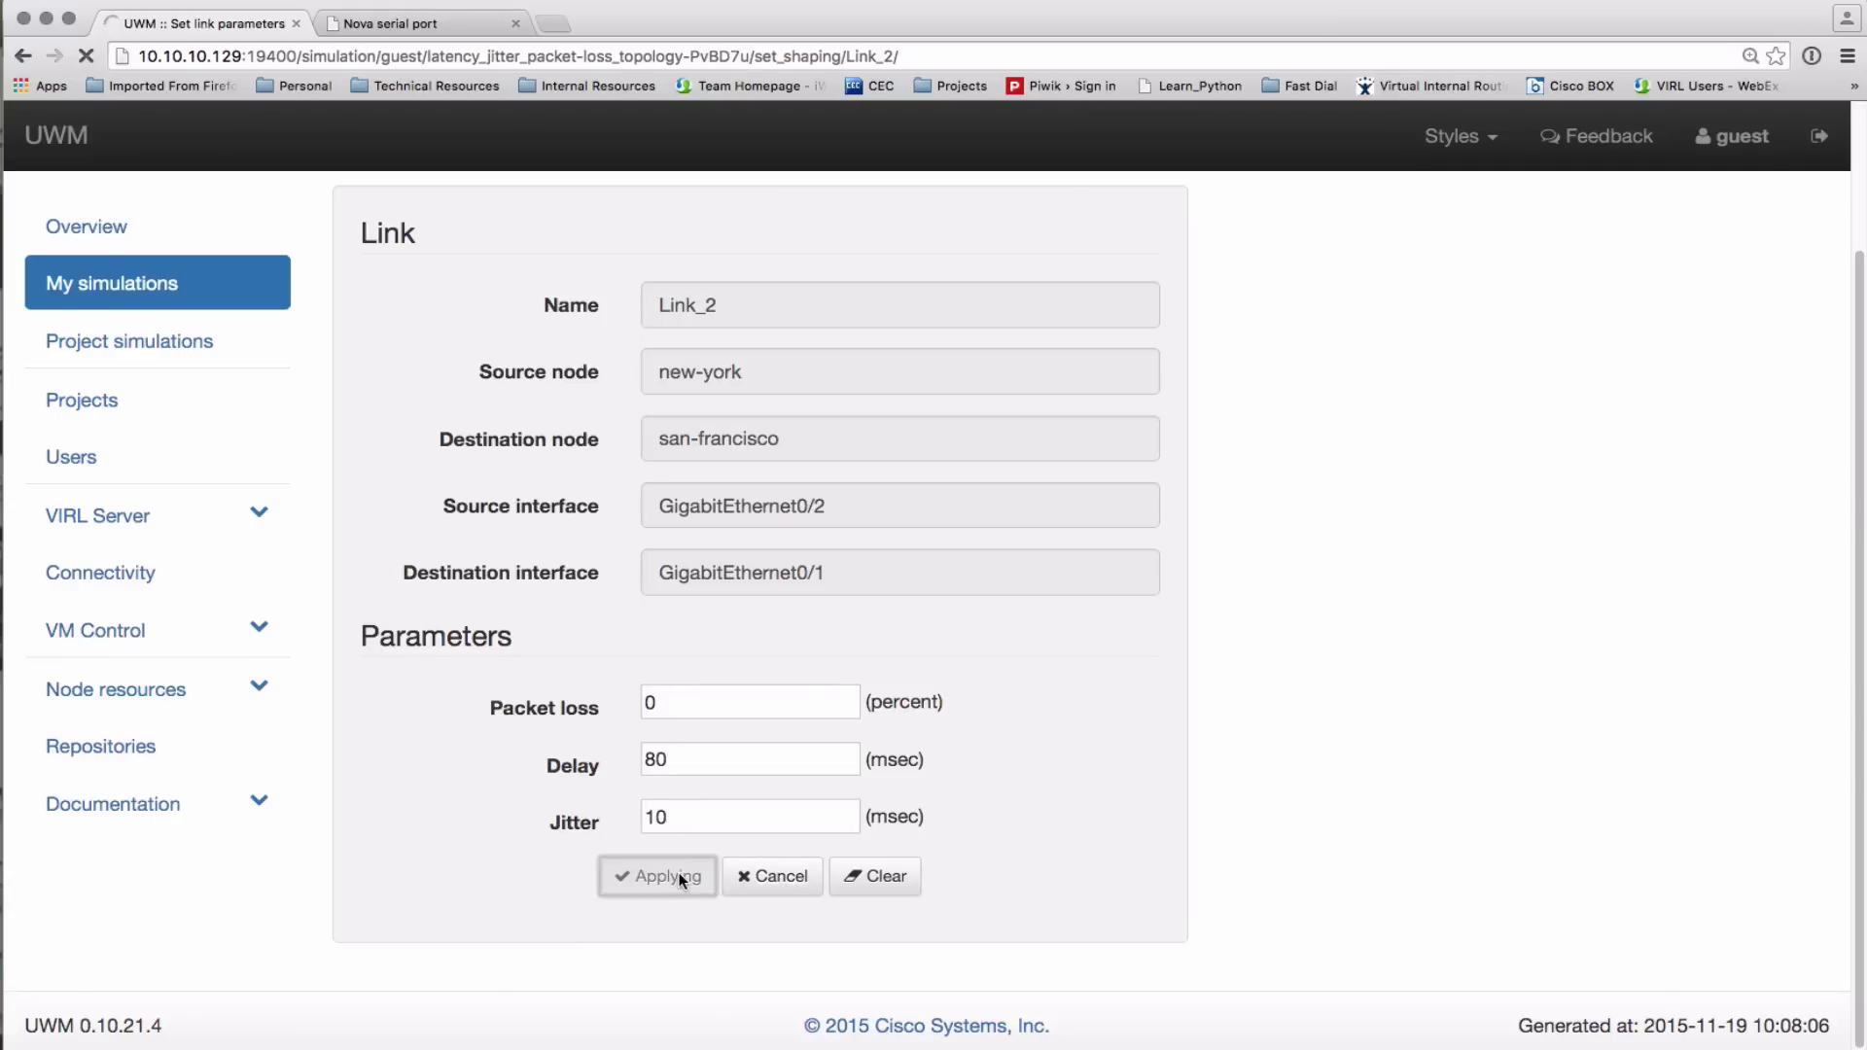
pyautogui.scroll(-10, 750, 817)
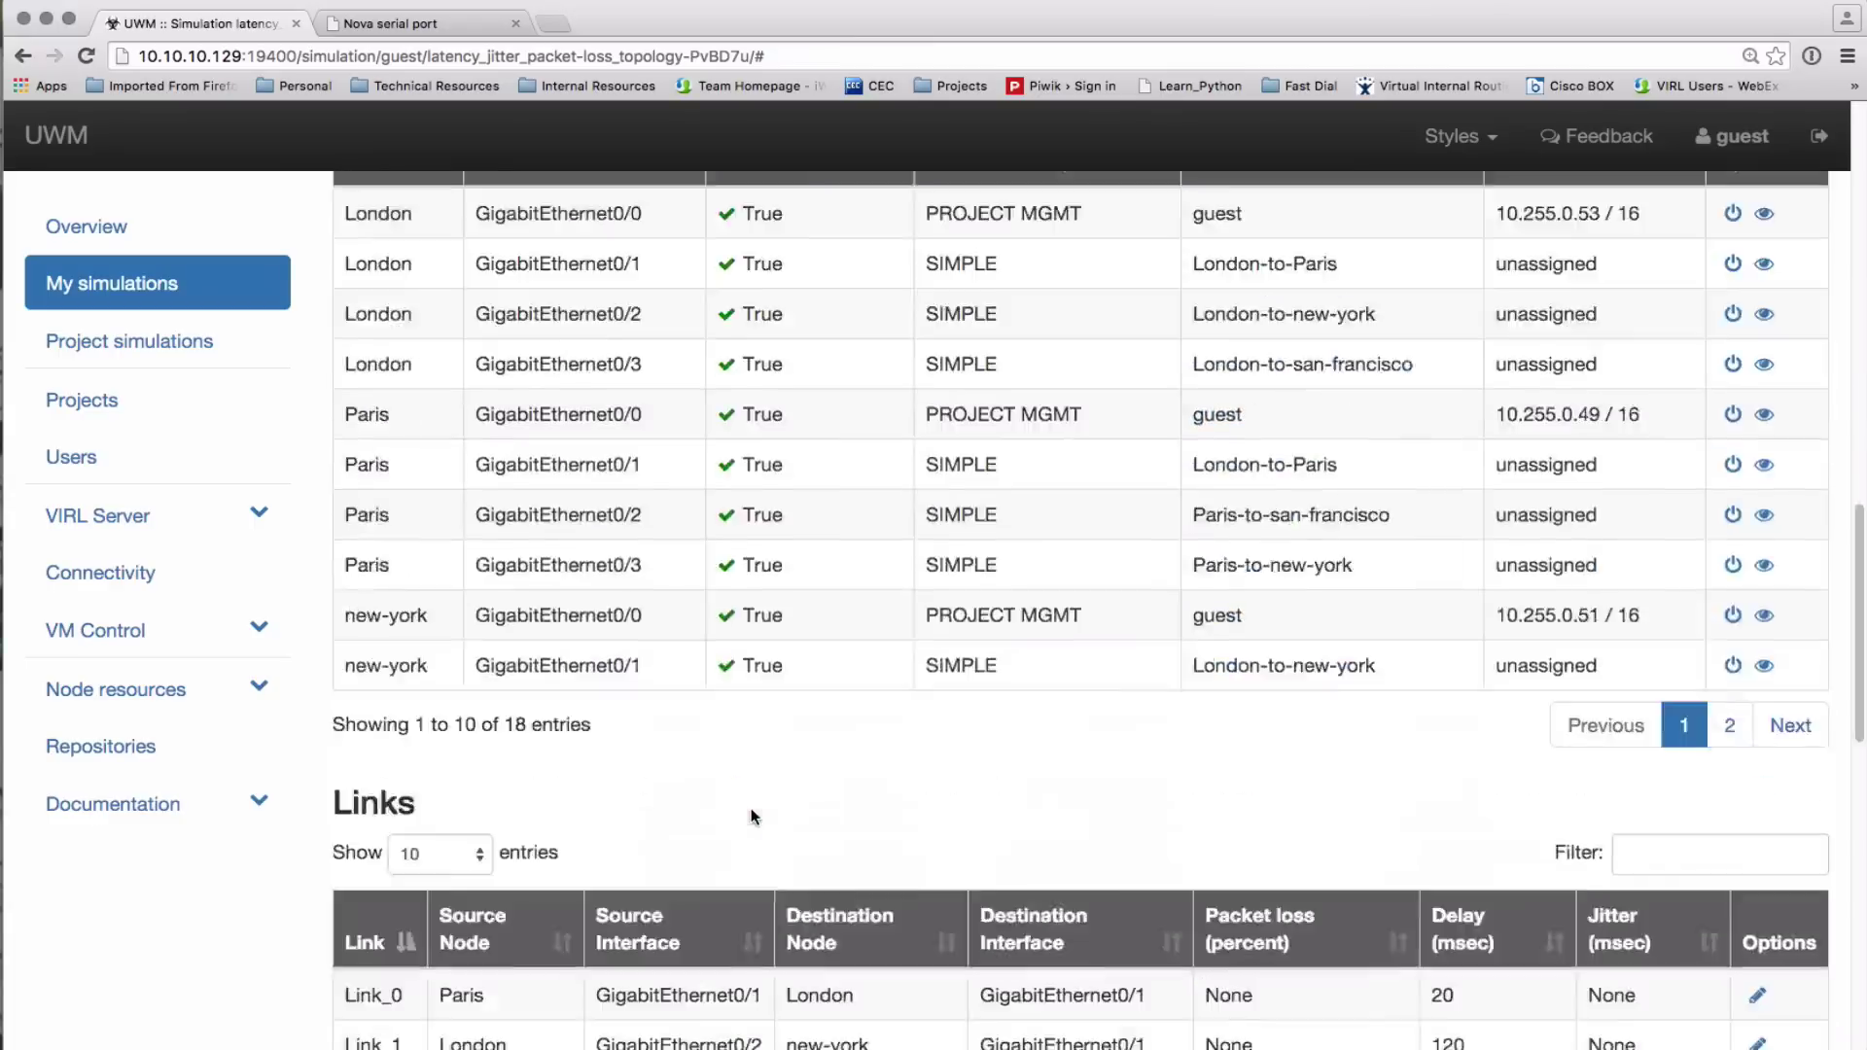
pyautogui.scroll(-5, 750, 817)
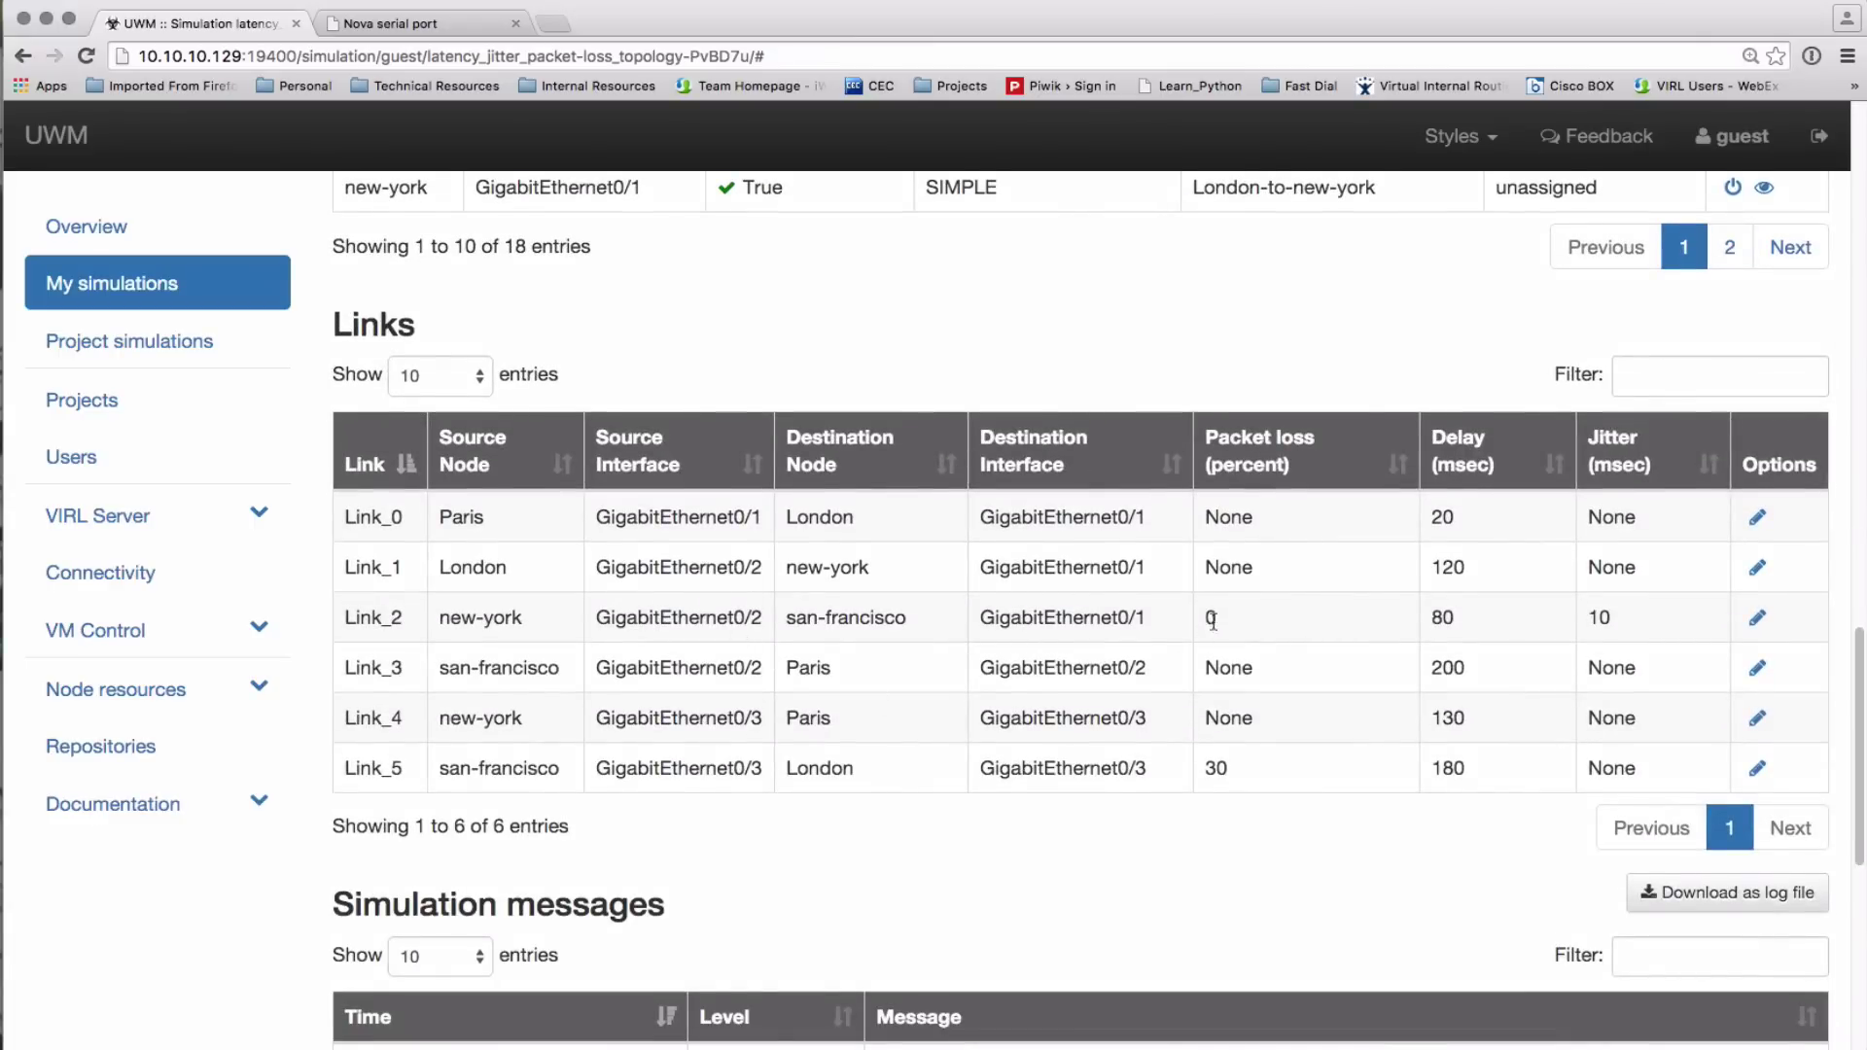
# Look up new-york's route to 192.168.0.2 with show ip route in the serial console
pyautogui.click(457, 28)
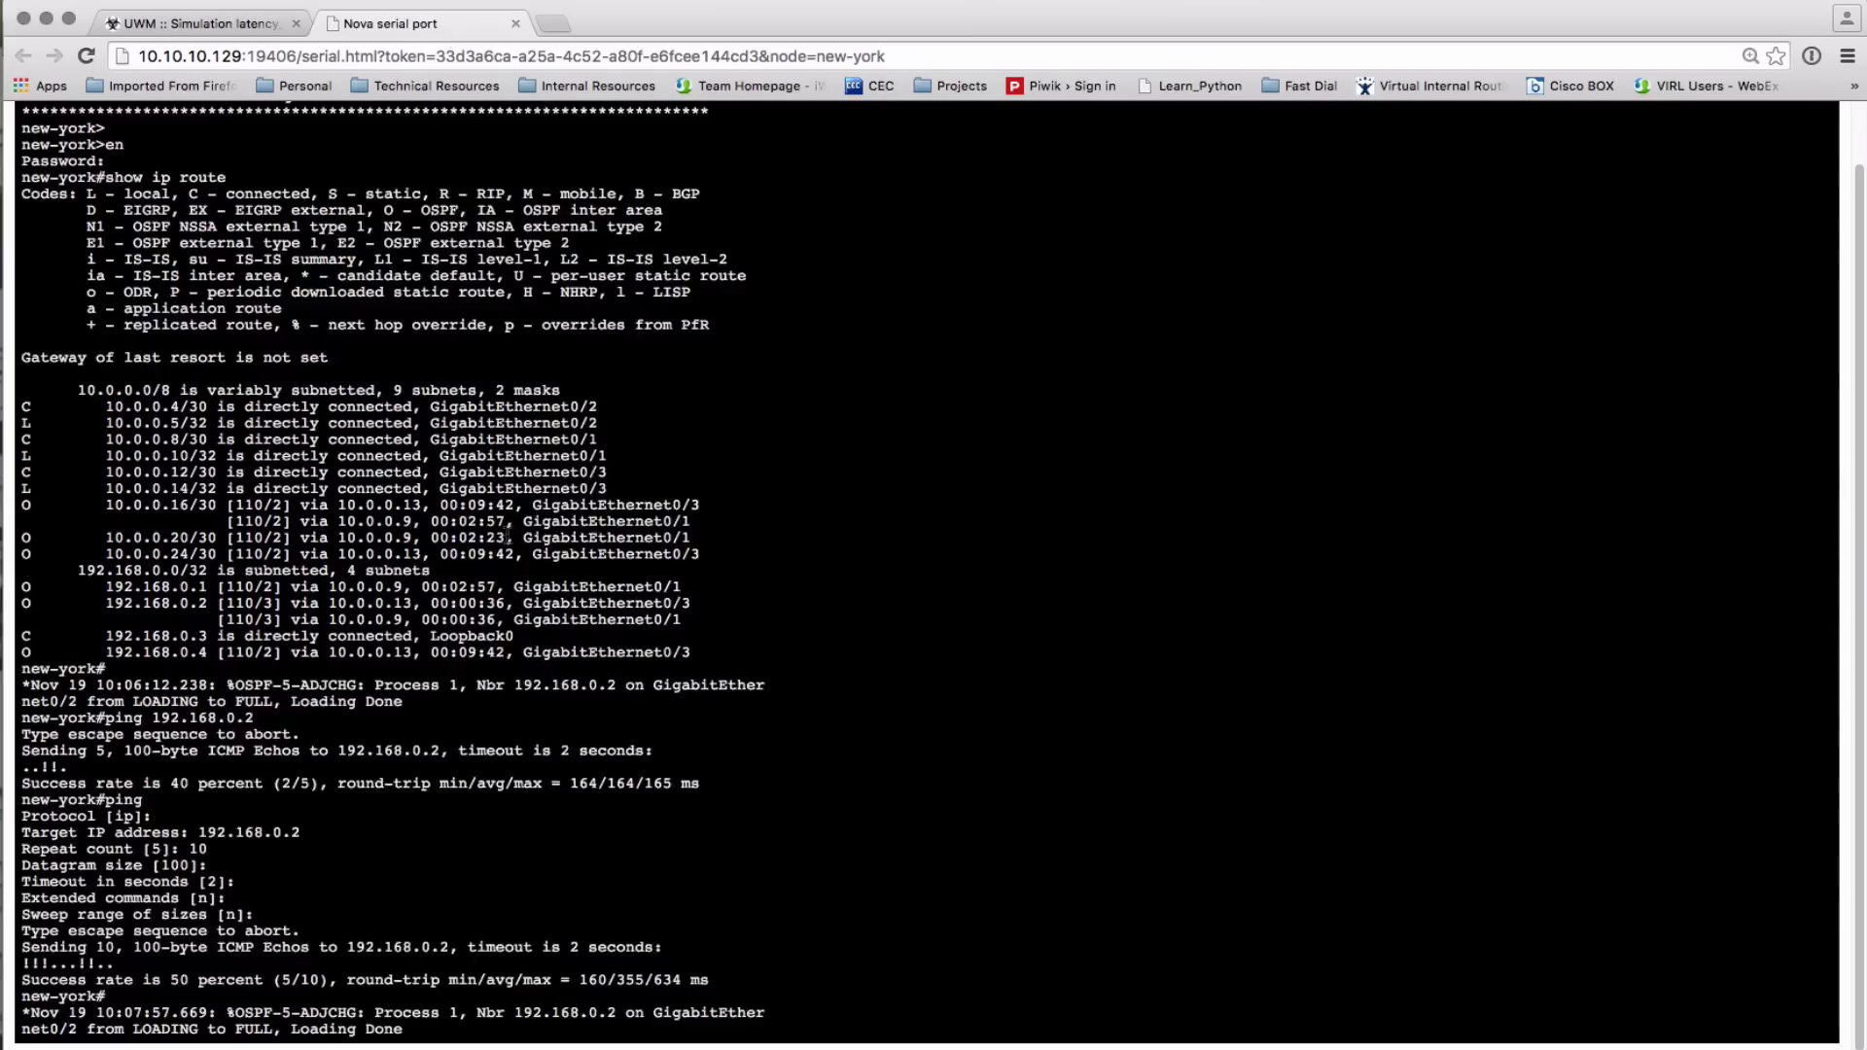
pyautogui.press('Return')
pyautogui.press('Return')
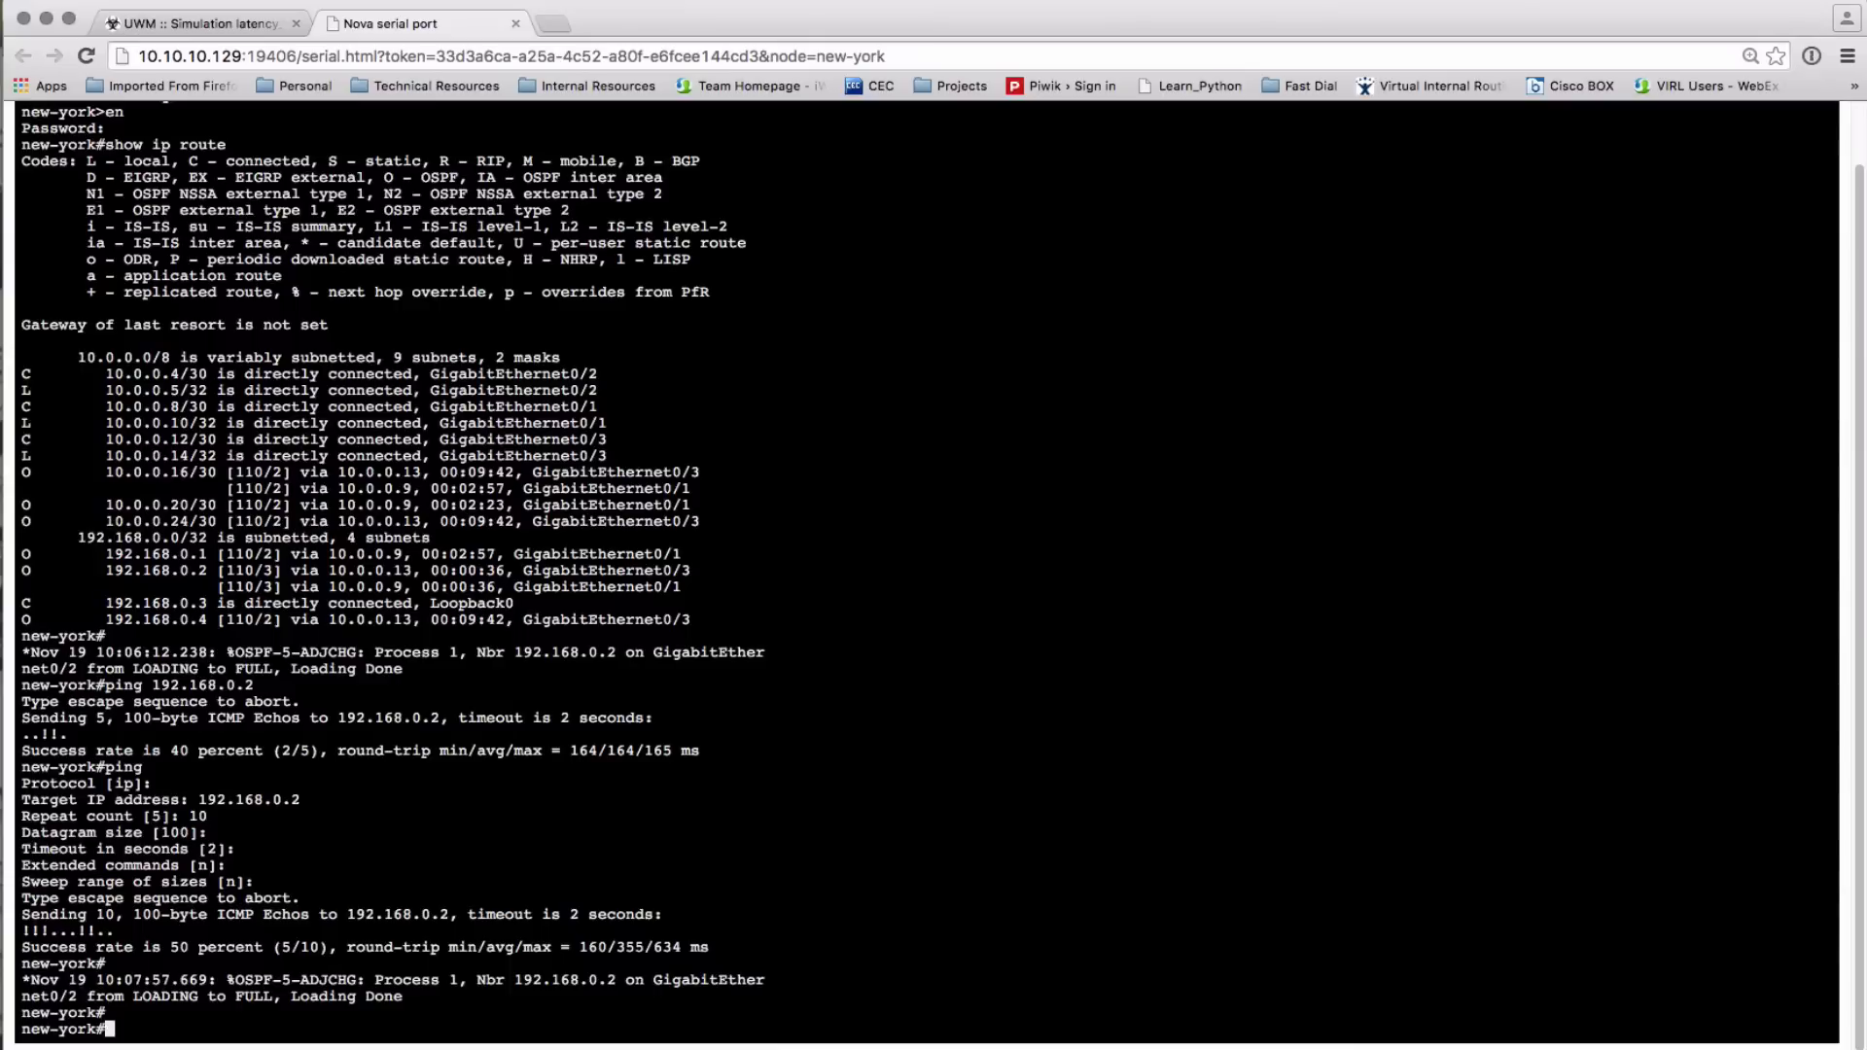
pyautogui.write('show ip route 192.168.0.2')
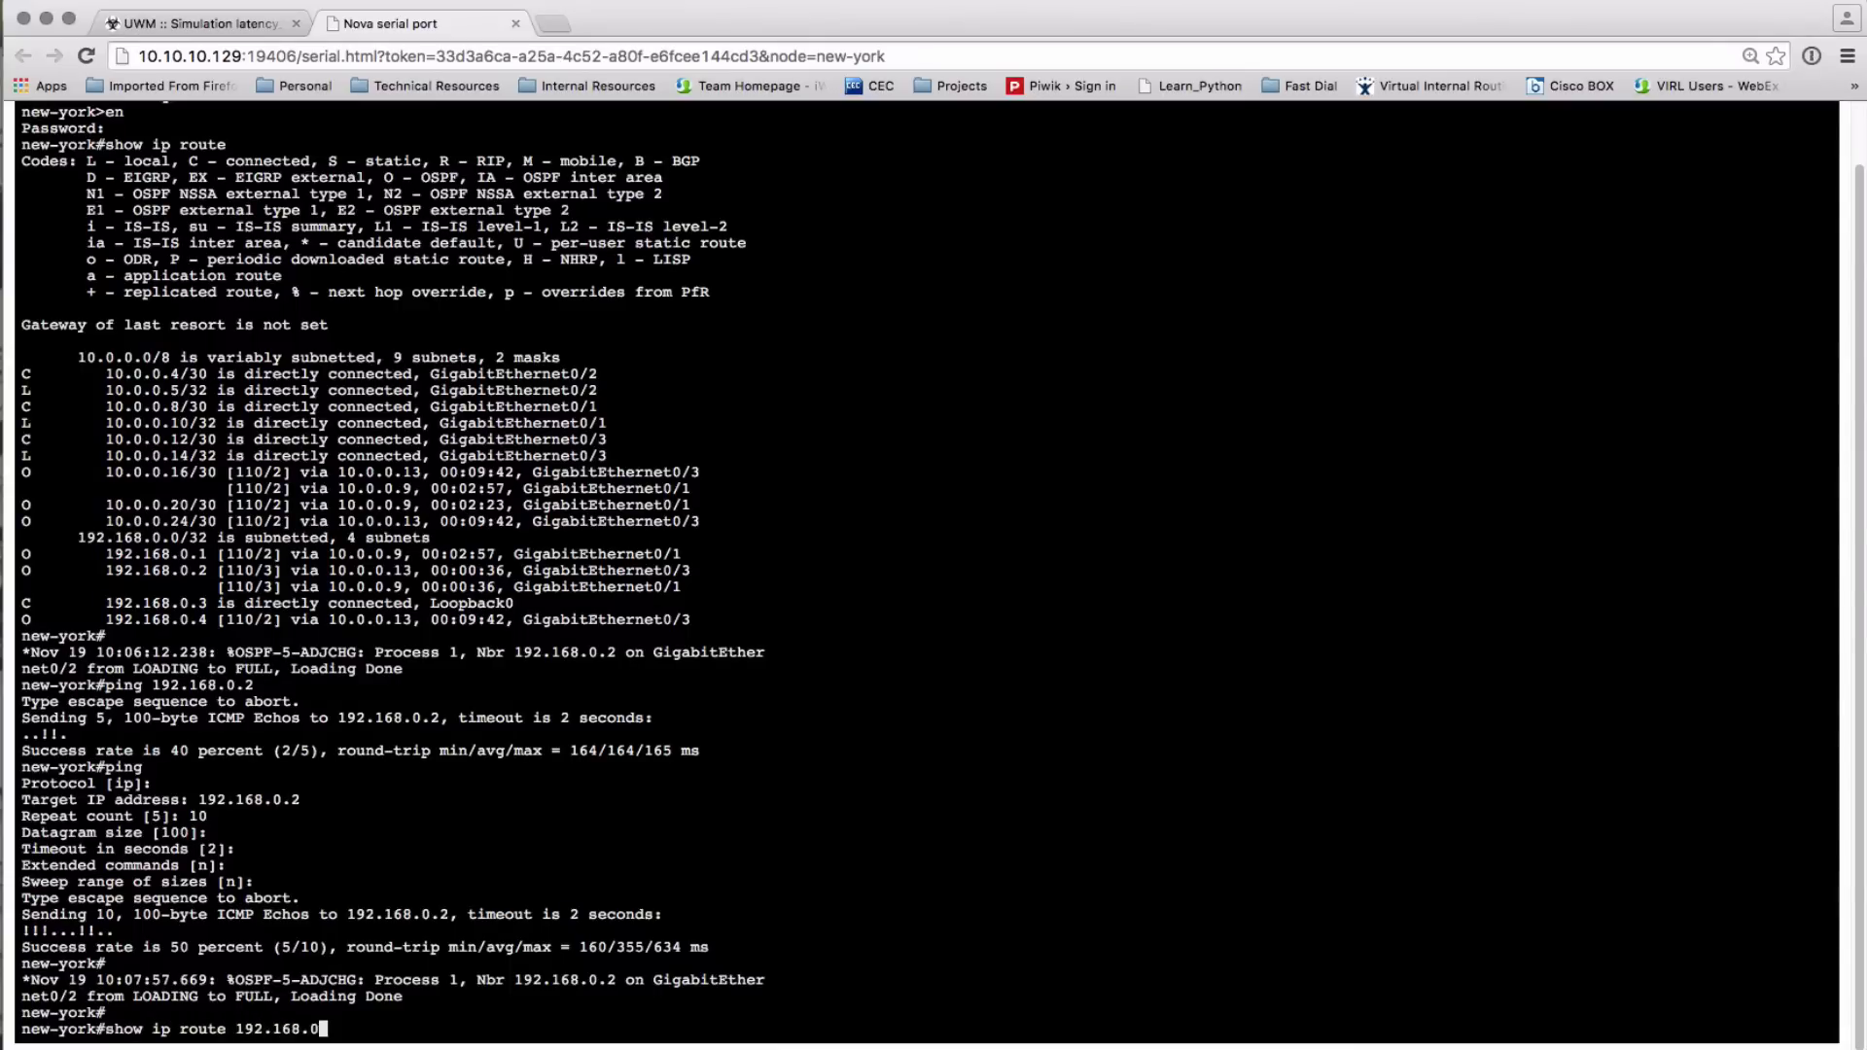
pyautogui.press('Return')
# Ping 192.168.0.2 from new-york with the default five echoes
pyautogui.press('Up')
pyautogui.hotkey('ctrl', 'u')
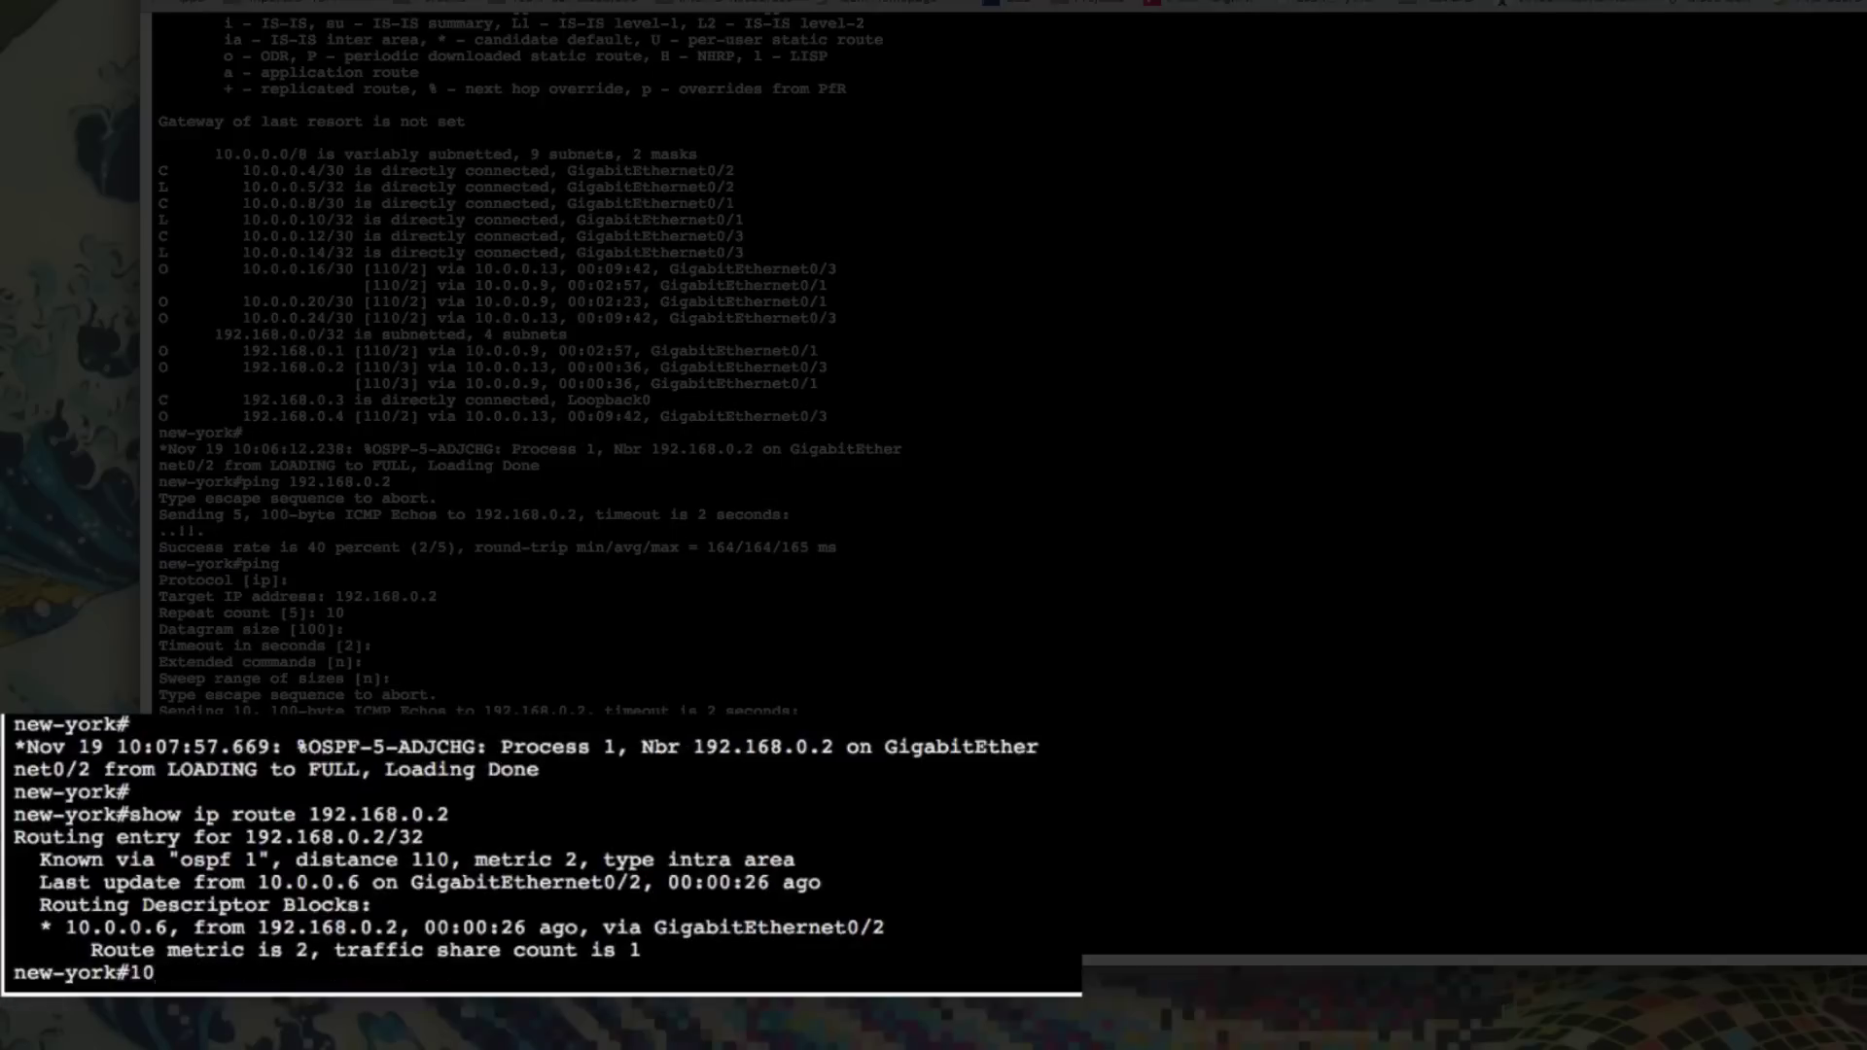
pyautogui.write('ping 192.168.0.2')
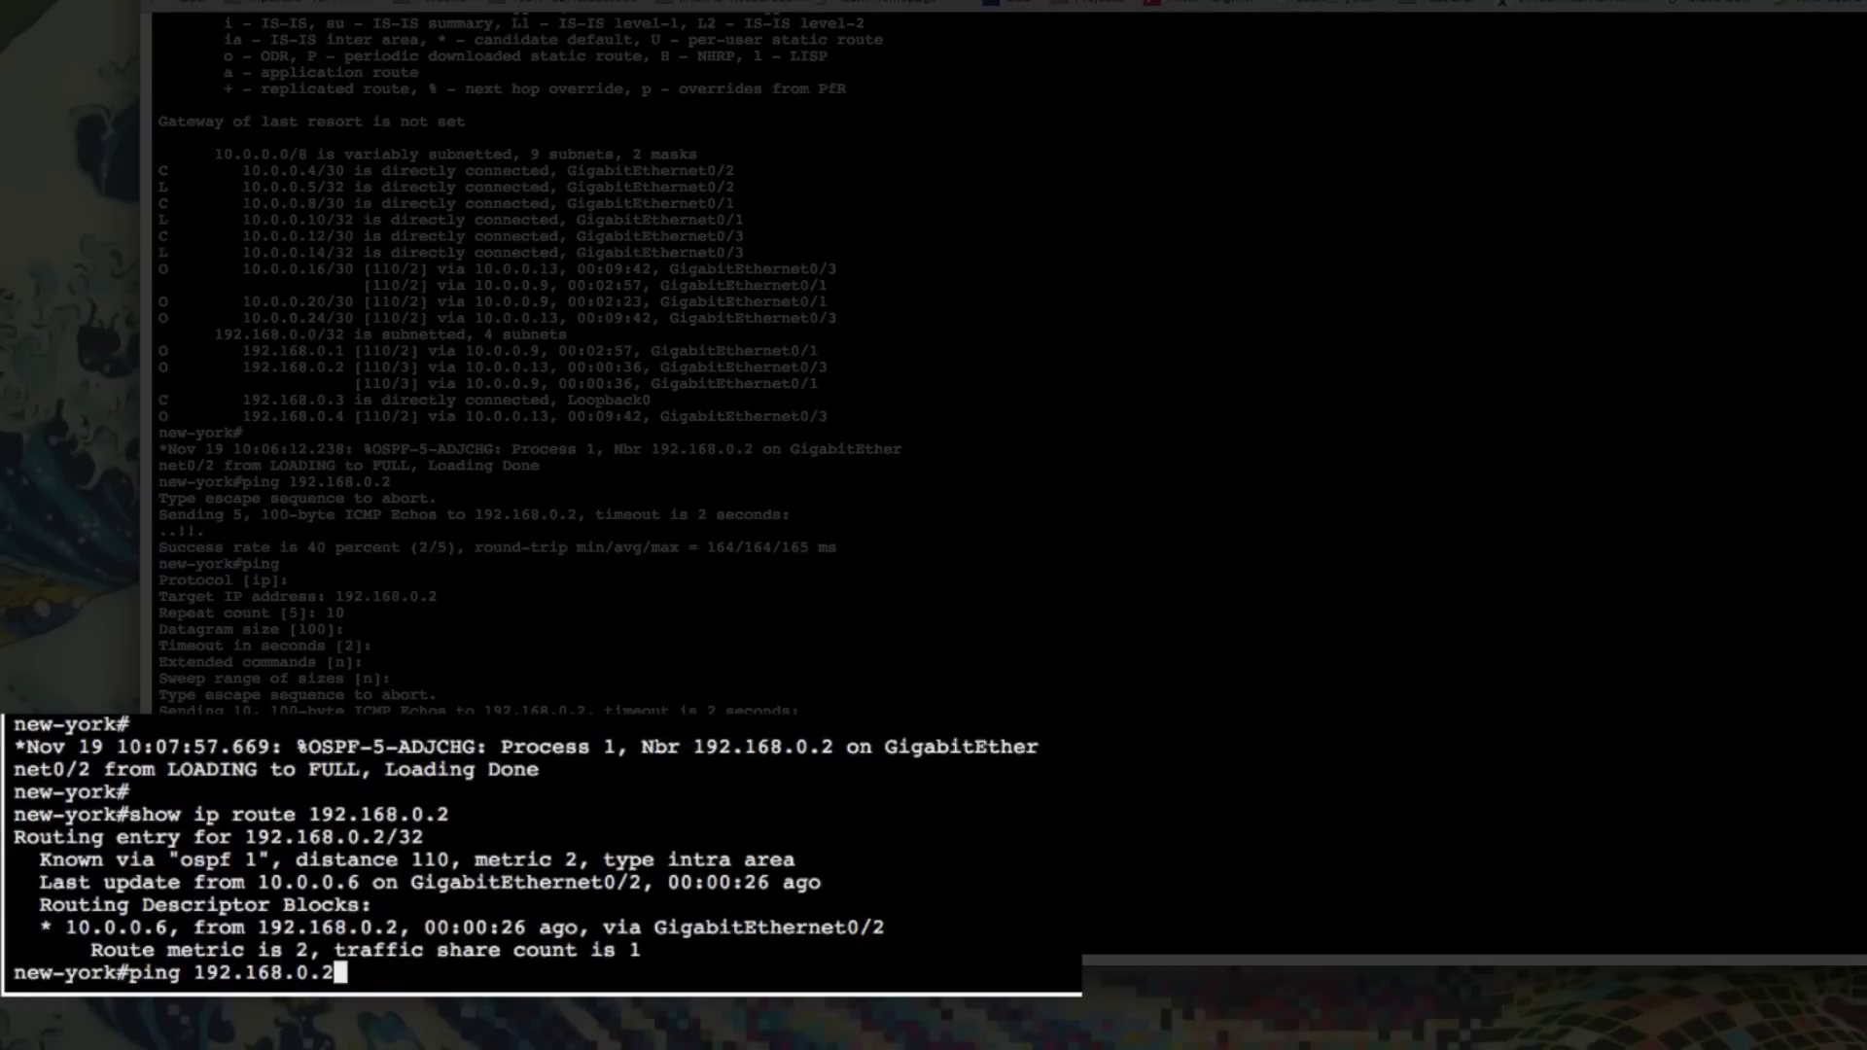
pyautogui.press('Return')
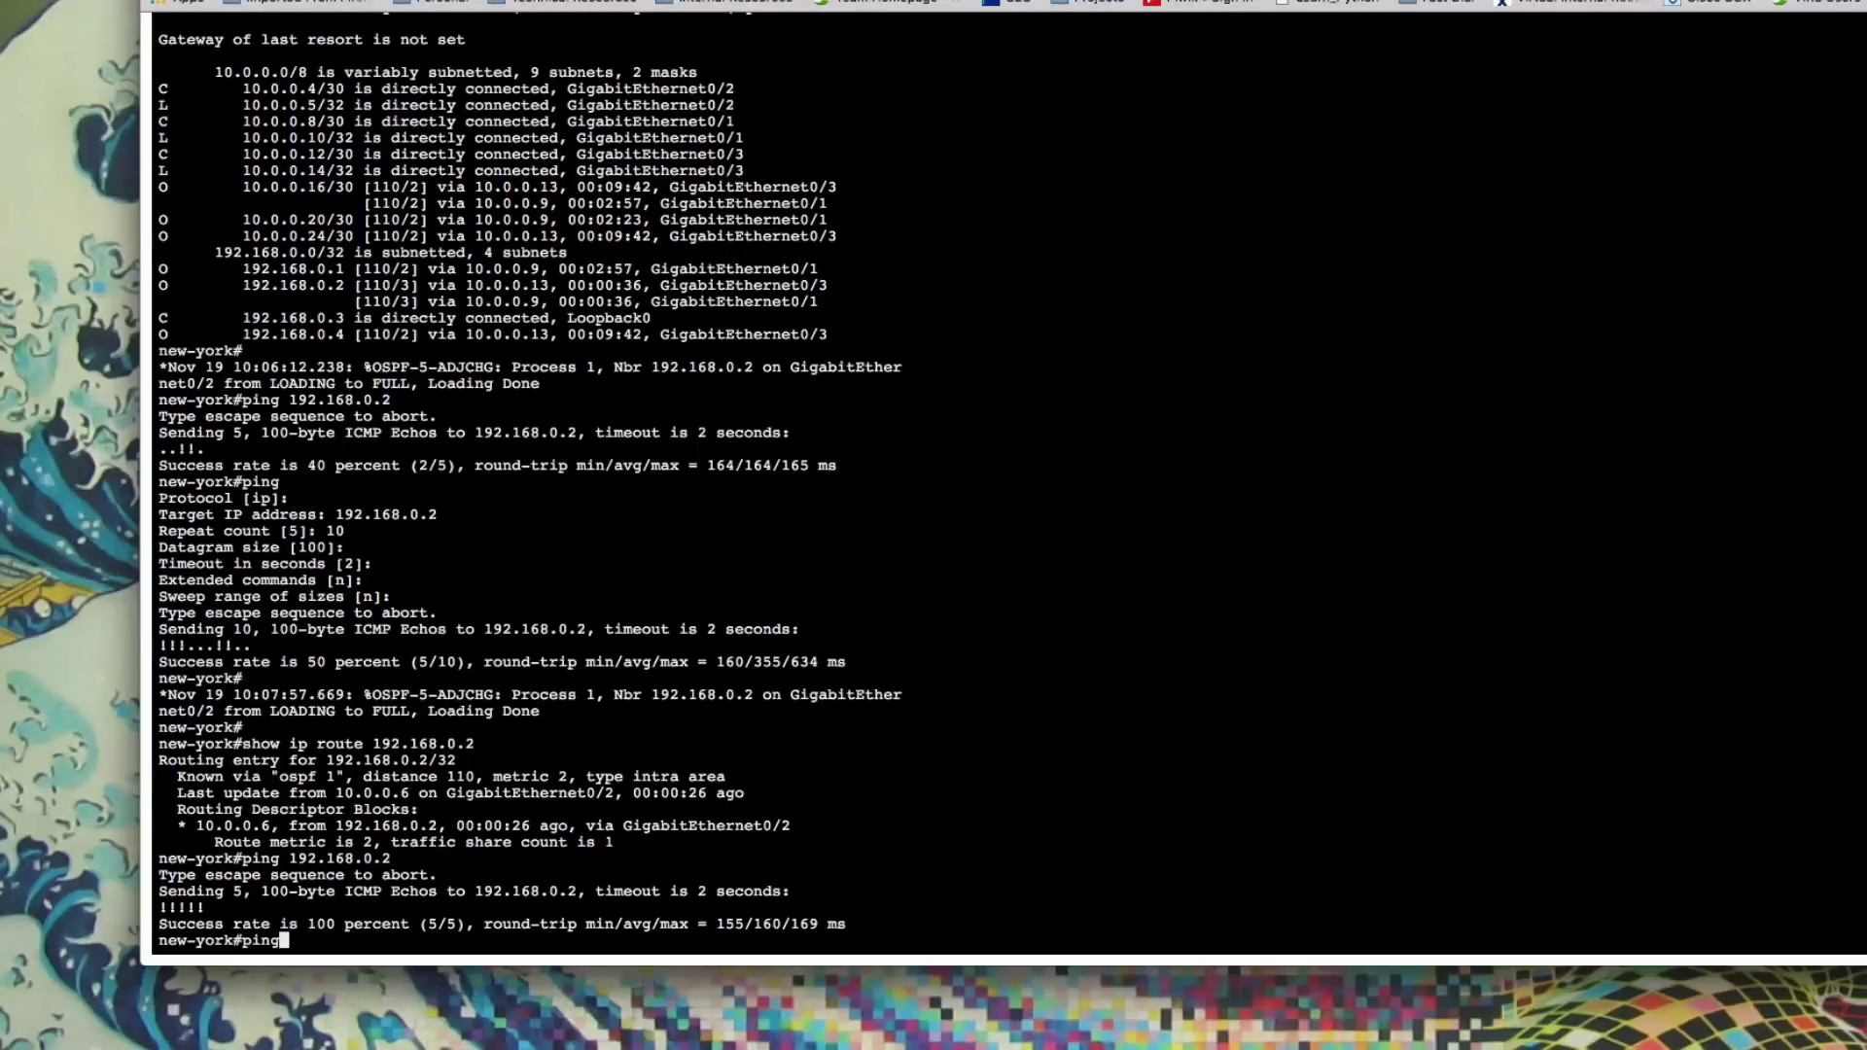
# Run an extended ping to 192.168.0.2 with a repeat count of 100
pyautogui.press('Return')
pyautogui.press('Return')
pyautogui.write('192.1')
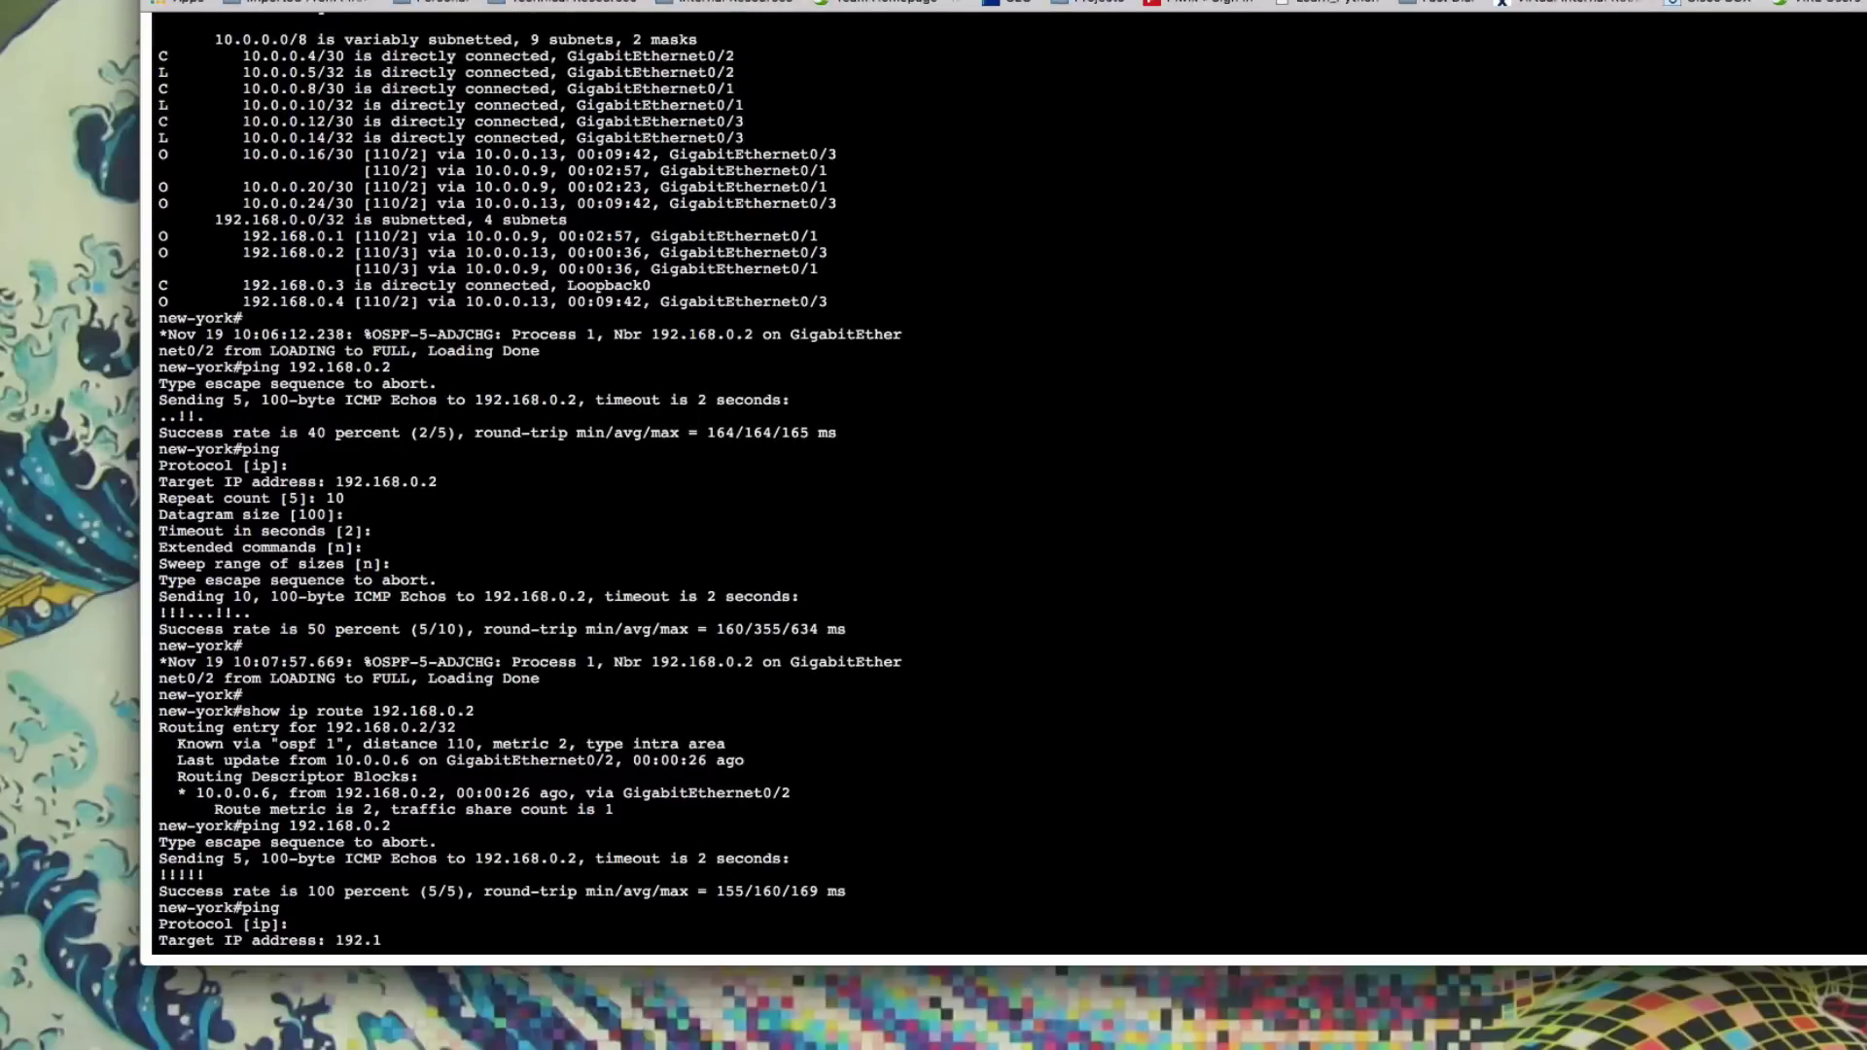
pyautogui.write('68.0.2')
pyautogui.press('Return')
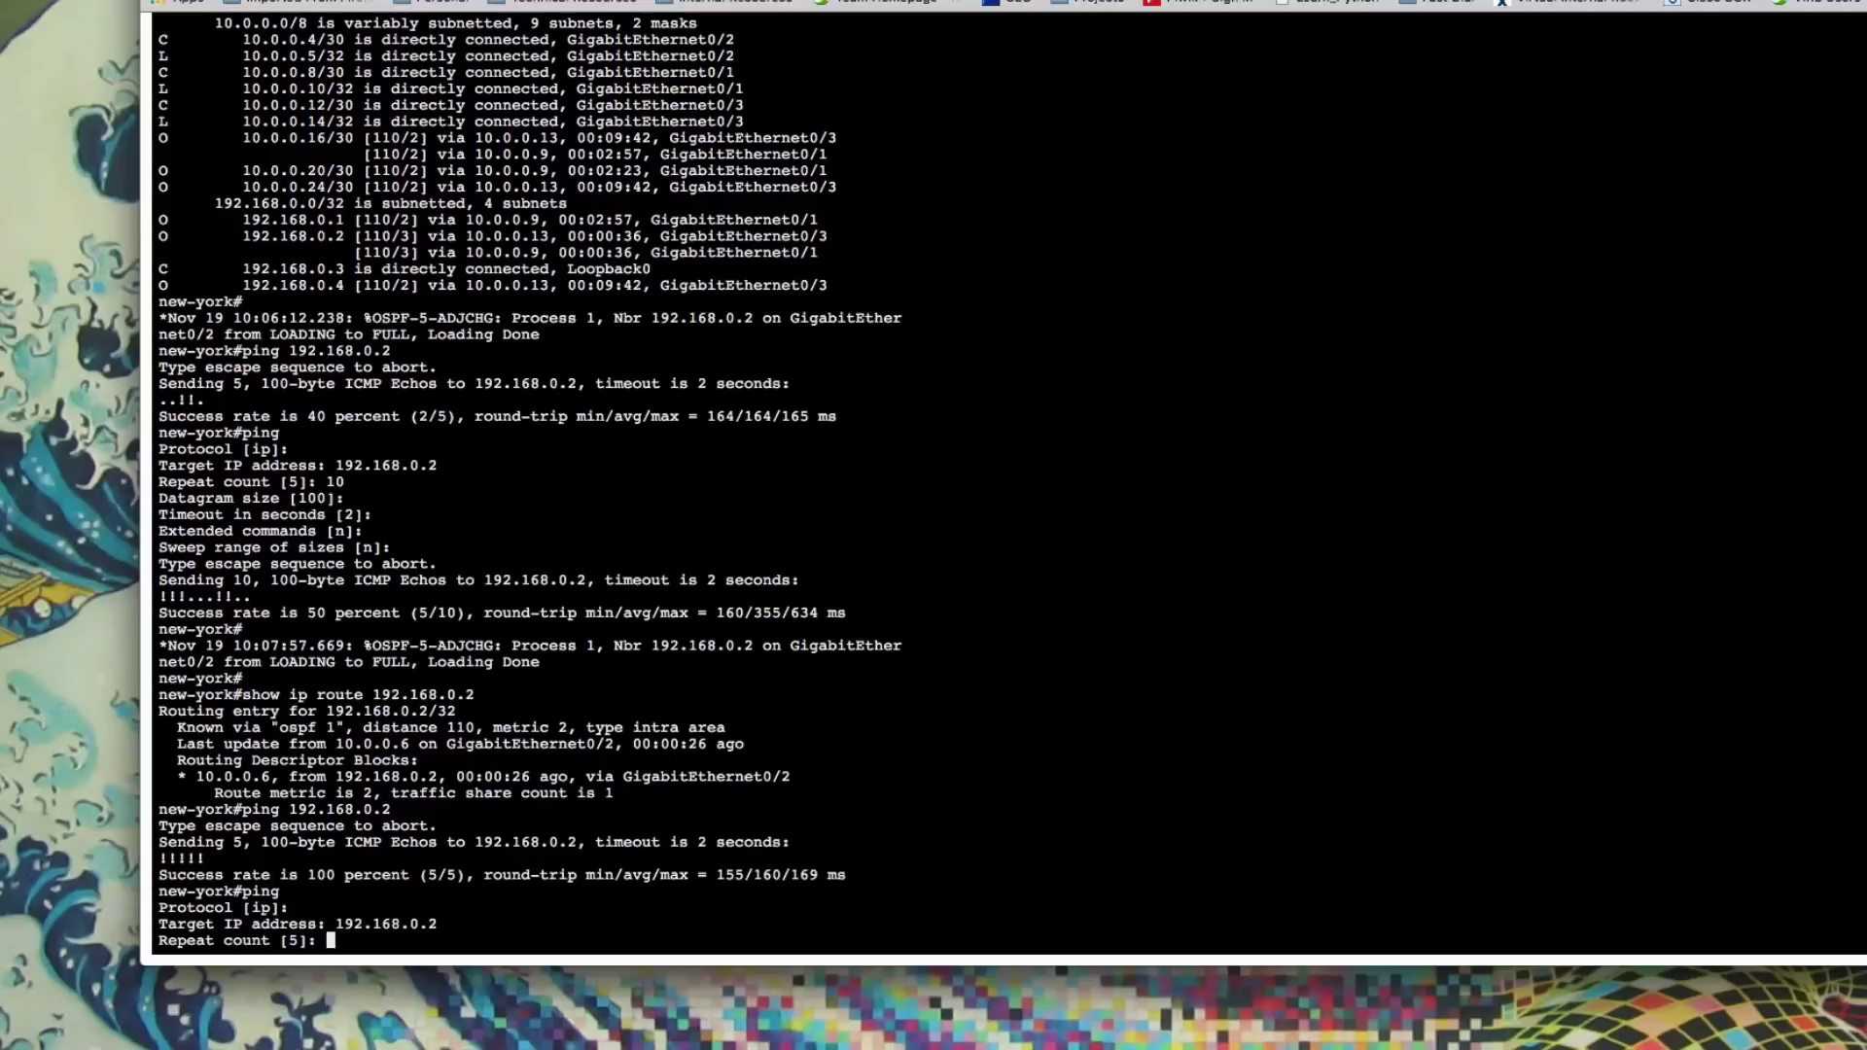
pyautogui.write('100')
pyautogui.press('Return')
pyautogui.press('Return')
pyautogui.press('Return')
pyautogui.press('Return')
pyautogui.press('Return')
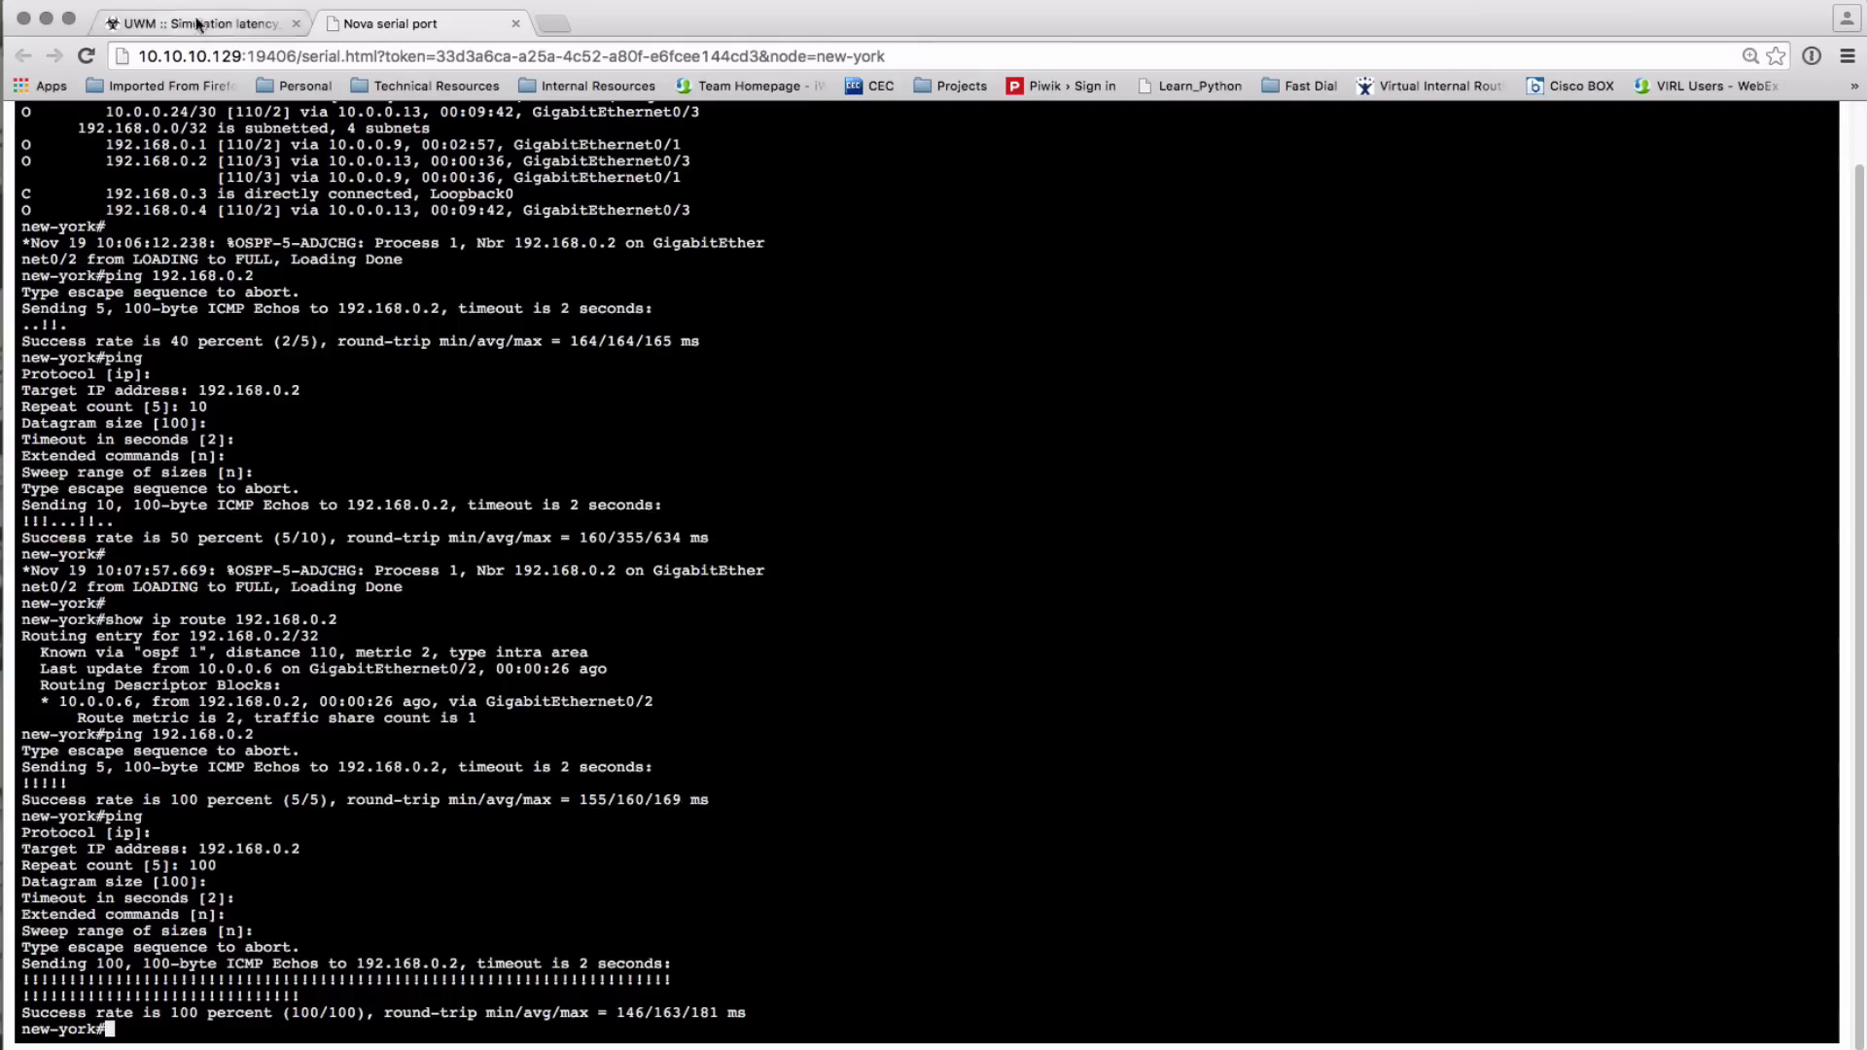
# Change Link_2's jitter from 10 to 0 in UWM and apply it
pyautogui.click(199, 23)
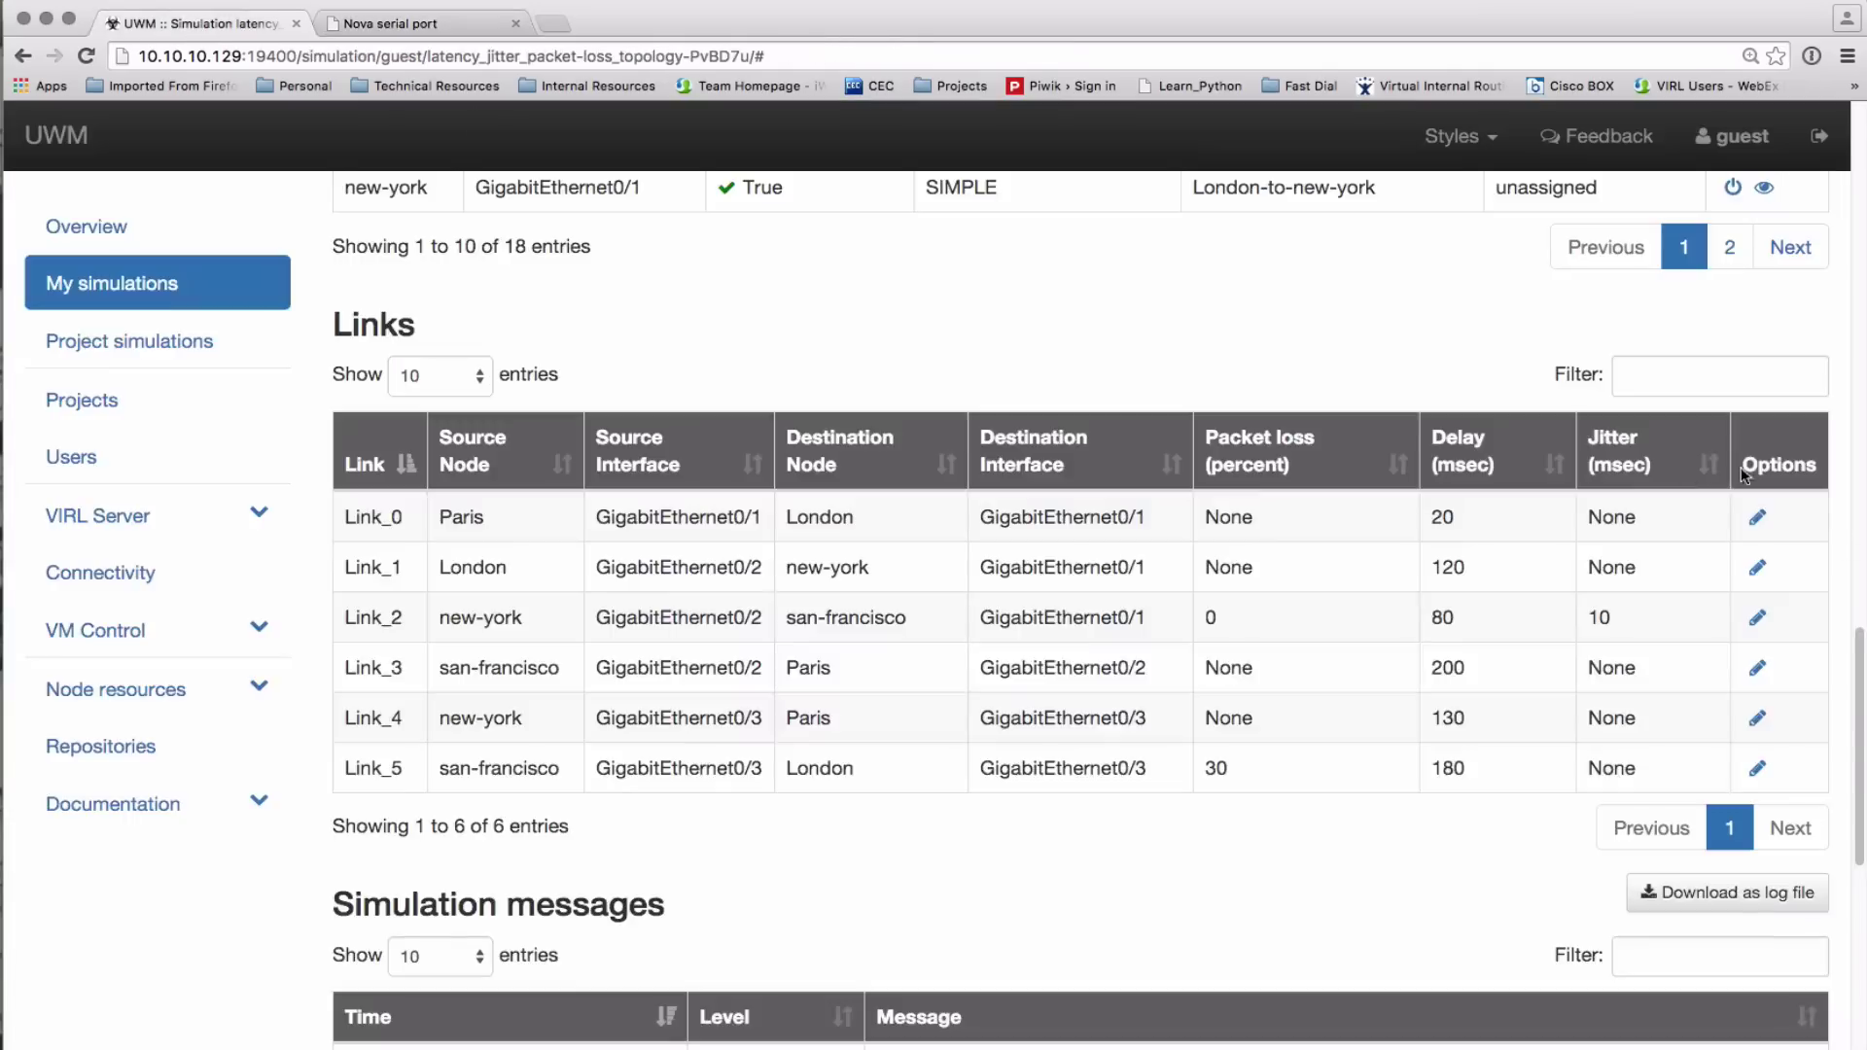
pyautogui.click(1757, 618)
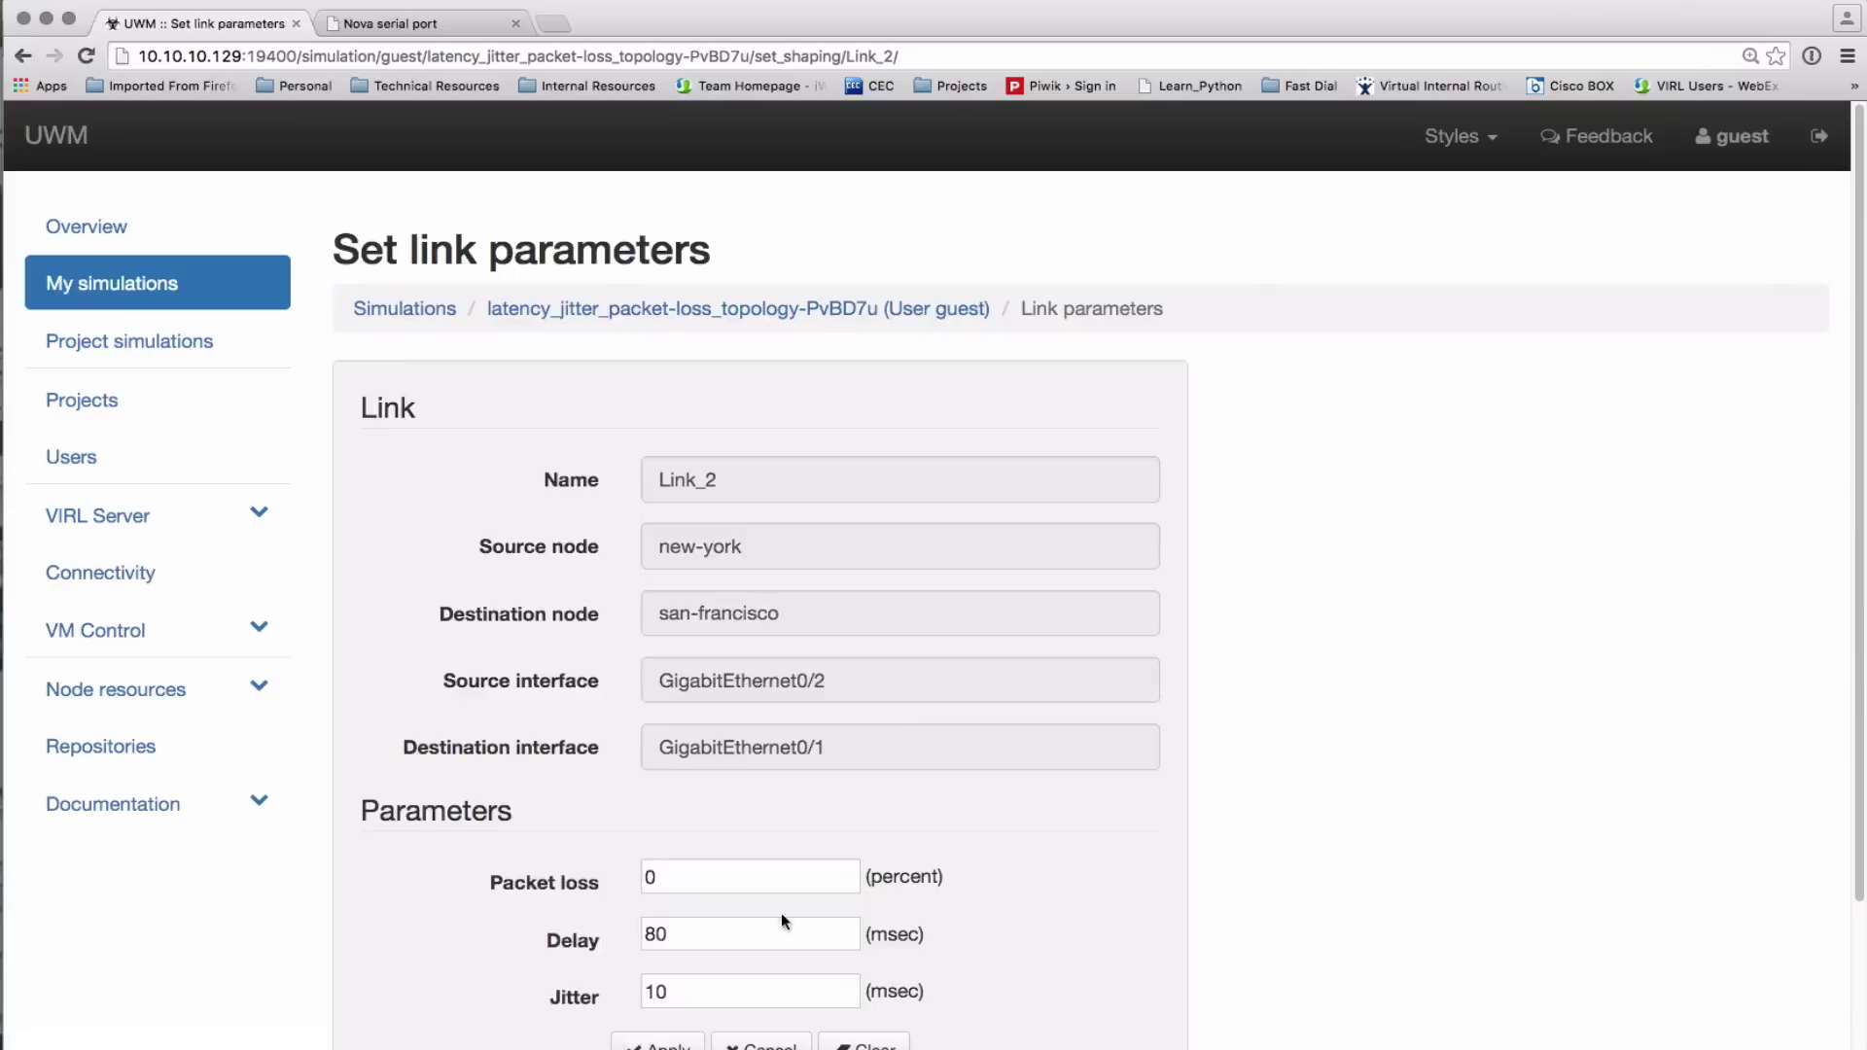
pyautogui.moveTo(681, 991); pyautogui.dragTo(620, 995)
pyautogui.write('0')
pyautogui.scroll(-1, 1108, 873)
pyautogui.click(657, 972)
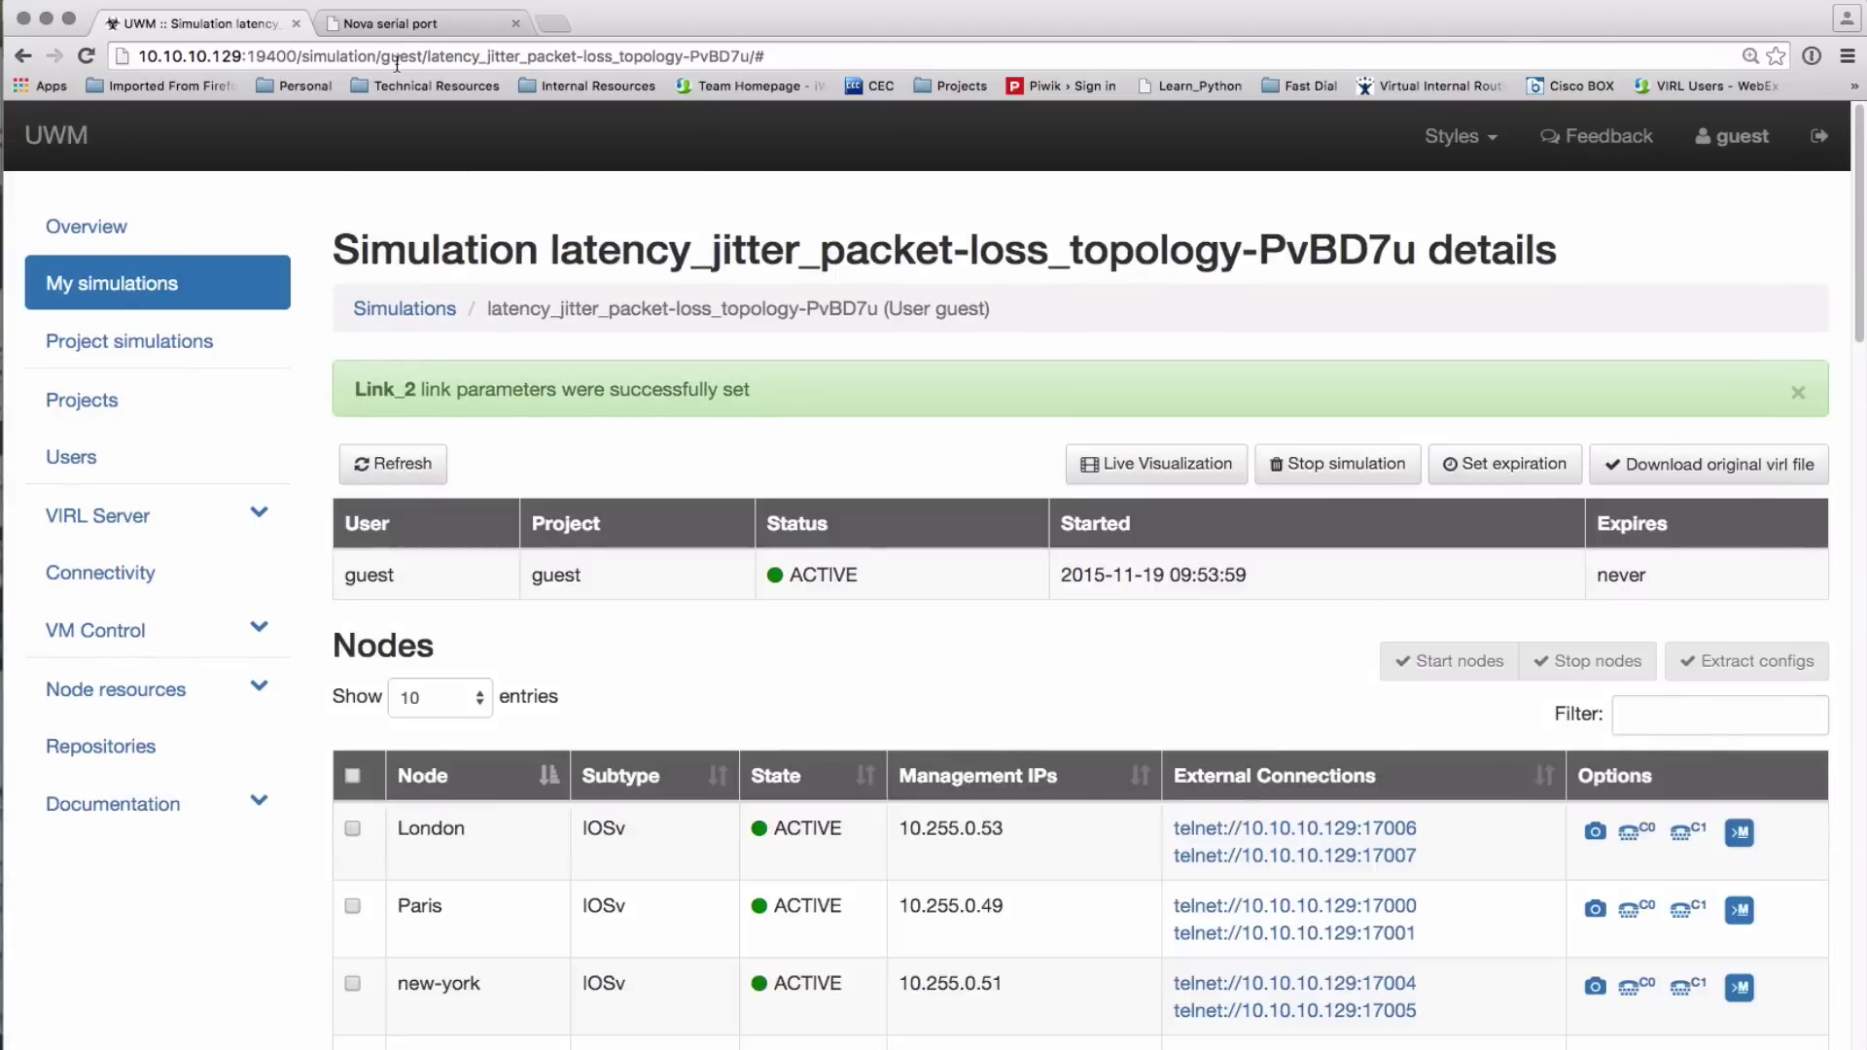
# Rerun the extended 100-echo ping from new-york to 192.168.0.2 to compare round-trip times
pyautogui.click(393, 23)
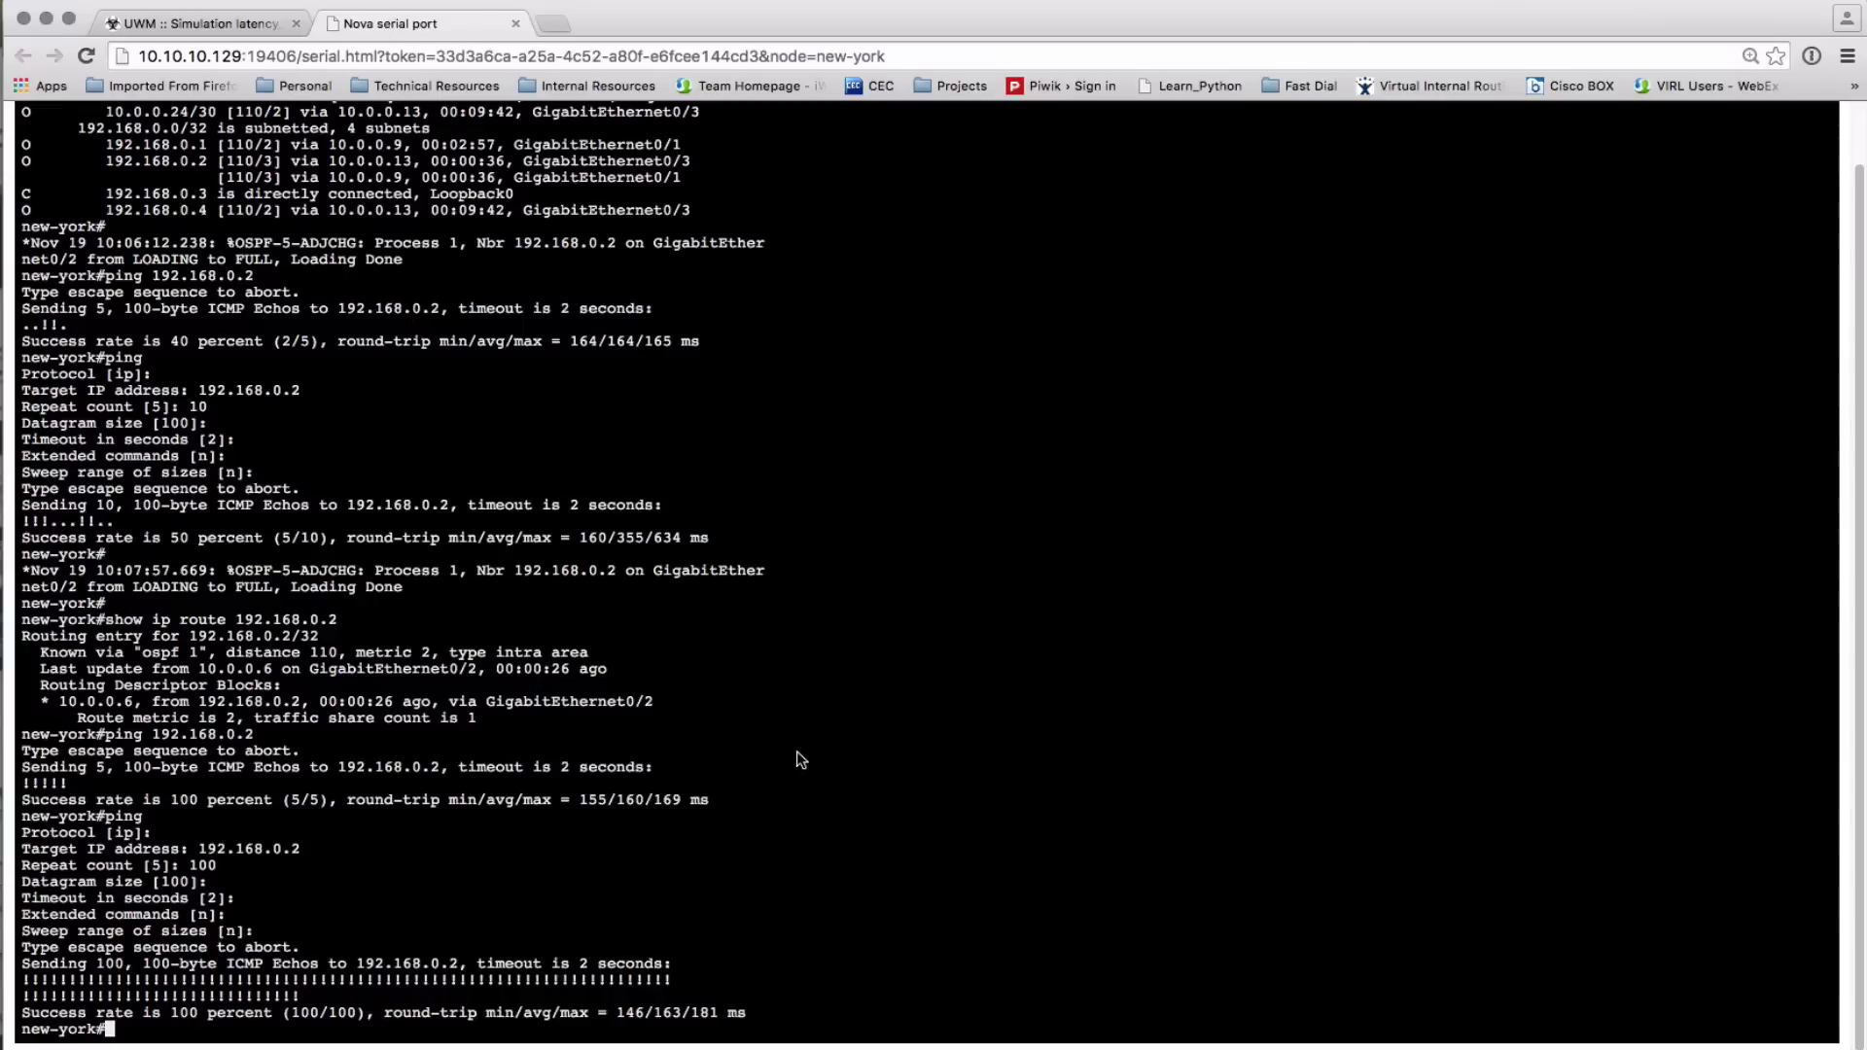
pyautogui.press('Up')
pyautogui.press('Up')
pyautogui.press('Down')
pyautogui.press('Return')
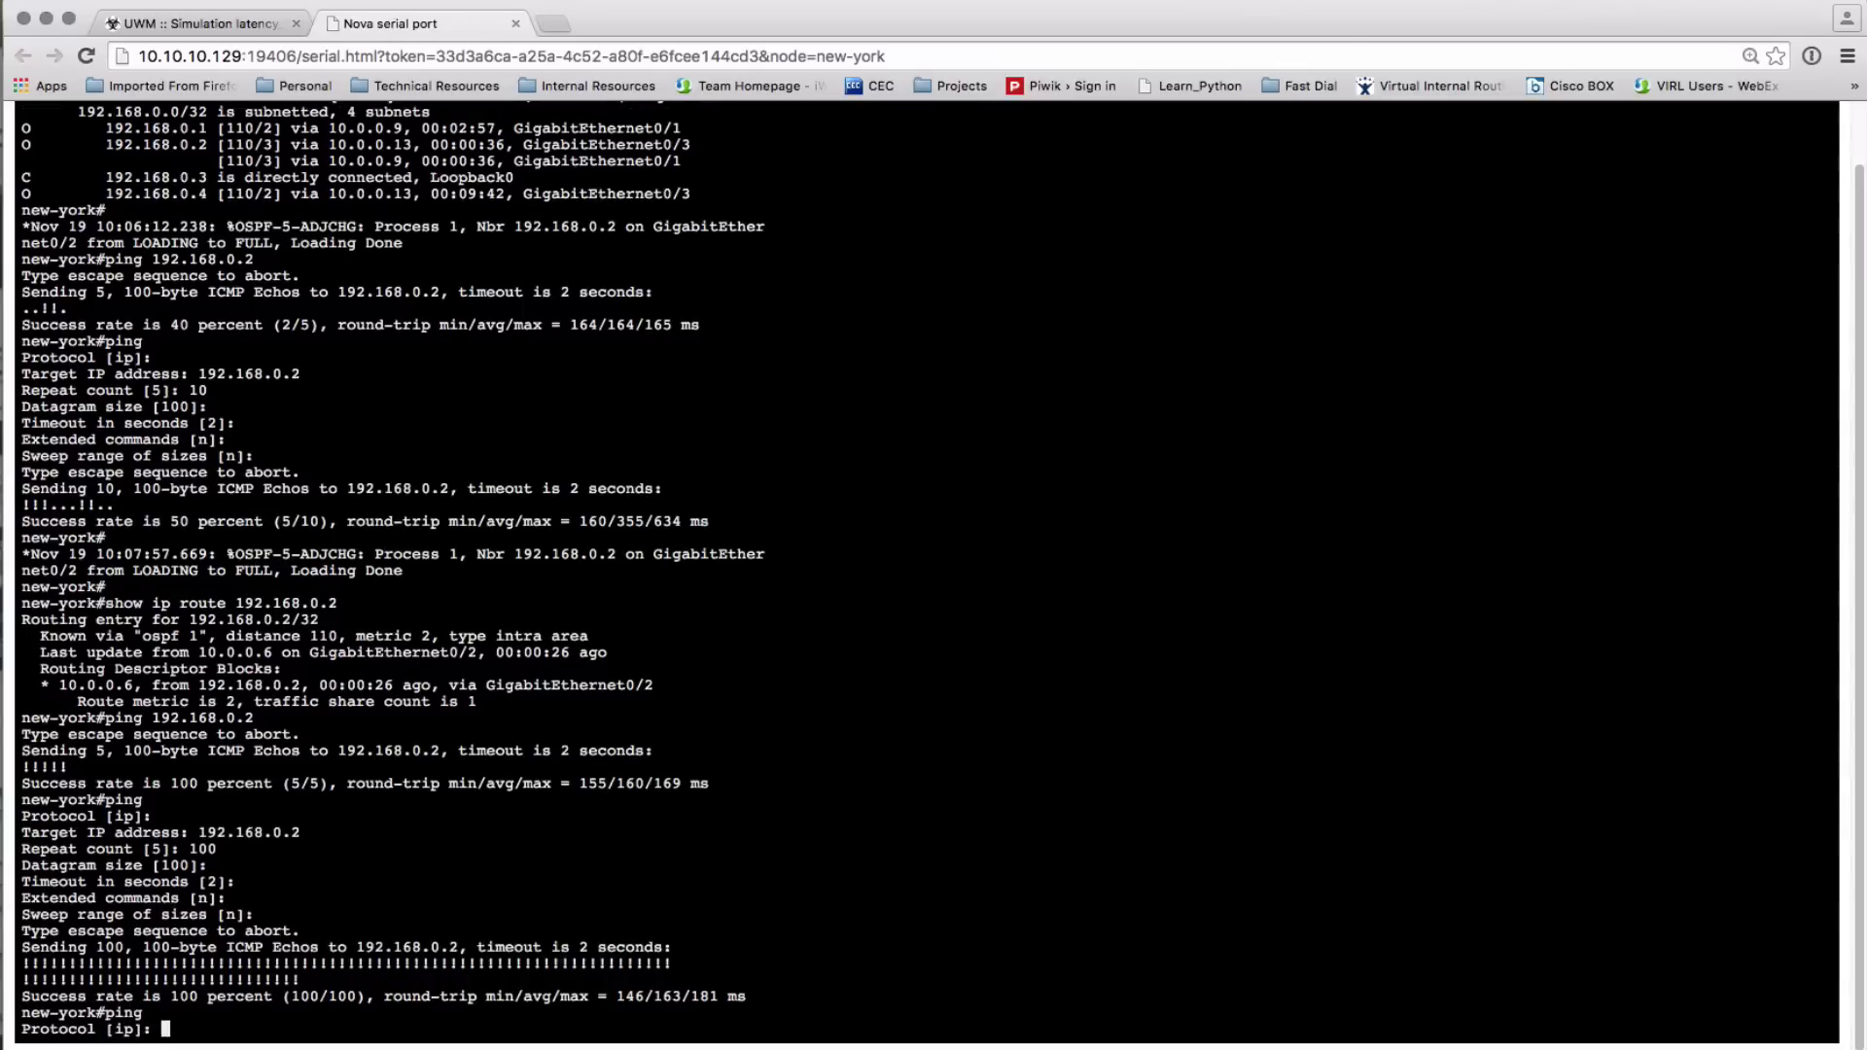
pyautogui.press('Return')
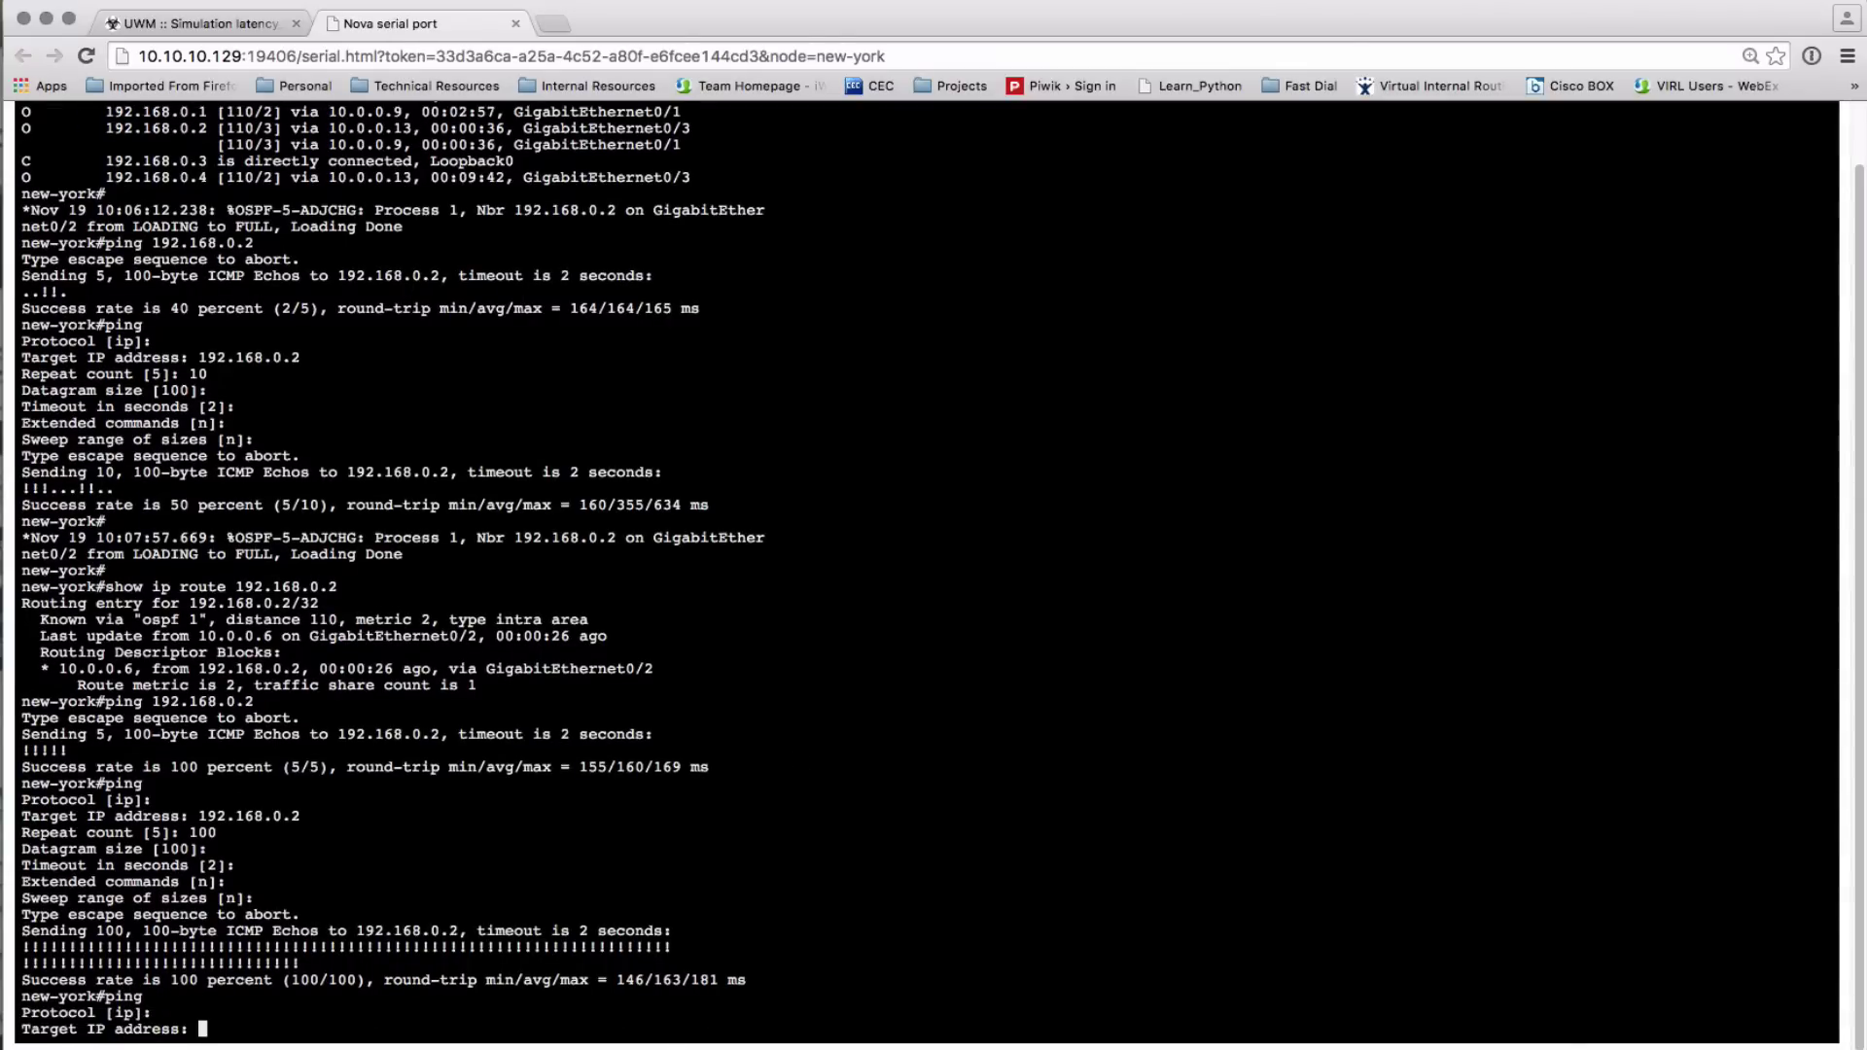
pyautogui.write('192.168.0.2')
pyautogui.press('Return')
pyautogui.write('100')
pyautogui.press('Return')
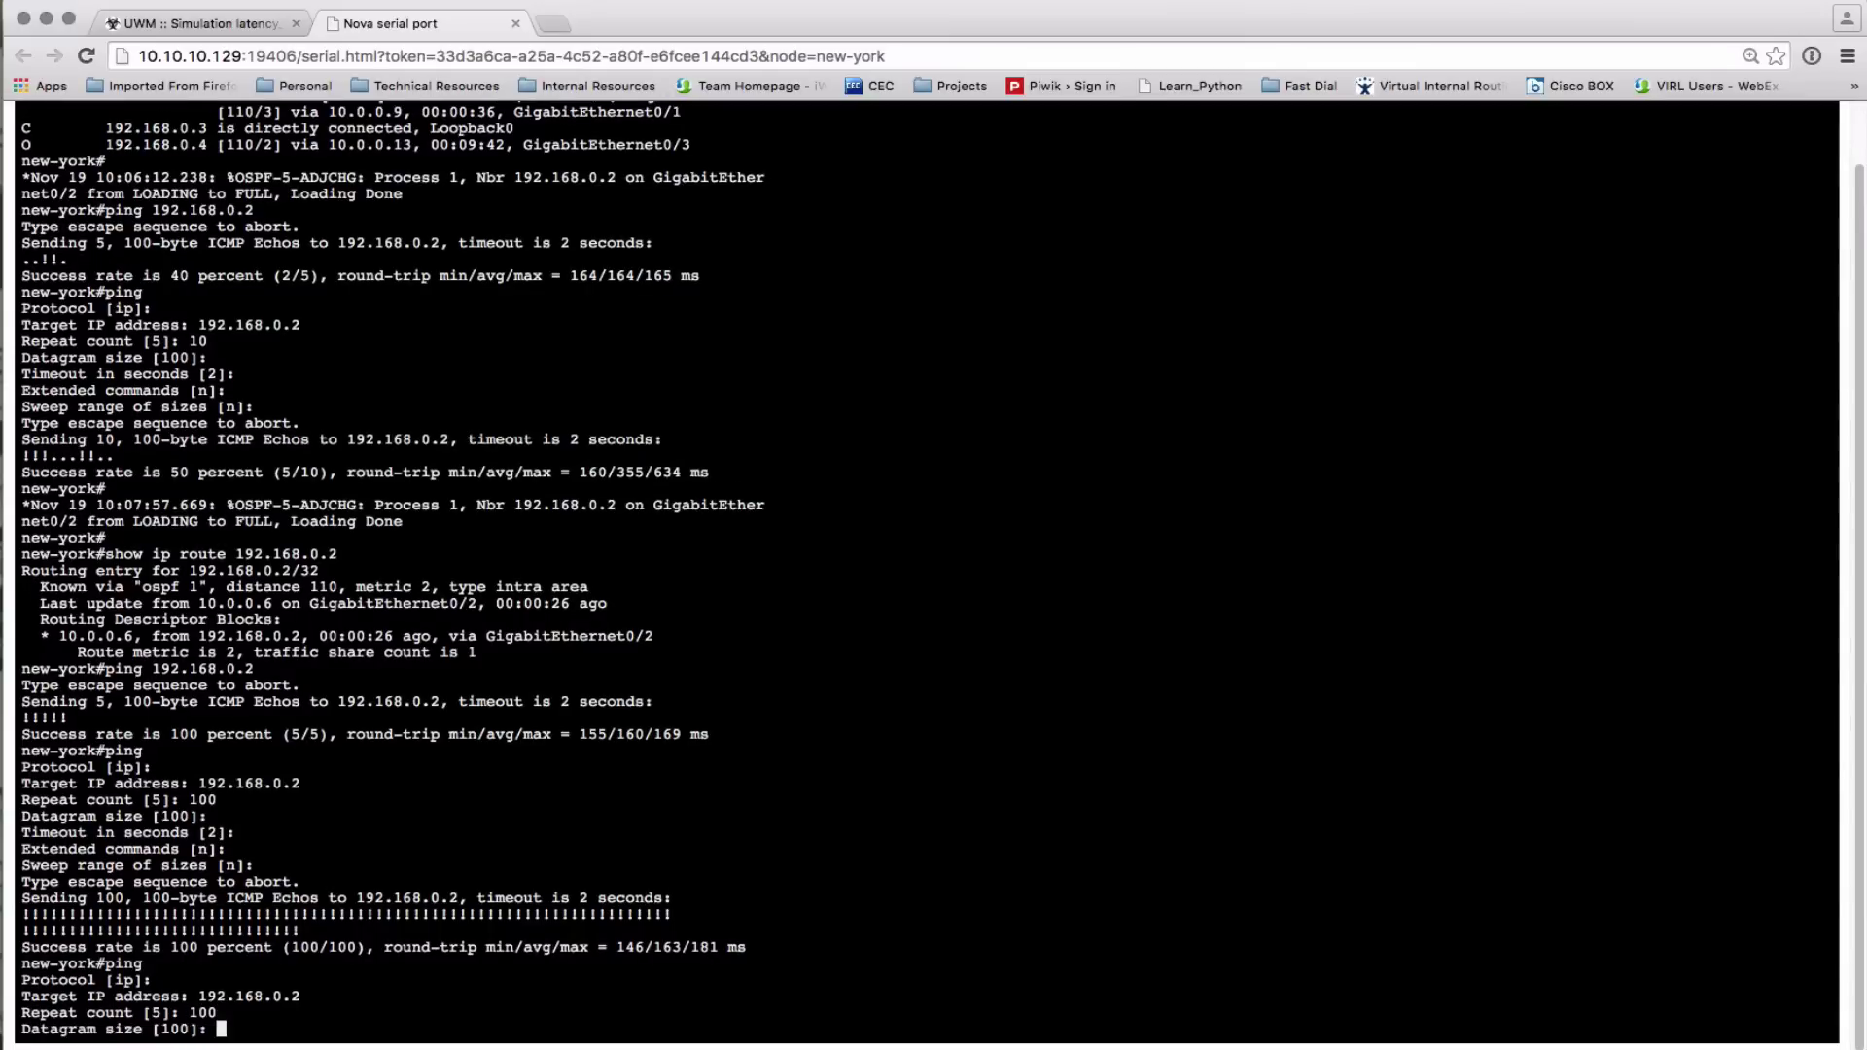
pyautogui.press('Return')
pyautogui.press('Return')
pyautogui.press('Return')
pyautogui.press('Return')
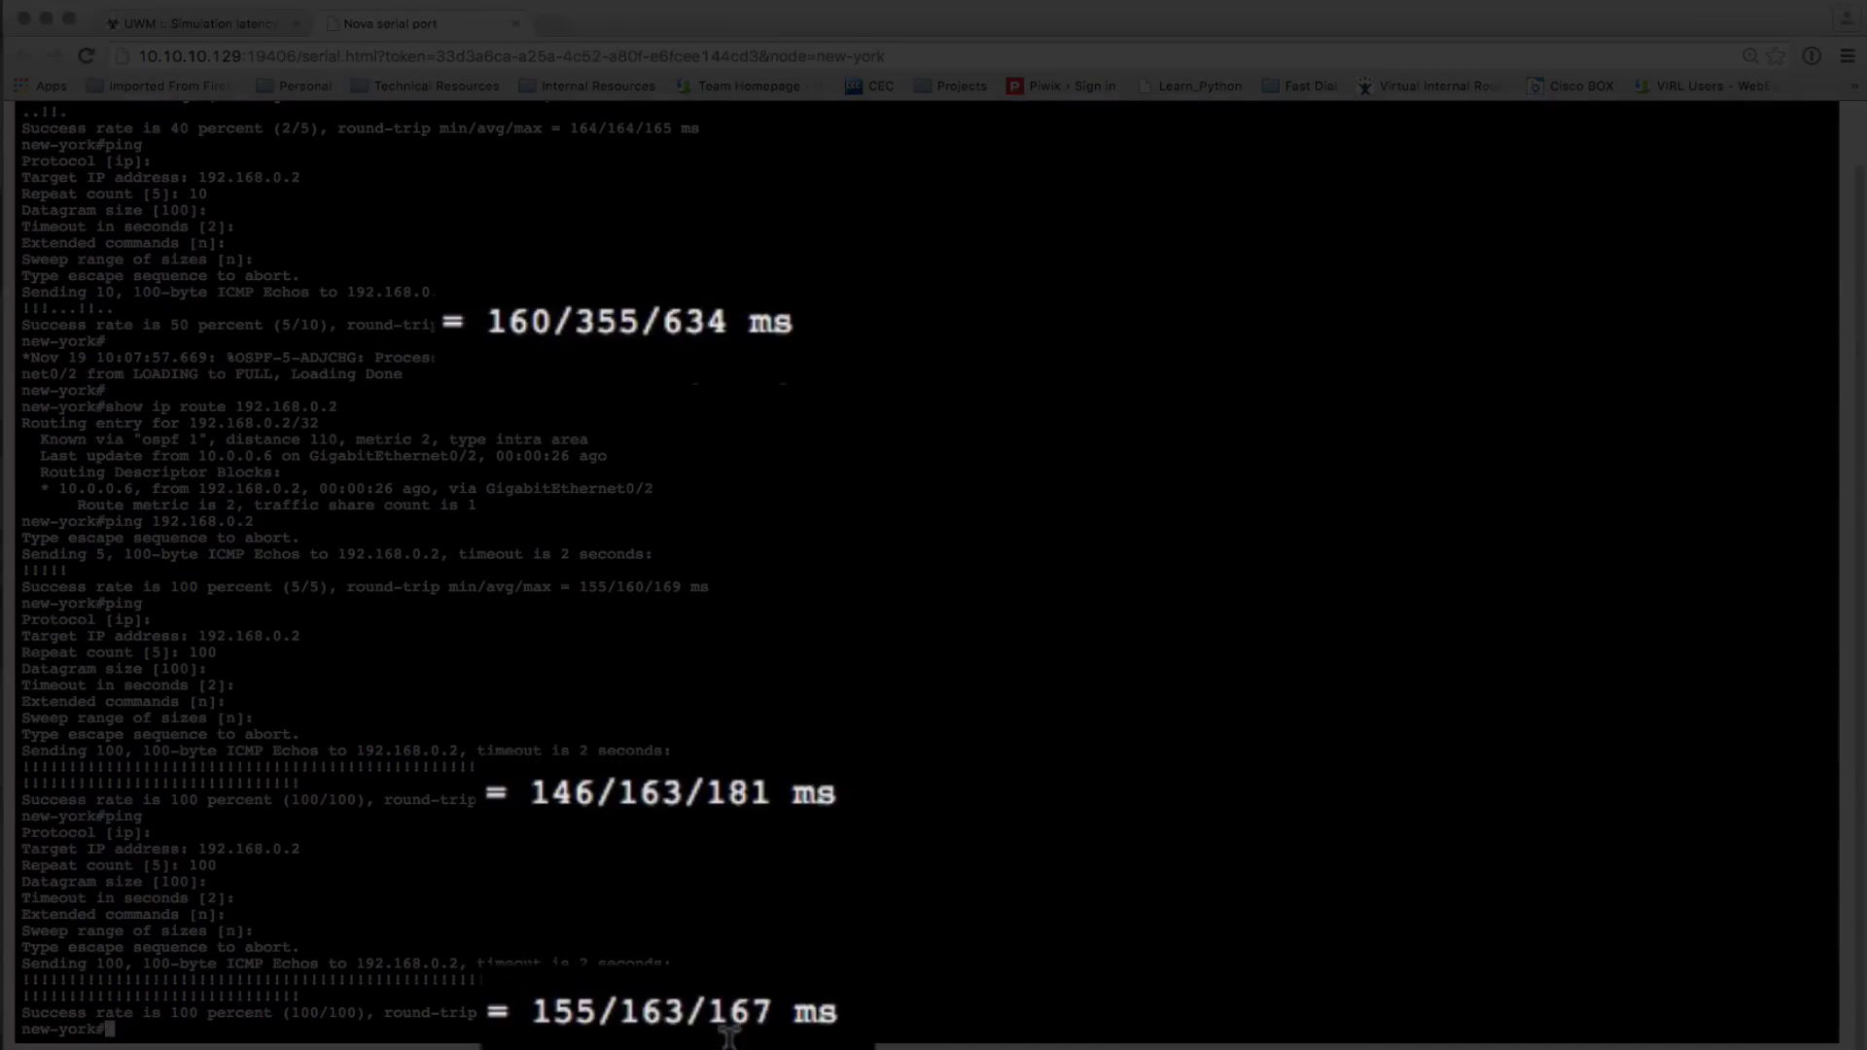
pyautogui.click(203, 21)
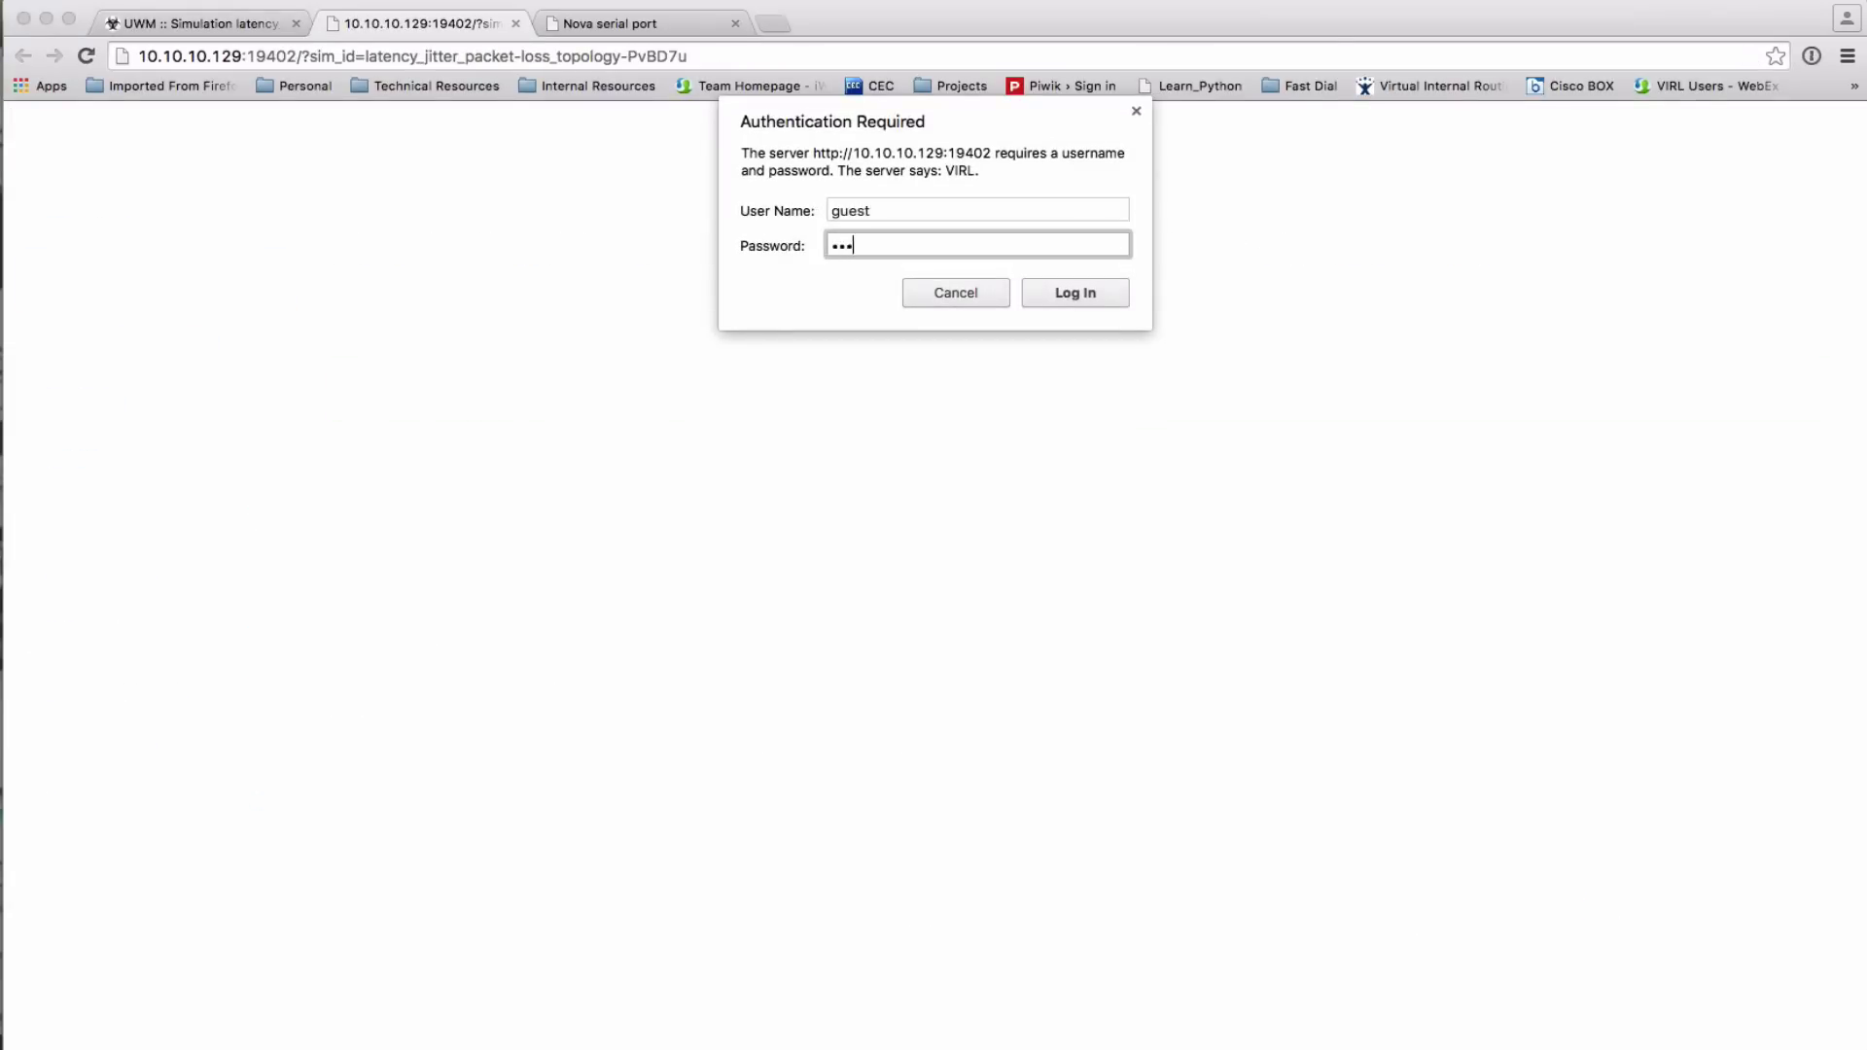
pyautogui.write('guest')
# Log in to Live Visualization and set the Paris–London link's delay to 0 ms
pyautogui.press('Return')
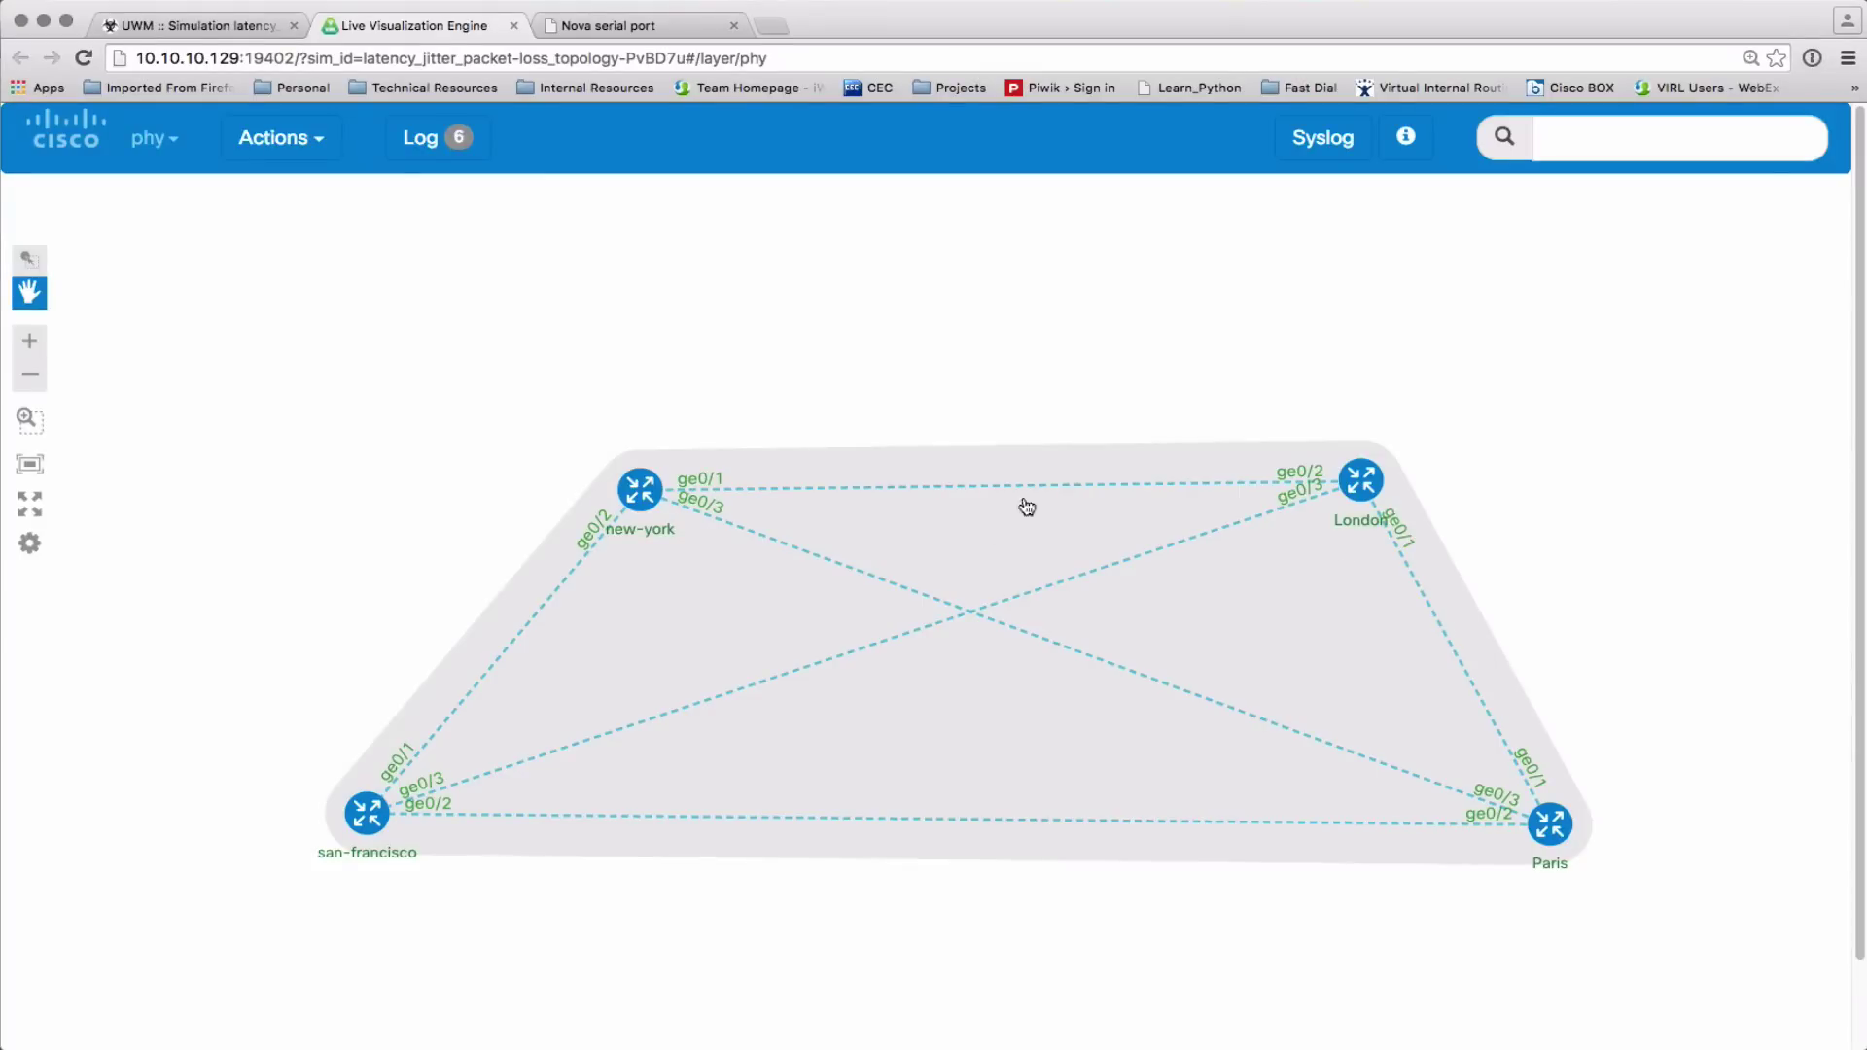
pyautogui.moveTo(1441, 633)
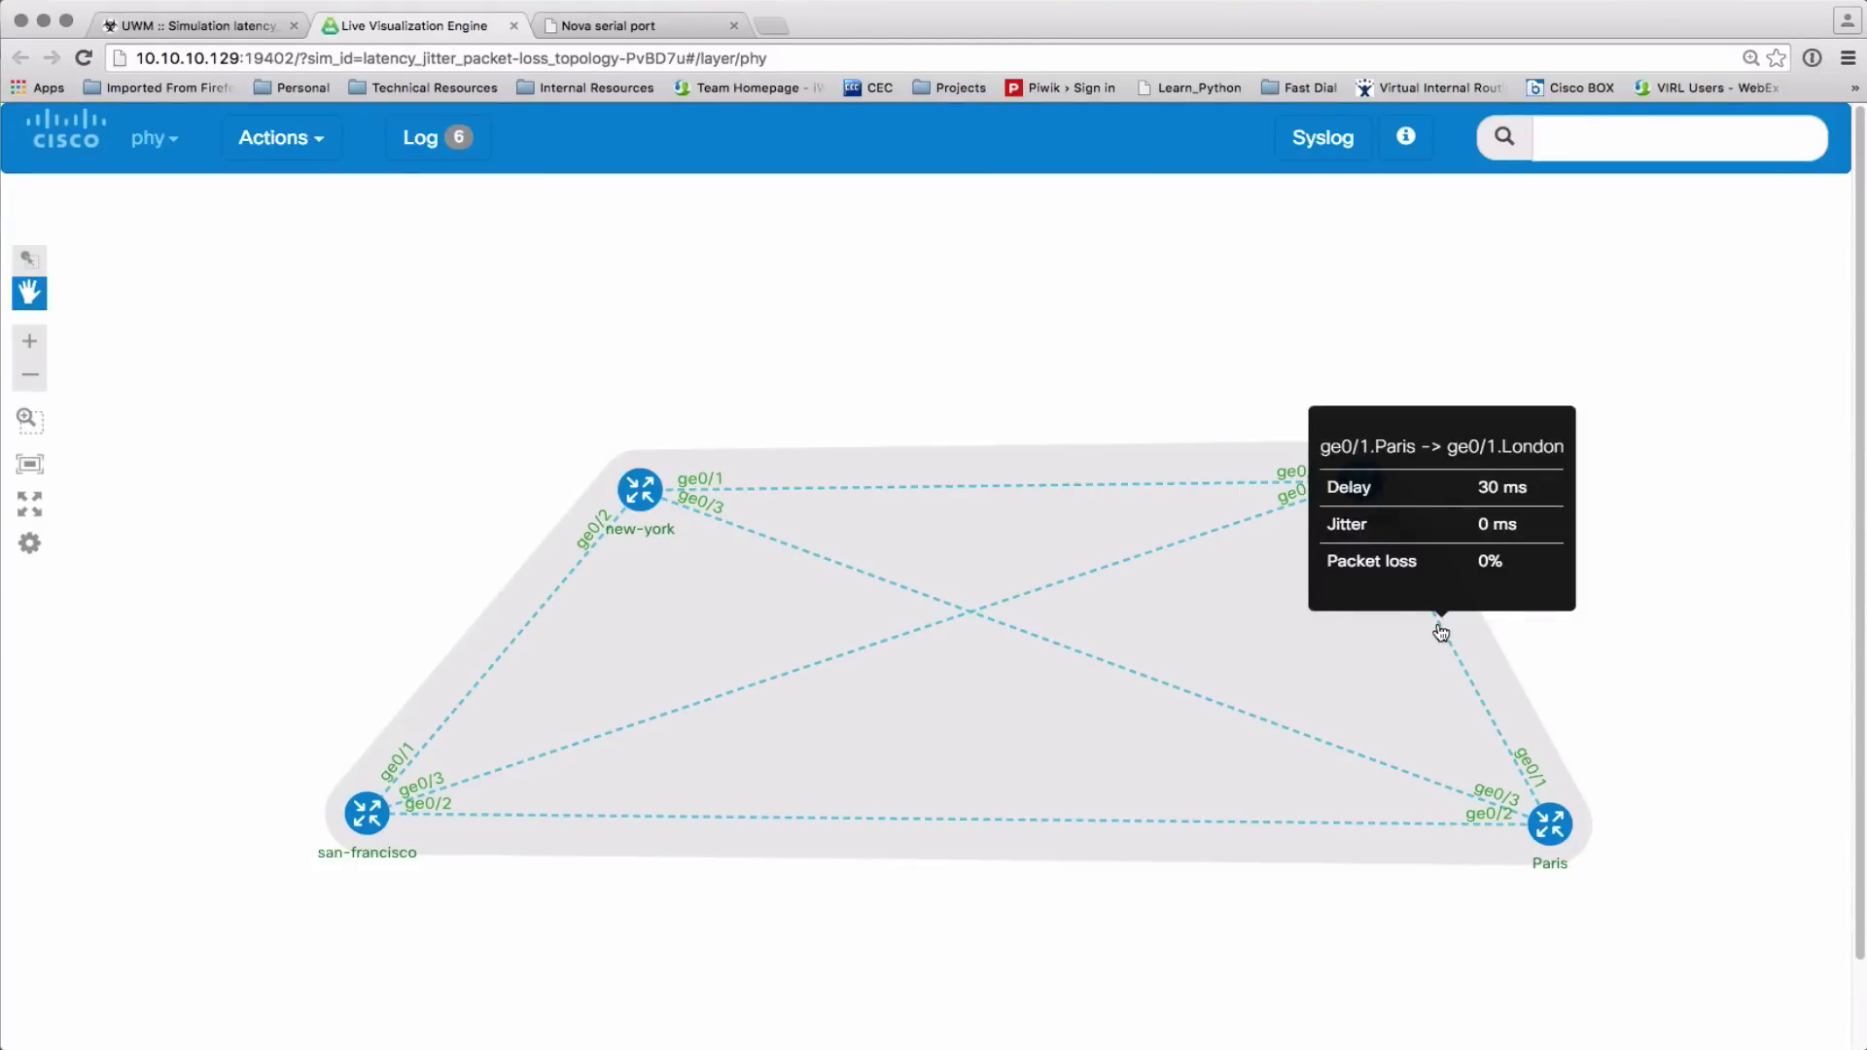
pyautogui.moveTo(1041, 596)
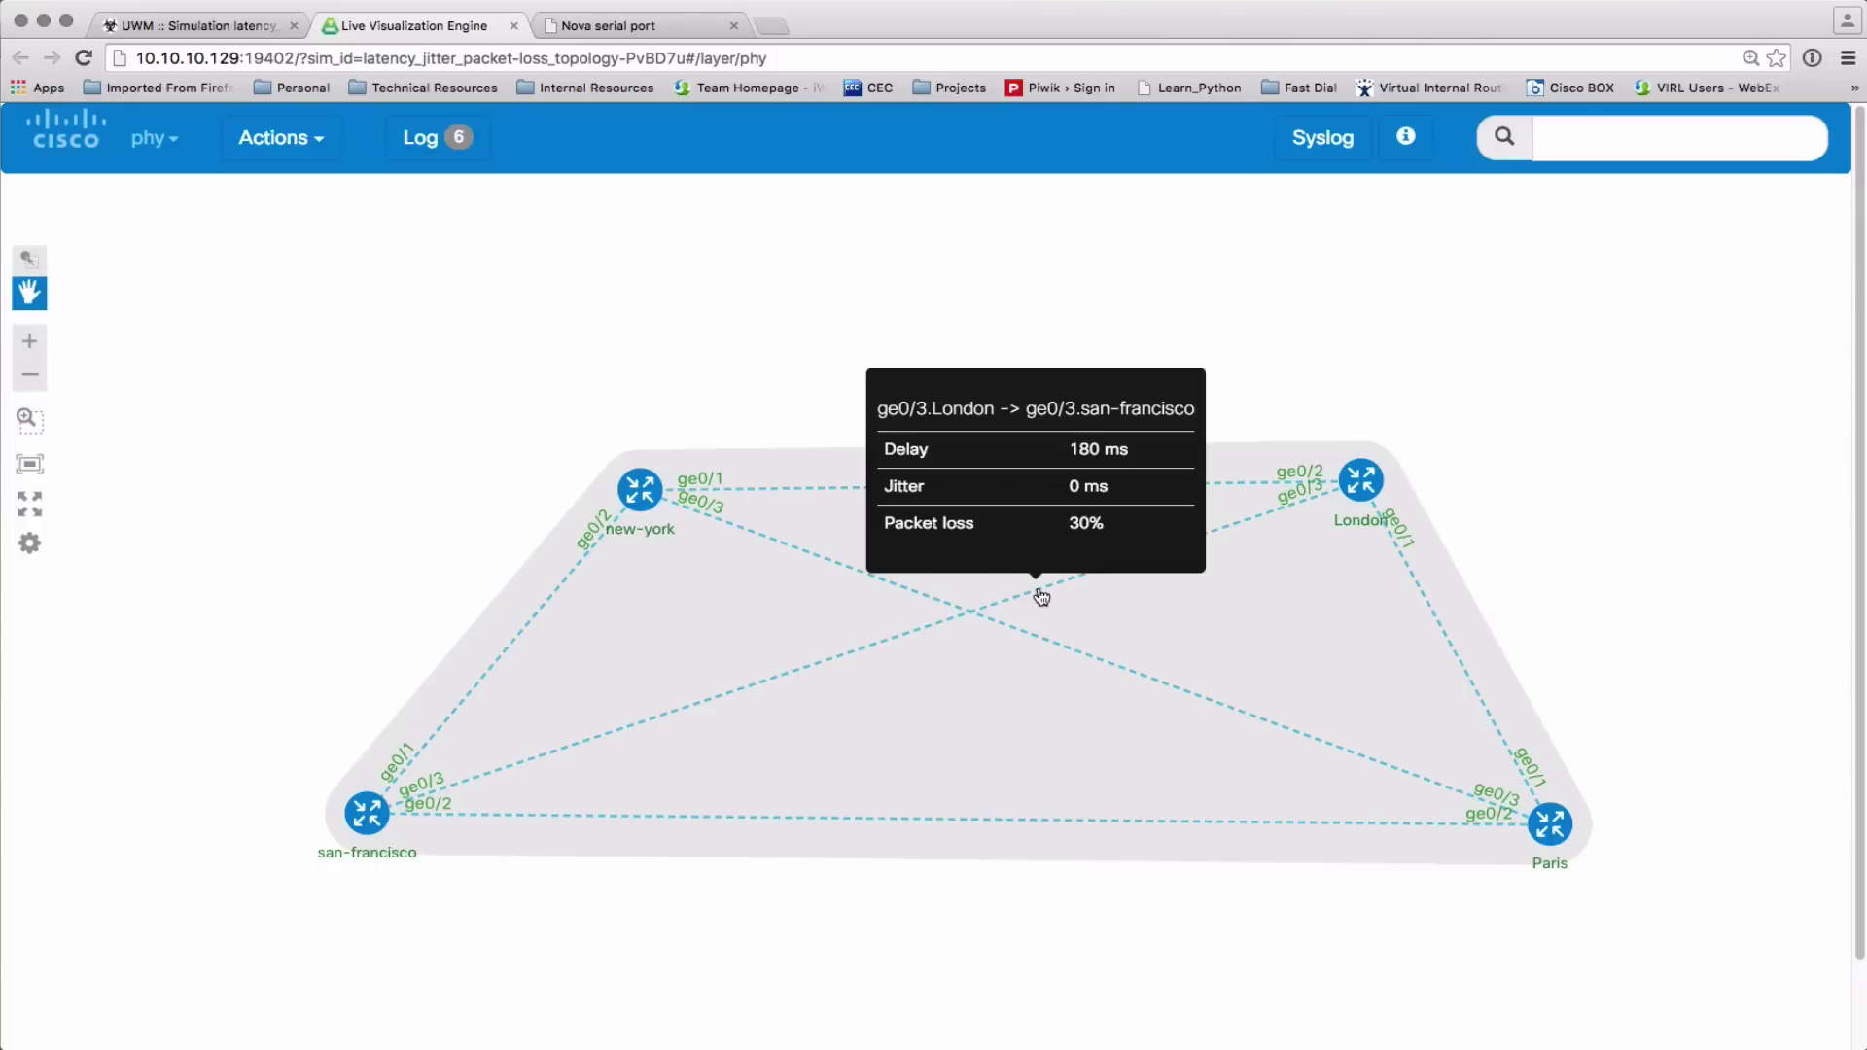
pyautogui.moveTo(861, 495)
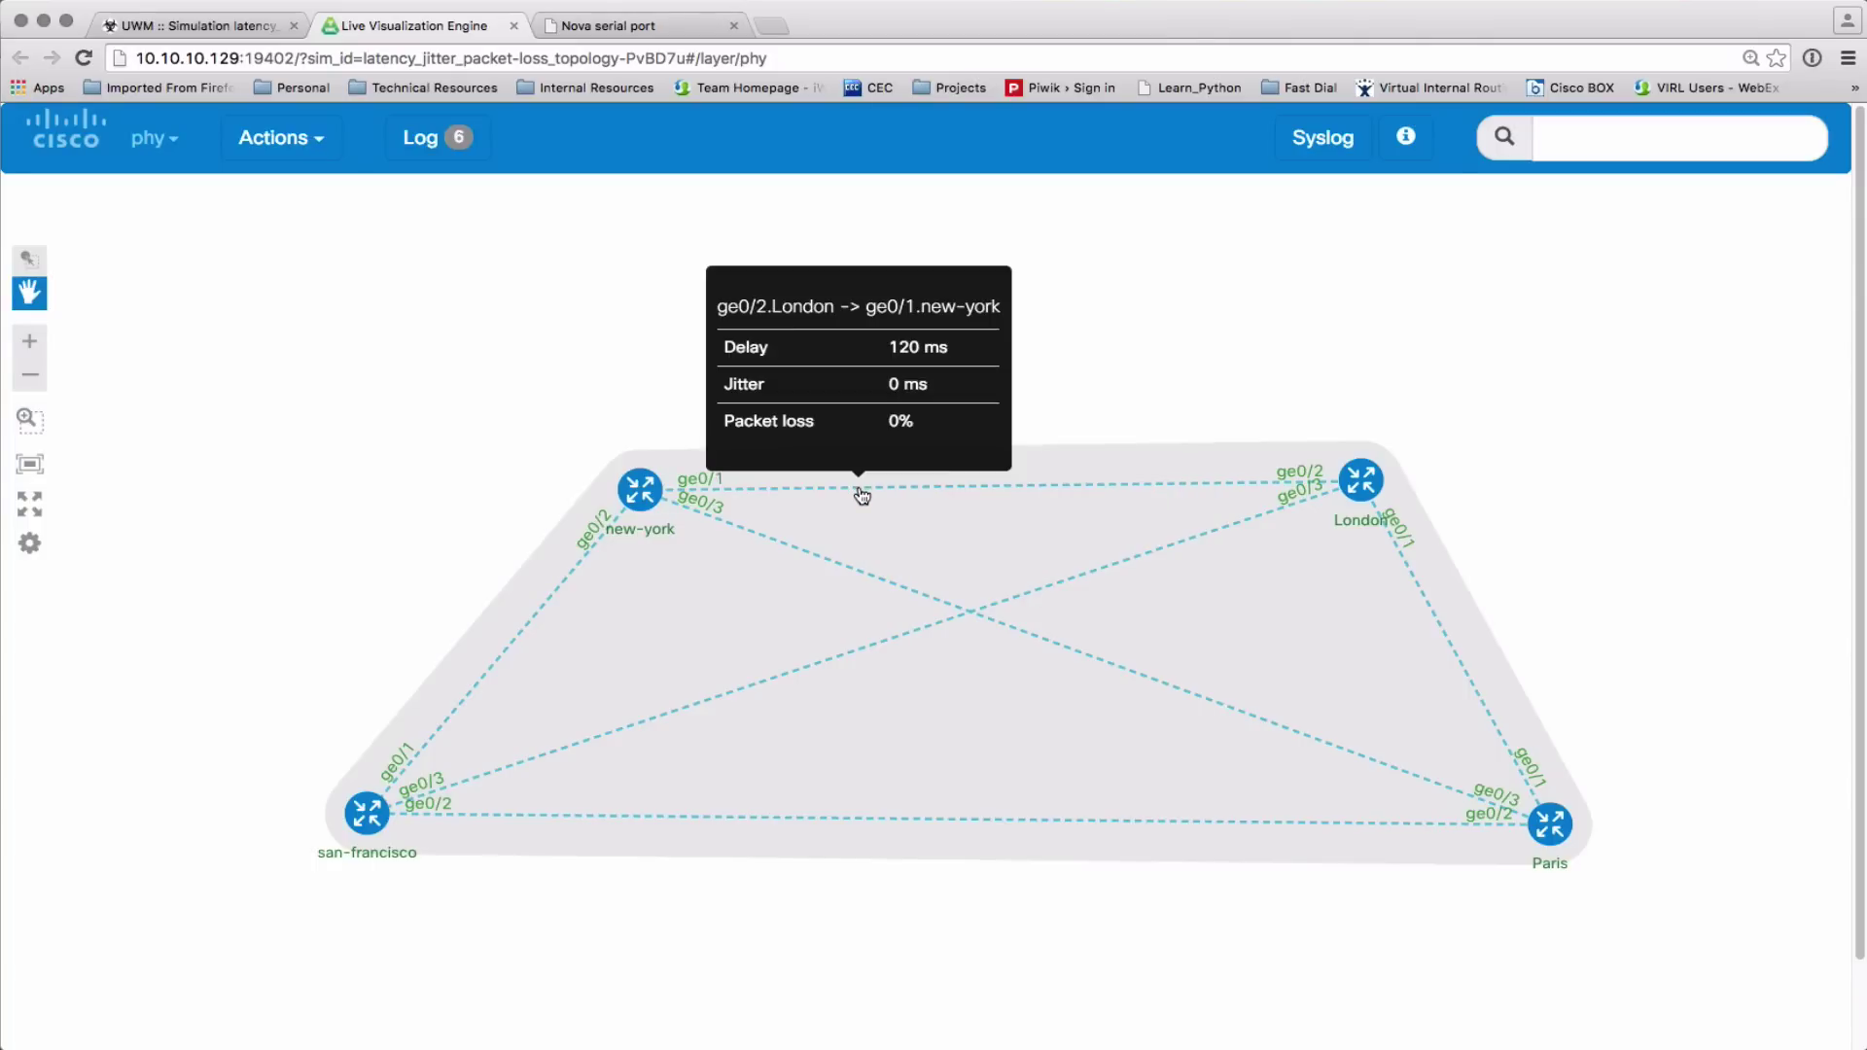
pyautogui.click(1441, 632)
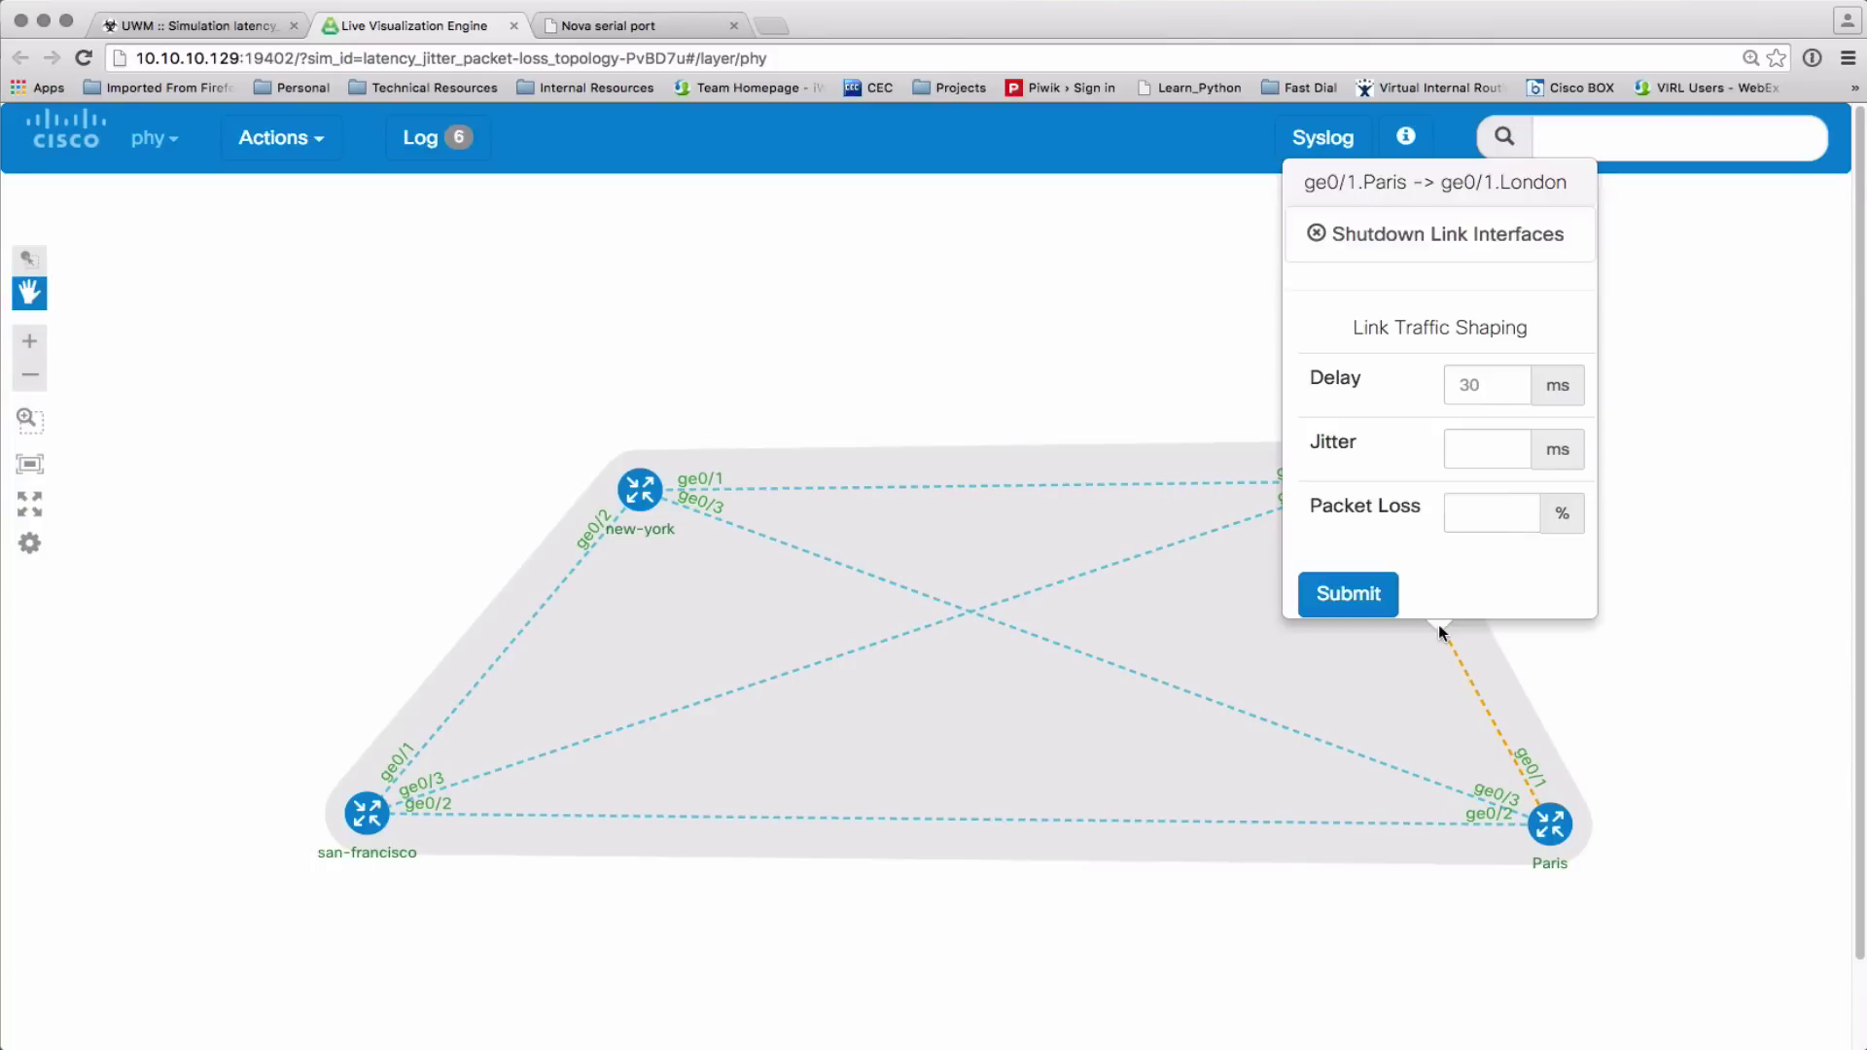
pyautogui.click(1487, 392)
pyautogui.write('0')
pyautogui.click(1367, 593)
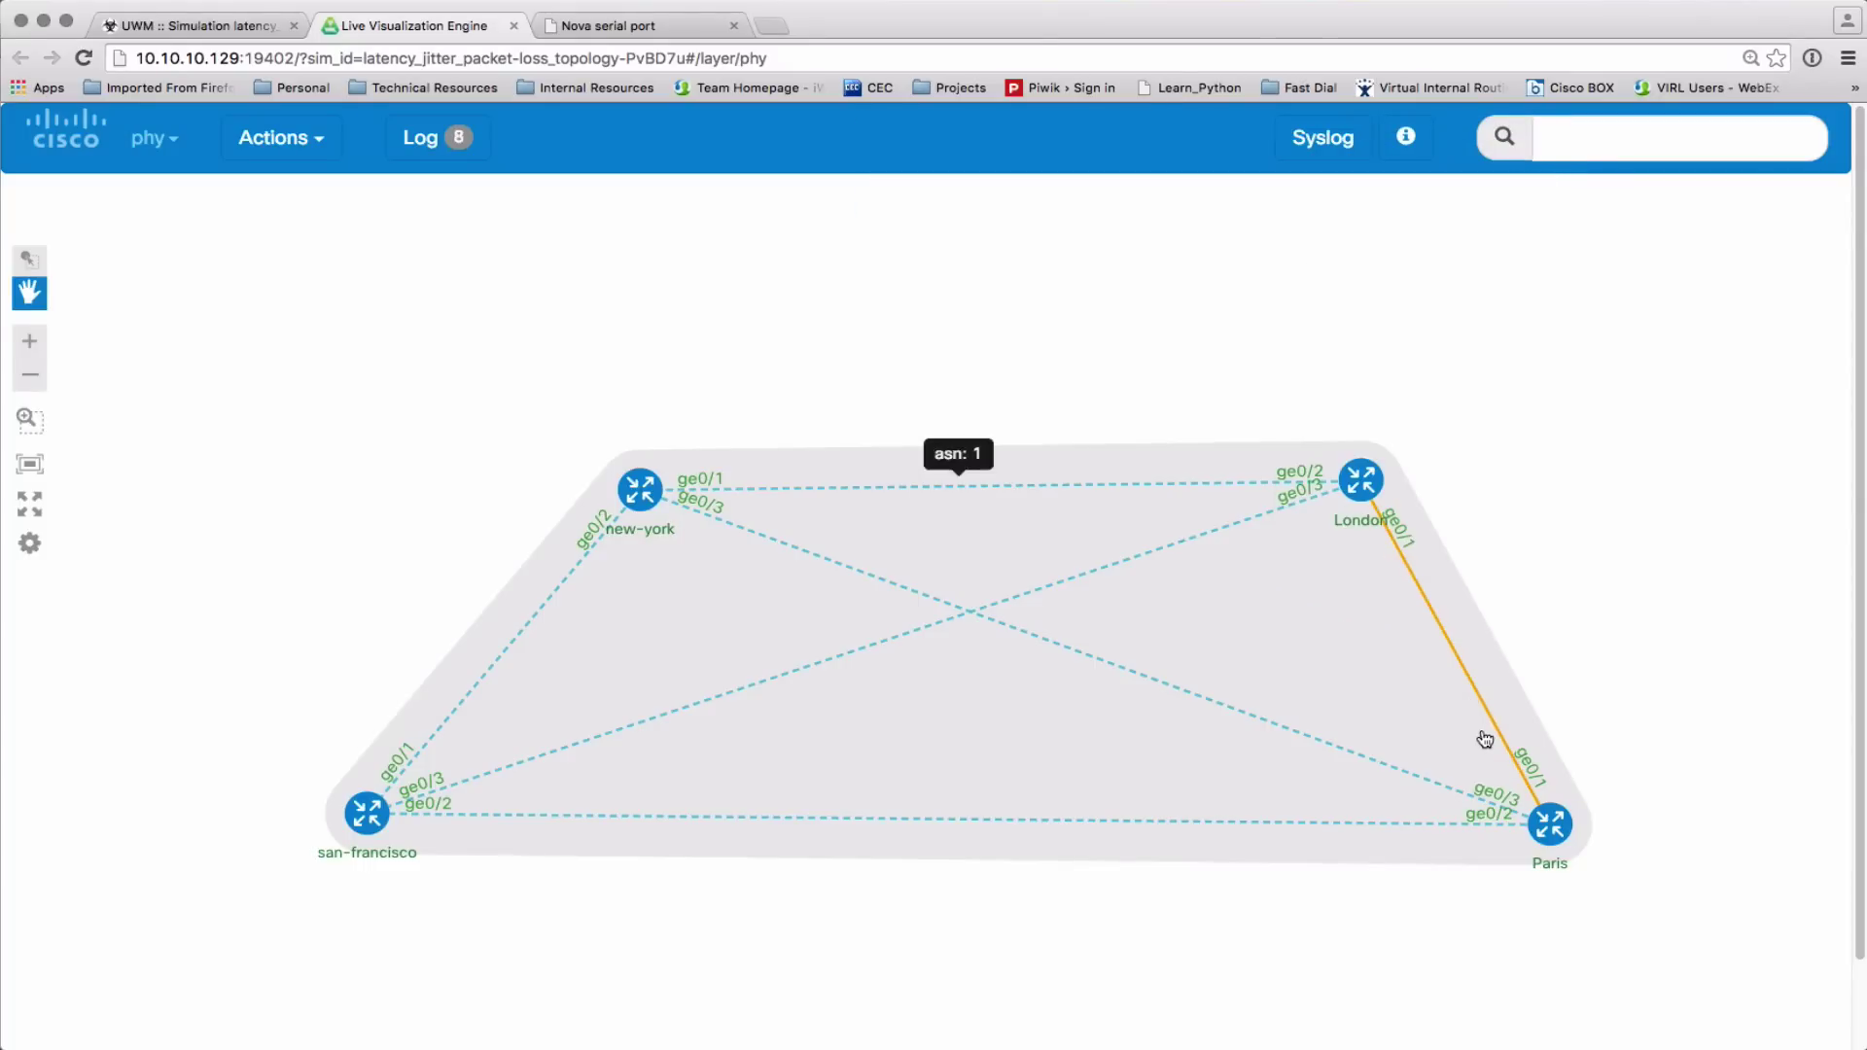
pyautogui.moveTo(1452, 642)
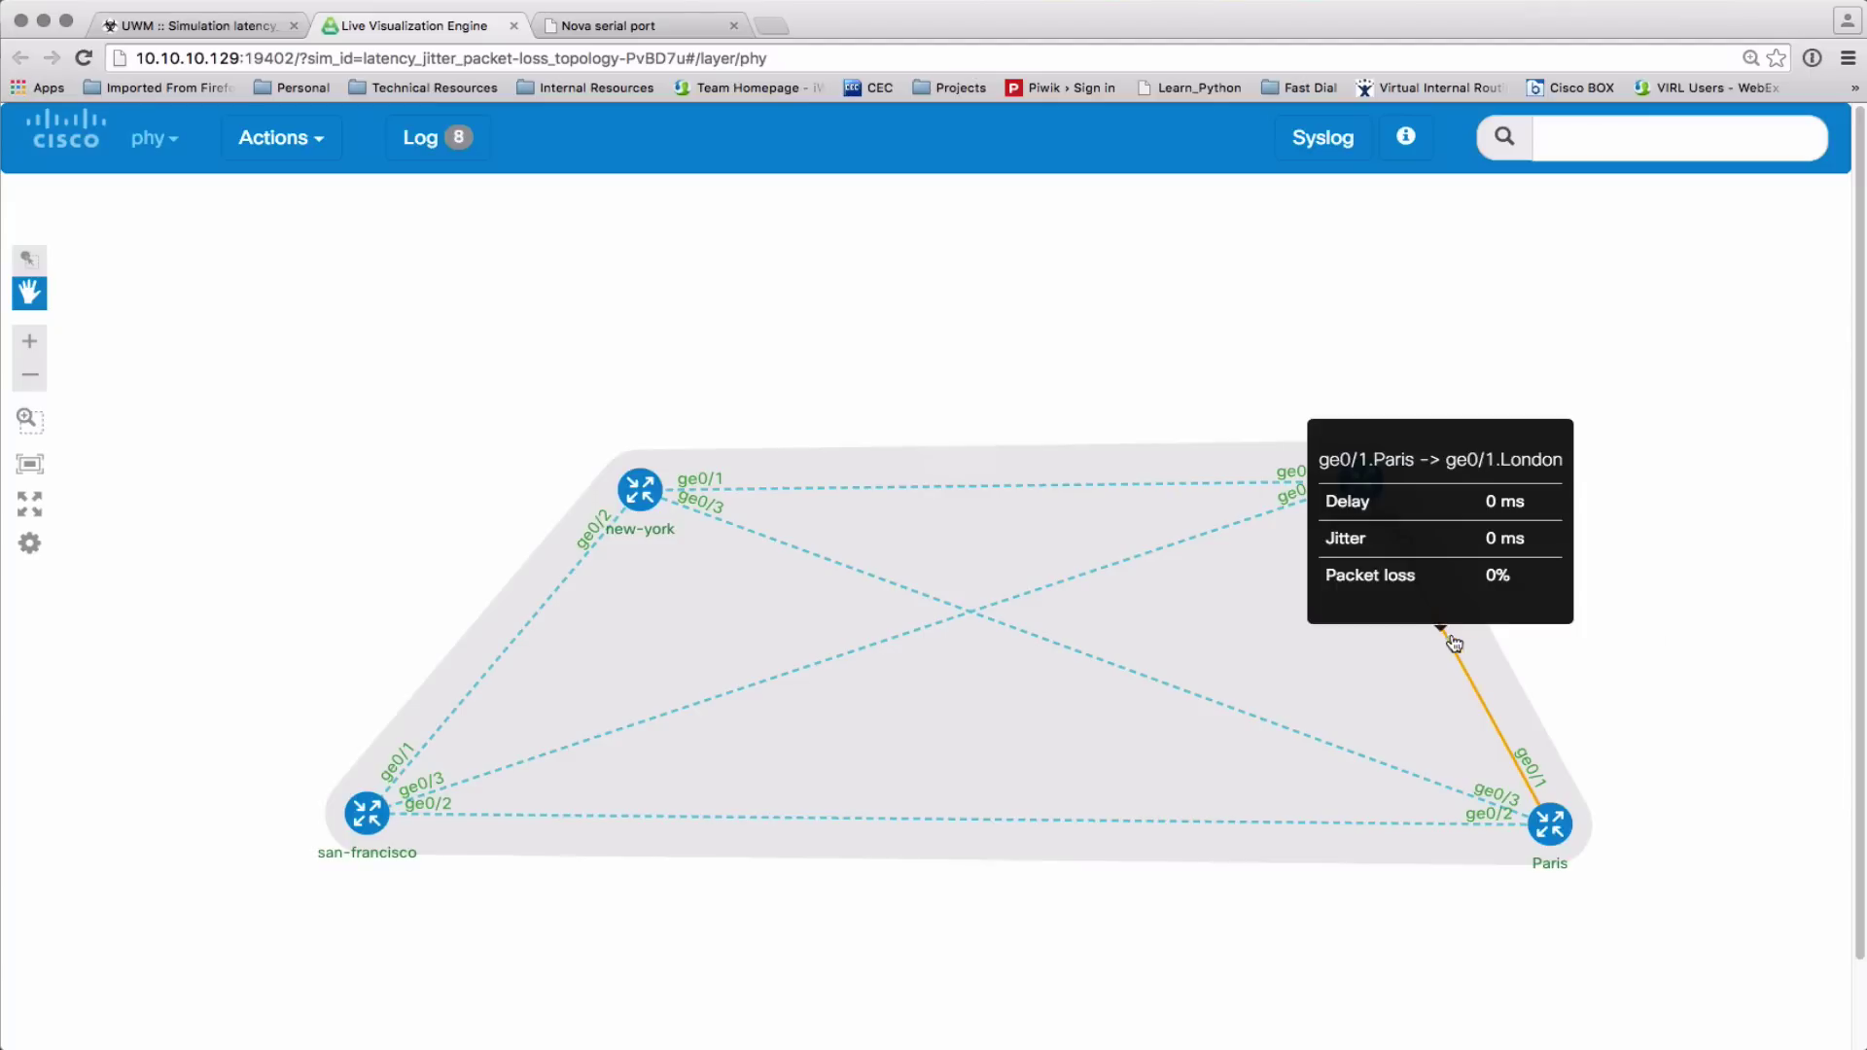
pyautogui.moveTo(995, 817)
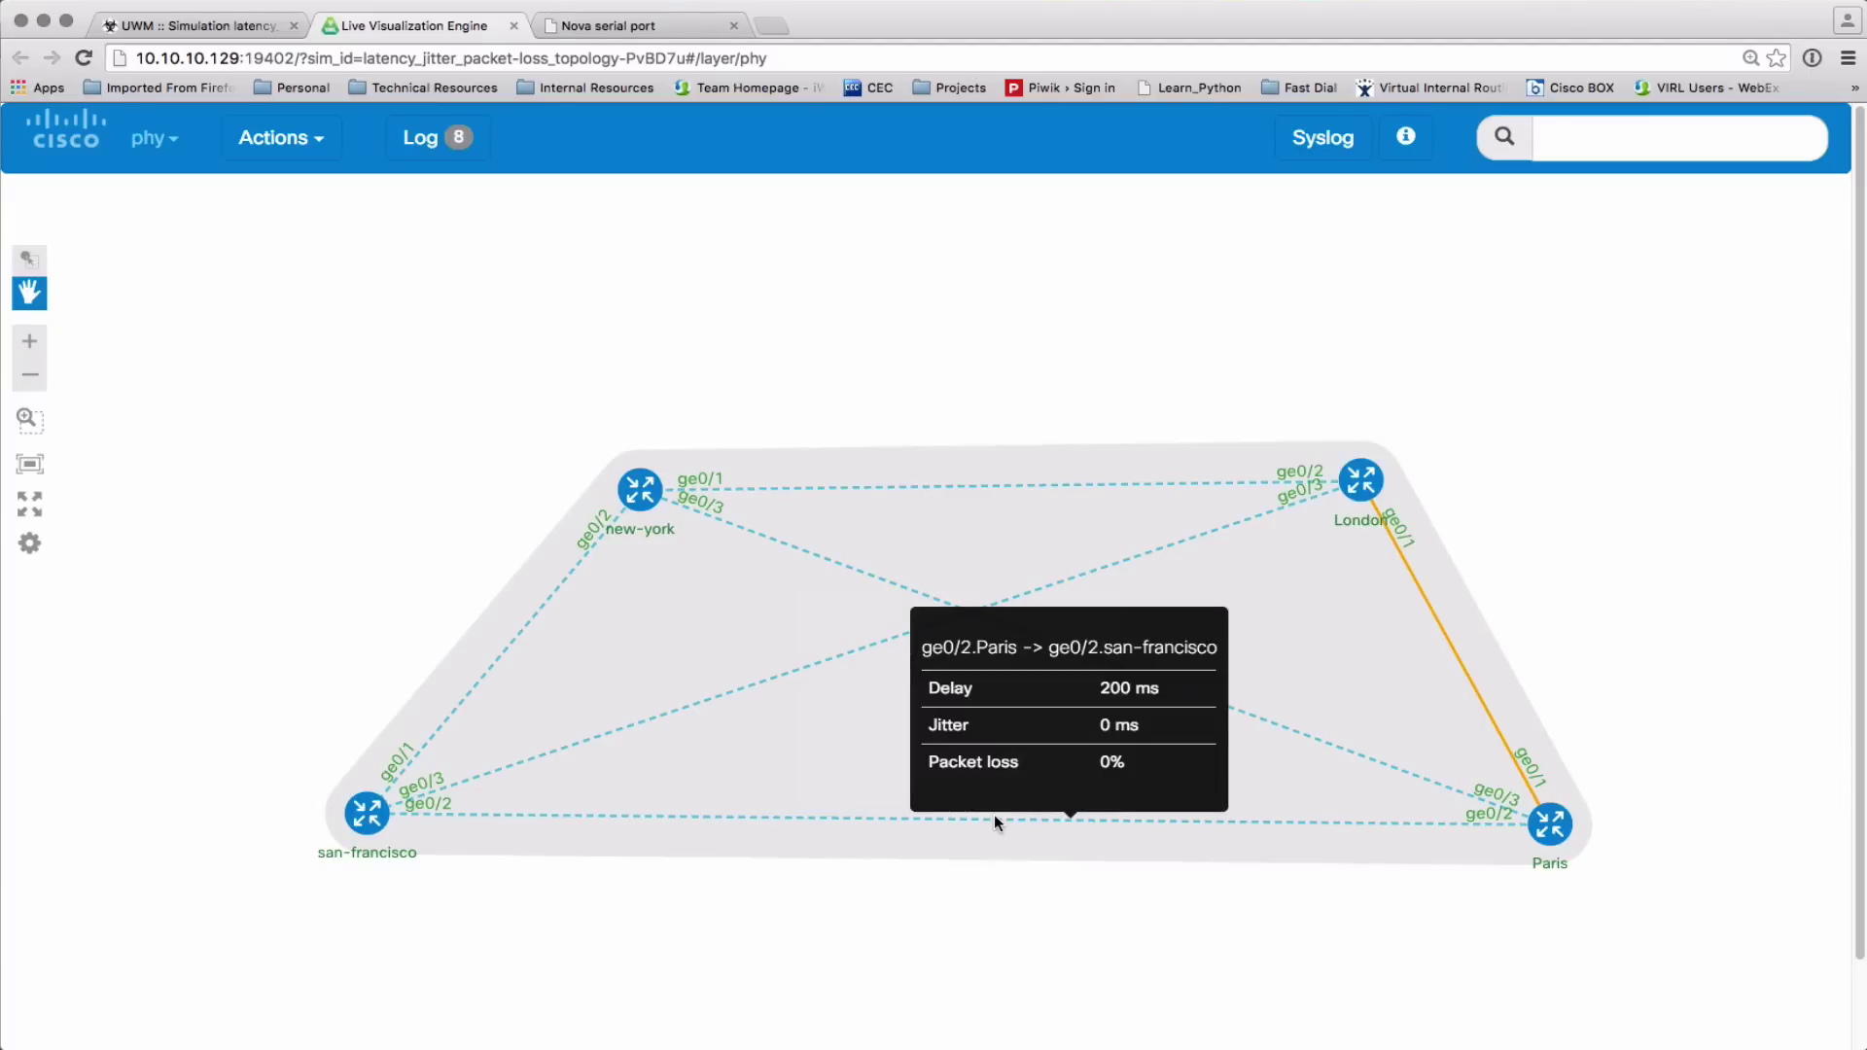
# Open a Telnet serial console to the Paris router and ping 192.168.0.2
pyautogui.rightClick(1549, 826)
pyautogui.click(1546, 724)
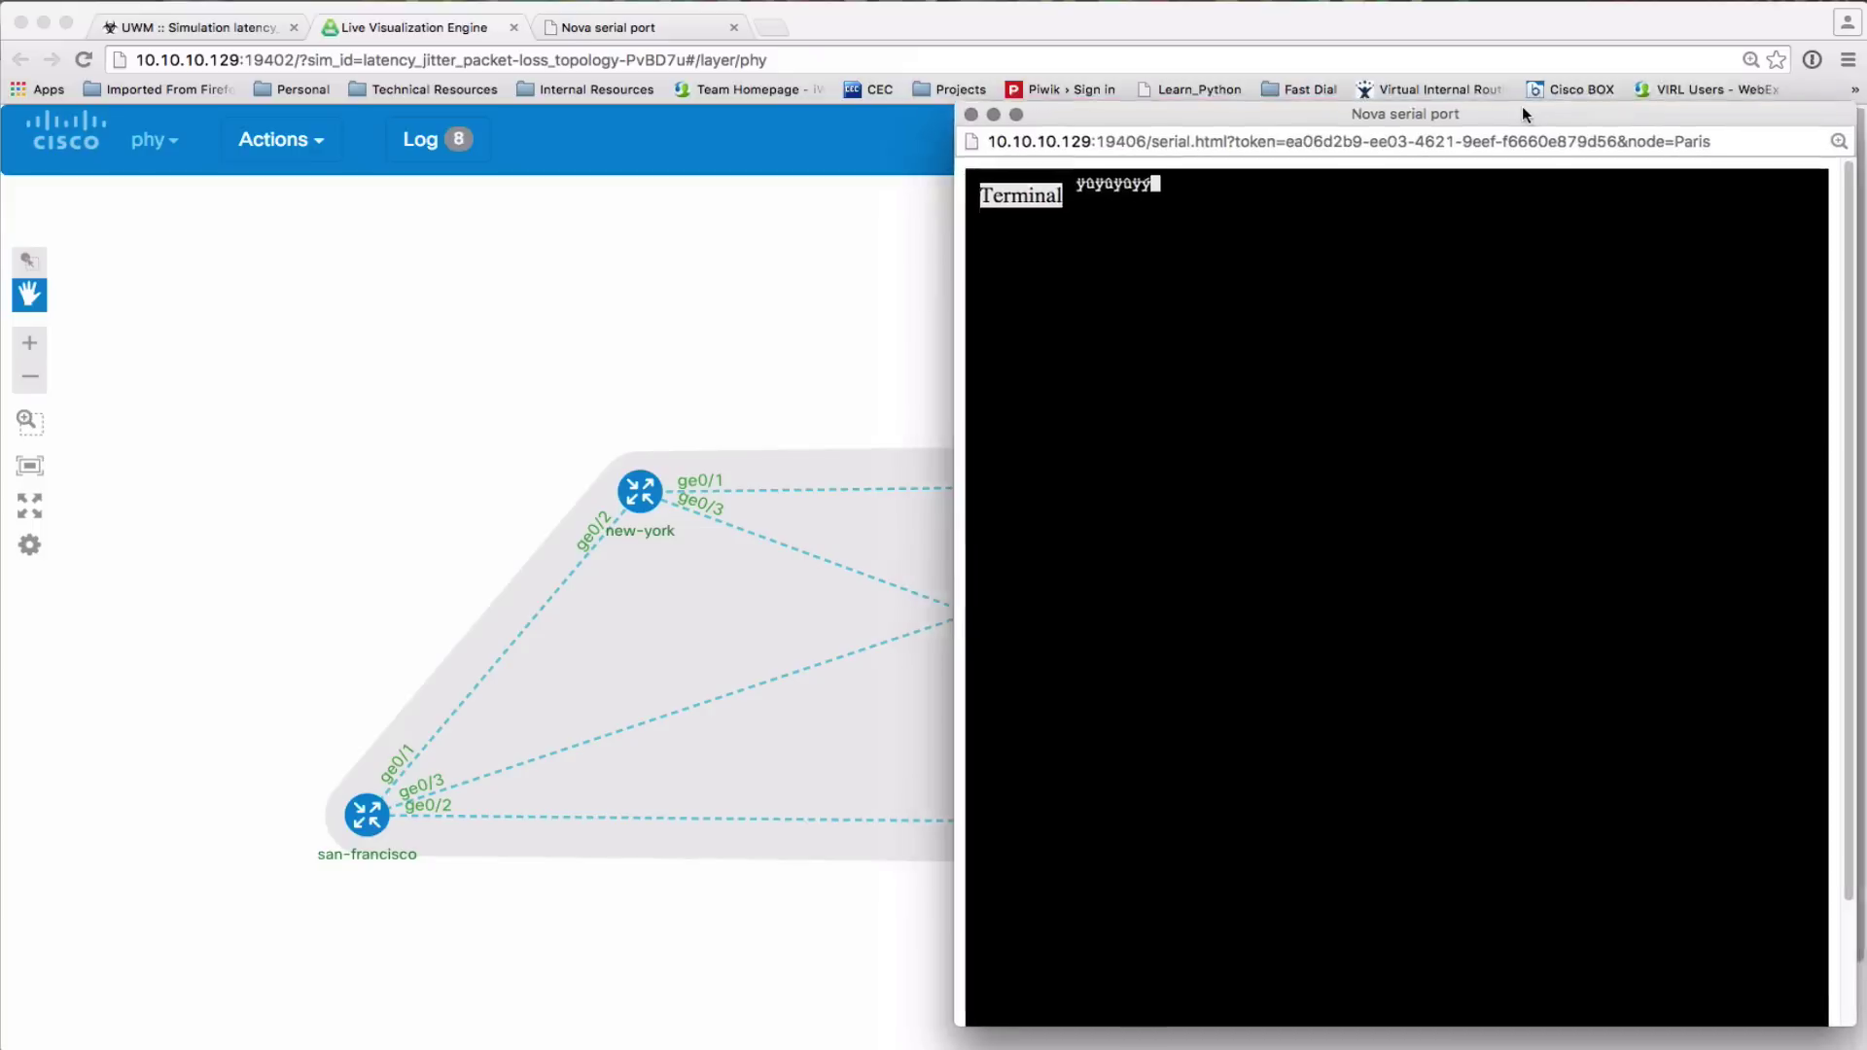
pyautogui.moveTo(1522, 113); pyautogui.dragTo(1526, 111)
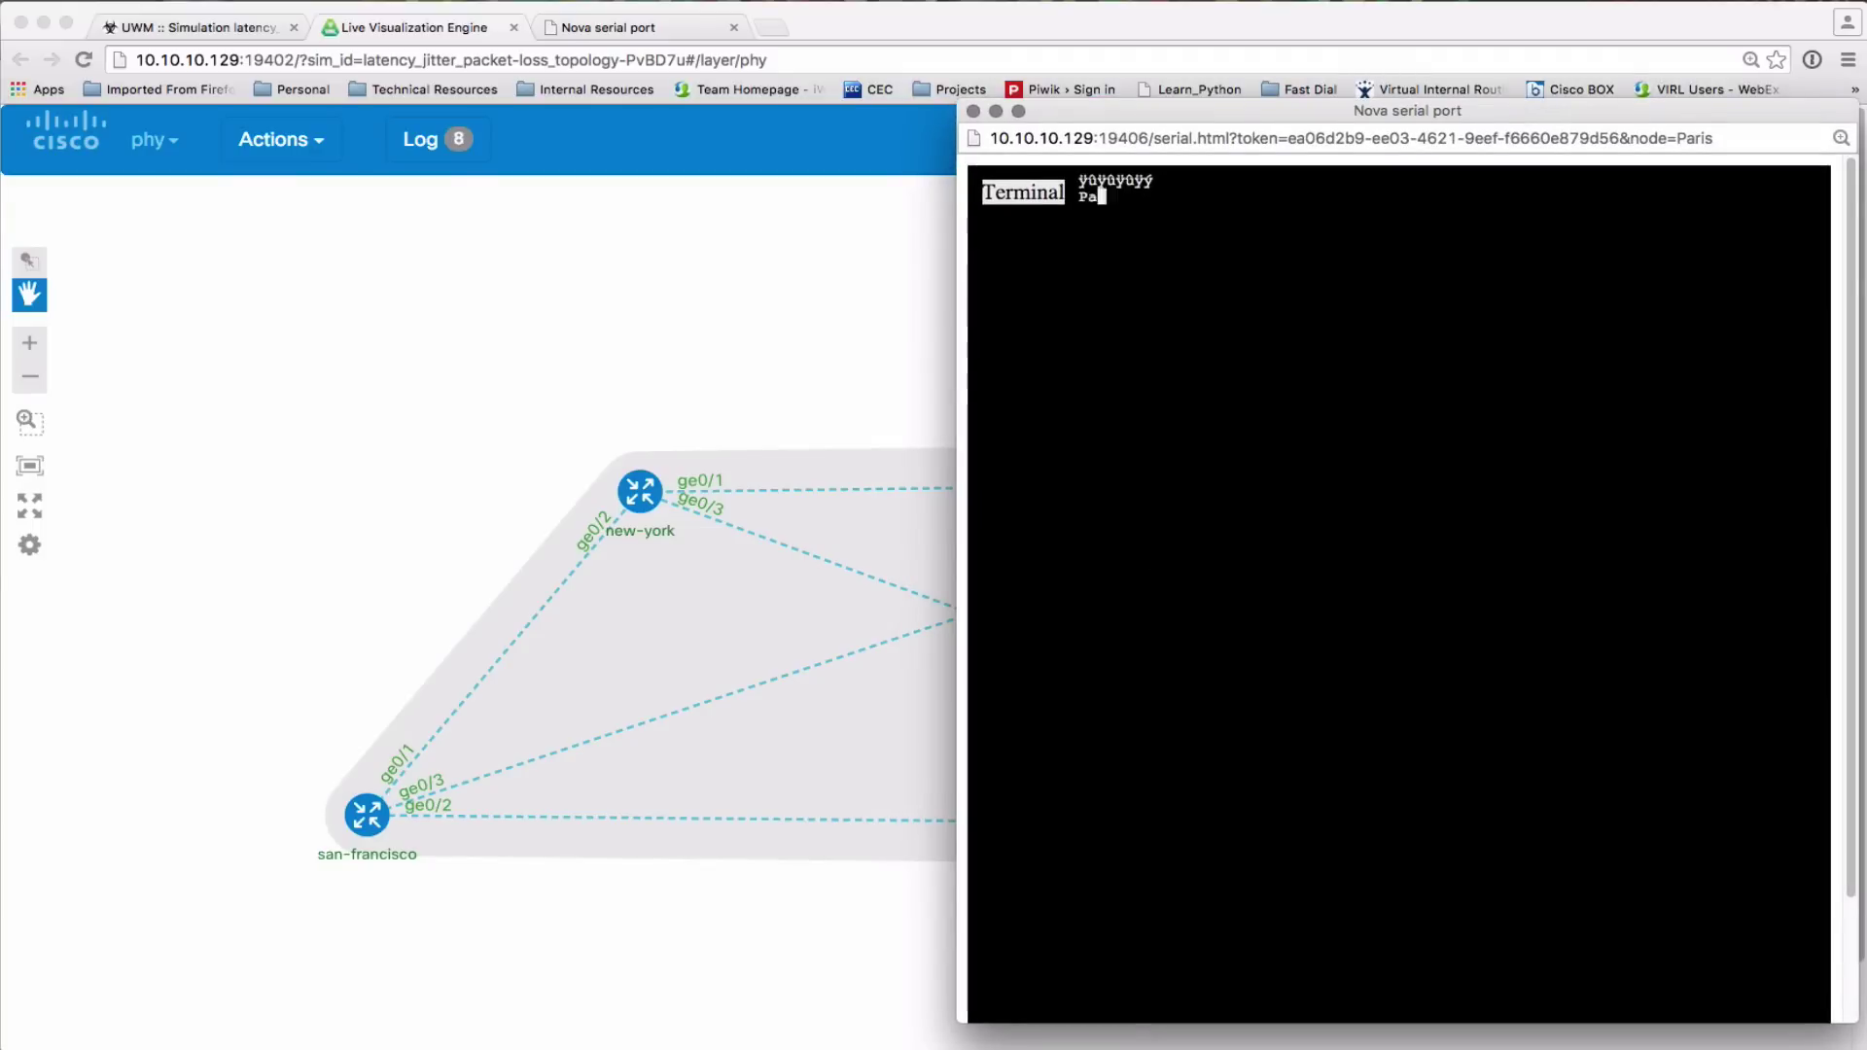
pyautogui.press('Return')
pyautogui.press('Return')
pyautogui.press('Return')
pyautogui.press('Return')
pyautogui.write('ping 192.168.0.2')
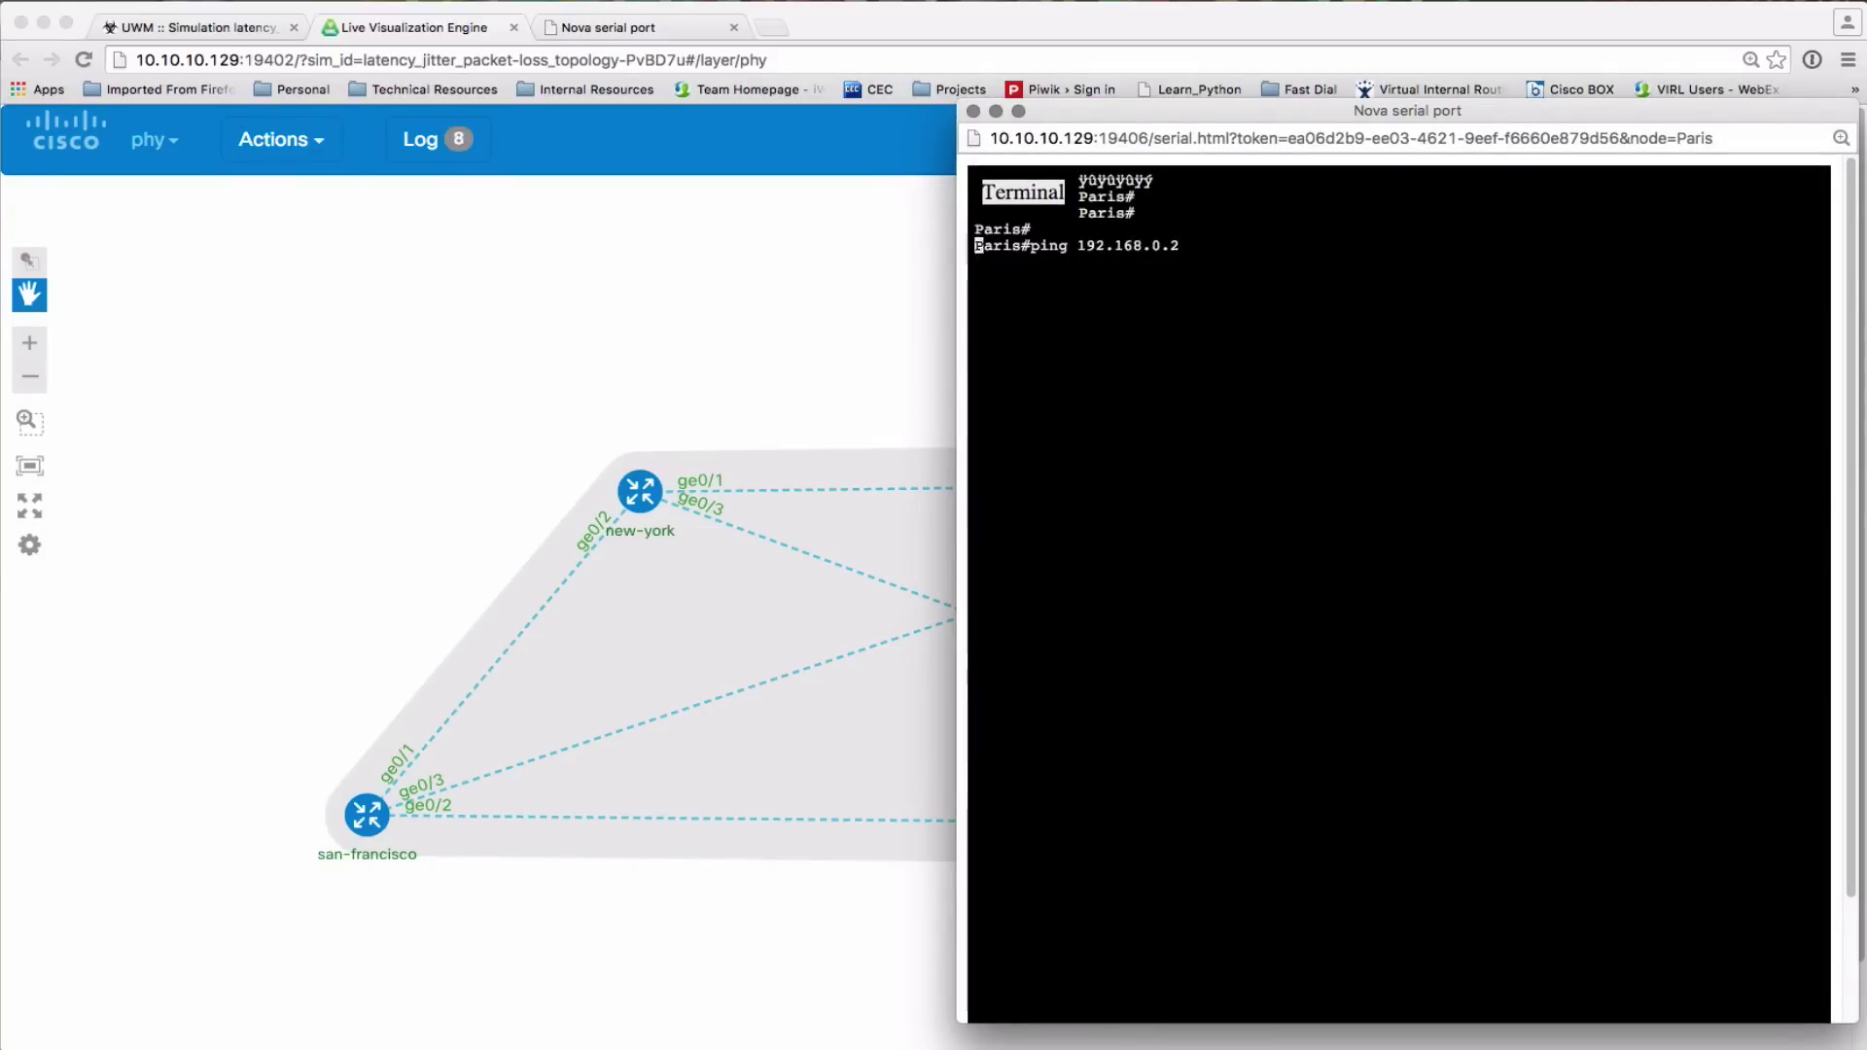
pyautogui.press('Return')
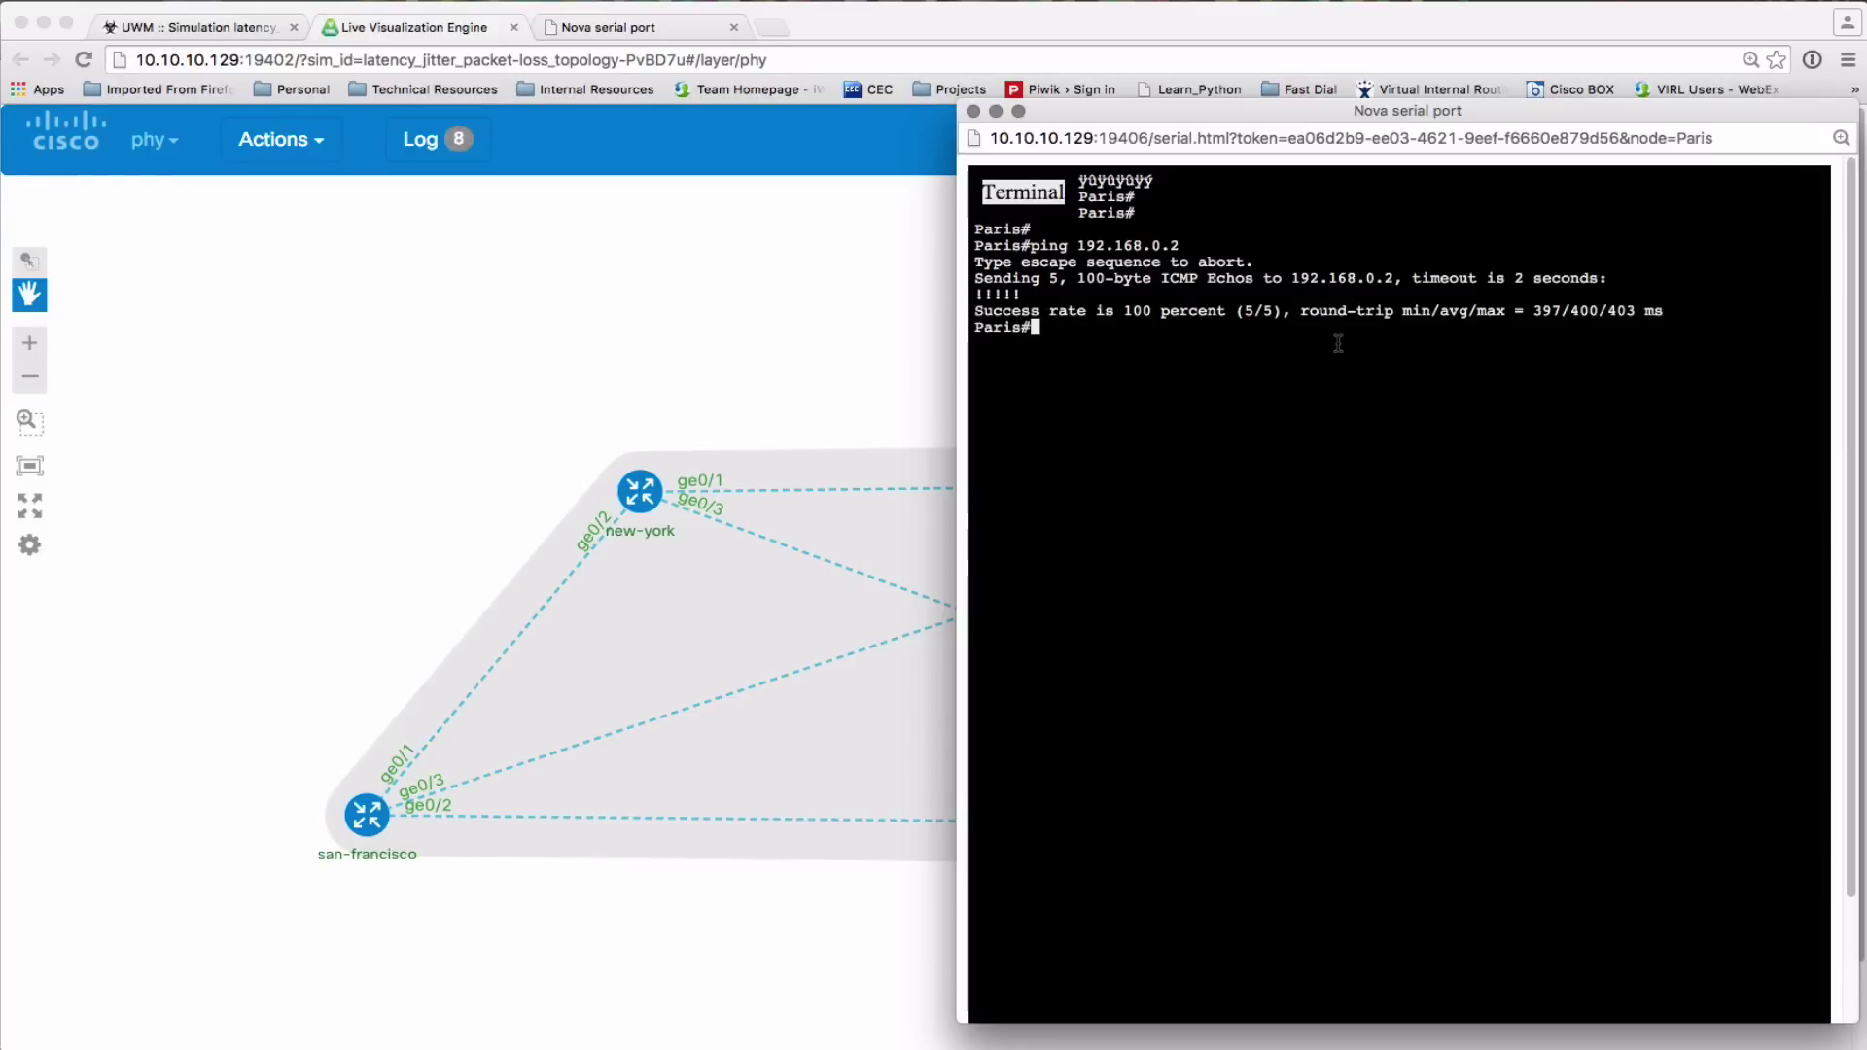
# Shape the Paris–san-francisco link with 100 ms delay, 10 ms jitter and 20% packet loss
pyautogui.click(872, 828)
pyautogui.click(879, 824)
pyautogui.click(887, 564)
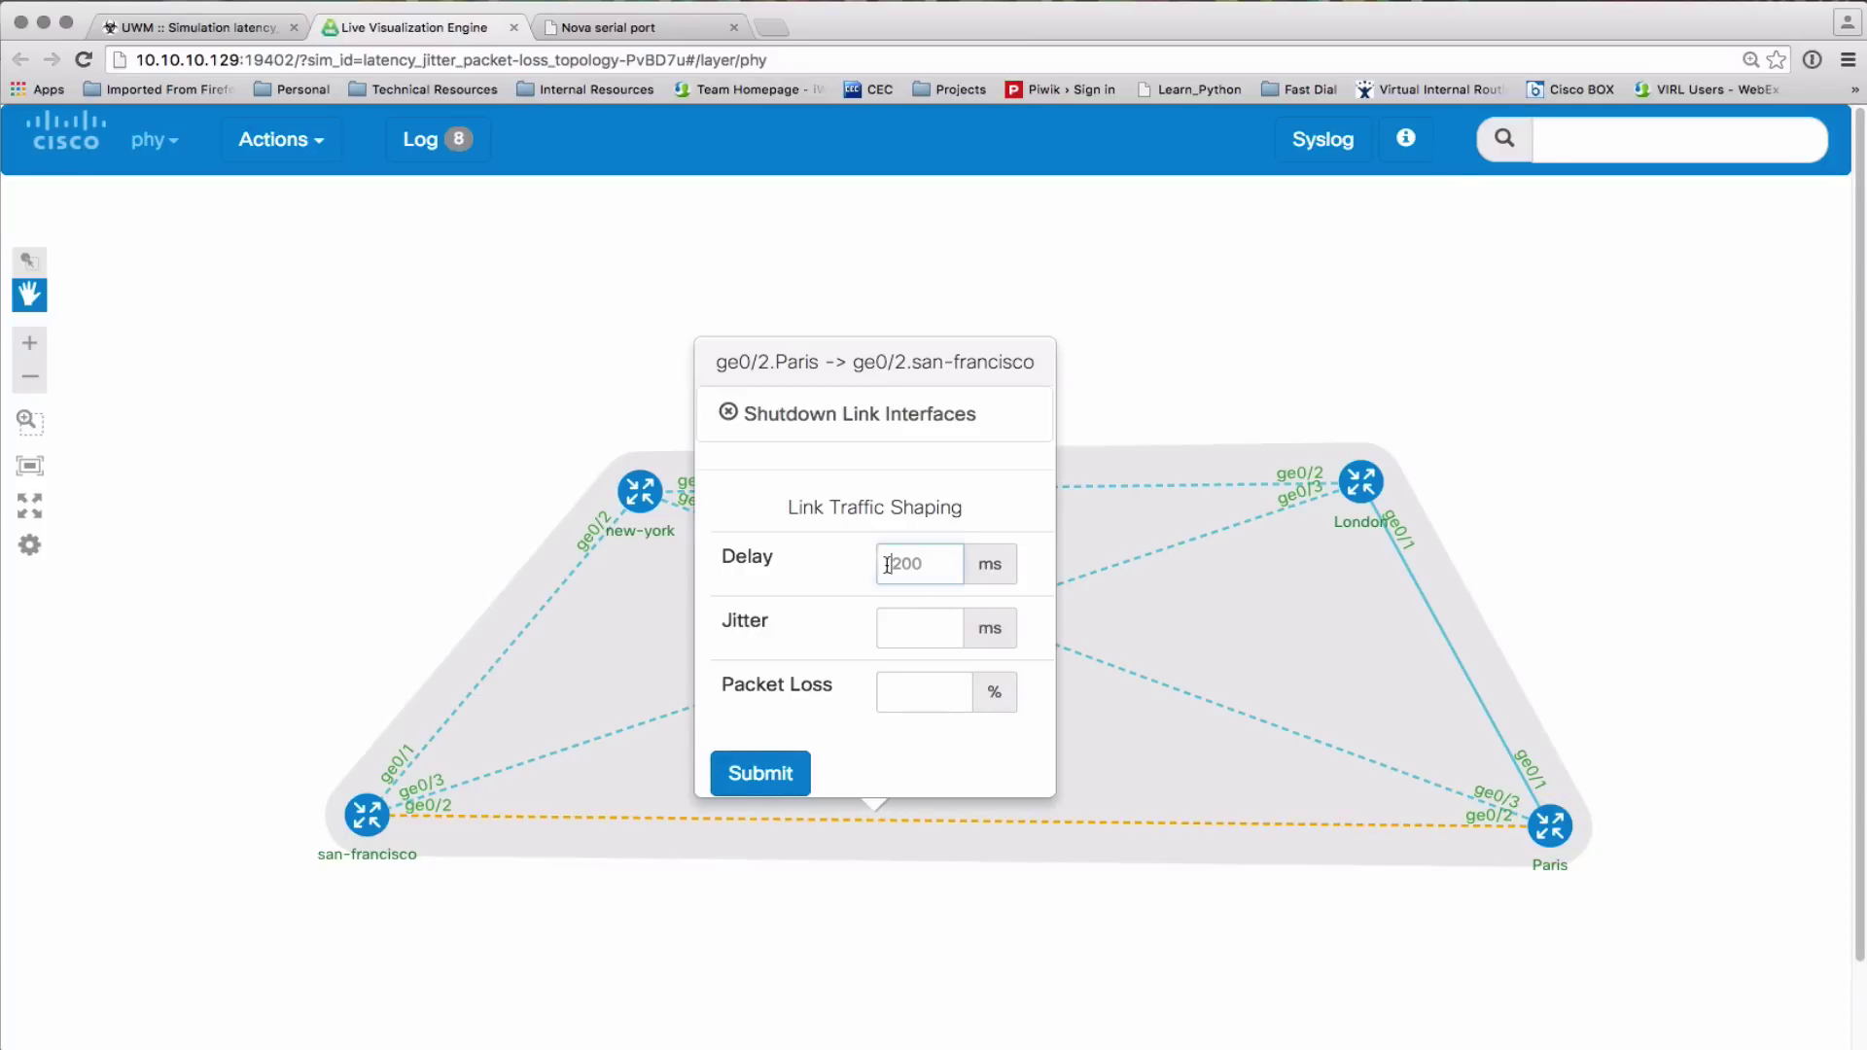
pyautogui.write('100')
pyautogui.click(897, 646)
pyautogui.write('10')
pyautogui.click(899, 692)
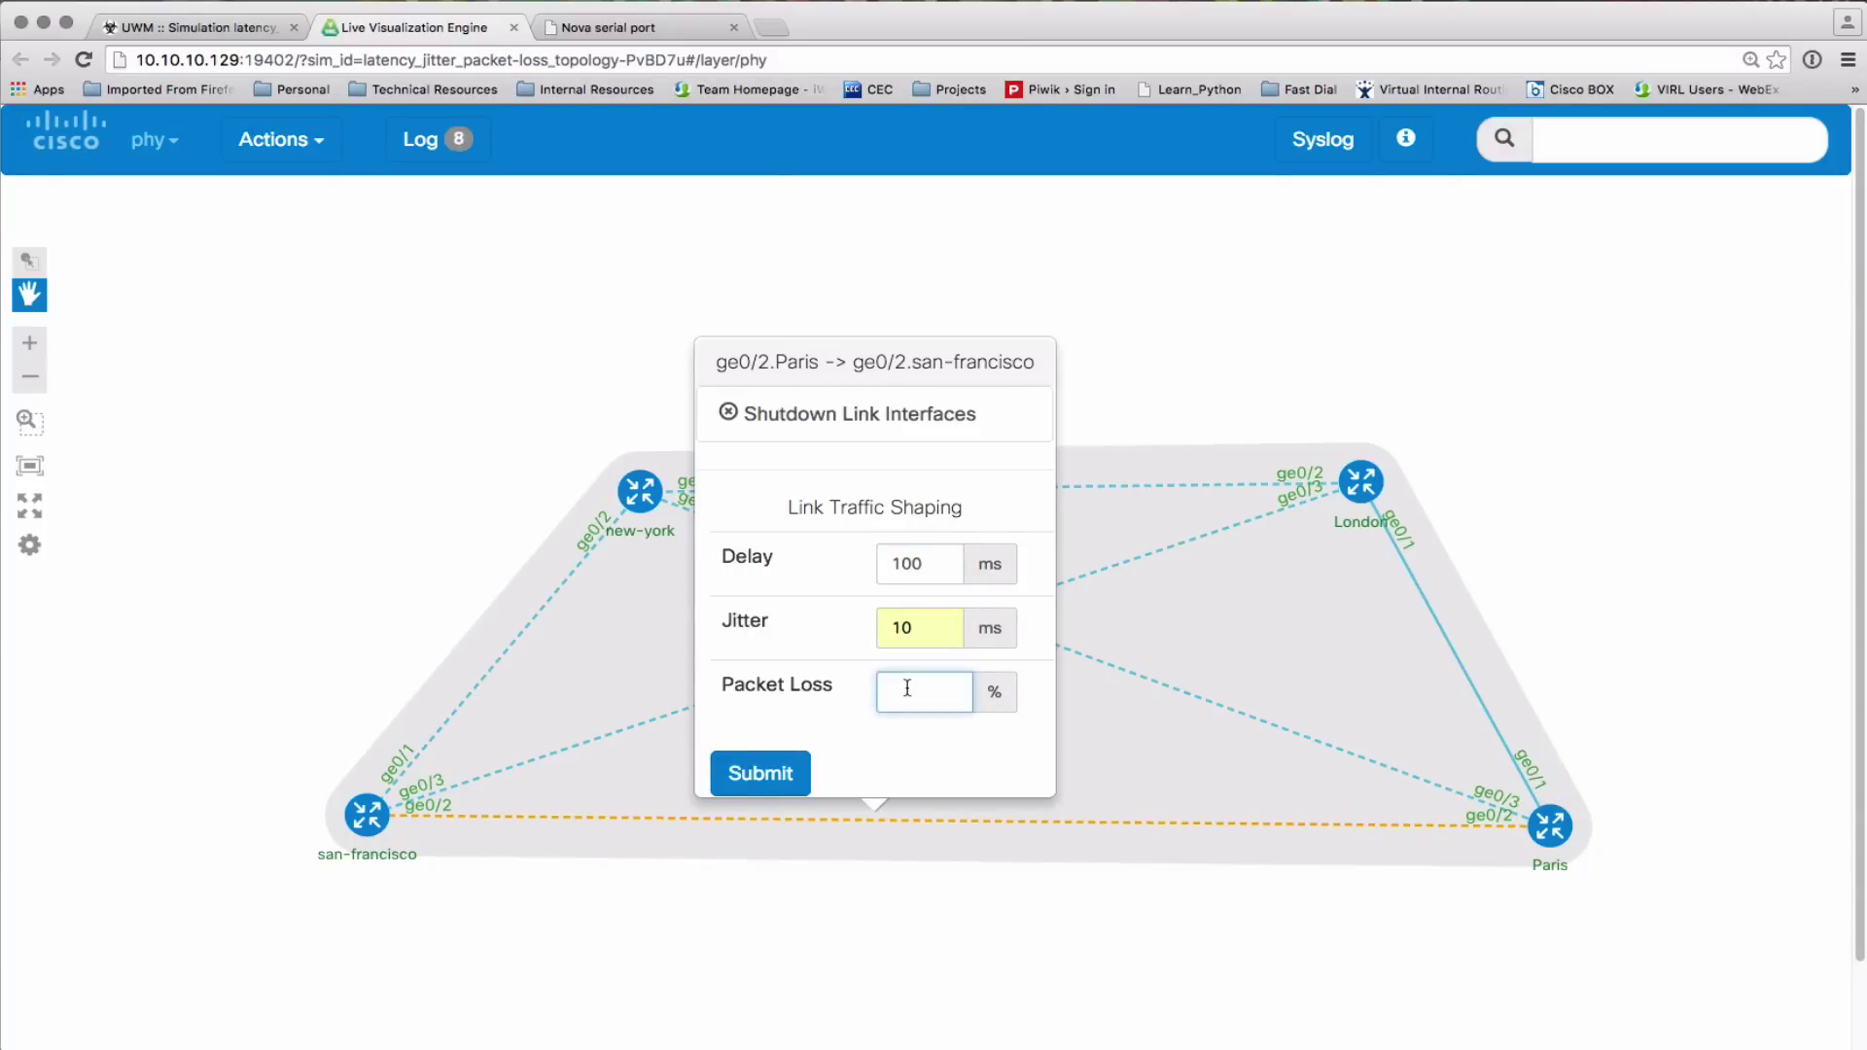
pyautogui.write('20')
pyautogui.click(790, 763)
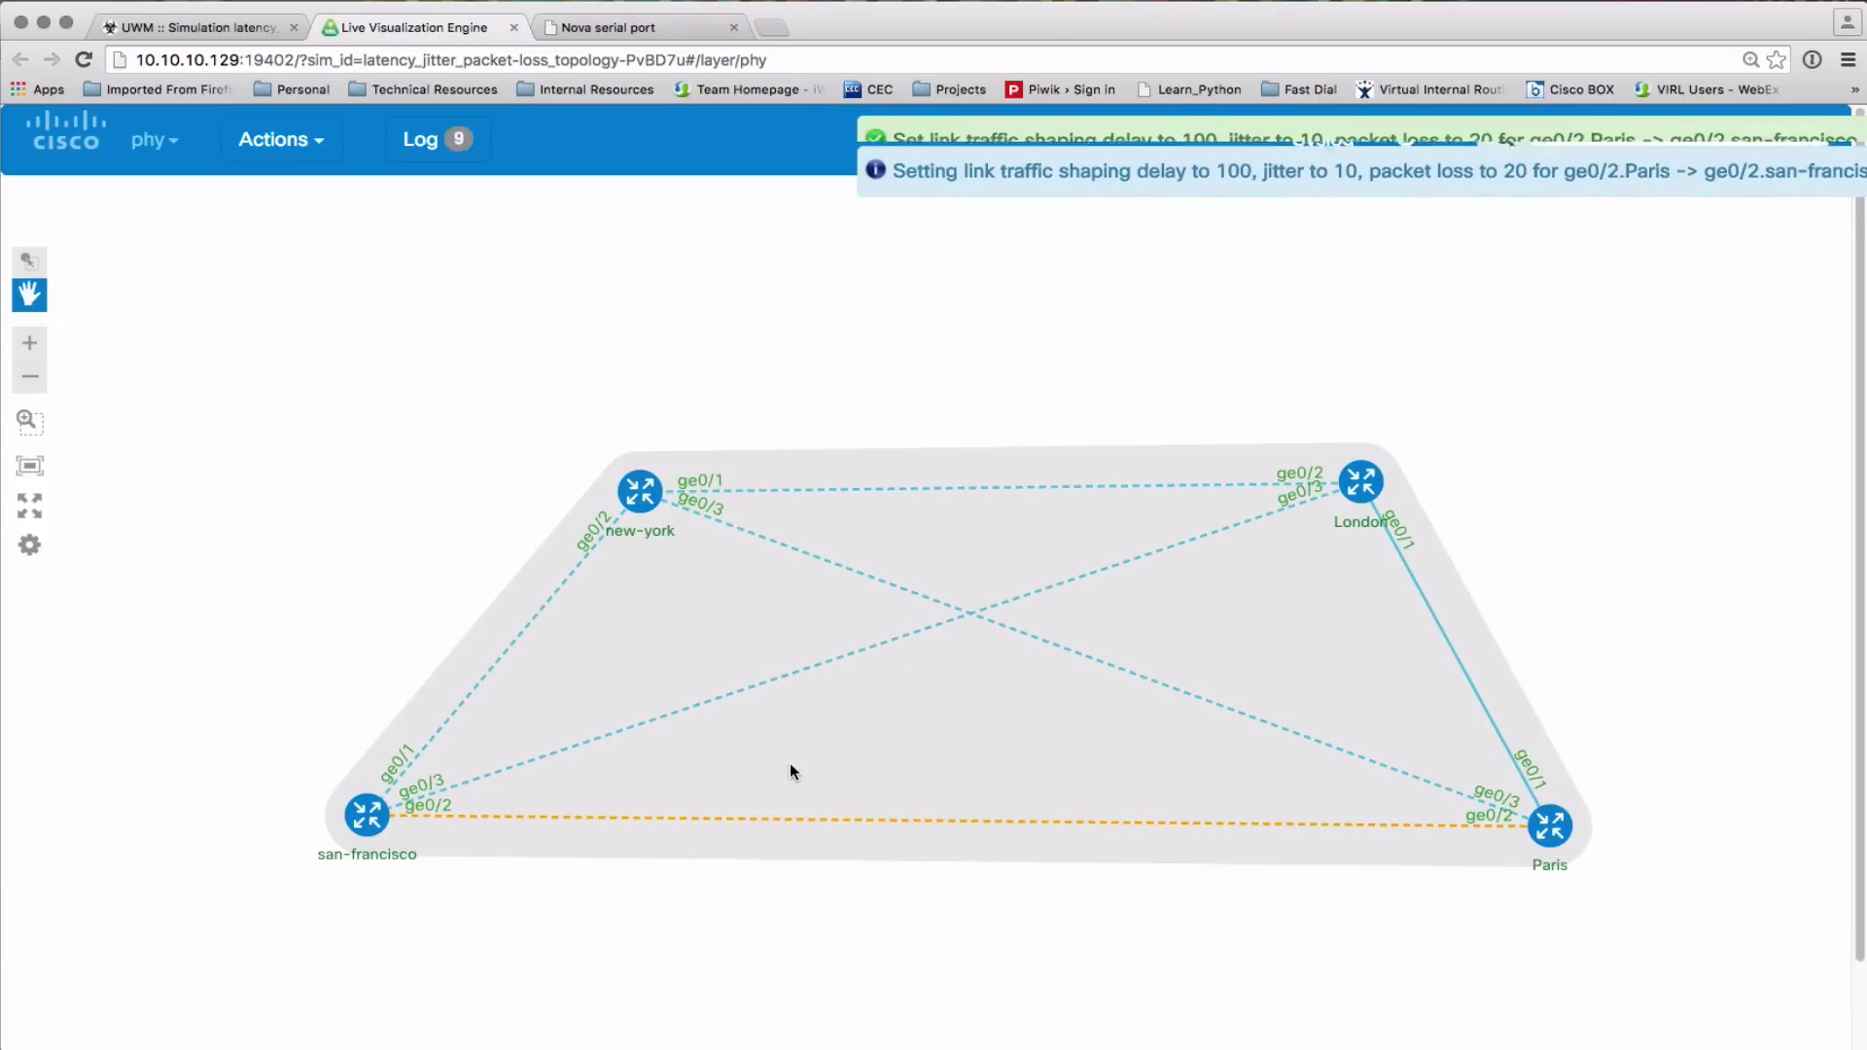
# Ping 192.168.0.2 twice from the Paris console, getting 60% and 40% success
pyautogui.press('super+grave')
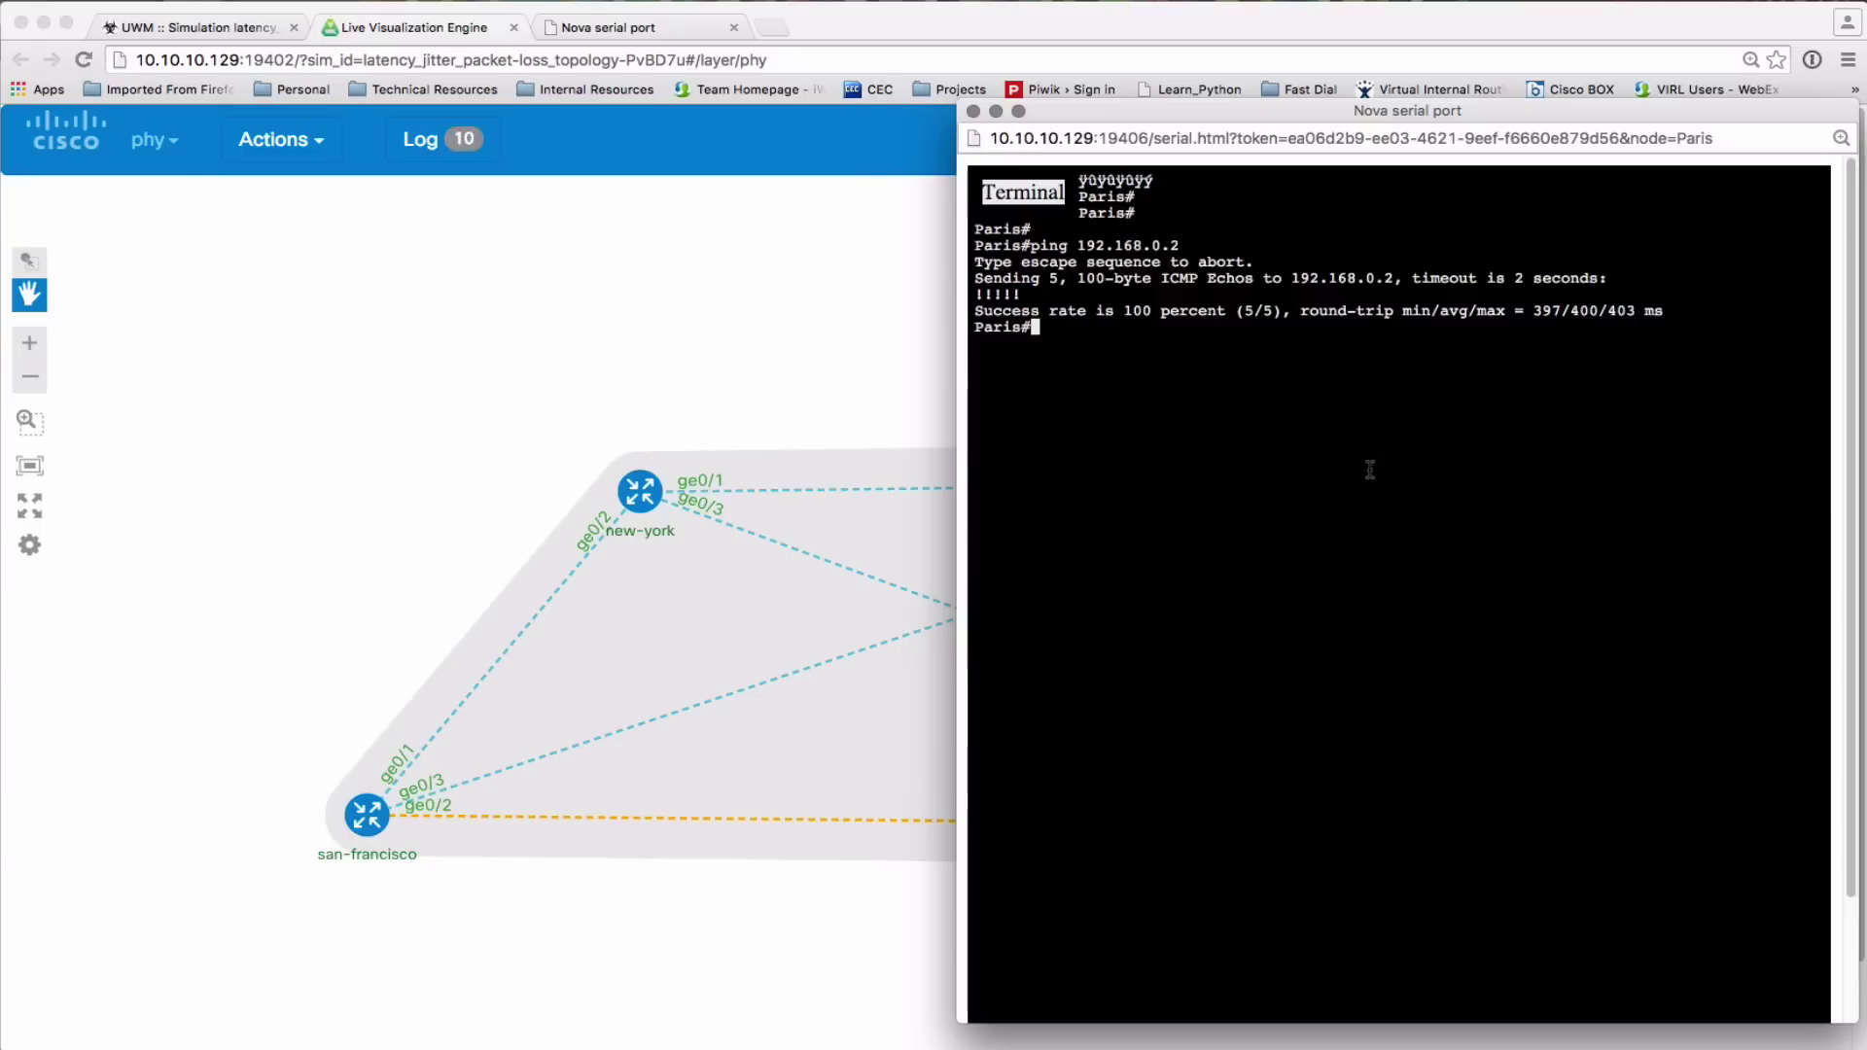
pyautogui.press('Return')
pyautogui.press('Return')
pyautogui.write('ping 192.168.0.2')
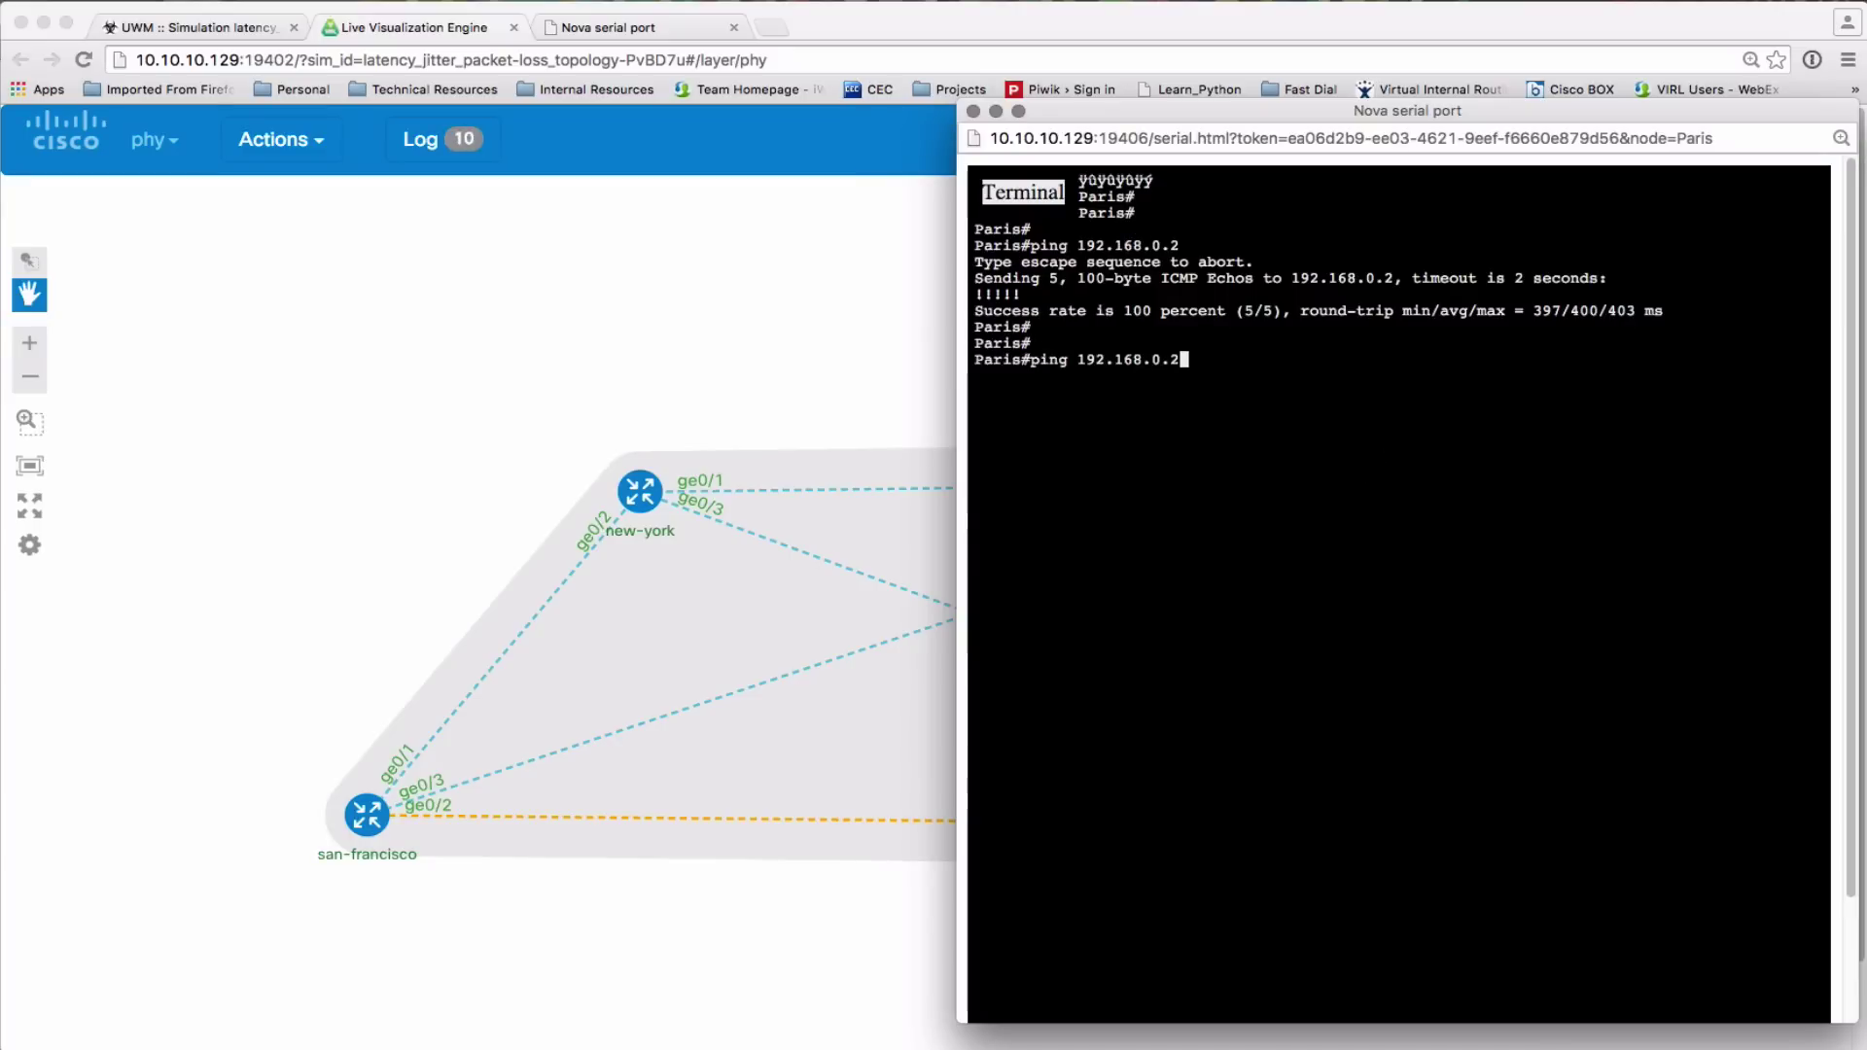
pyautogui.press('Return')
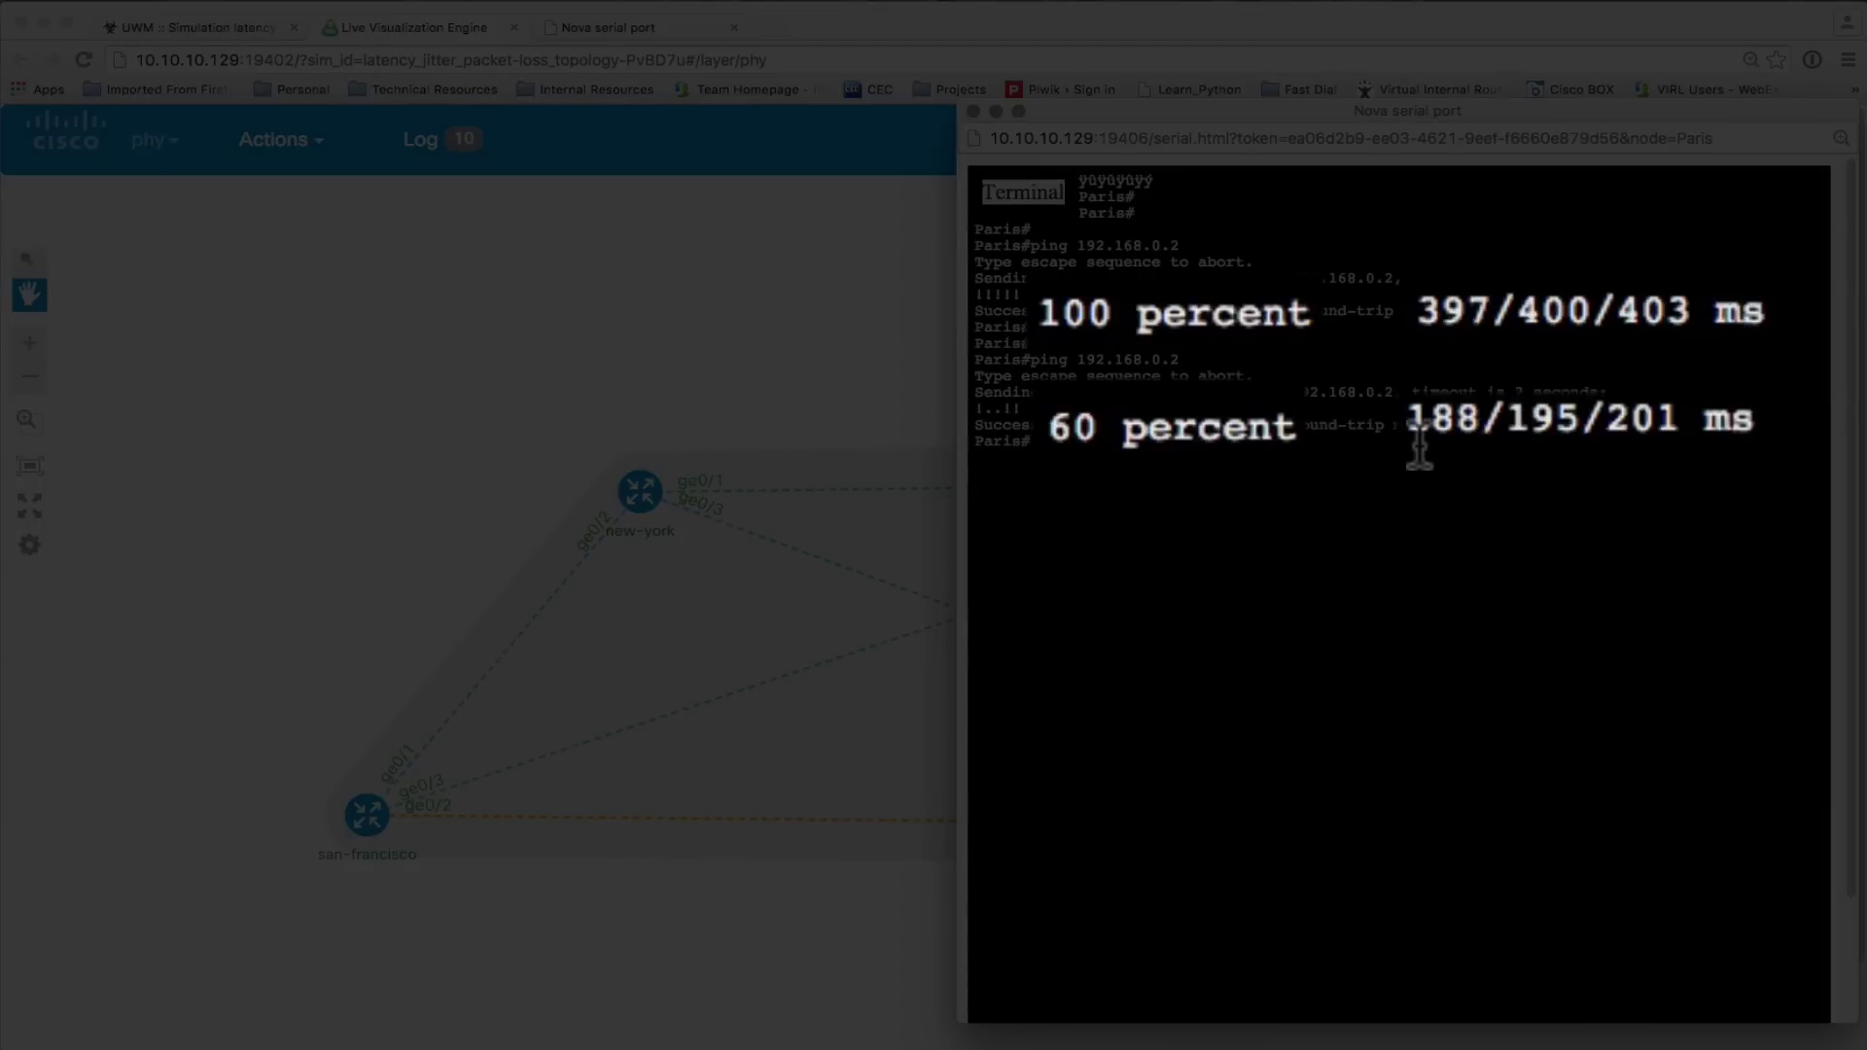
pyautogui.write('ping 192.168.0.3')
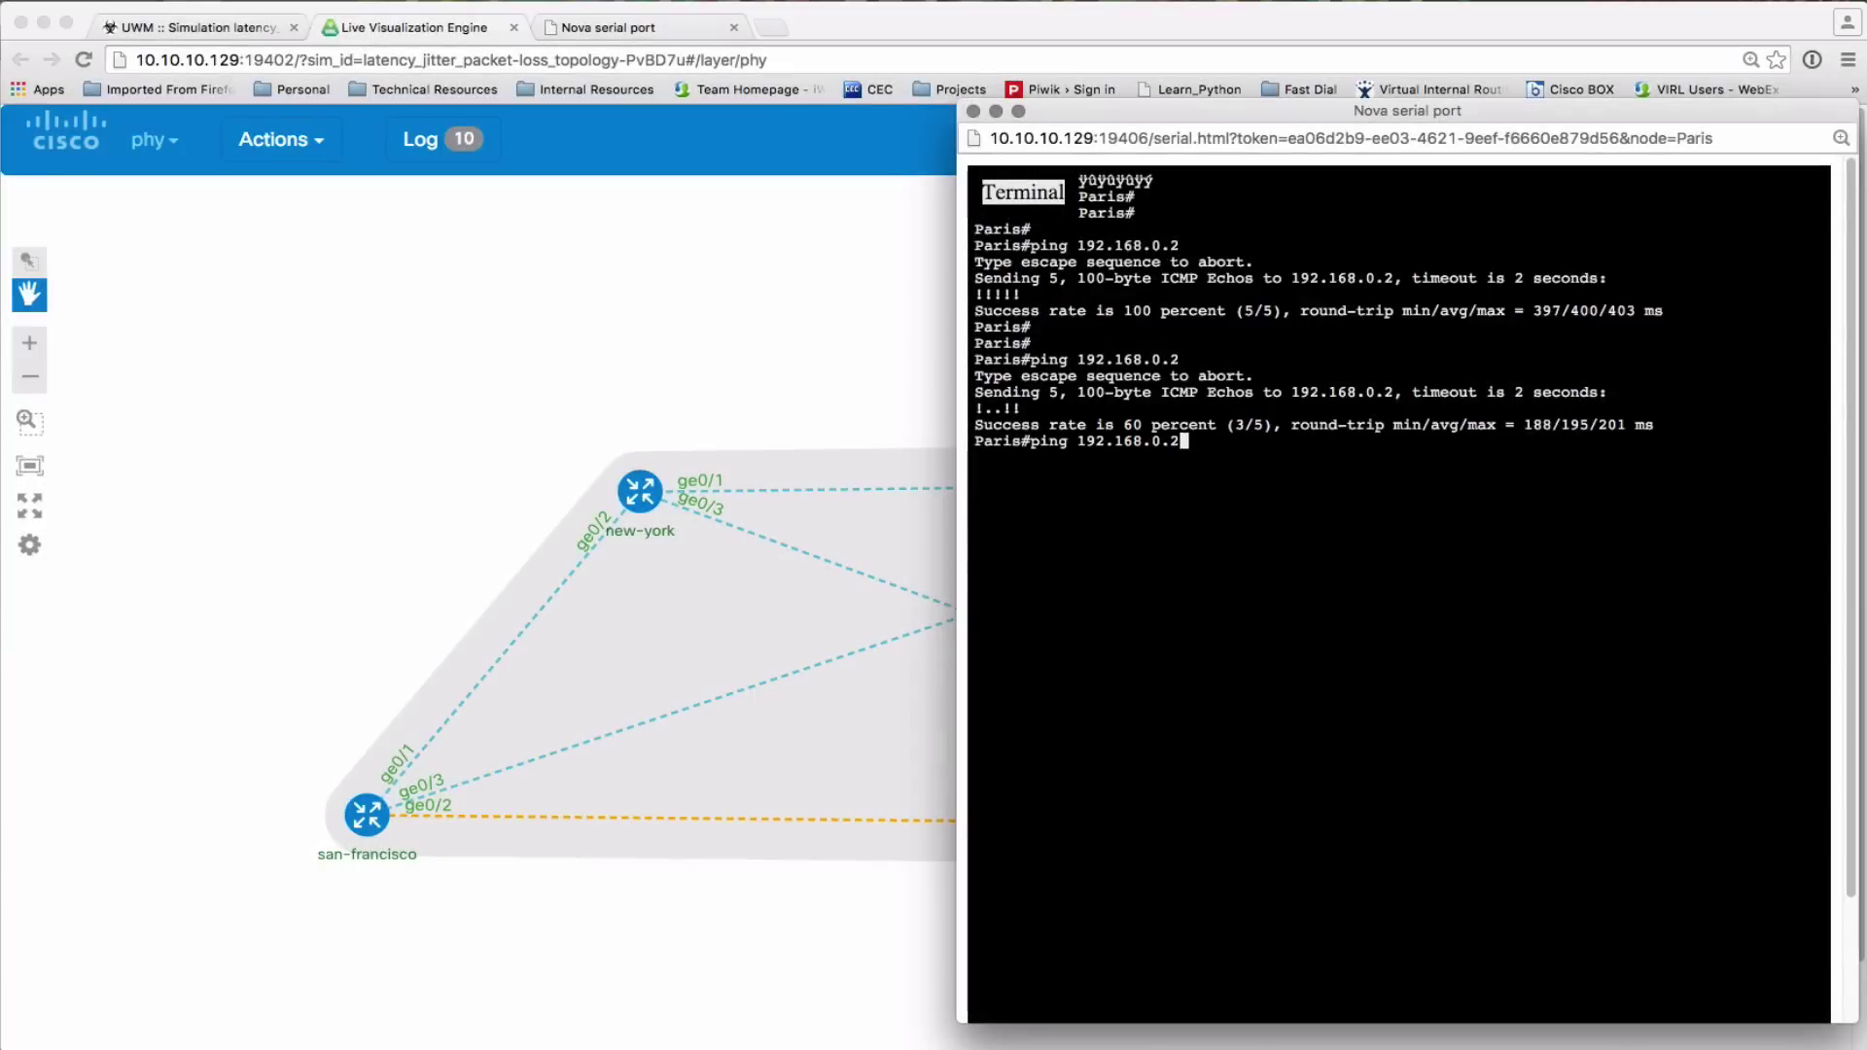
pyautogui.press('BackSpace')
pyautogui.write('2')
pyautogui.press('Return')
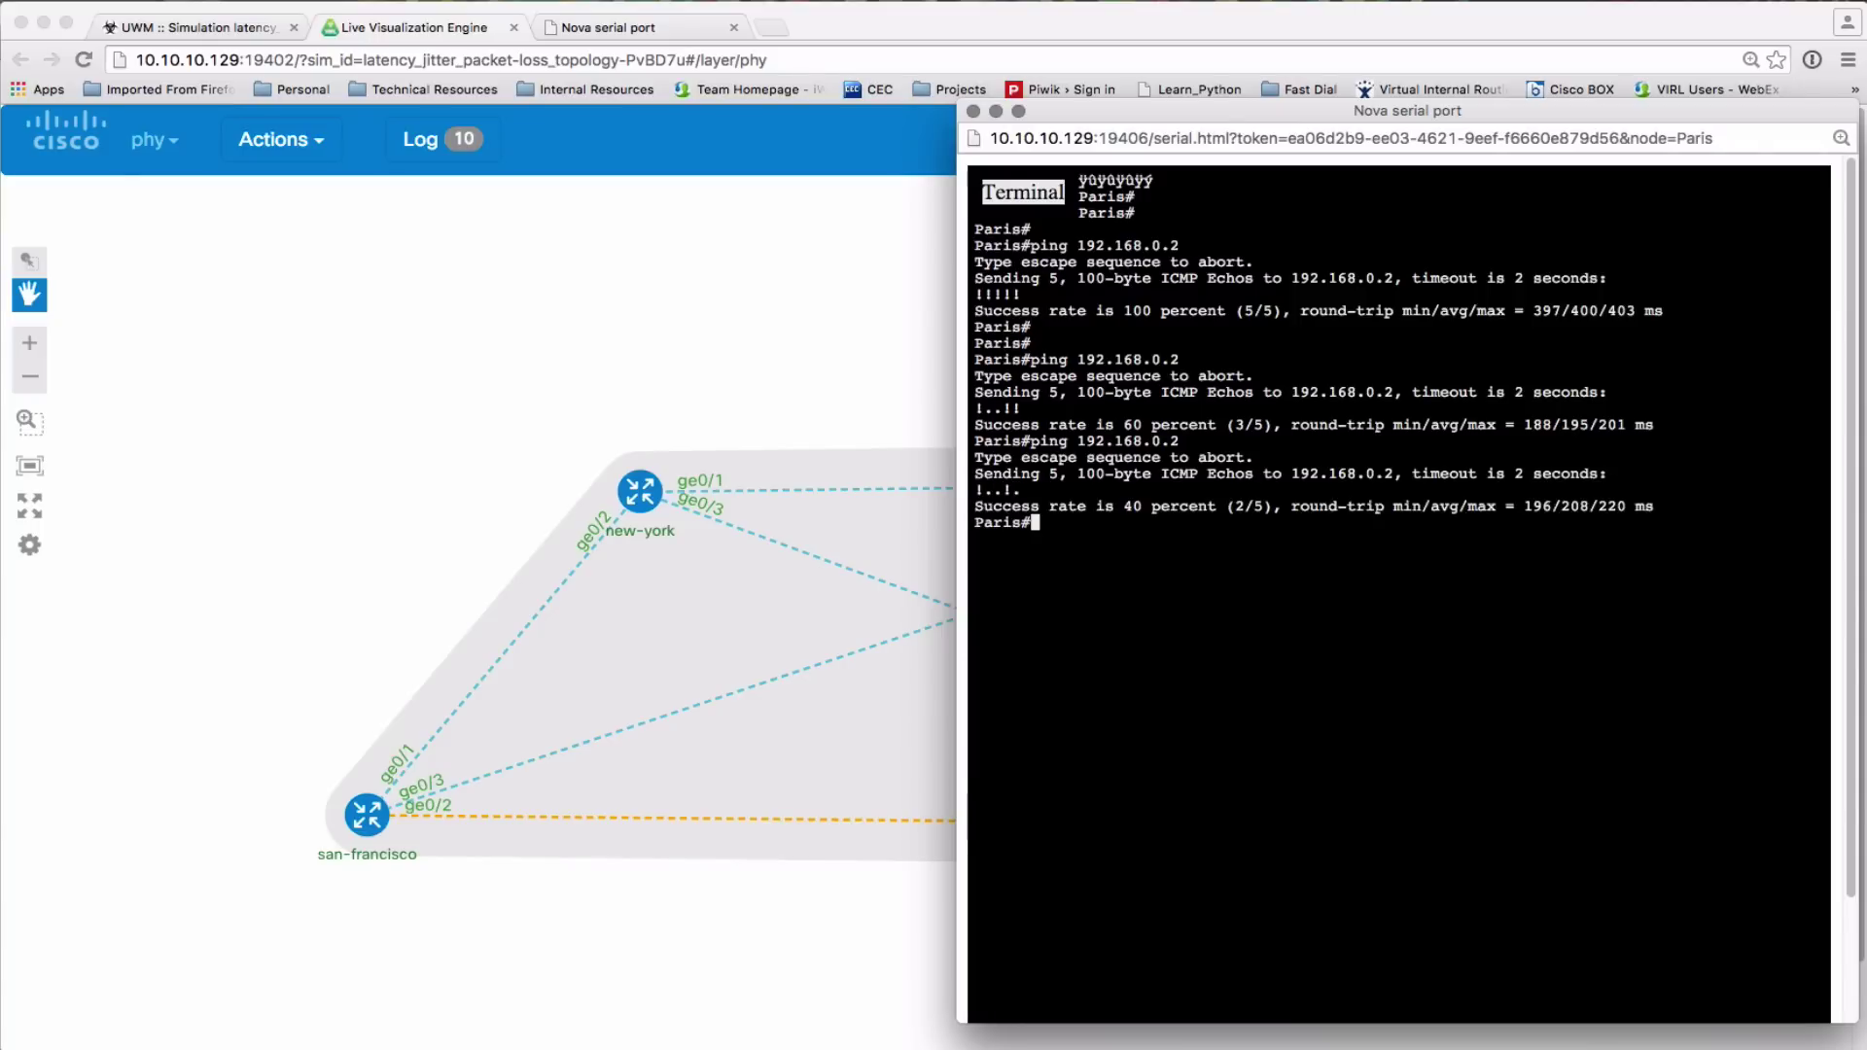
# Reshape the Paris–san-francisco link to 5% packet loss, 0 ms jitter and 100 ms delay
pyautogui.click(930, 827)
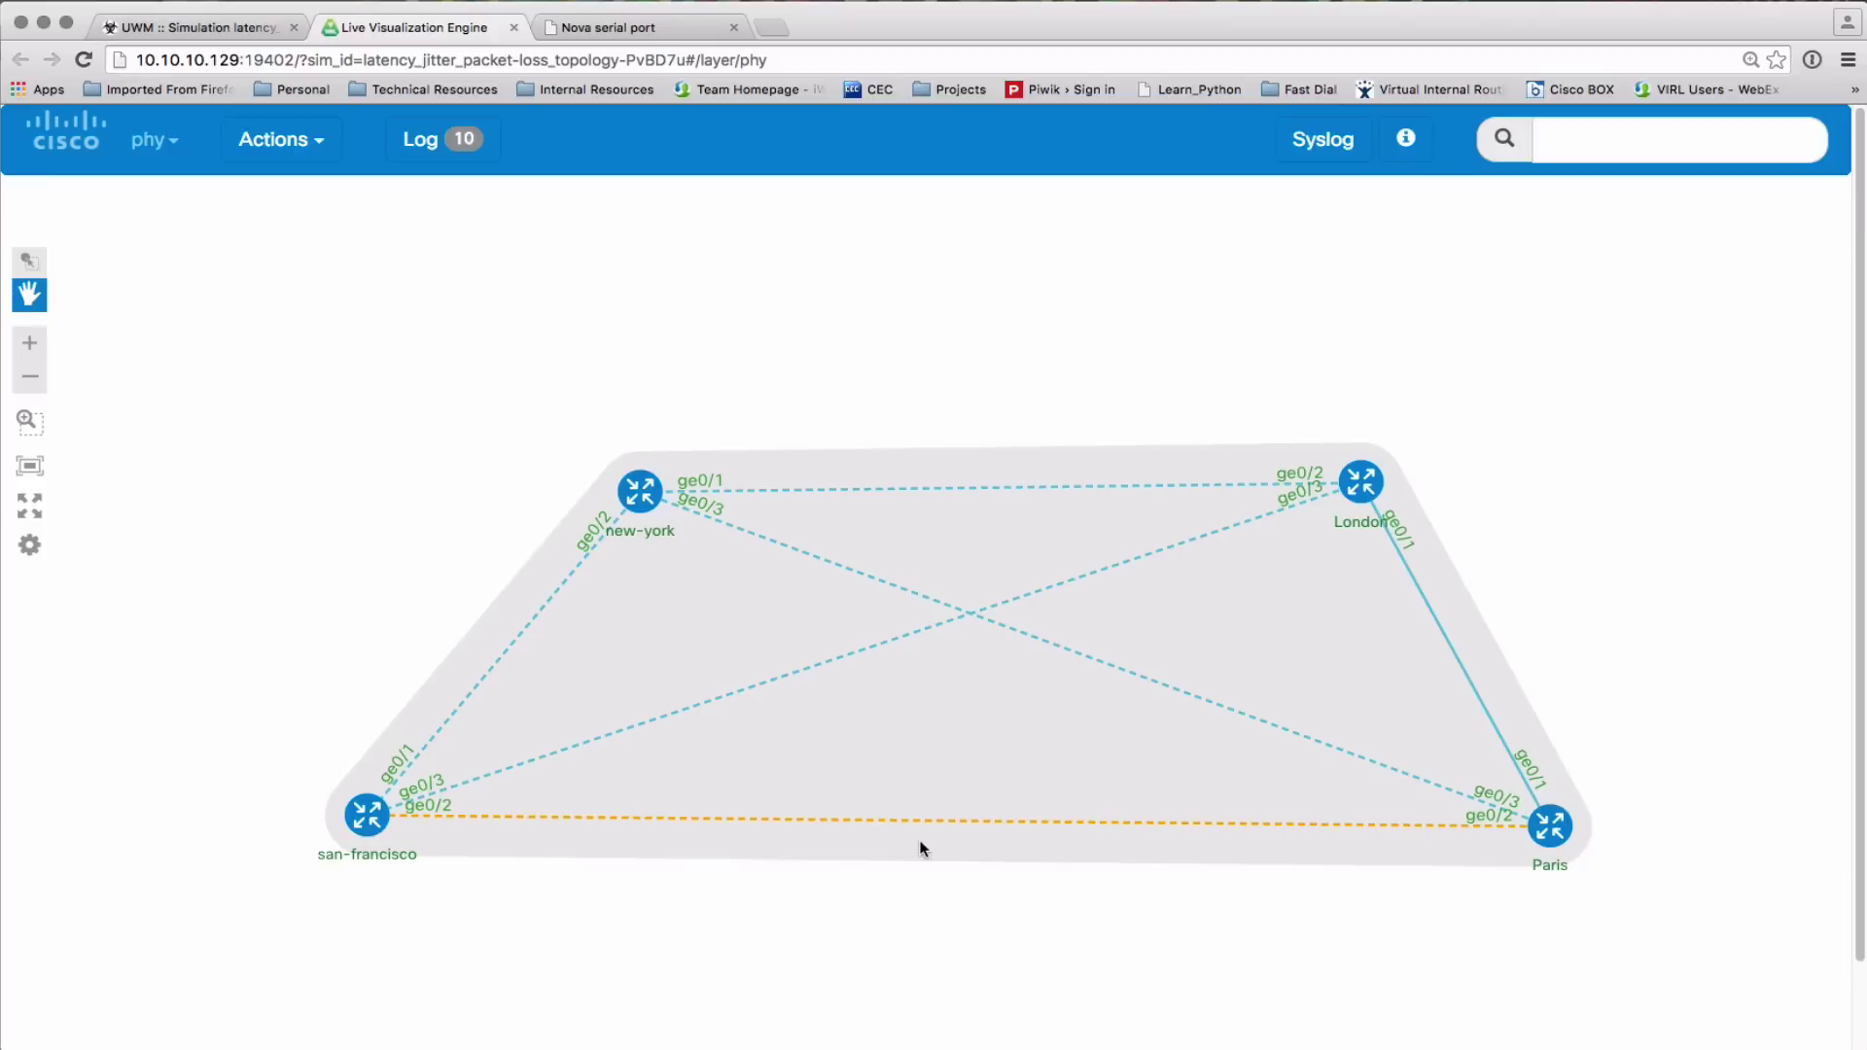
pyautogui.click(931, 833)
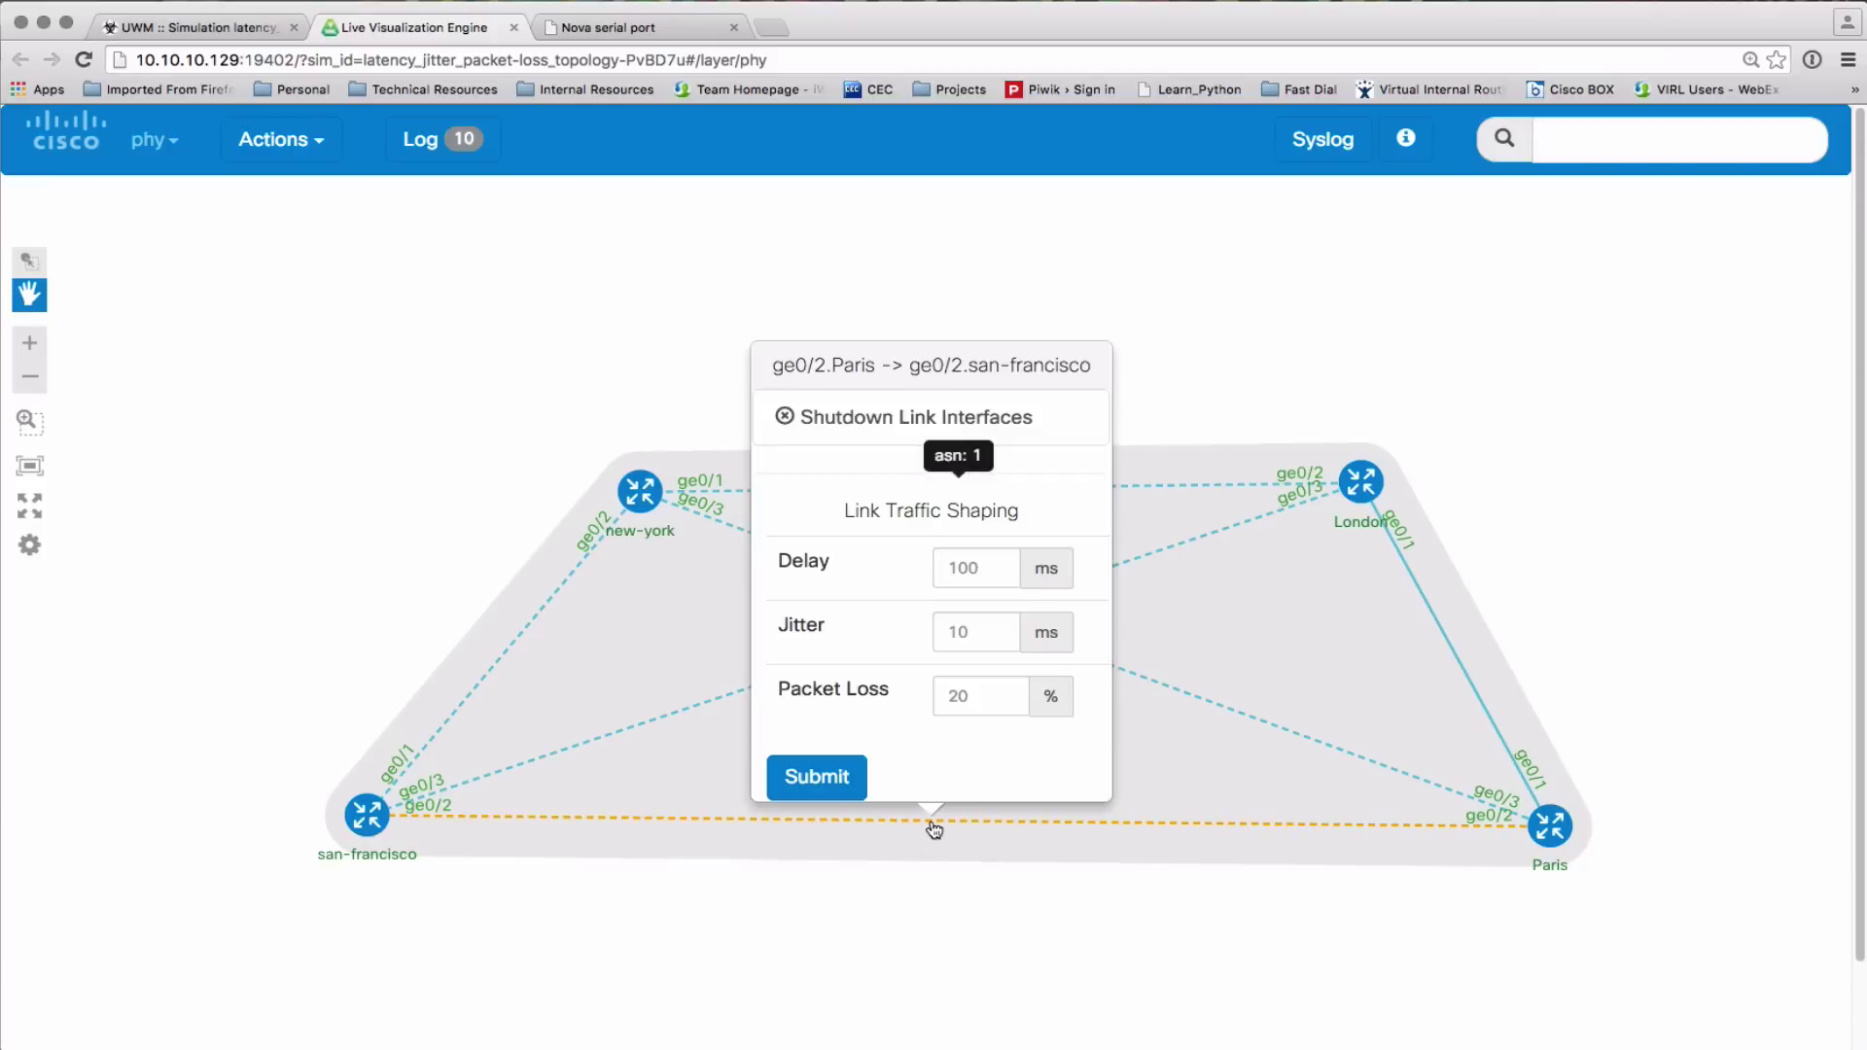
pyautogui.click(977, 696)
pyautogui.click(947, 694)
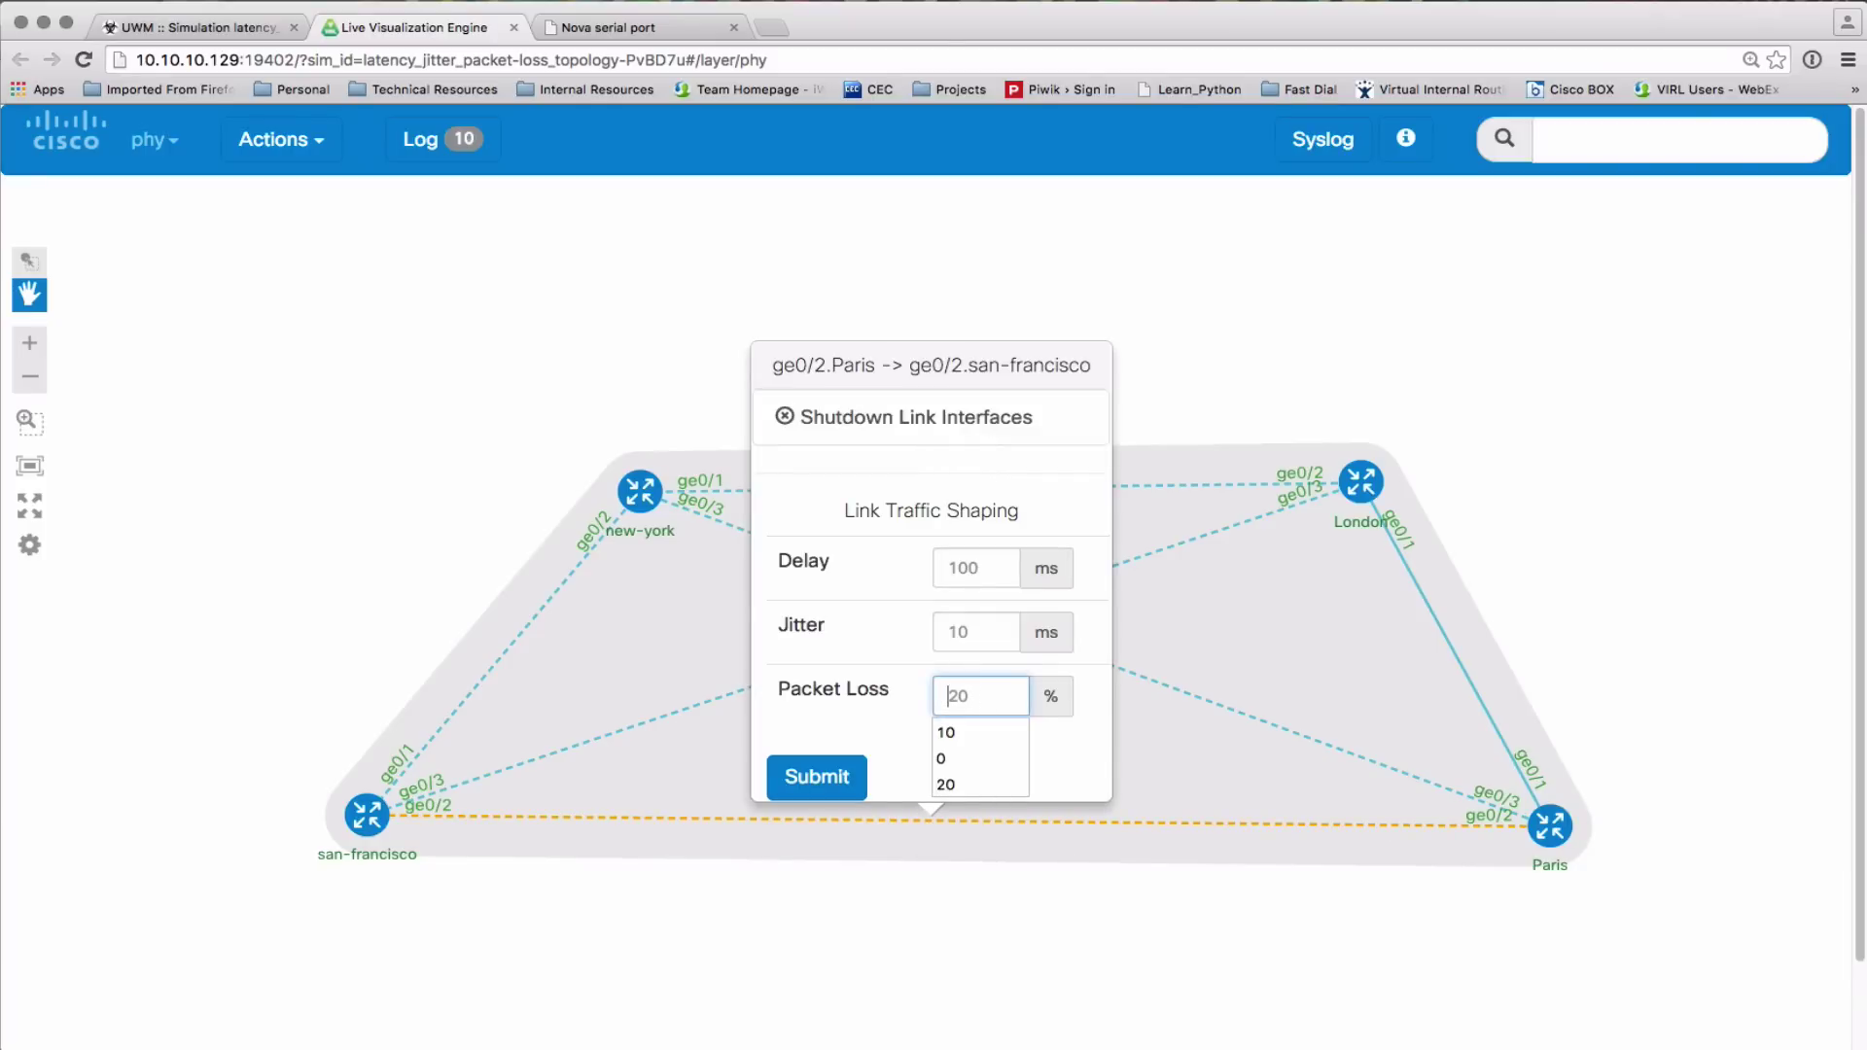
pyautogui.write('5')
pyautogui.click(985, 627)
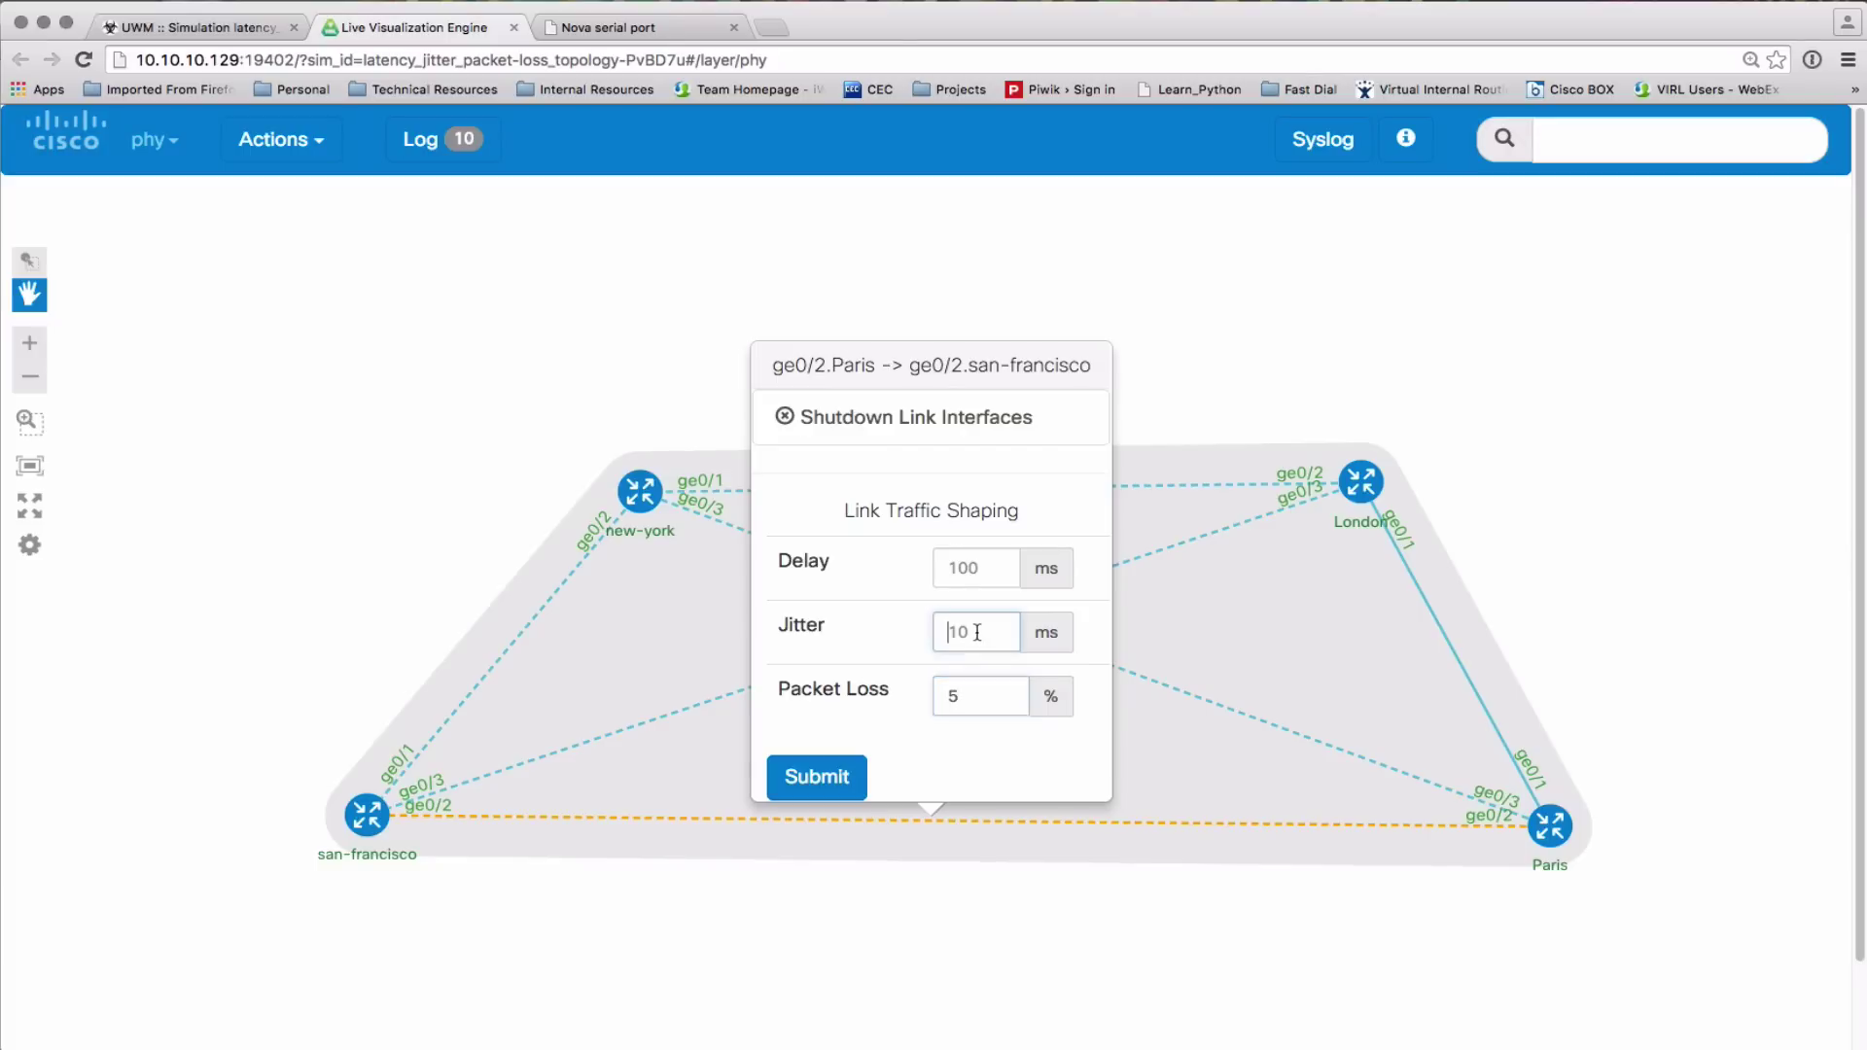
pyautogui.write('0')
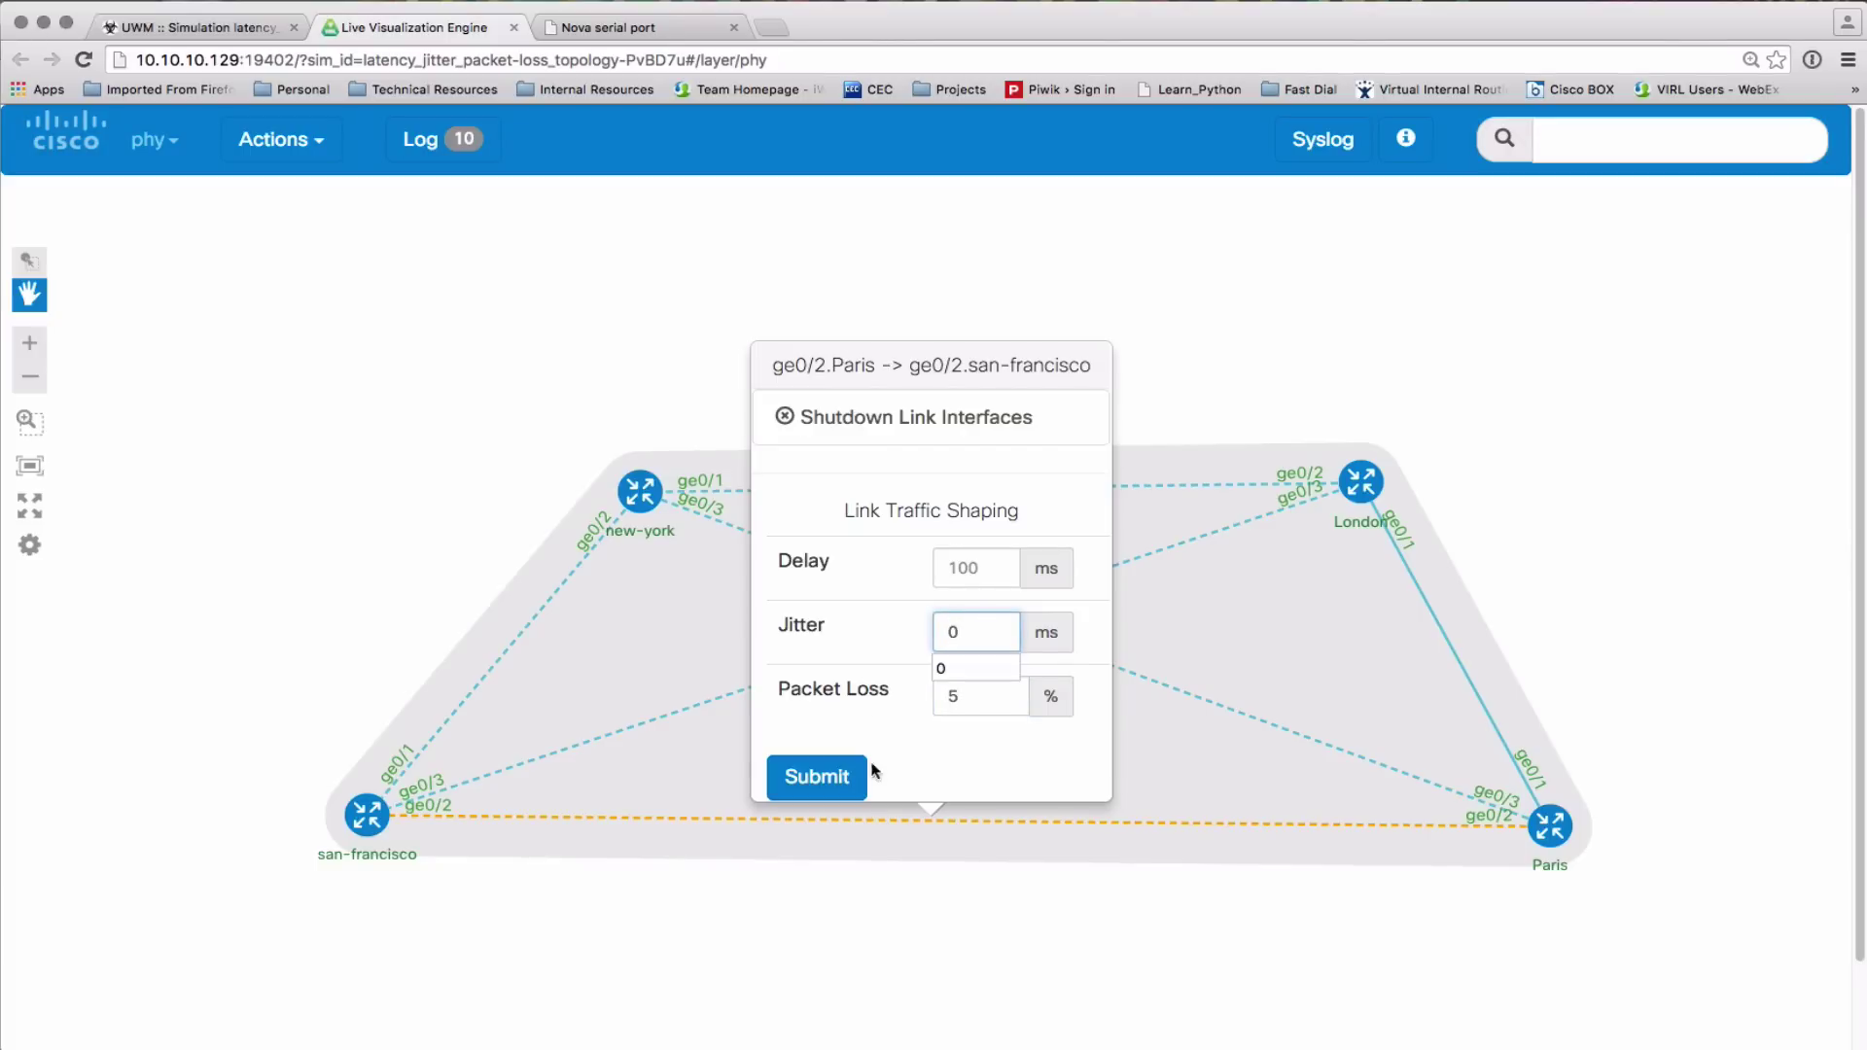
pyautogui.click(838, 778)
pyautogui.click(963, 572)
pyautogui.write('100')
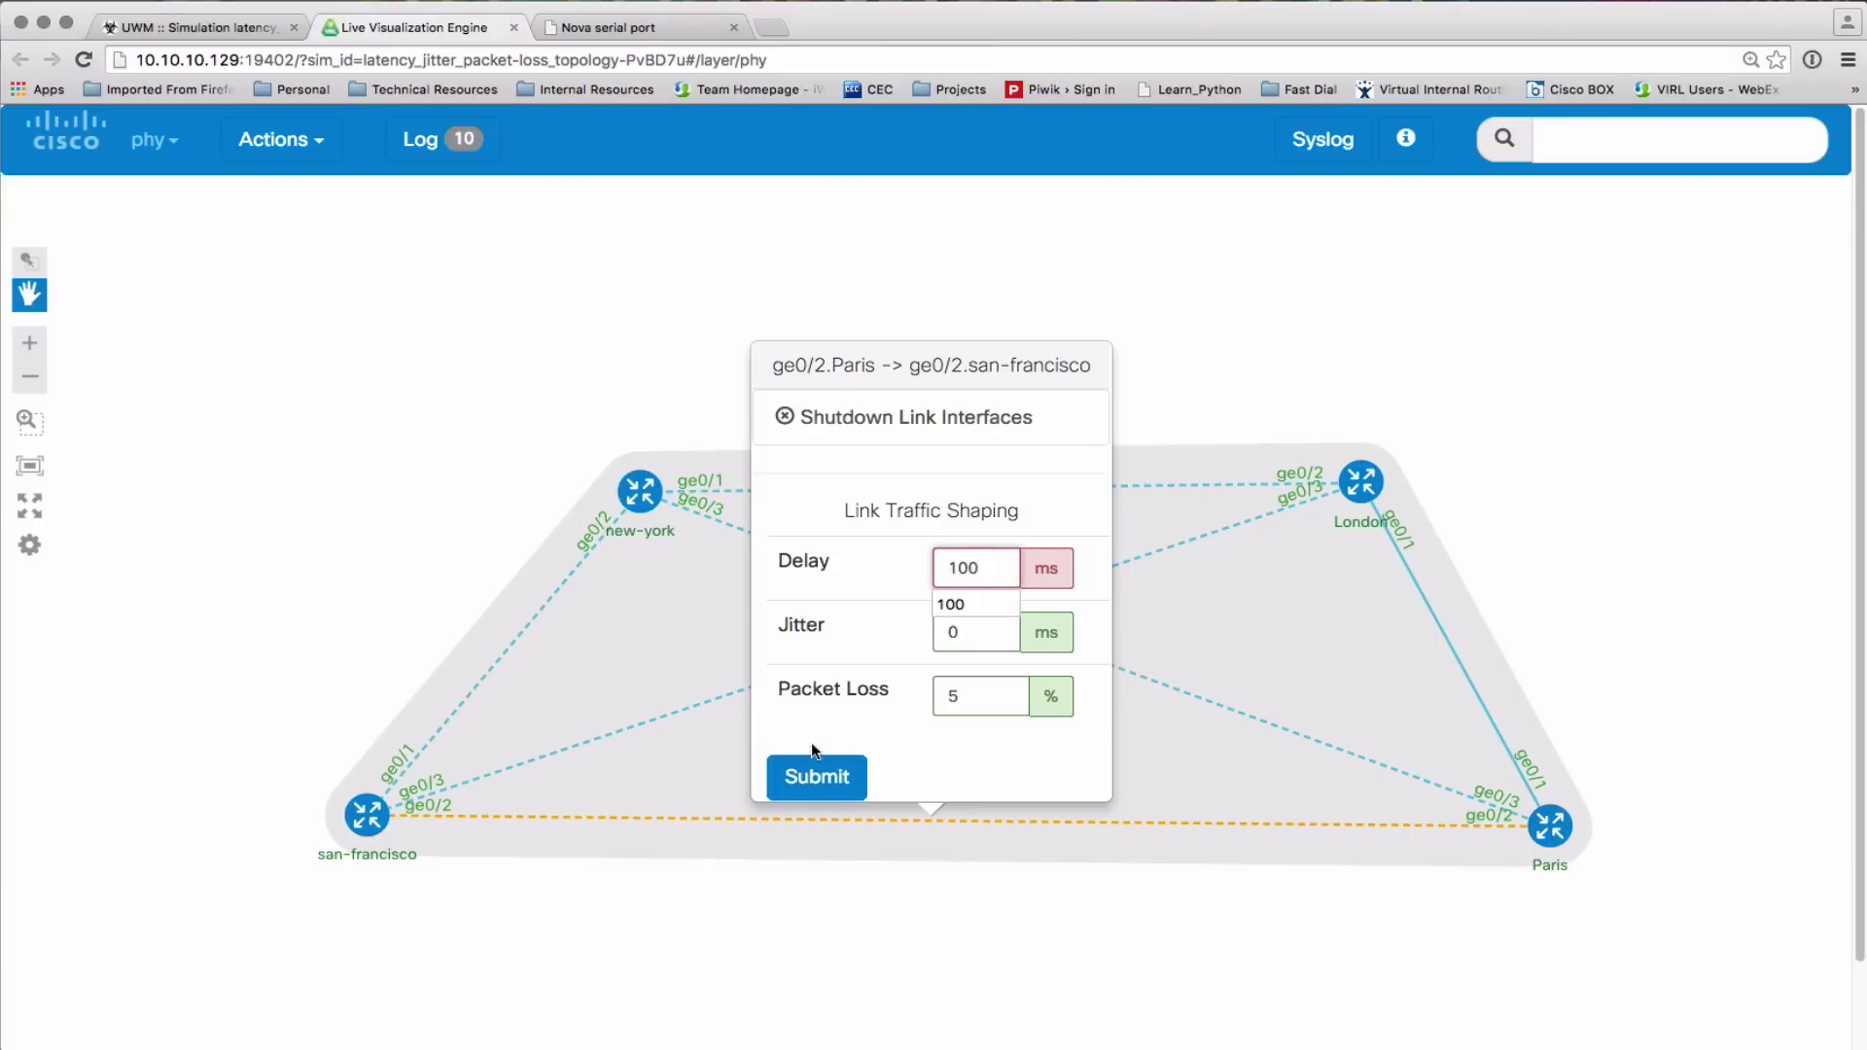
pyautogui.click(815, 777)
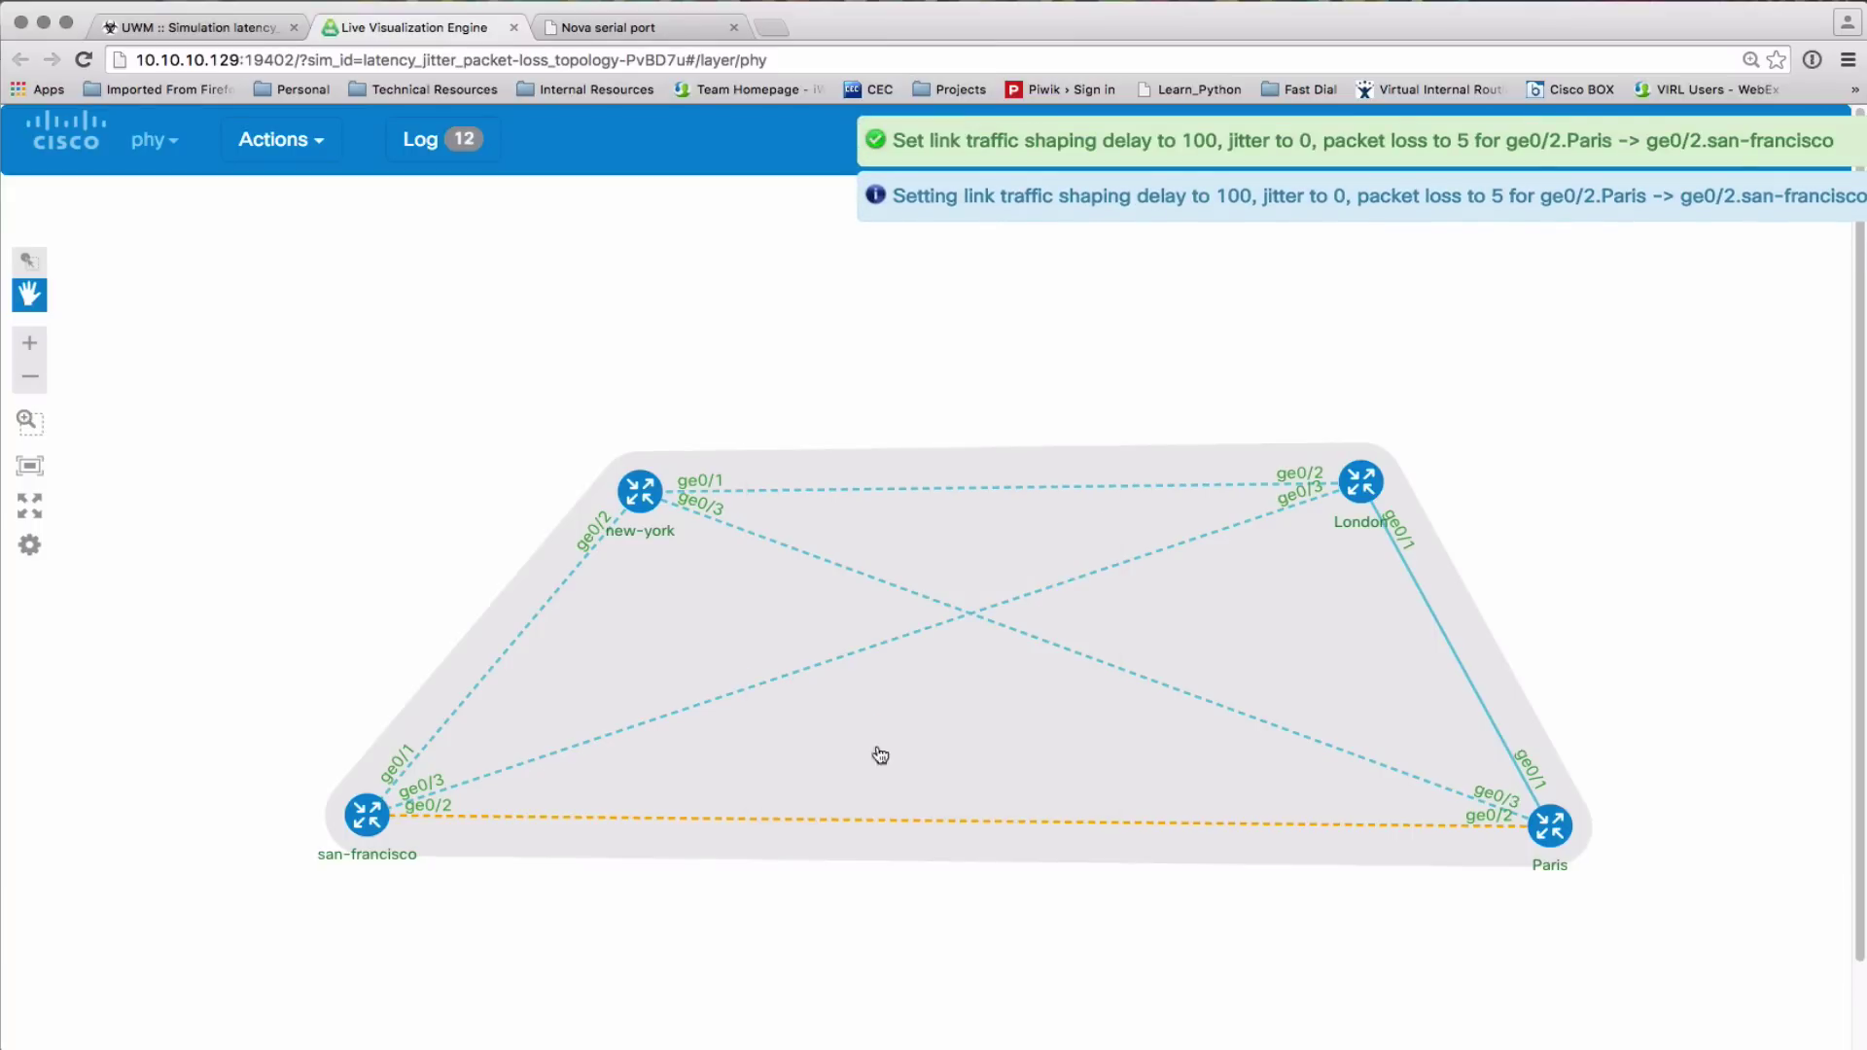
pyautogui.press('super+grave')
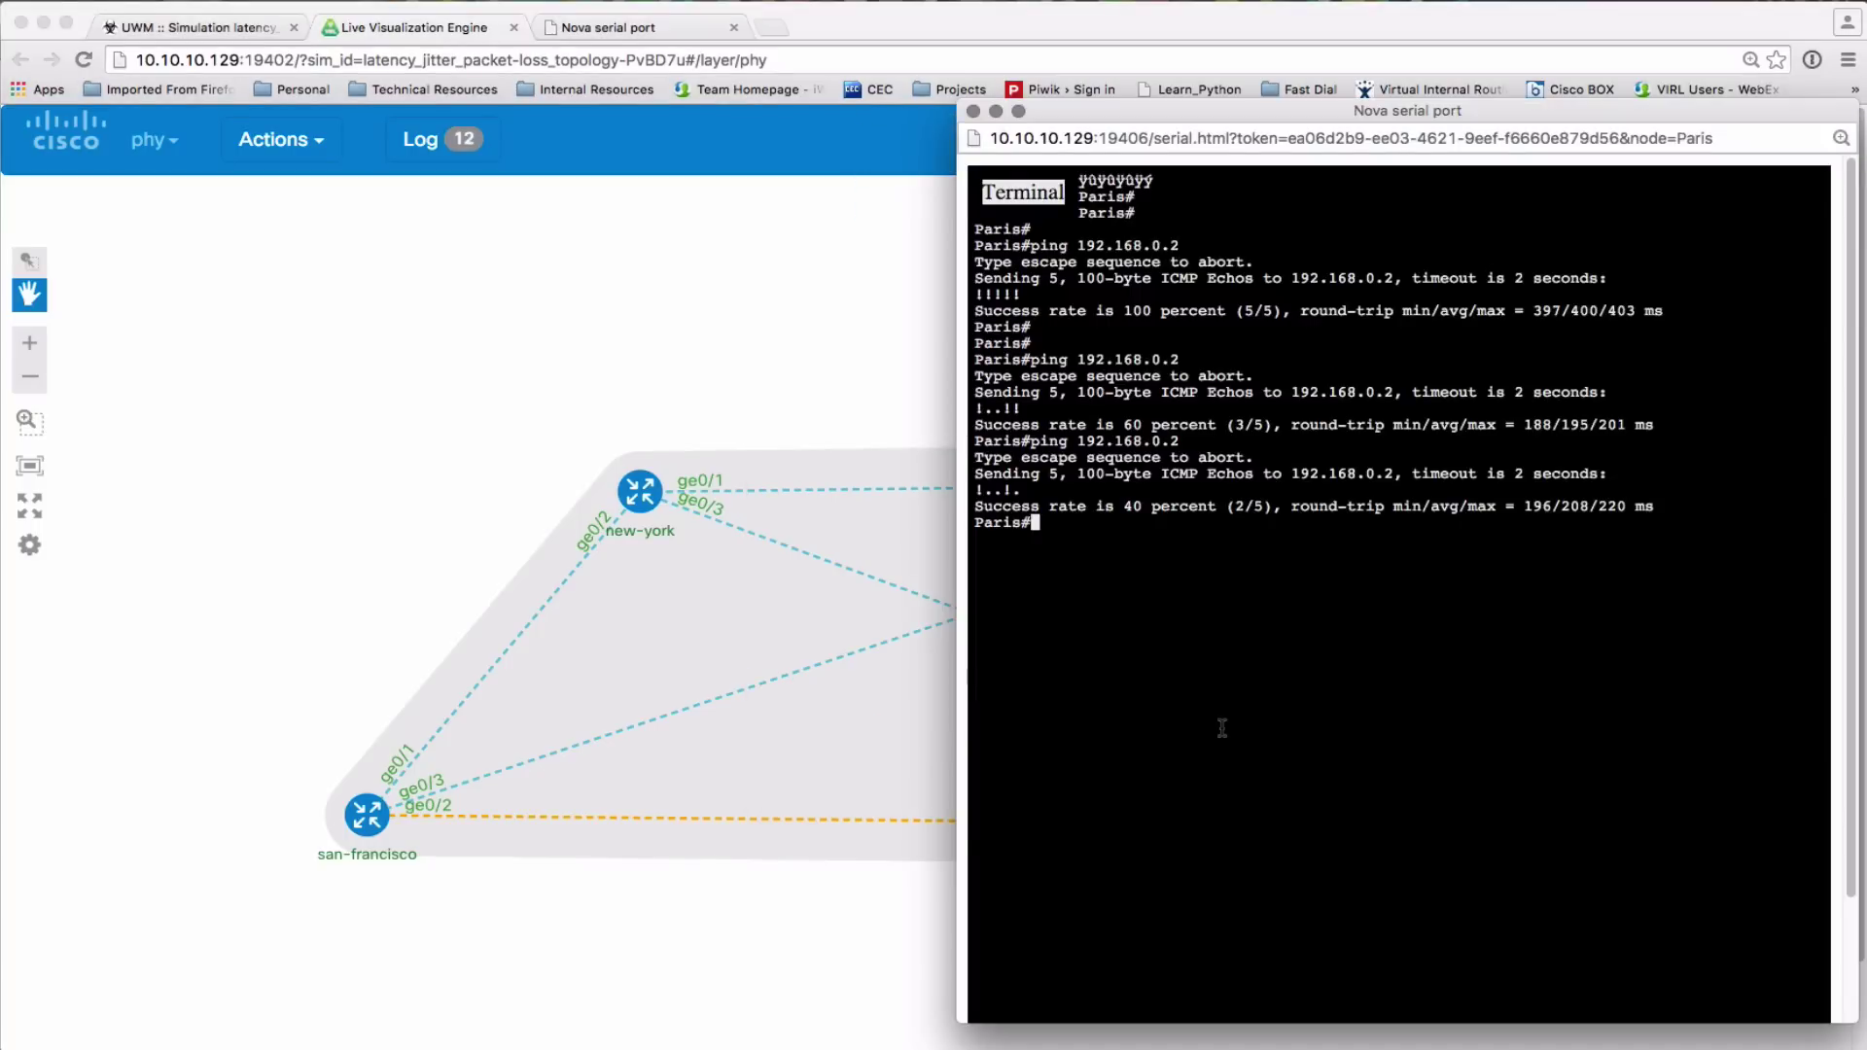